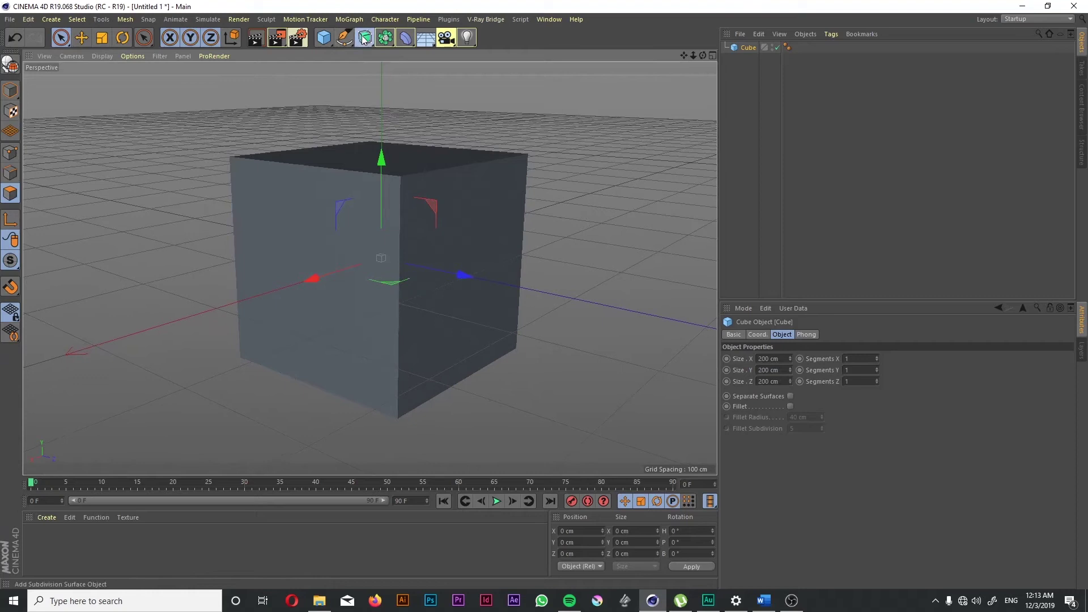
- Add a Subdivision Surface, nest the Cube inside it, and convert the Cube into an editable polygon object
click(423, 53)
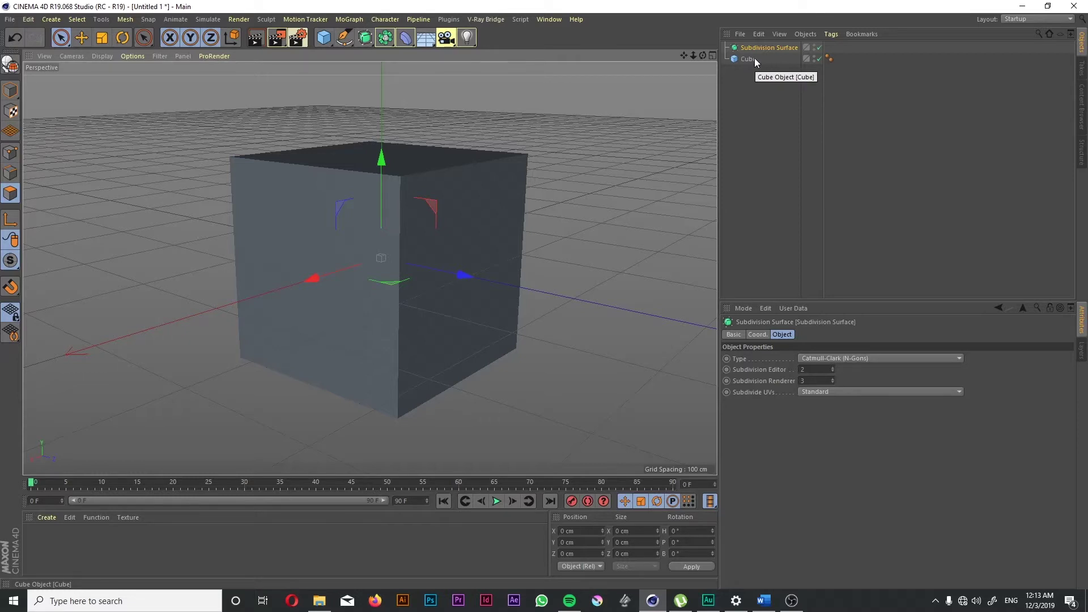
drag(754, 57, 761, 49)
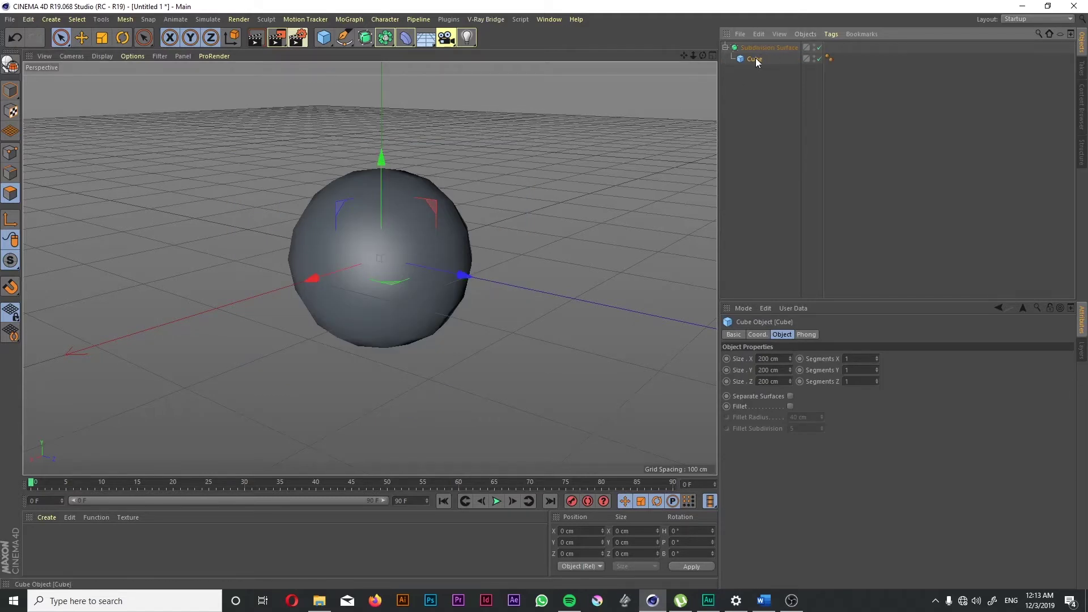
click(11, 66)
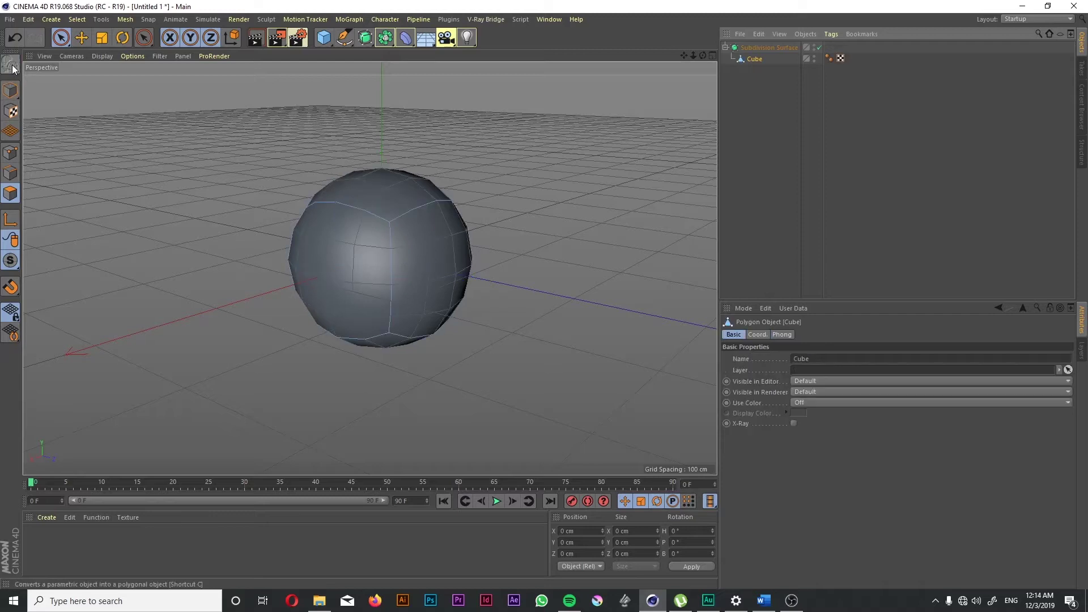
mouse_move(442, 255)
alt+mouse_down()
mouse_move(489, 182)
mouse_move(404, 169)
mouse_move(353, 189)
mouse_move(445, 250)
mouse_move(546, 274)
mouse_move(624, 271)
alt+mouse_up()
drag(470, 267, 444, 313)
key(ctrl+a)
key(ctrl+z)
key(ctrl+z)
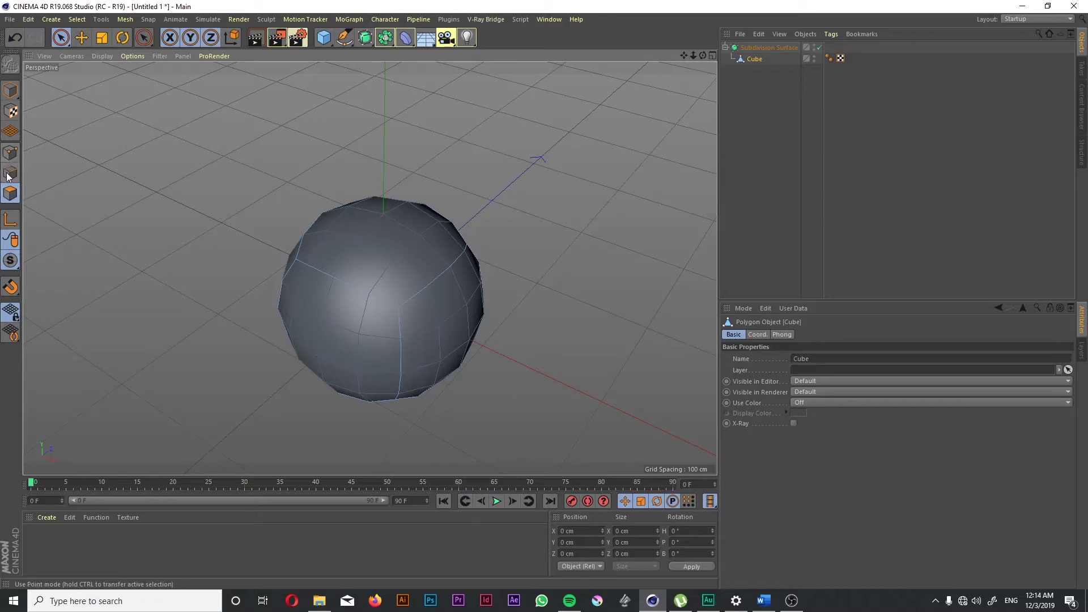
click(295, 259)
drag(357, 219, 387, 274)
key(ctrl+z)
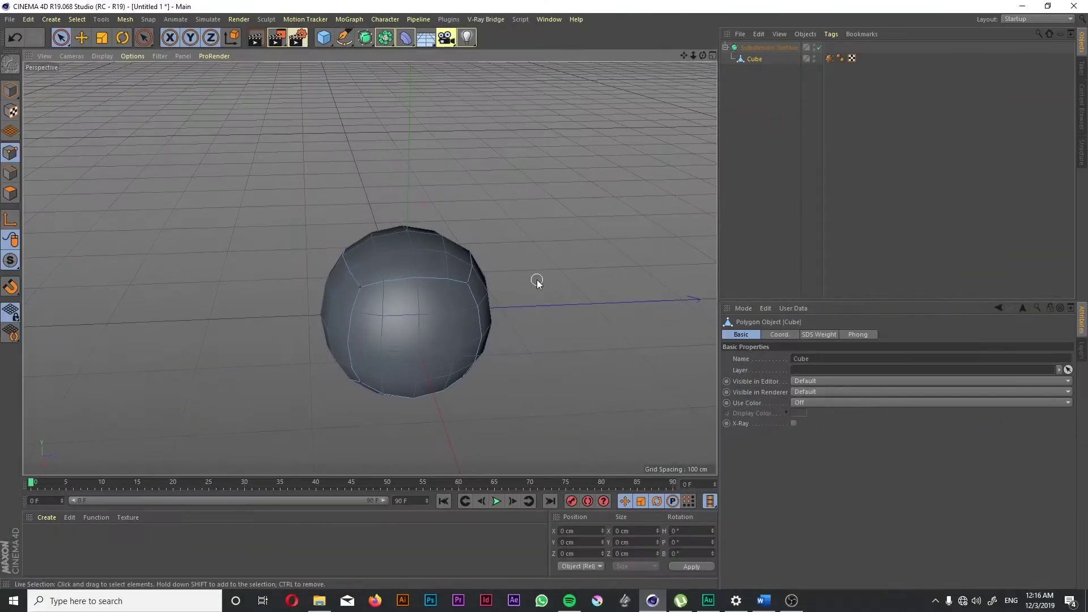
- Select the cube's two corner points along one upper edge and try raising their subdivision weight to the maximum, then undo it
alt+drag(537, 279, 576, 308)
click(360, 289)
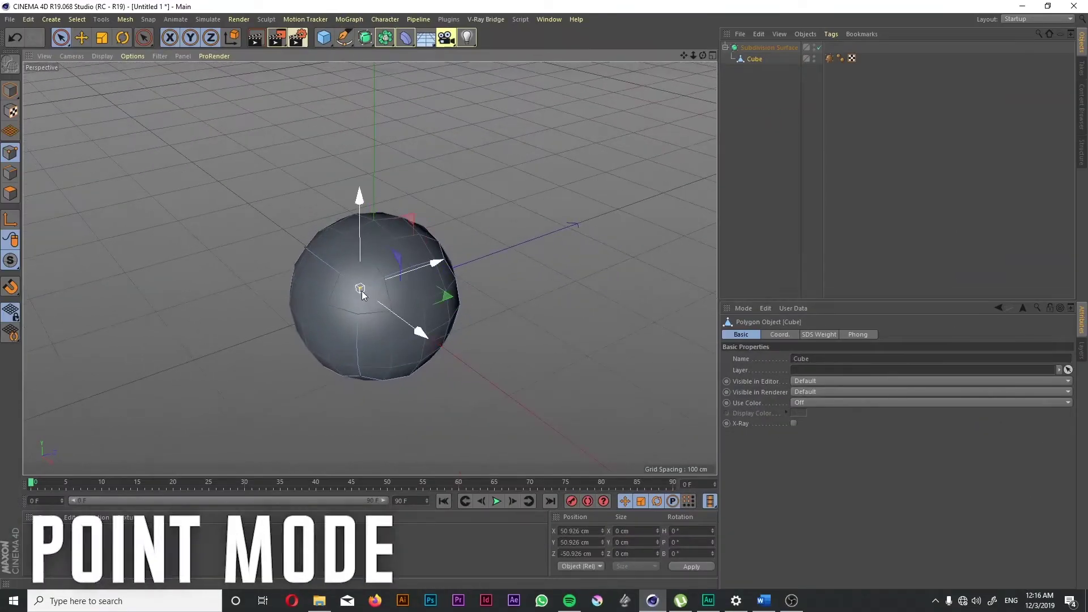
alt+drag(454, 321, 539, 329)
shift+click(297, 332)
alt+drag(542, 269, 303, 227)
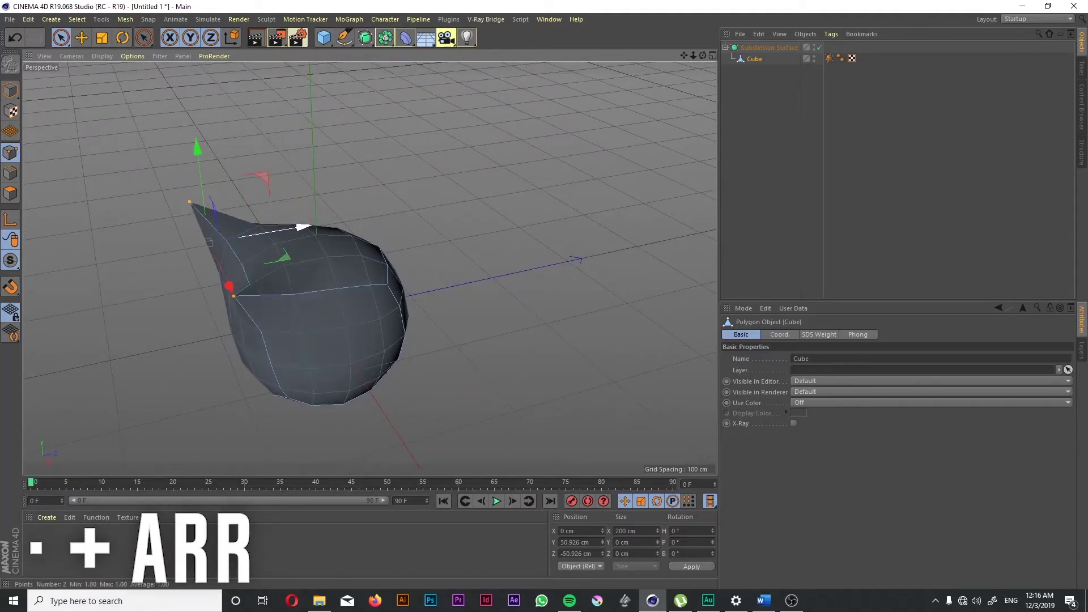
alt+drag(315, 279, 269, 307)
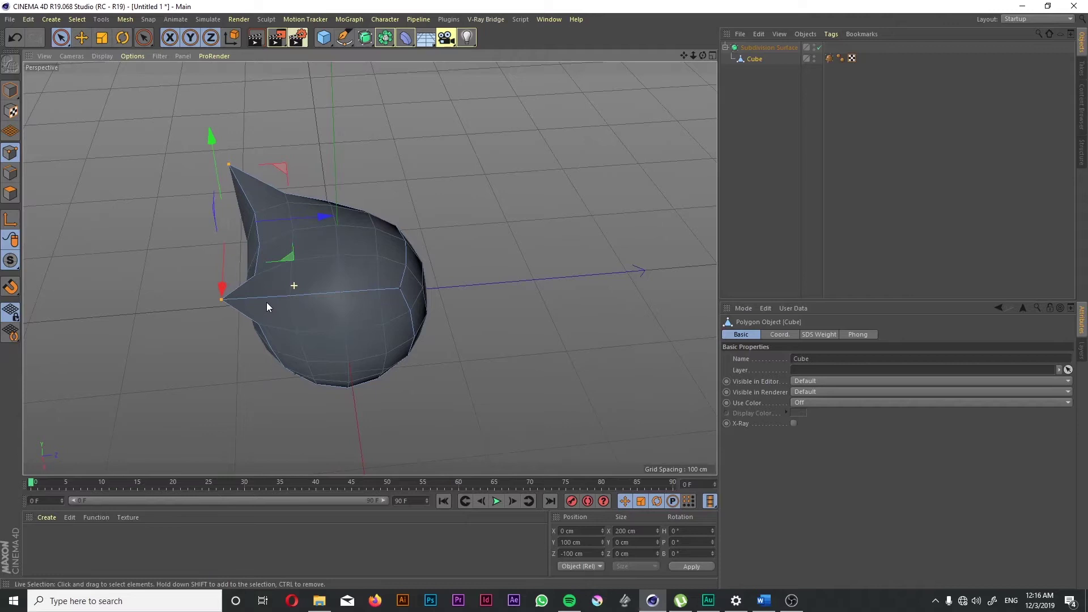
key(ctrl+z)
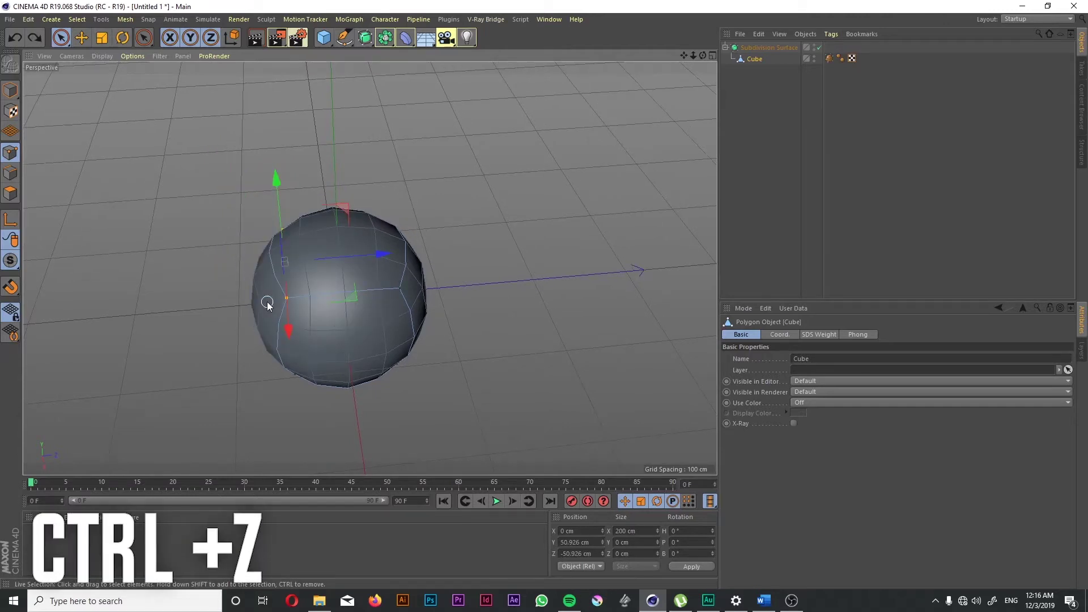
- Try weighting the two selected corner points together with the edges connected to them, and undo the change
alt+drag(412, 340, 478, 318)
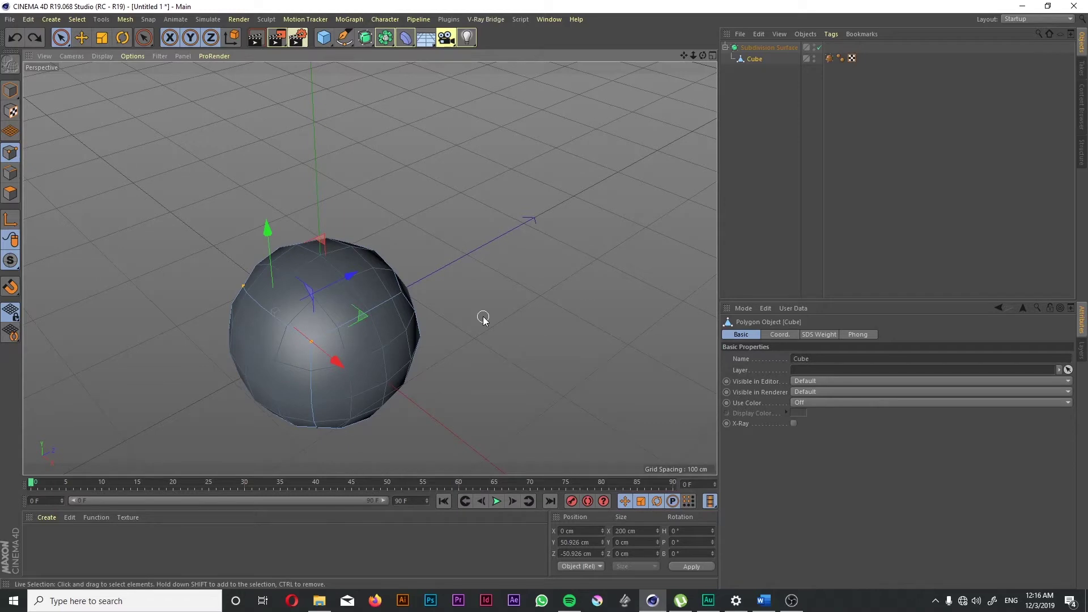
ctrl+drag(333, 280, 309, 263)
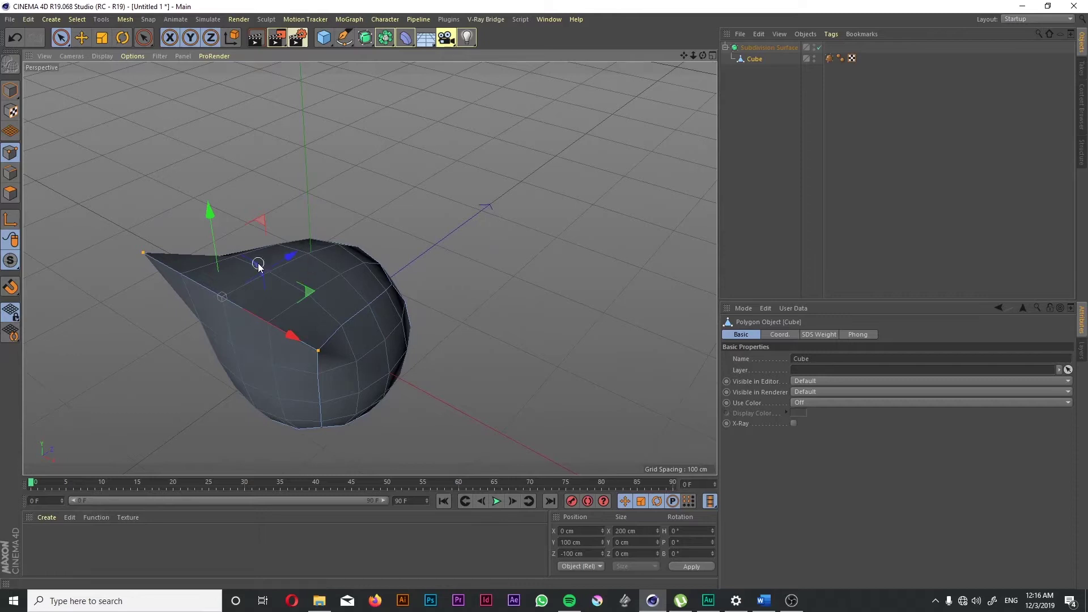
click(297, 338)
key(ctrl+z)
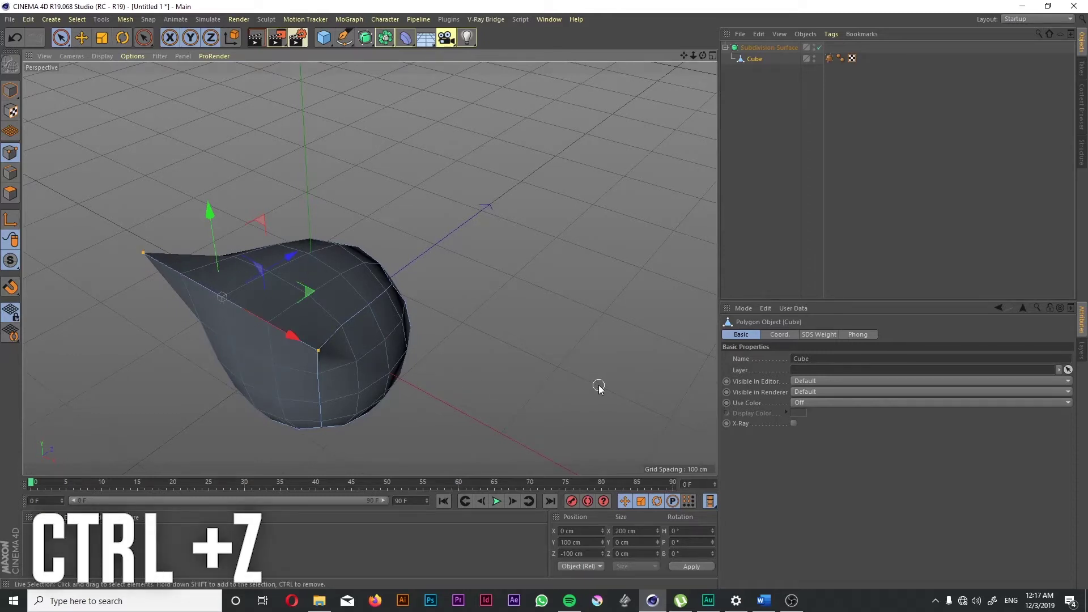
key(ctrl+z)
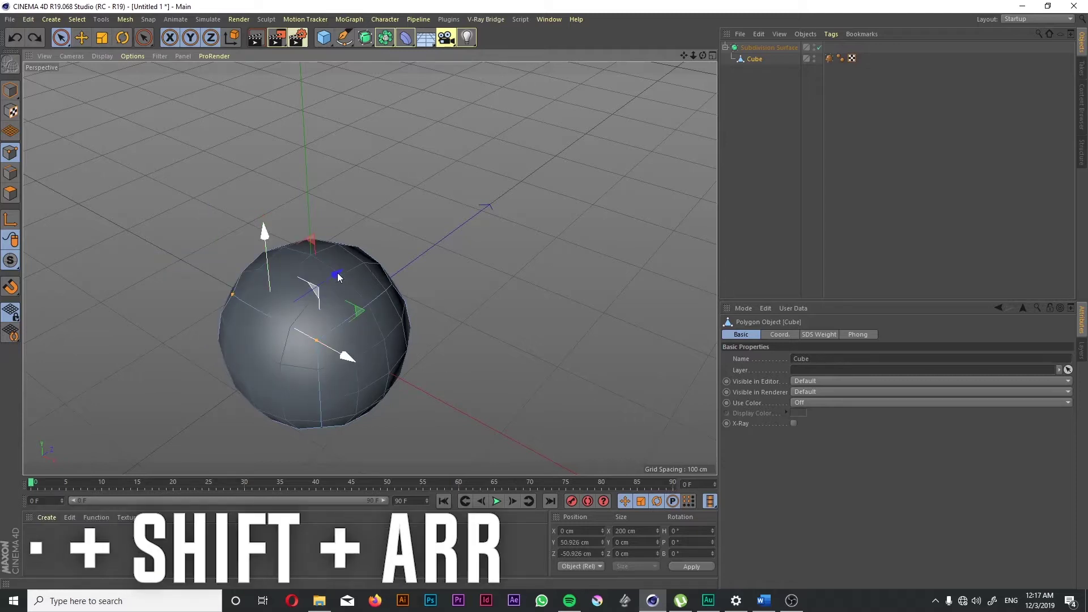
- Try weighting the edges that meet at the two selected corner points, and undo the change
shift+drag(311, 286, 250, 321)
alt+drag(412, 306, 364, 290)
click(492, 425)
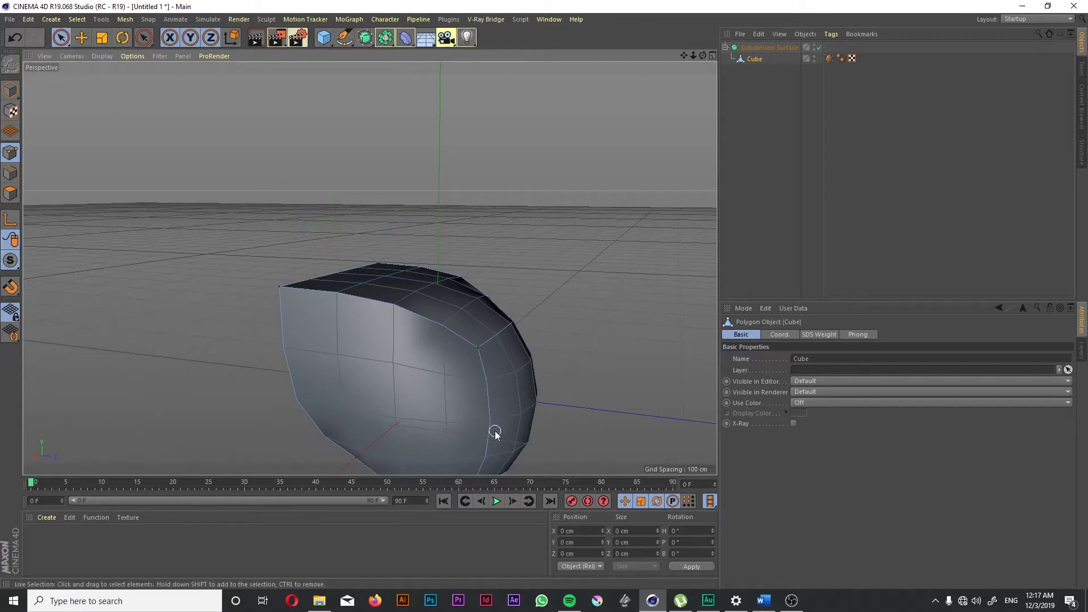
alt+drag(489, 398, 510, 415)
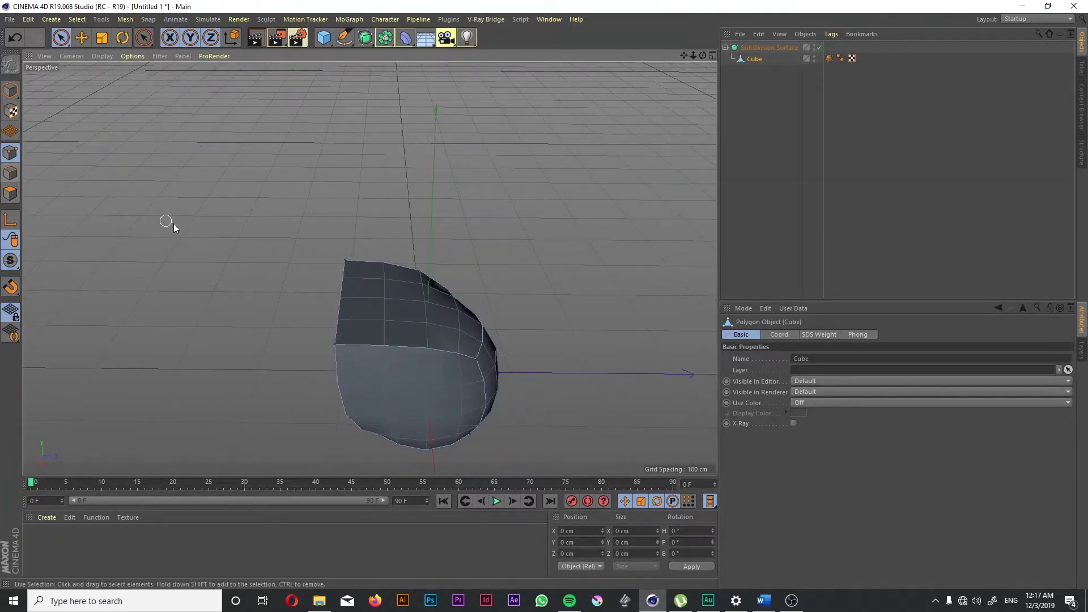
key(ctrl+z)
key(ctrl+z)
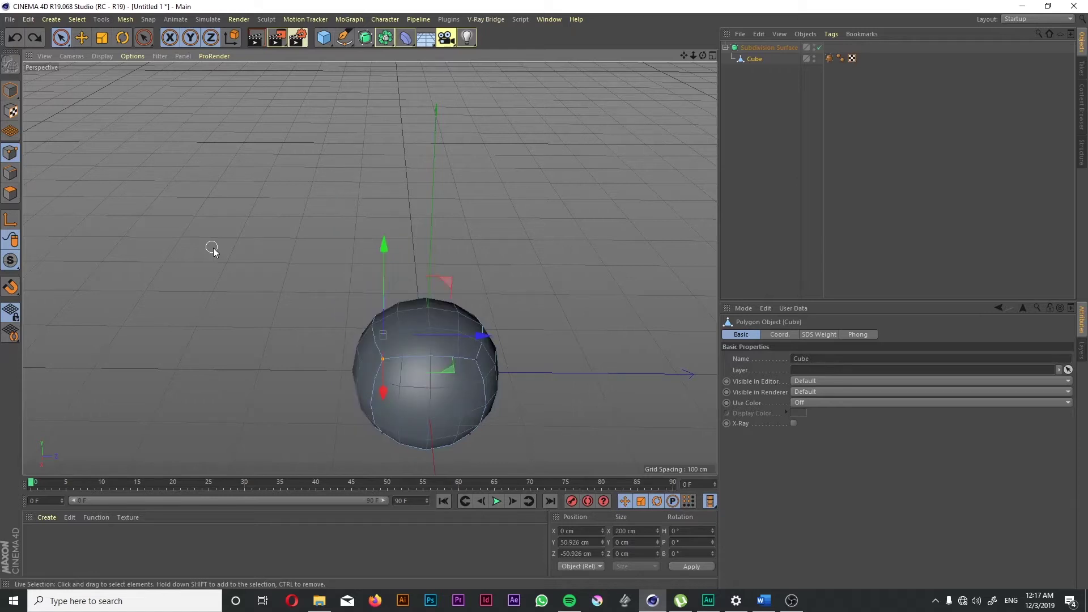
- Select two adjacent cube edges in edge mode, try raising their subdivision weight, and undo it
click(9, 175)
click(440, 359)
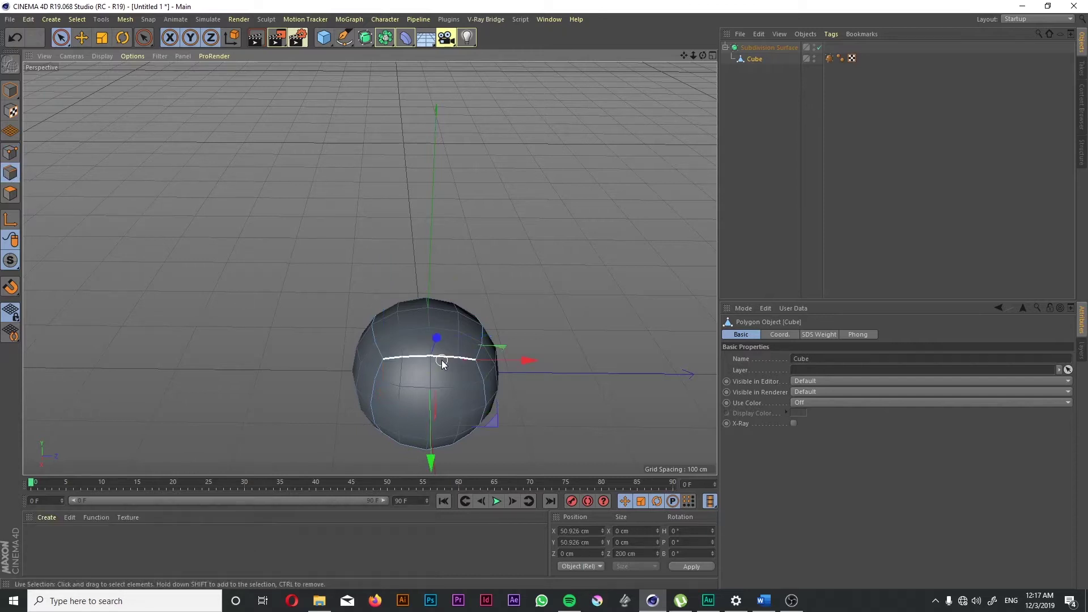
shift+click(377, 378)
alt+drag(515, 363, 470, 280)
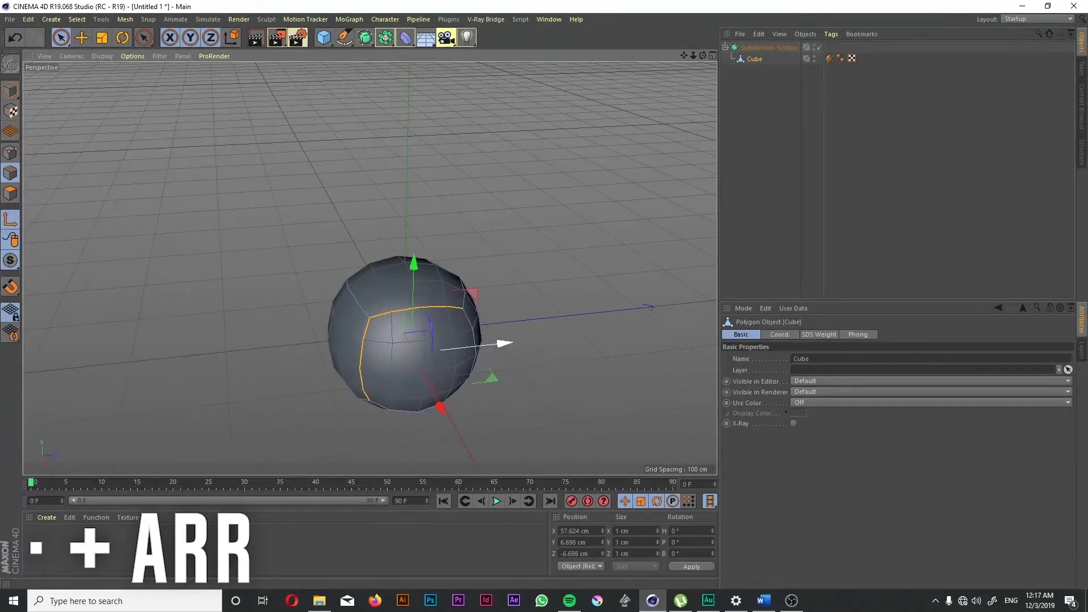
drag(504, 343, 424, 373)
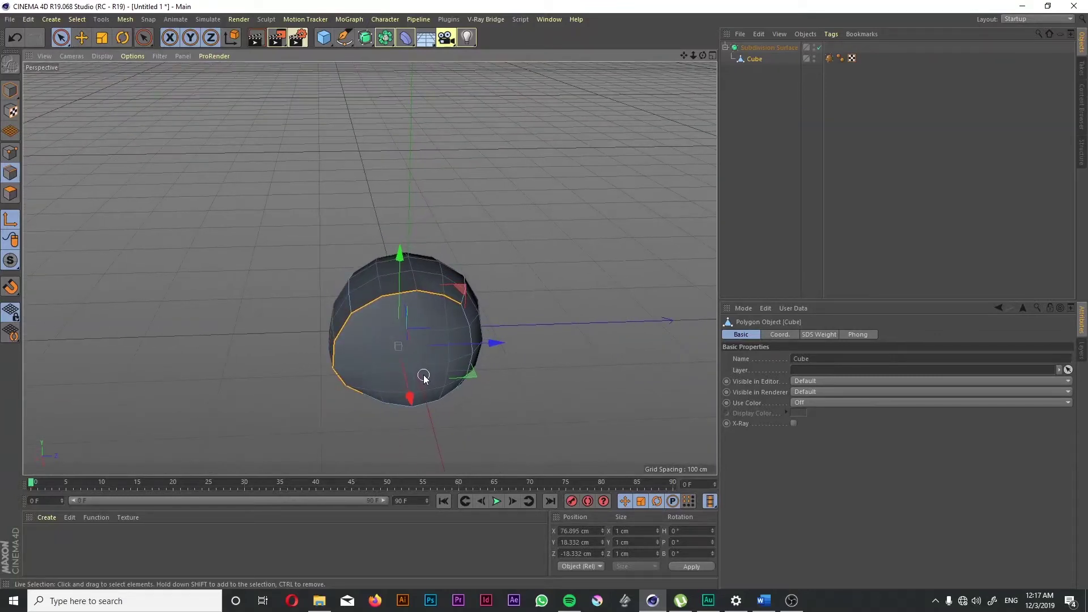
key(ctrl+z)
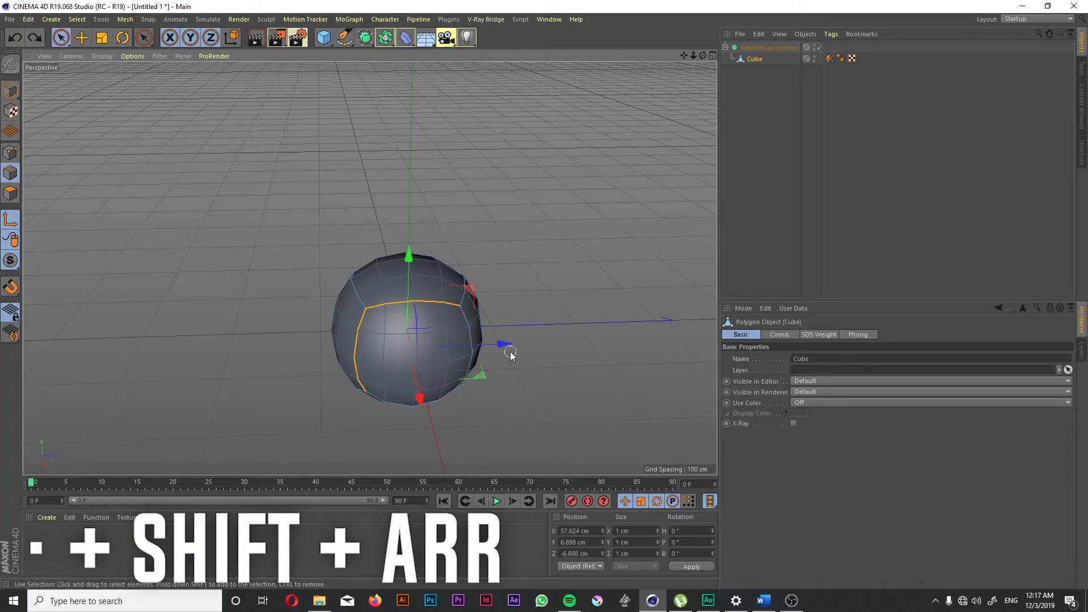
- Try weighting the two selected edges together with their end points, and undo the change
key(ctrl+y)
key(ctrl+y)
key(ctrl+y)
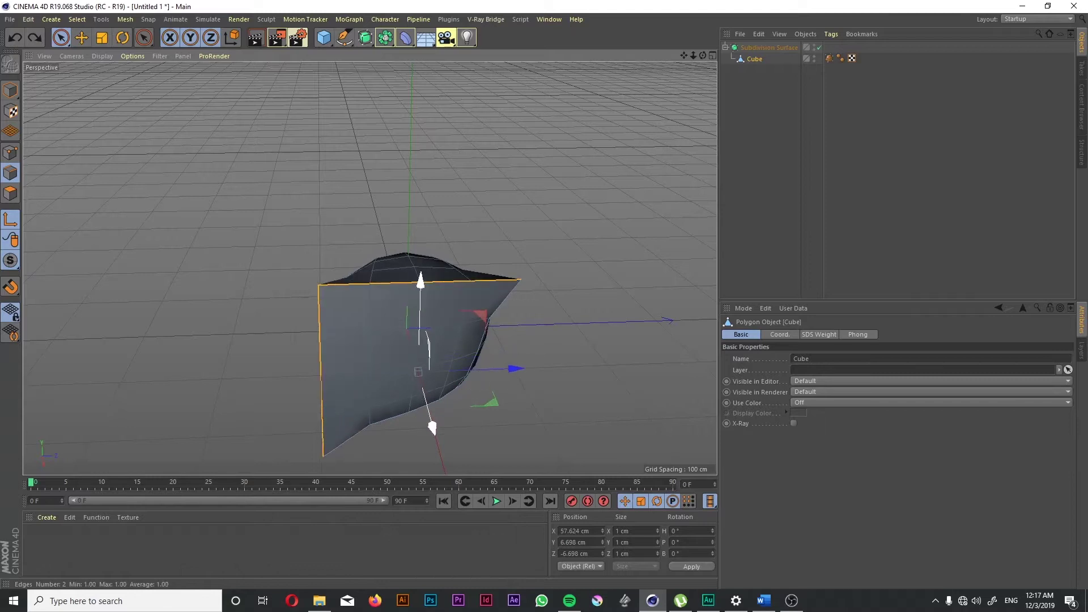
alt+drag(450, 339, 467, 291)
key(ctrl+z)
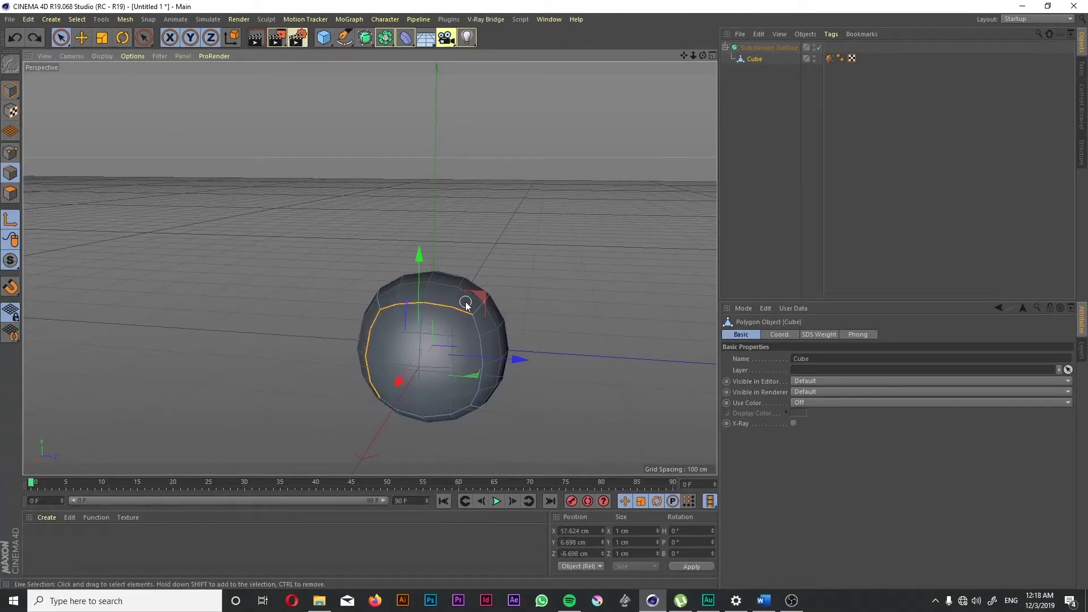
- Try weighting the two selected edges together with only their shared corner point, and undo the change
ctrl+drag(521, 363, 498, 348)
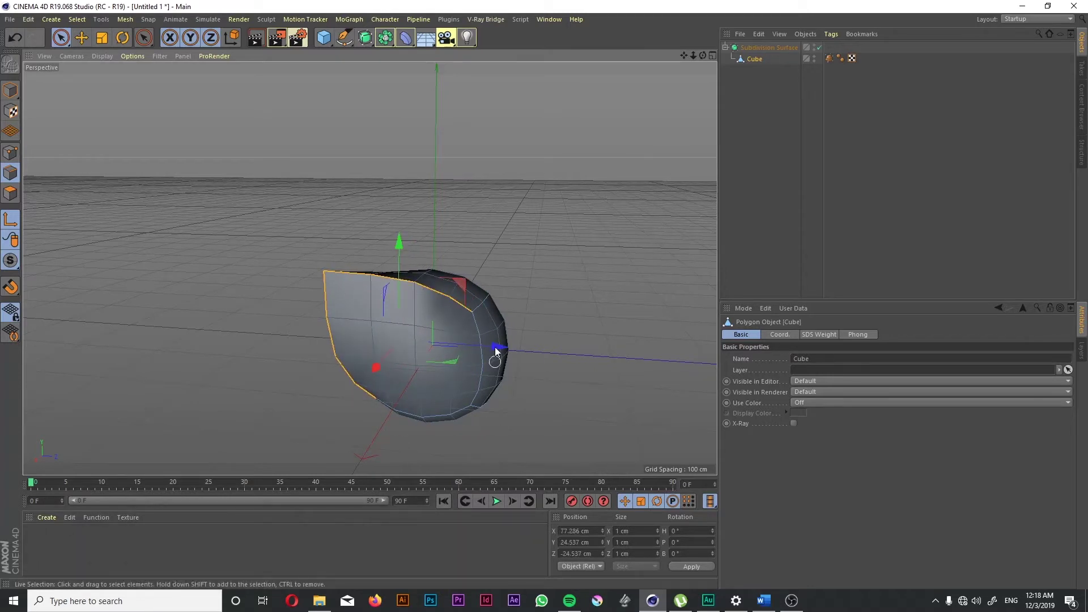
alt+drag(545, 341, 510, 300)
key(ctrl+z)
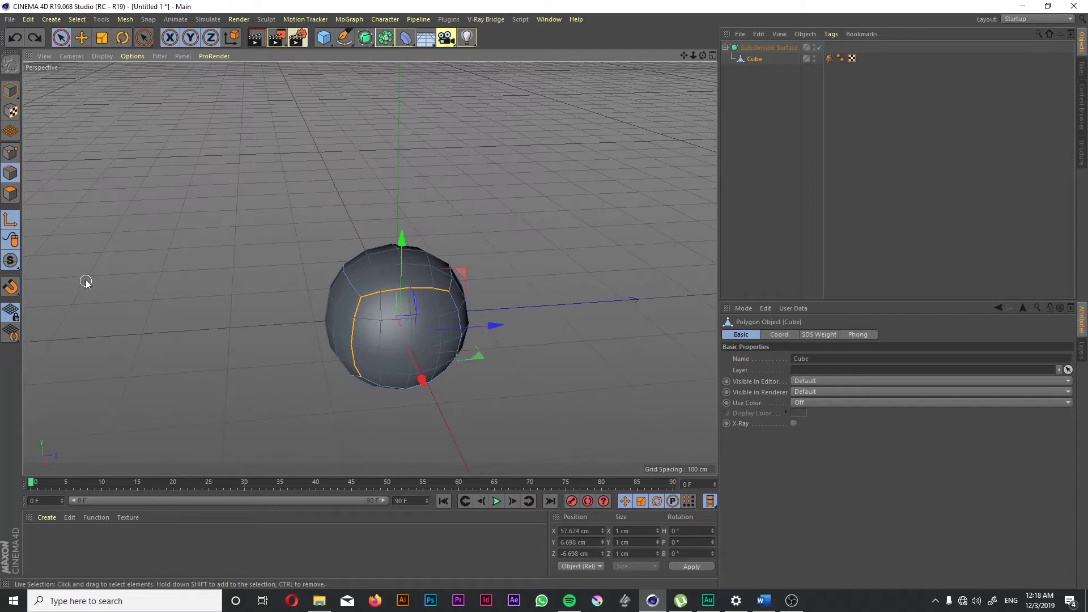
- Select one side polygon of the cube in polygon mode and adjust its subdivision weight
click(9, 194)
mouse_move(460, 309)
mouse_down()
mouse_move(424, 330)
mouse_move(372, 328)
mouse_move(338, 353)
mouse_move(287, 358)
mouse_move(324, 364)
mouse_move(301, 335)
mouse_up()
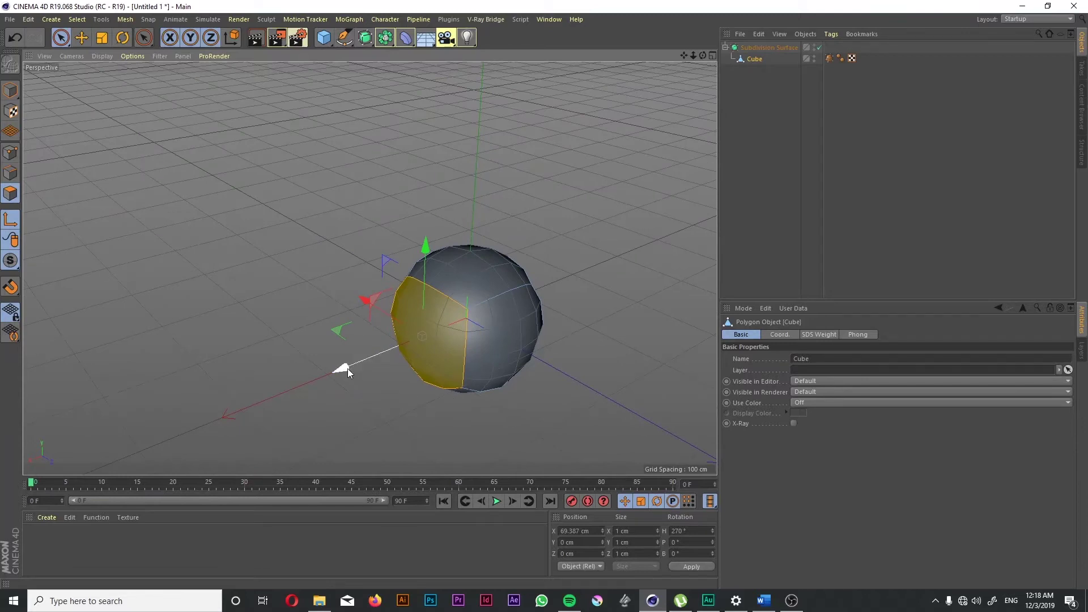
ctrl+drag(348, 368, 328, 376)
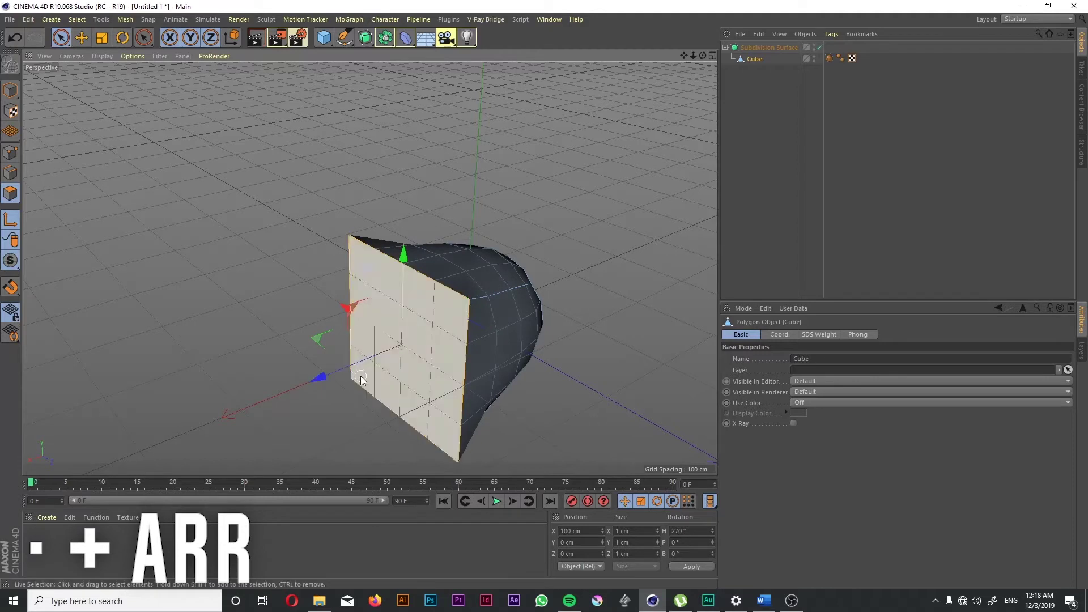
mouse_move(458, 321)
alt+mouse_down()
mouse_move(634, 306)
mouse_move(530, 340)
mouse_move(552, 204)
mouse_move(458, 322)
alt+mouse_up()
key(ctrl+z)
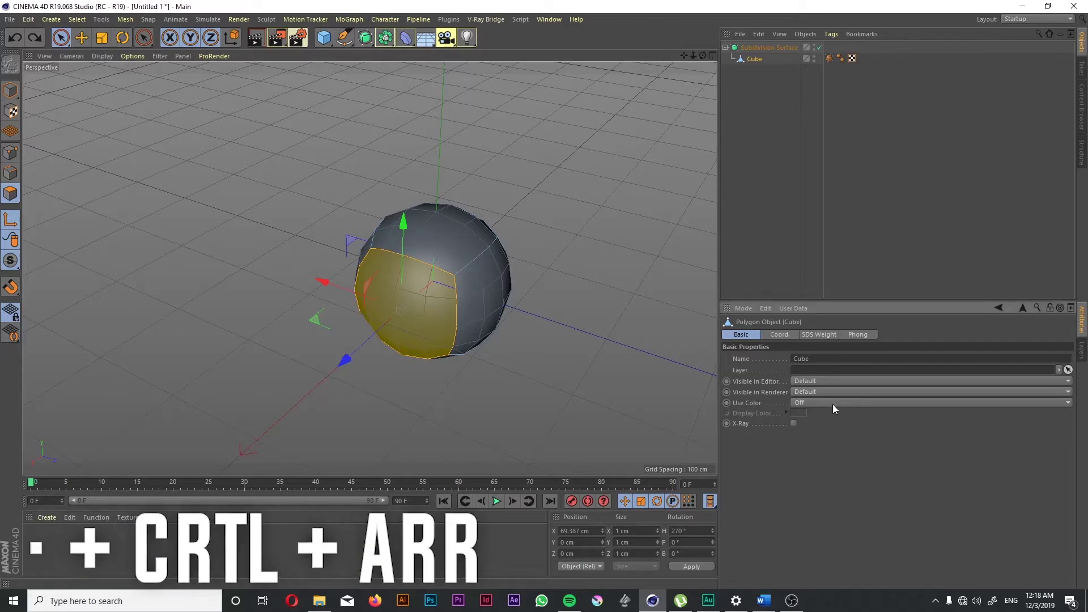
ctrl+drag(350, 366, 360, 402)
mouse_move(461, 285)
alt+mouse_down()
mouse_move(632, 172)
mouse_move(522, 267)
mouse_move(459, 287)
mouse_move(470, 230)
mouse_move(461, 285)
alt+mouse_up()
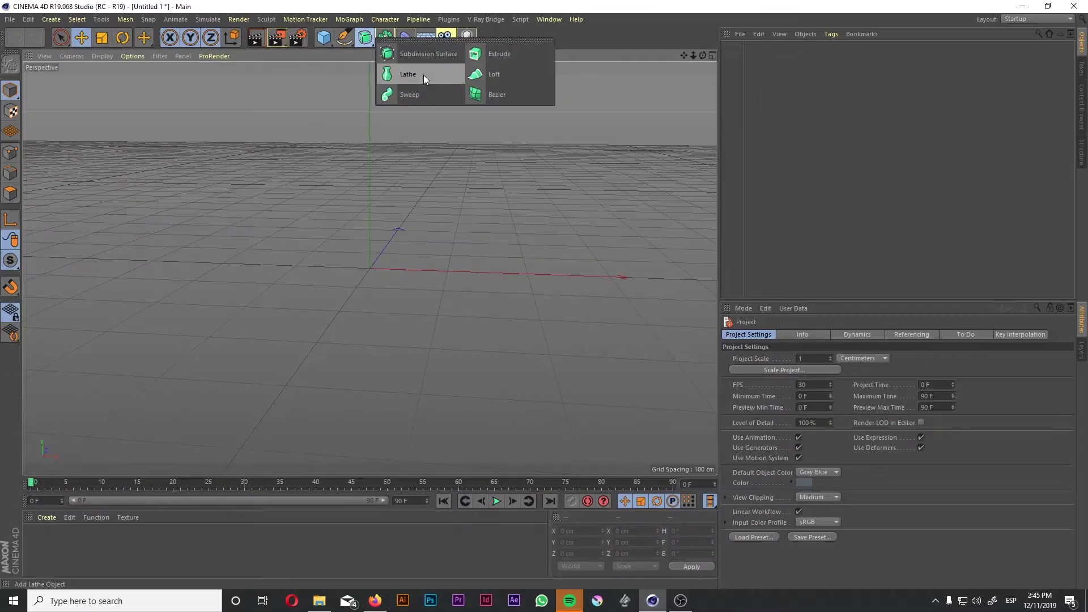
- Start a Bezier Pen spline in the Front view with its first point just beside the upper vertical axis
click(809, 140)
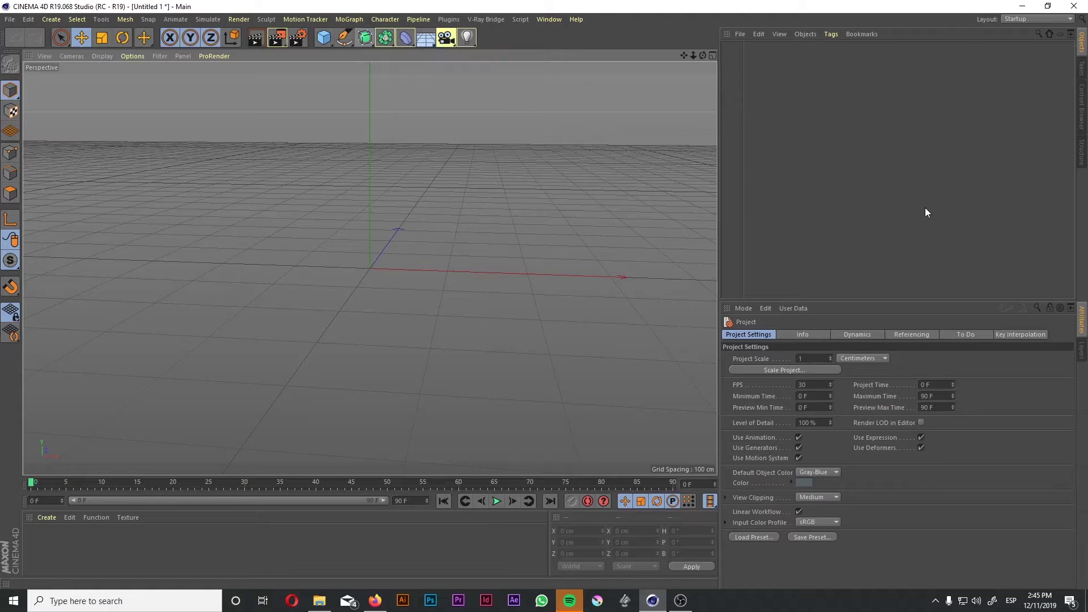
click(352, 46)
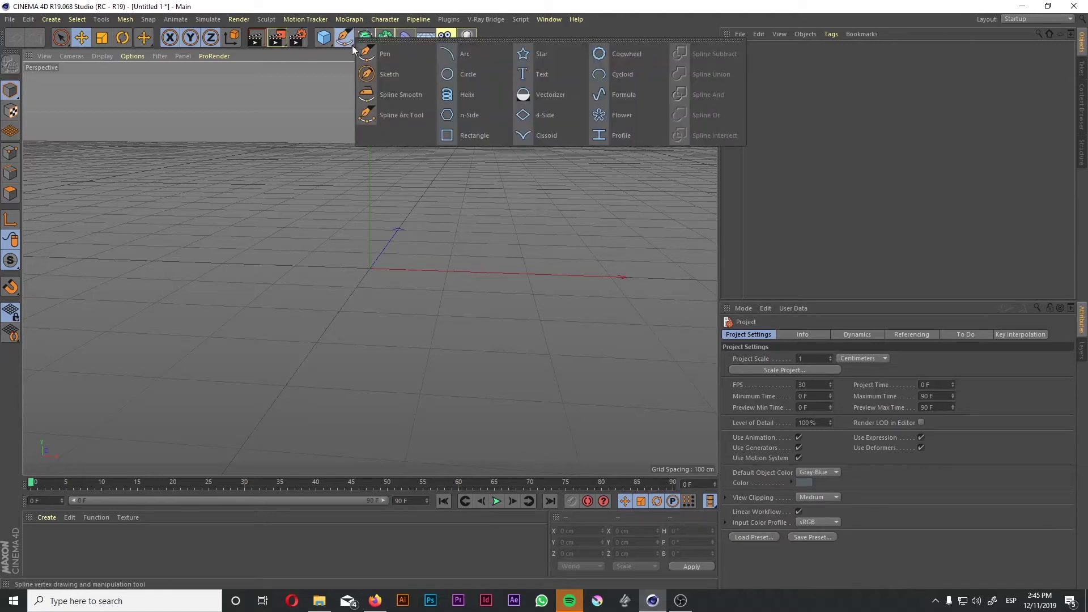
click(389, 57)
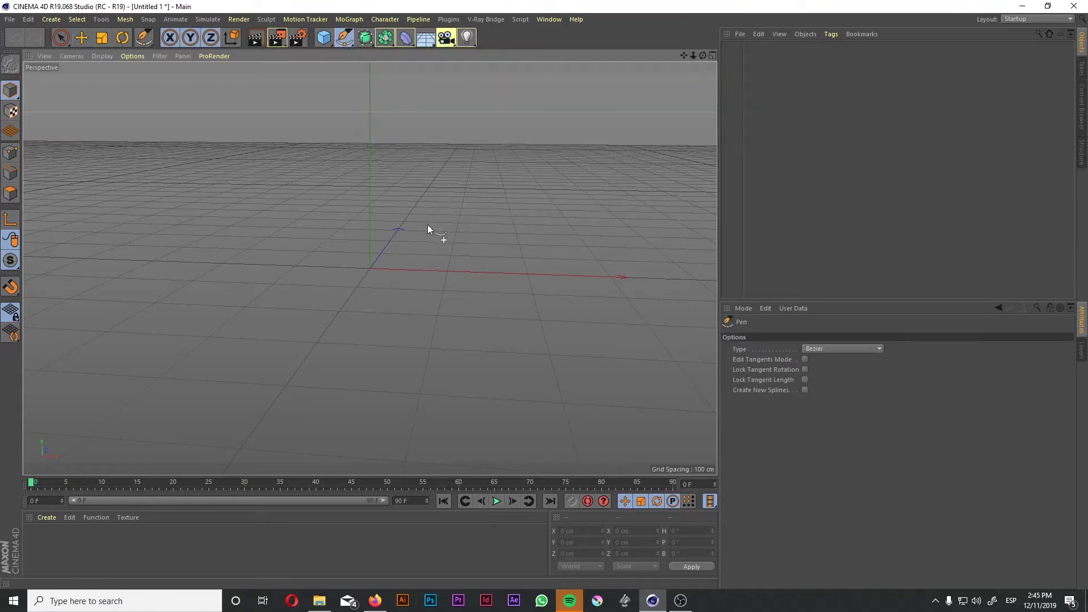
middle_click(413, 231)
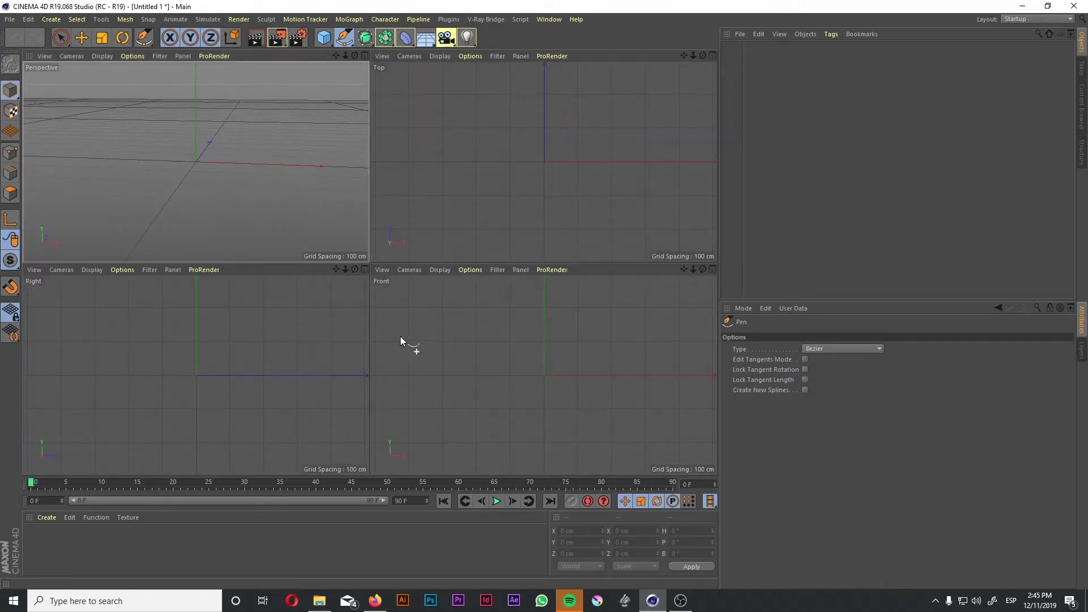
middle_click(485, 332)
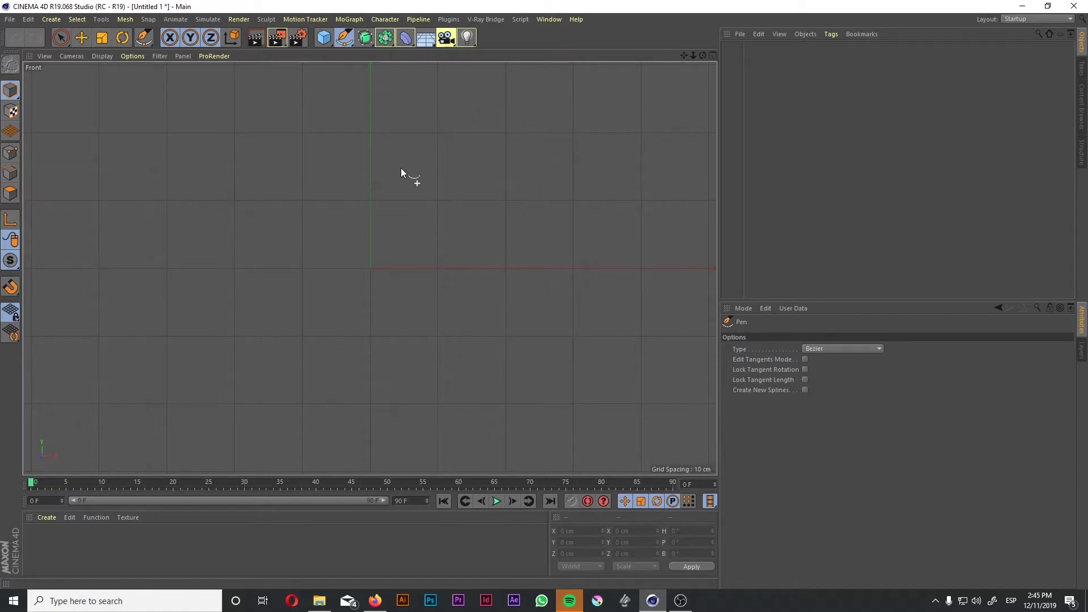
scroll(404, 240, down, 2)
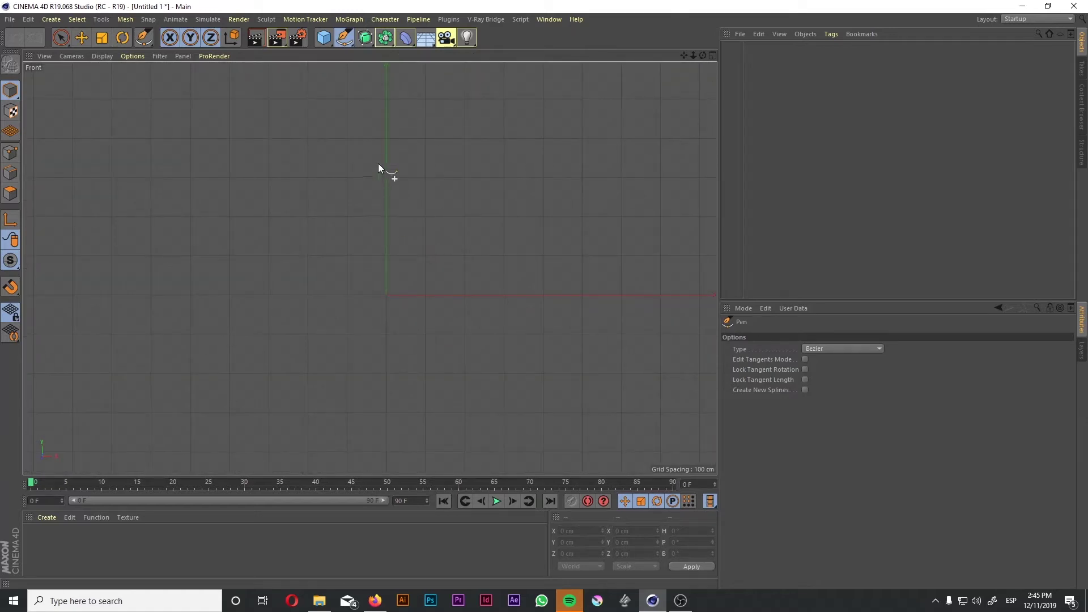
click(396, 119)
scroll(401, 356, down, 2)
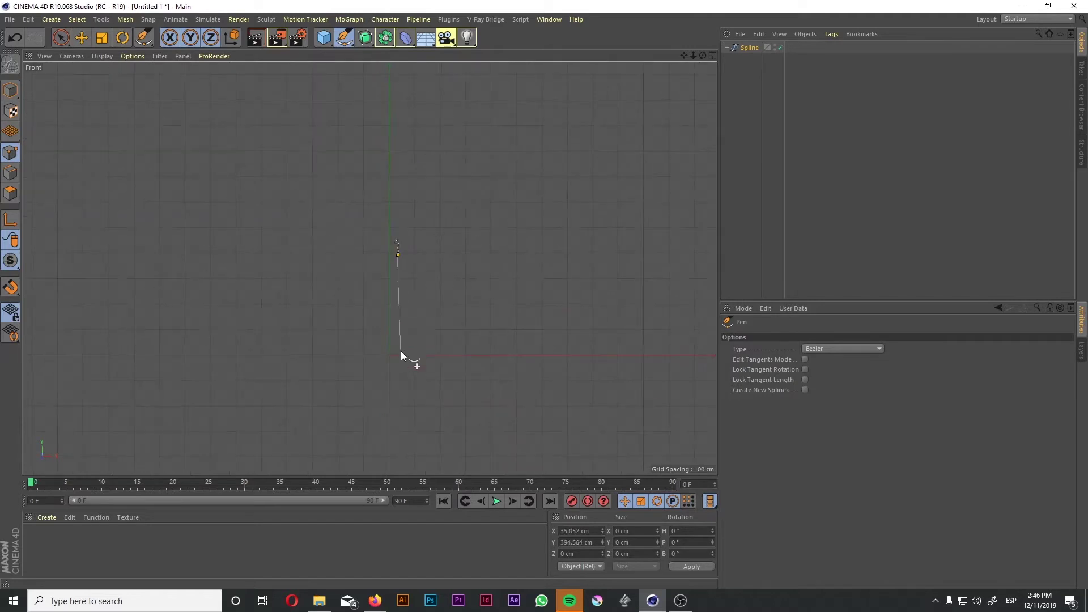
- Continue the outer bottle half-profile through the neck, shoulder and side, ending with a flat base at the vertical axis
drag(430, 354, 434, 375)
alt+middle_drag(435, 375, 432, 318)
click(430, 444)
scroll(439, 417, down, 2)
click(438, 362)
scroll(418, 372, up, 3)
click(406, 365)
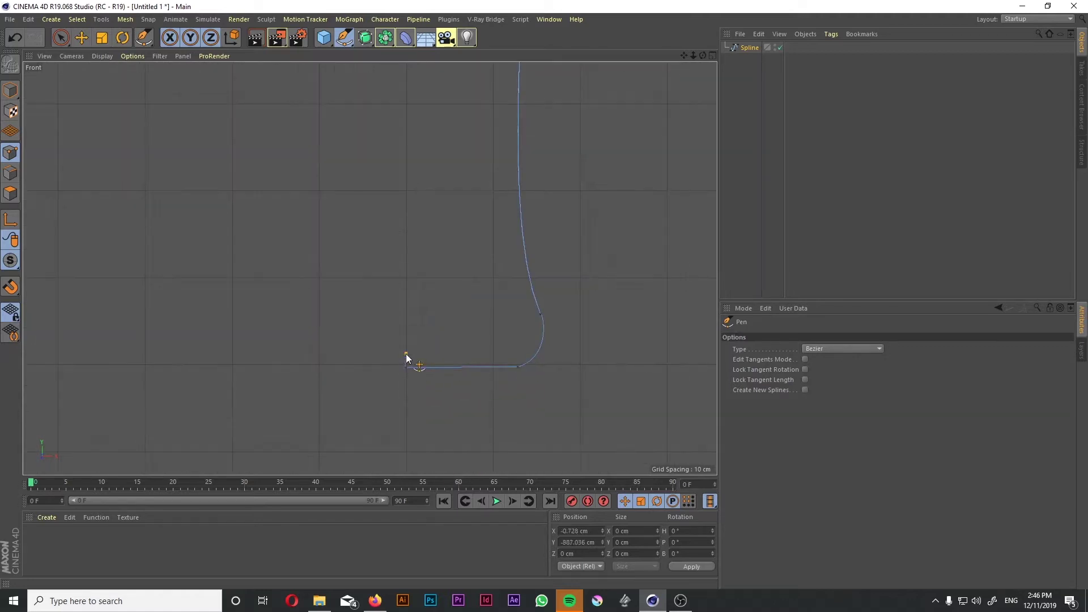
- Trace the bottle's inner wall just inside the outer profile, from the base up to the shoulder
click(540, 315)
scroll(454, 382, down, 3)
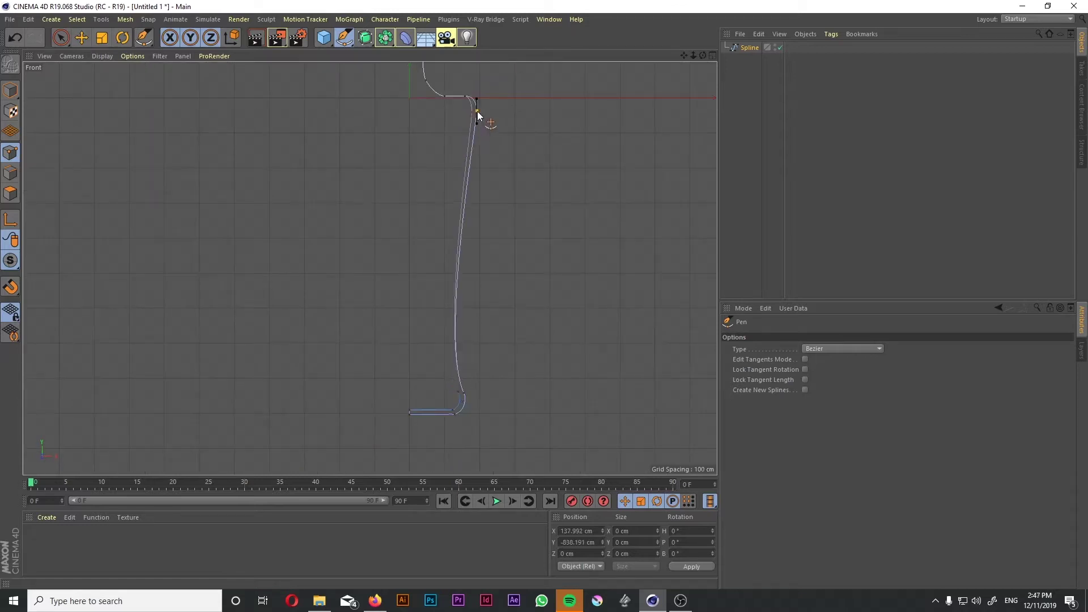
scroll(476, 226, up, 1)
- Try to continue the inner wall beyond the shoulder, and undo the last points
drag(477, 226, 453, 59)
scroll(445, 135, down, 2)
scroll(435, 191, up, 2)
key(ctrl+z)
key(ctrl+z)
key(ctrl+z)
key(ctrl+z)
key(ctrl+z)
- Continue the inner wall through the shoulder and up the neck, closing the spline at the neck's top
scroll(416, 290, up, 3)
scroll(415, 340, up, 2)
scroll(443, 100, down, 3)
scroll(462, 119, down, 2)
drag(462, 127, 468, 219)
scroll(491, 111, up, 3)
alt+middle_drag(397, 89, 443, 172)
drag(438, 178, 345, 190)
scroll(352, 193, down, 3)
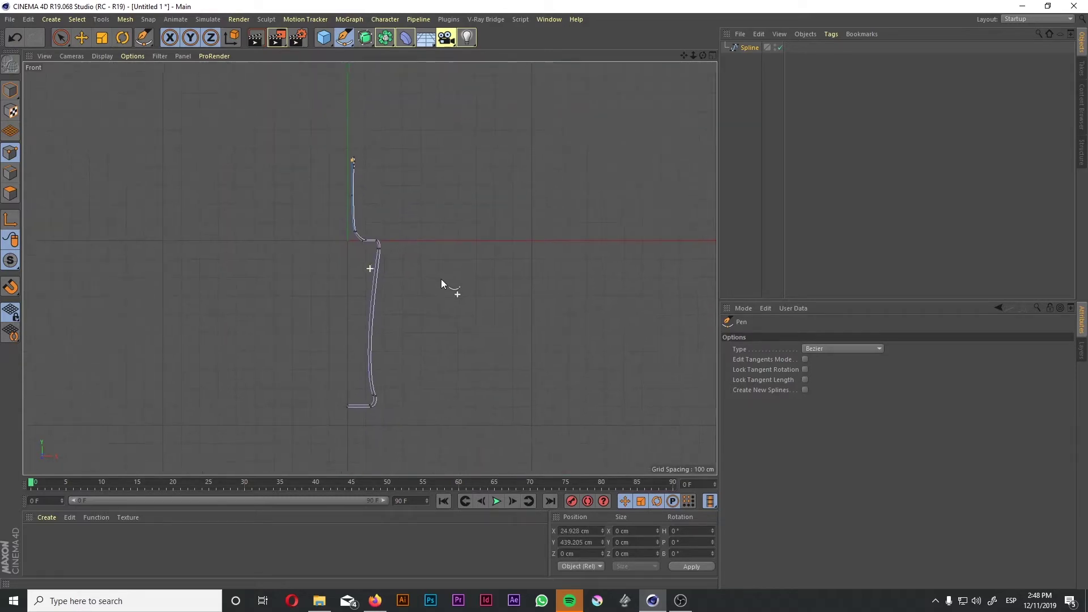
- Add a Lathe generator in the Perspective view and make the bottle profile spline its child
middle_click(465, 250)
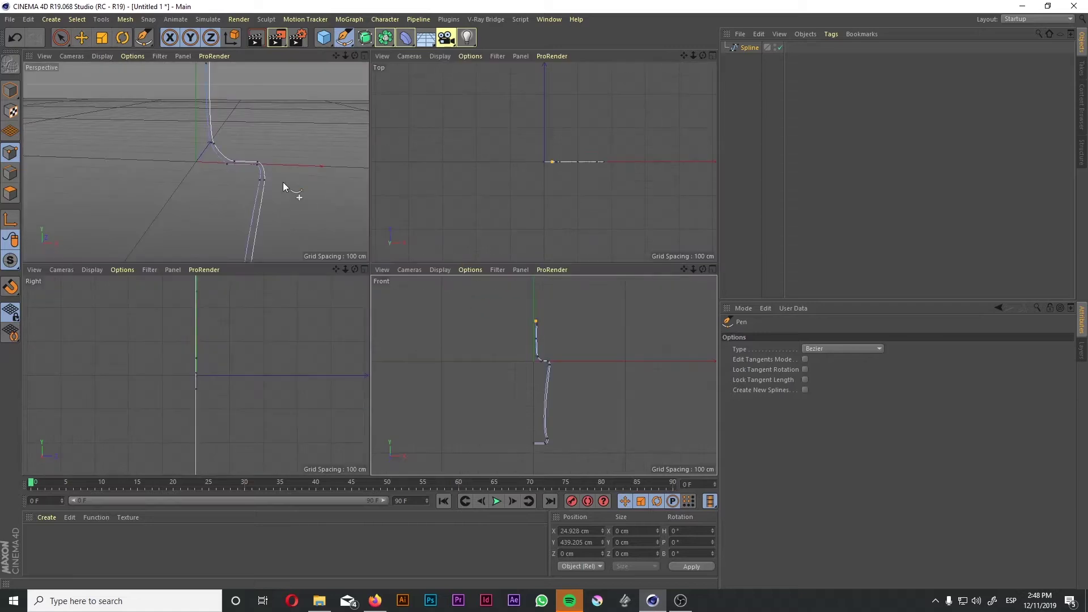
middle_click(283, 182)
scroll(446, 230, down, 5)
mouse_move(446, 230)
alt+mouse_down()
mouse_move(411, 172)
mouse_move(355, 197)
mouse_move(481, 236)
mouse_move(532, 238)
mouse_move(469, 233)
alt+mouse_up()
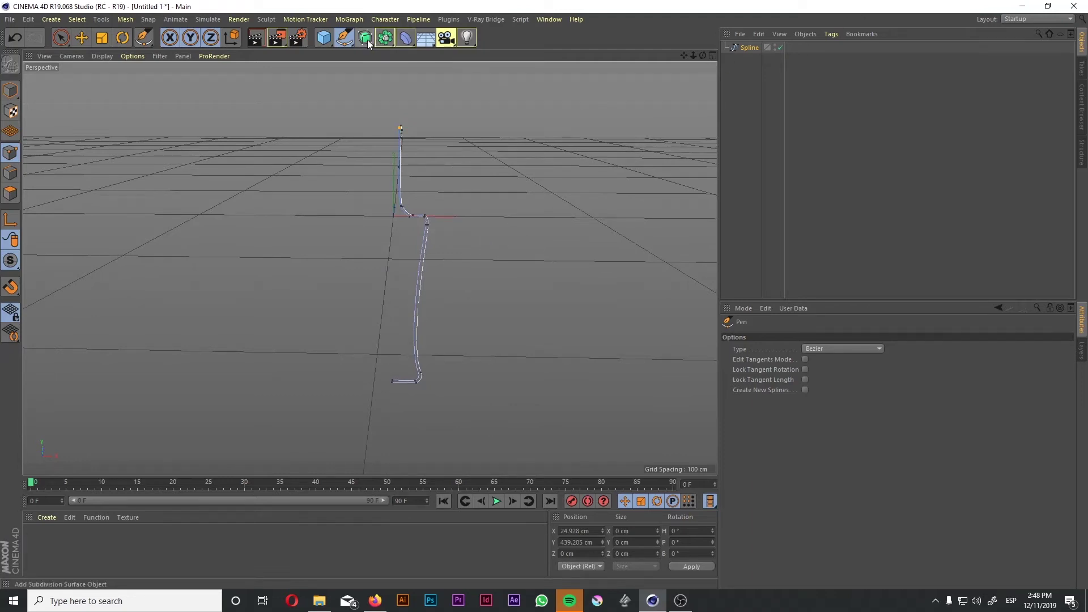
drag(368, 44, 407, 71)
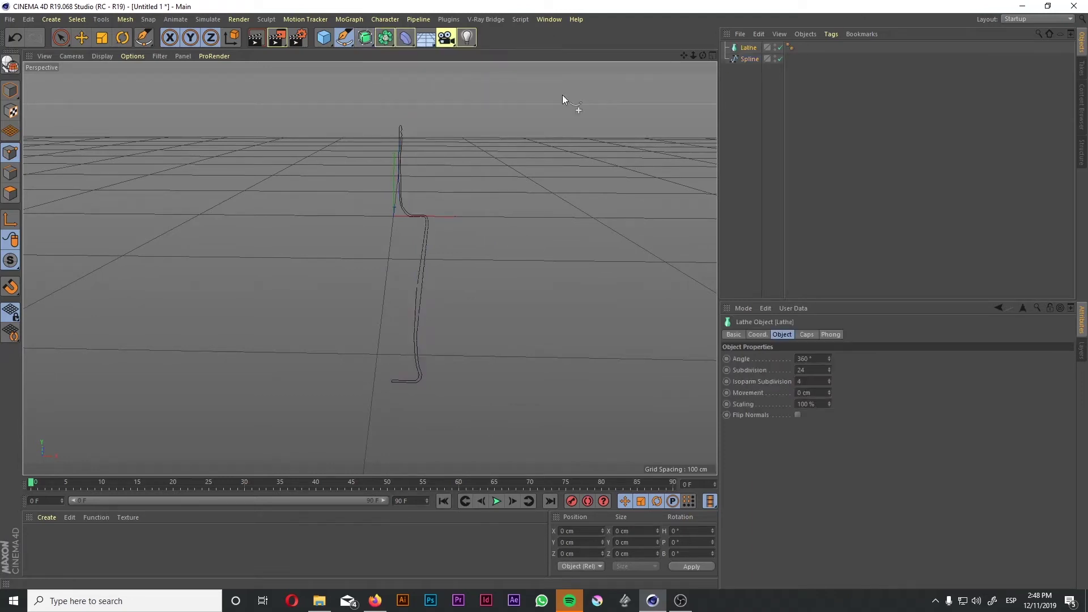
drag(734, 61, 749, 48)
mouse_move(445, 183)
alt+mouse_down()
mouse_move(454, 63)
mouse_move(444, 185)
alt+mouse_up()
scroll(386, 332, up, 5)
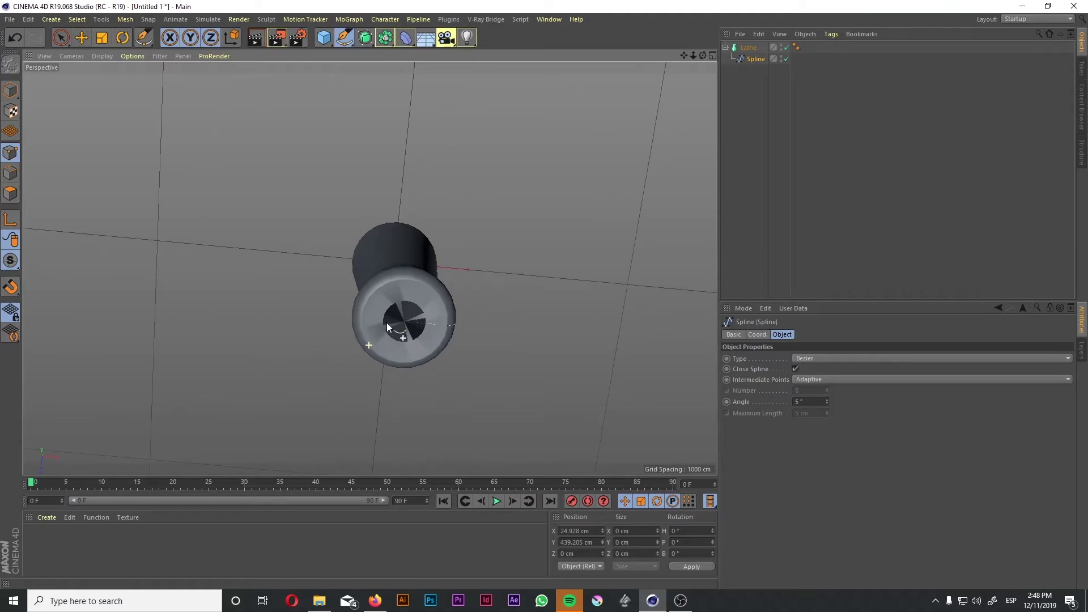
- Move the whole profile spline under the Lathe to about X 3.5 cm using model mode
click(744, 49)
click(748, 48)
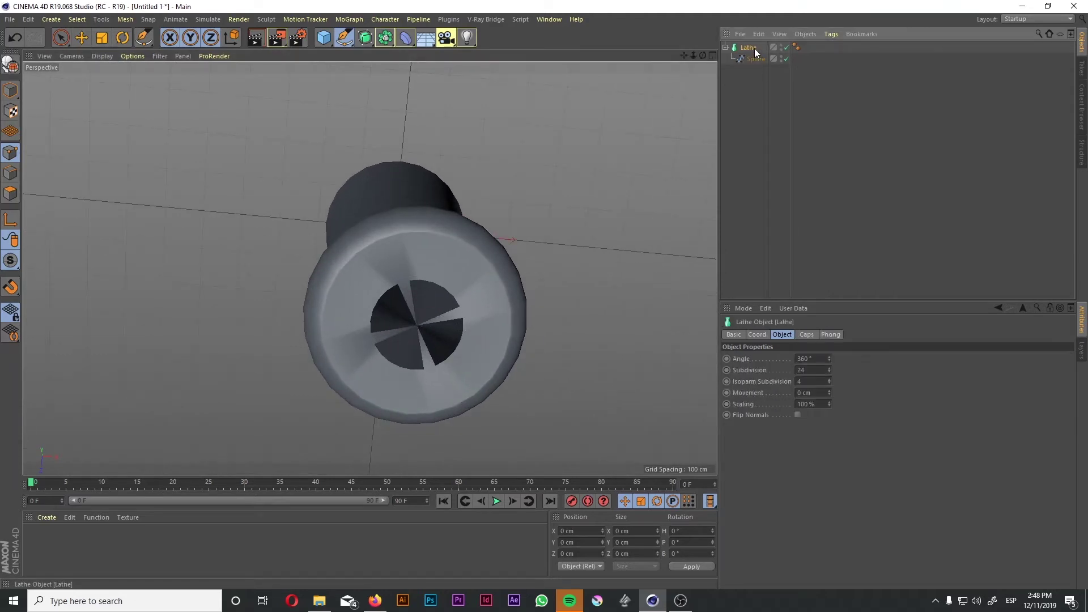
click(754, 58)
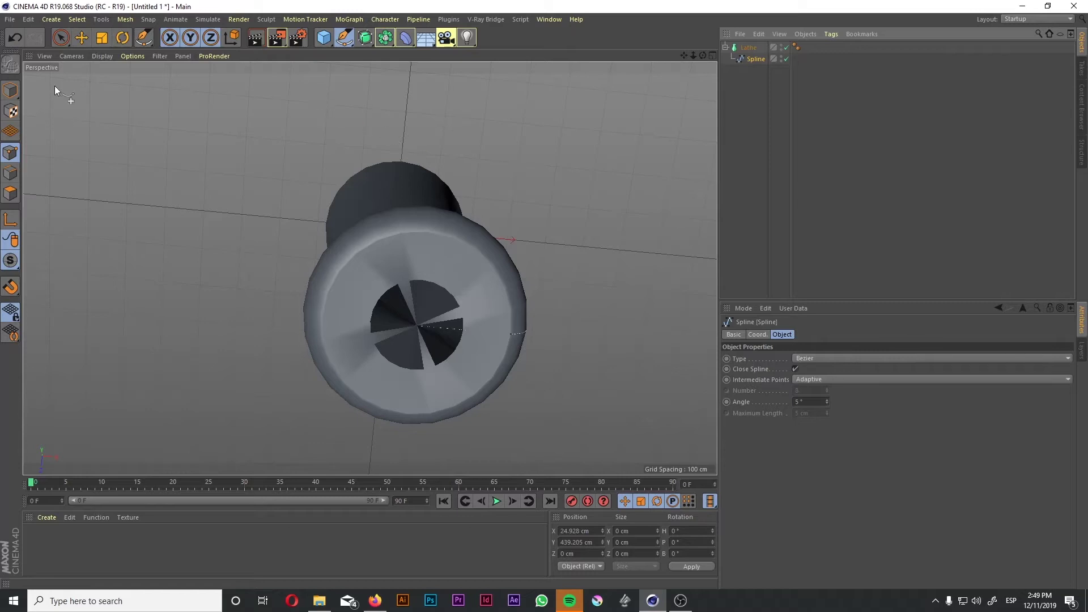
click(81, 38)
drag(496, 215, 497, 239)
click(754, 58)
click(10, 90)
alt+drag(497, 239, 447, 150)
- Rotate the spline outside the Lathe to a pitch of -90° and nest it back under the generator
drag(757, 59, 759, 90)
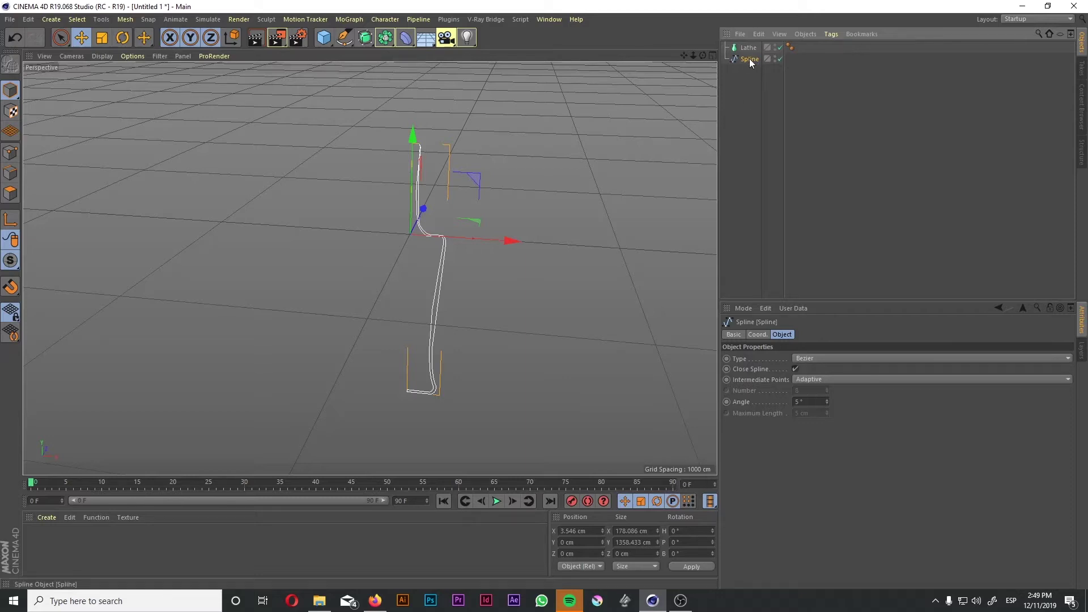
key(r)
drag(401, 260, 418, 156)
key(ctrl+z)
mouse_move(744, 58)
mouse_down()
mouse_move(748, 44)
mouse_move(753, 57)
mouse_up()
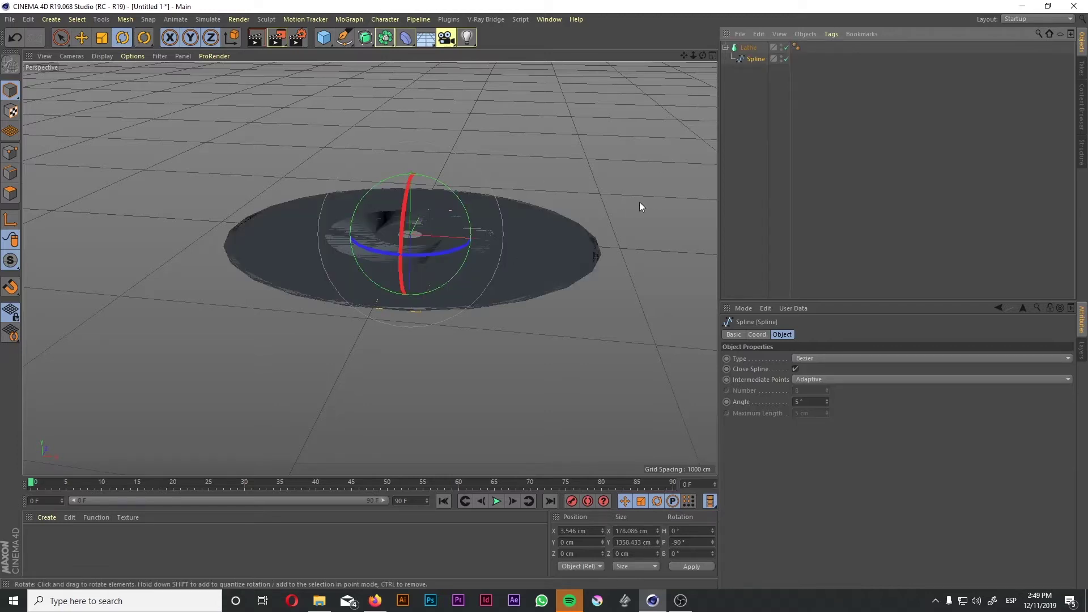
alt+drag(570, 167, 513, 214)
click(580, 165)
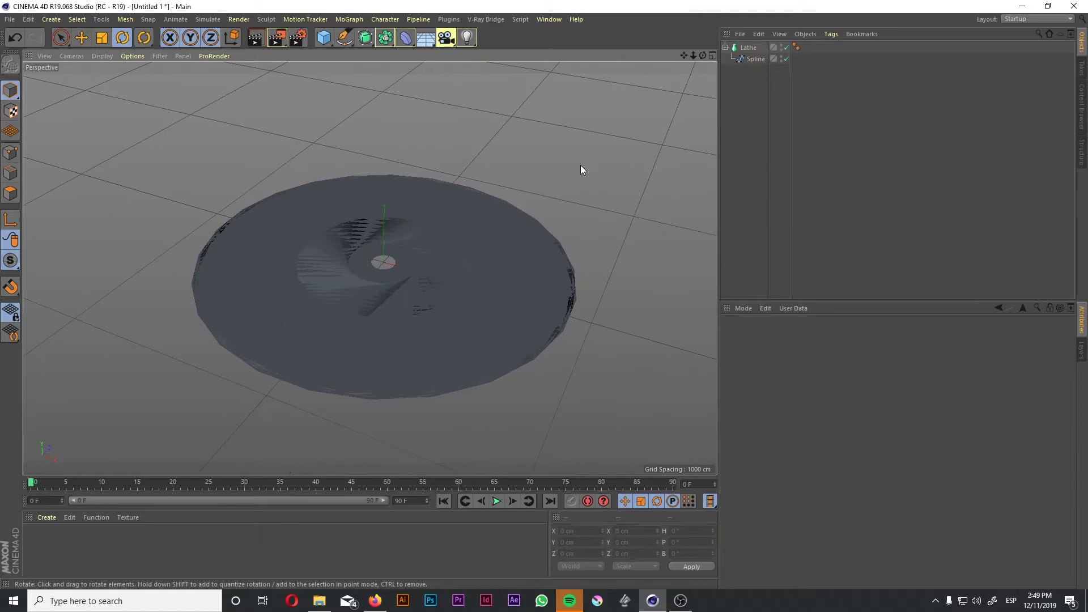
- Try rotating the spline back upright inside the Lathe, and undo the rotation
click(753, 59)
drag(367, 236, 348, 340)
alt+drag(546, 244, 550, 235)
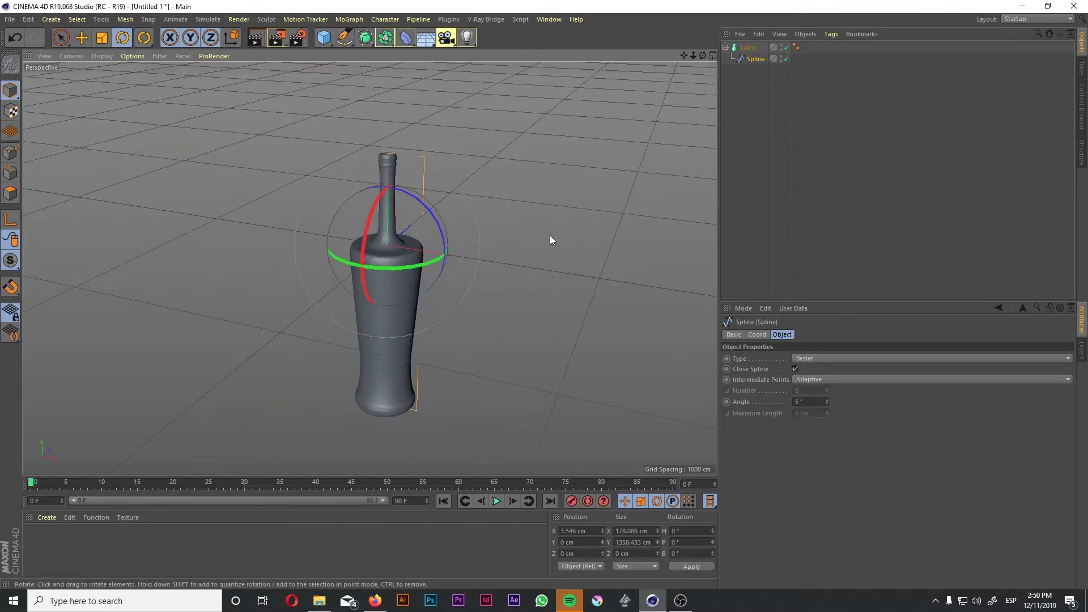
key(ctrl+z)
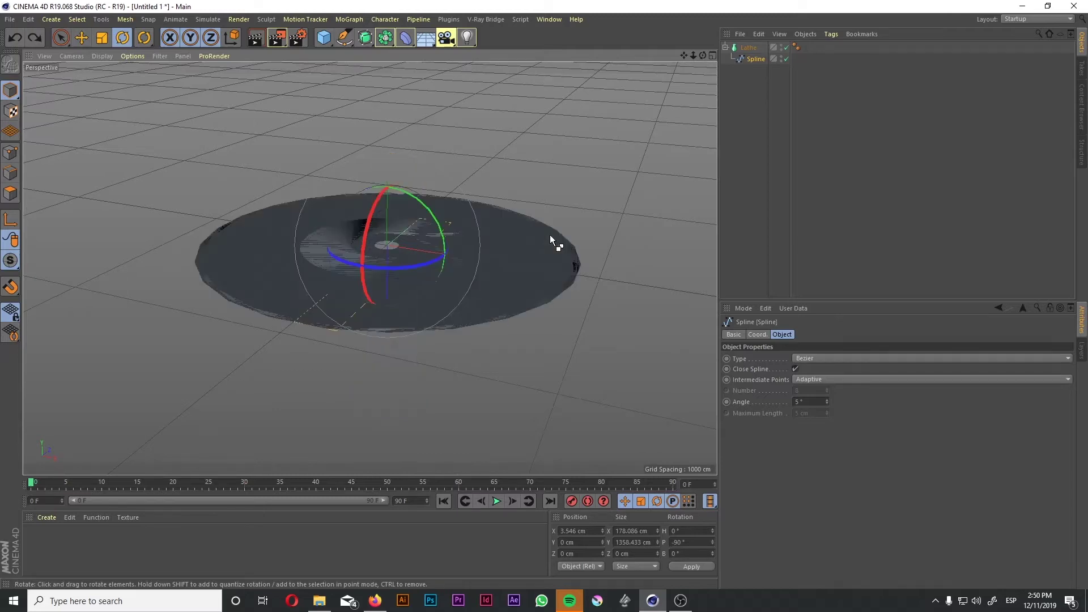
alt+drag(567, 153, 404, 163)
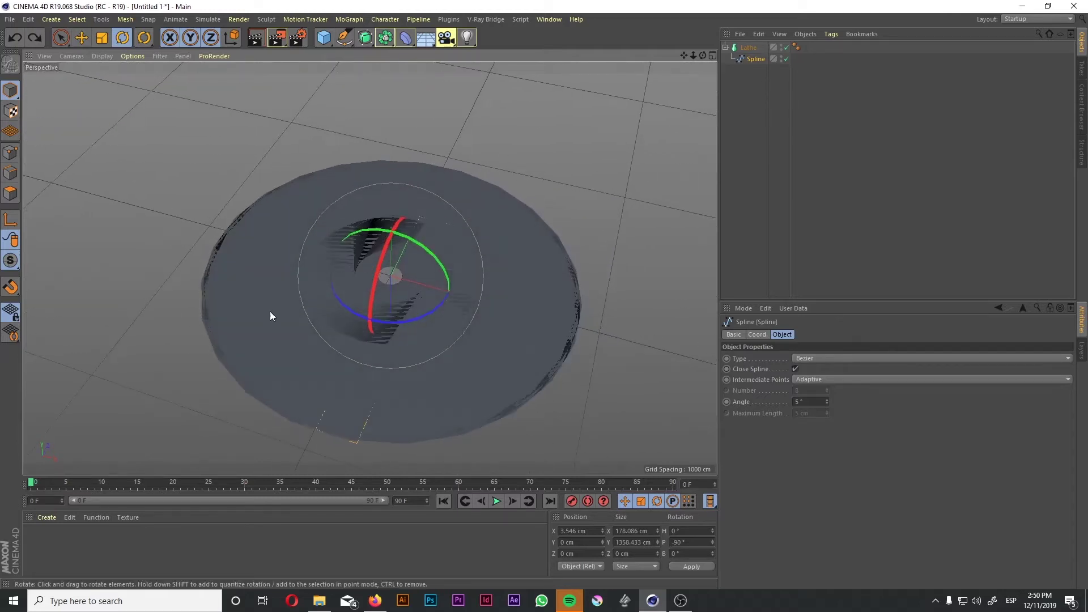
- Rotate the spline about its pitch axis while switching the Lathe off and on
click(787, 47)
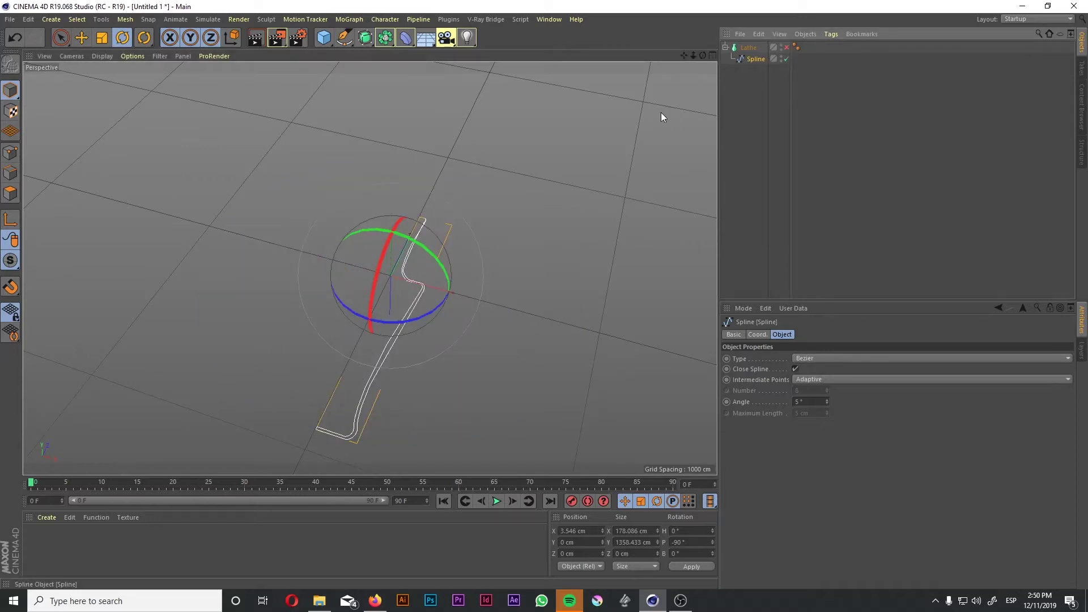
drag(381, 259, 373, 327)
alt+drag(527, 220, 501, 219)
click(786, 48)
click(786, 48)
drag(361, 256, 363, 282)
alt+drag(363, 283, 369, 175)
key(9)
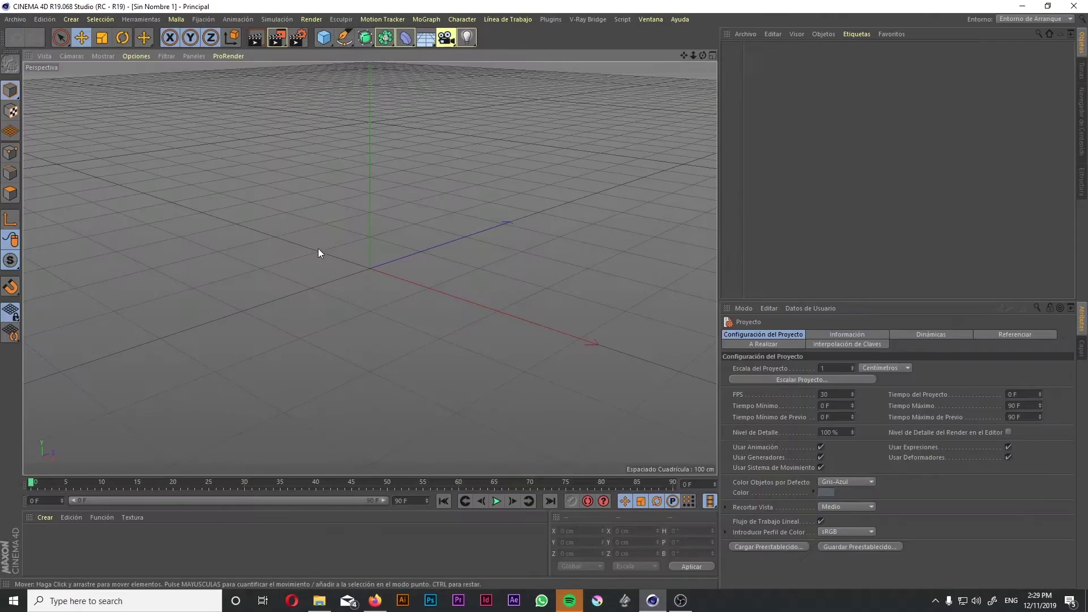
- Draw an open, wavy six-point Bezier spline in the Front view of the empty project with the Pen tool (Lápiz)
alt+drag(318, 248, 365, 321)
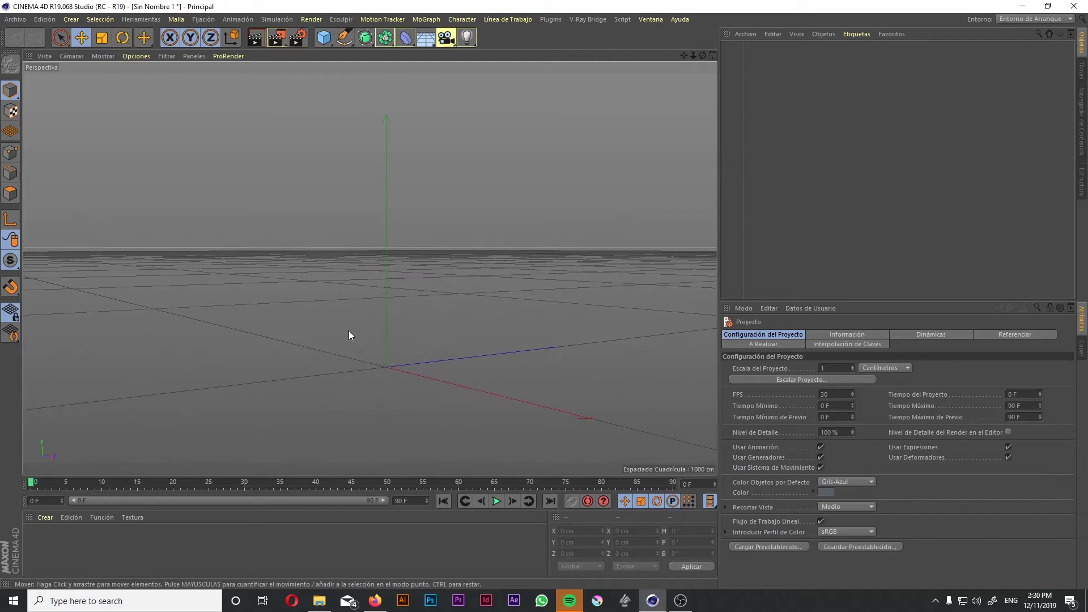
middle_click(362, 215)
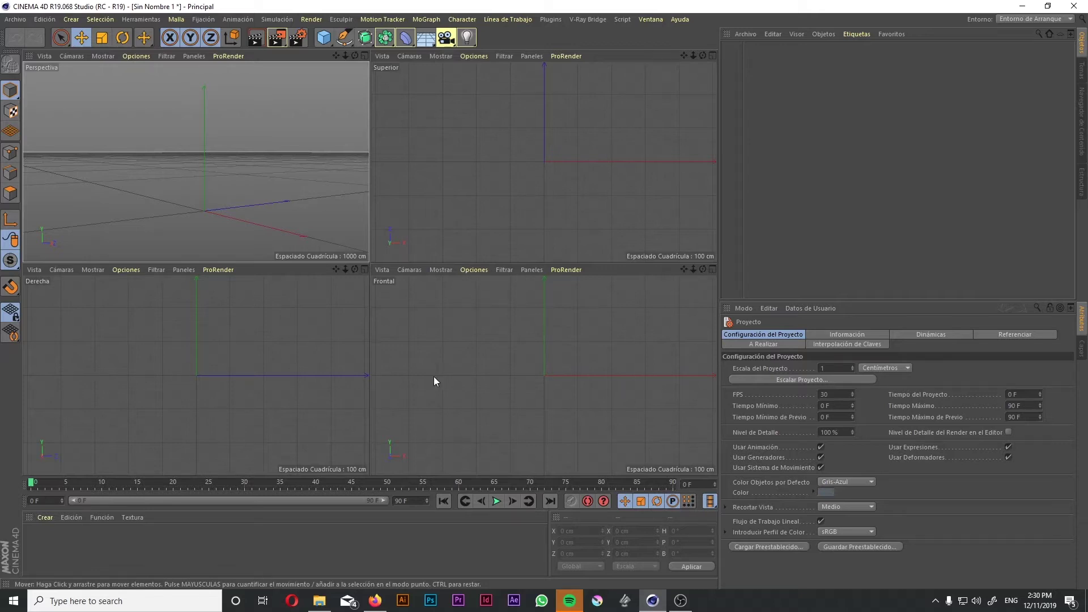
middle_click(446, 369)
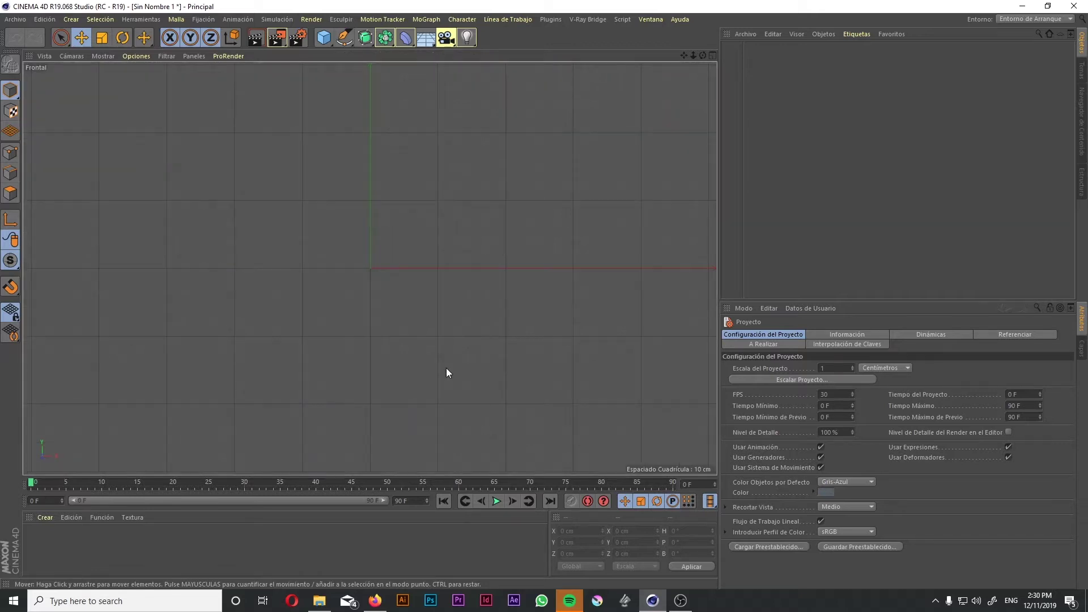
click(344, 37)
click(377, 57)
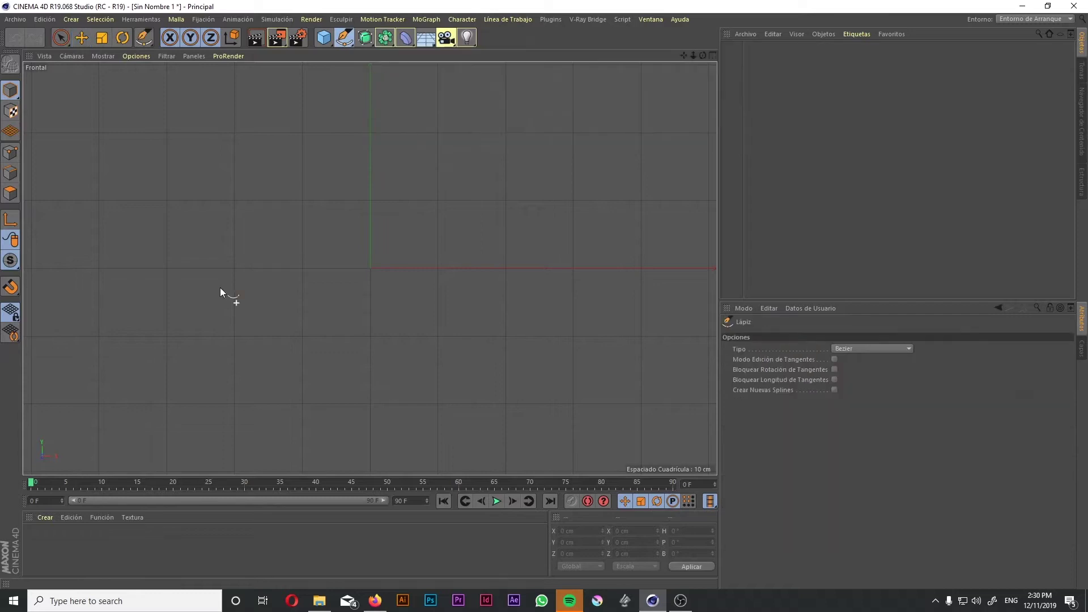
click(76, 396)
mouse_move(179, 141)
mouse_down()
mouse_move(240, 181)
mouse_move(321, 167)
mouse_up()
drag(477, 342, 713, 226)
click(607, 114)
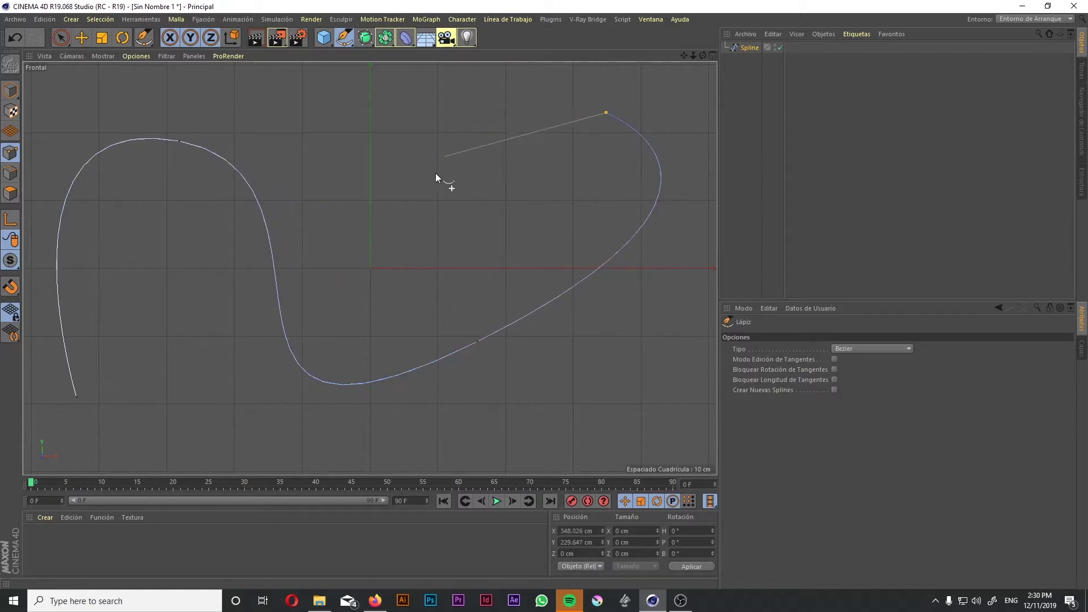
drag(376, 134, 338, 246)
click(255, 68)
scroll(339, 127, up, 1)
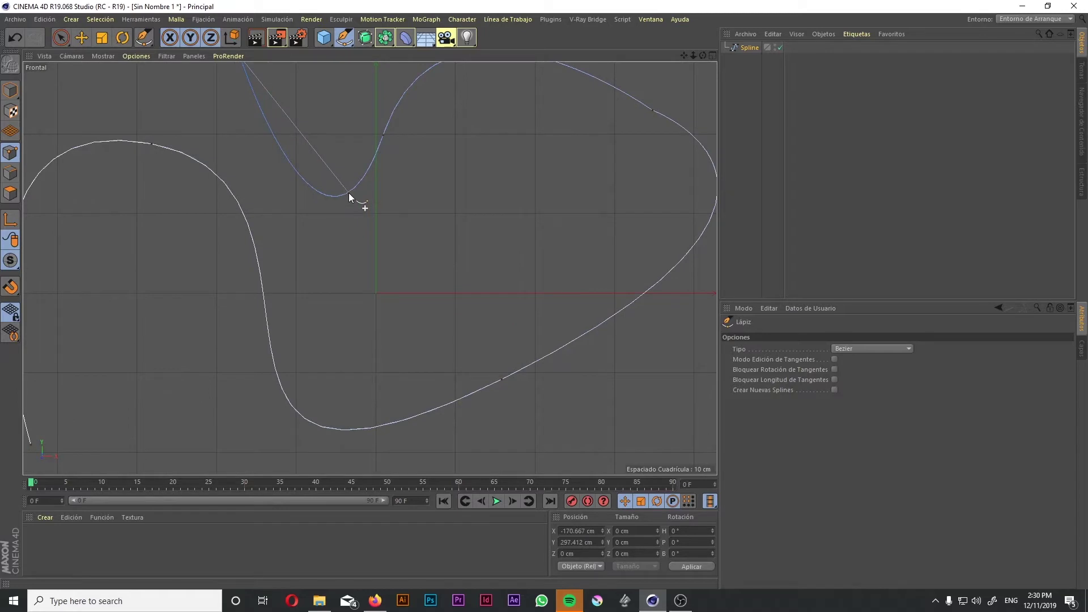
key(Escape)
- Return to the Perspective view and add a Sweep generator (Recorrido) to the scene with the wavy spline
middle_click(375, 233)
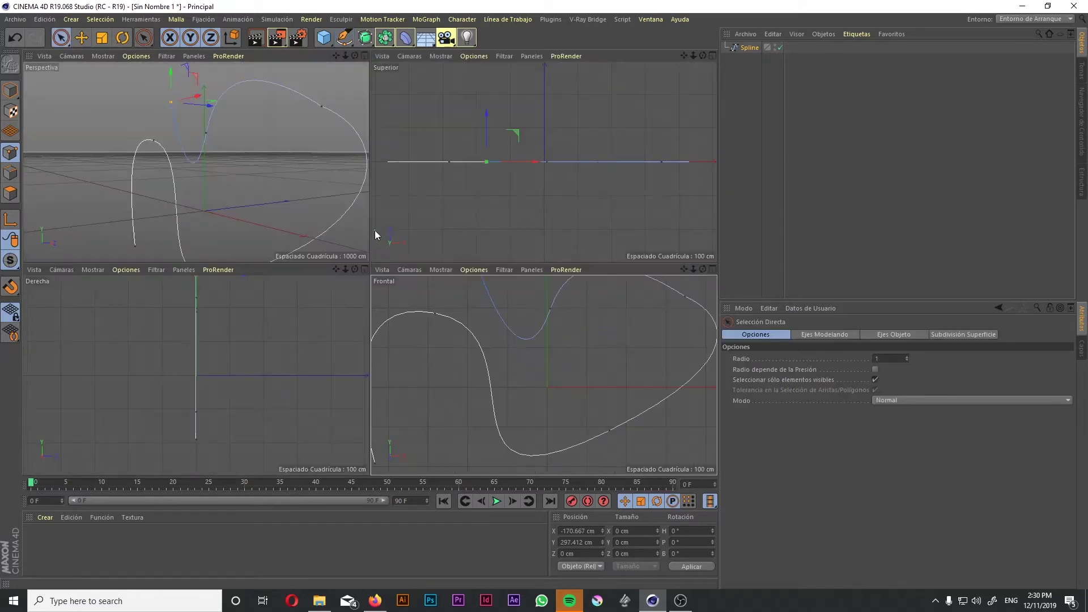
middle_click(263, 158)
scroll(329, 165, up, 5)
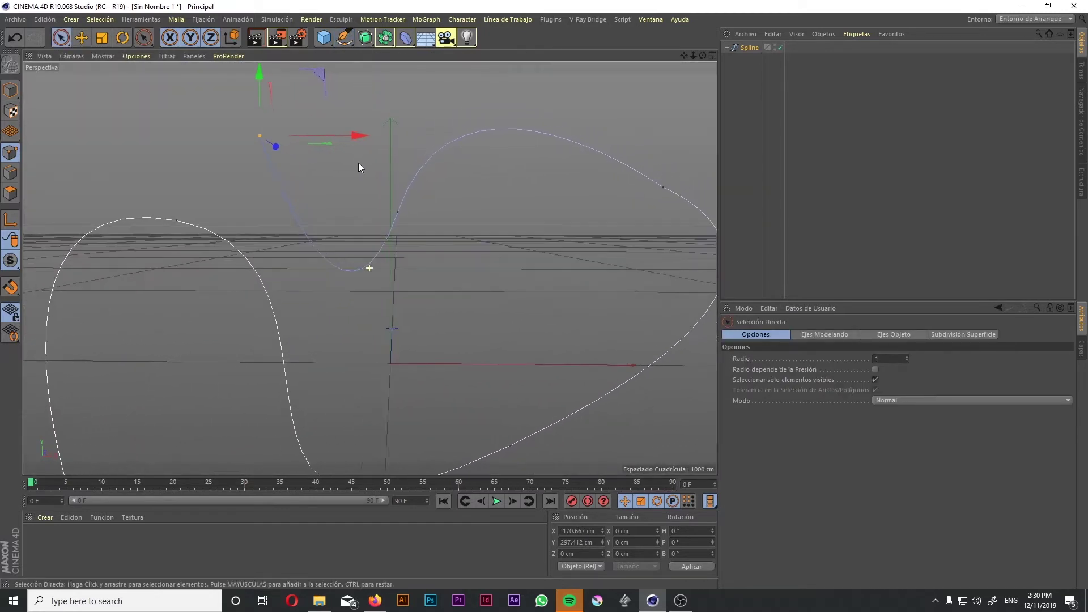
alt+drag(357, 185, 334, 202)
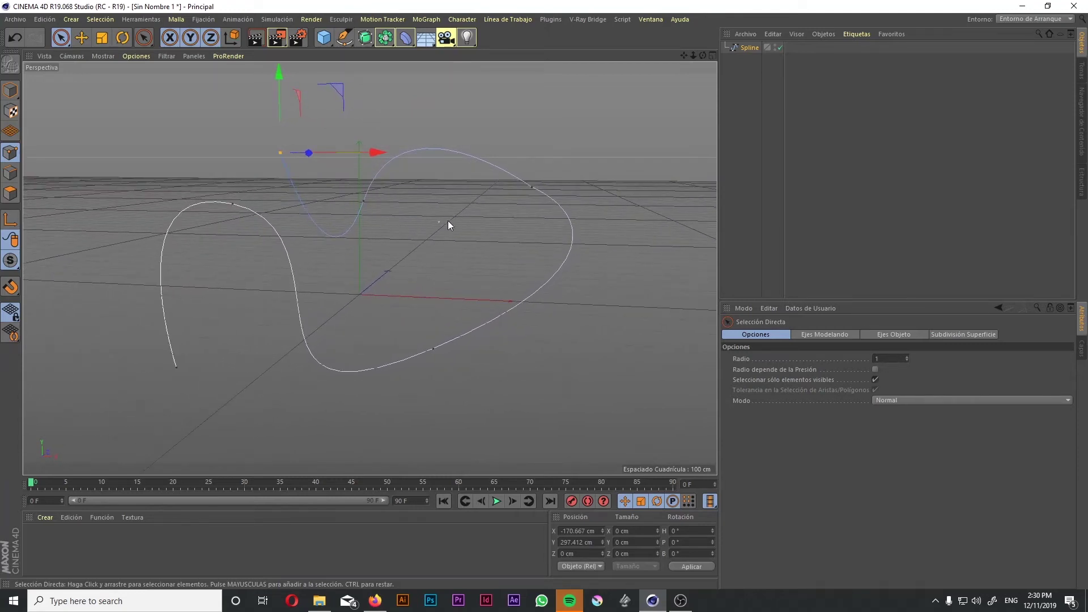
click(365, 37)
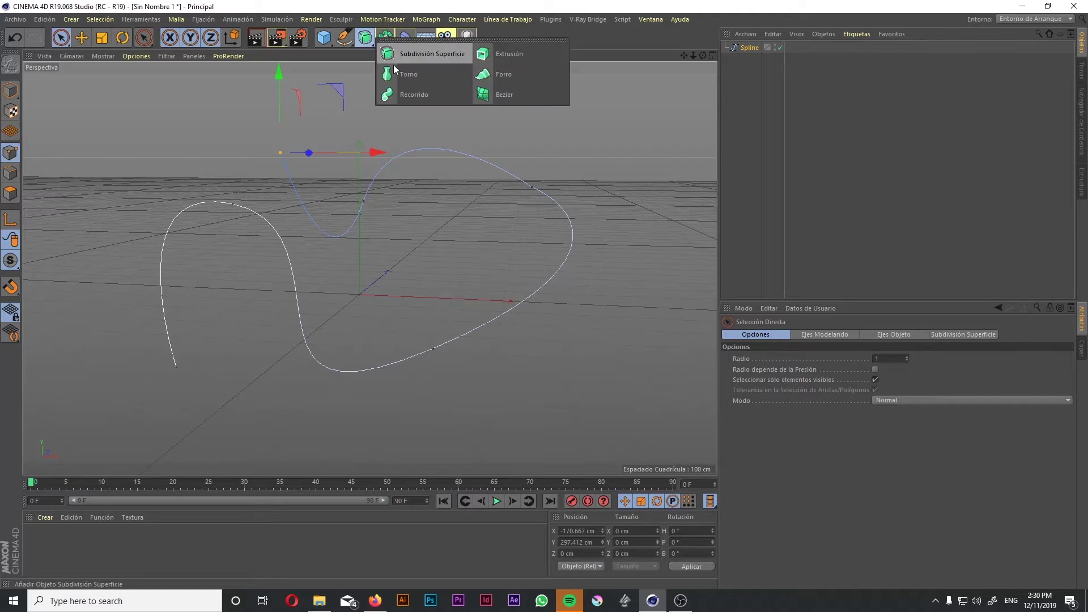
click(403, 95)
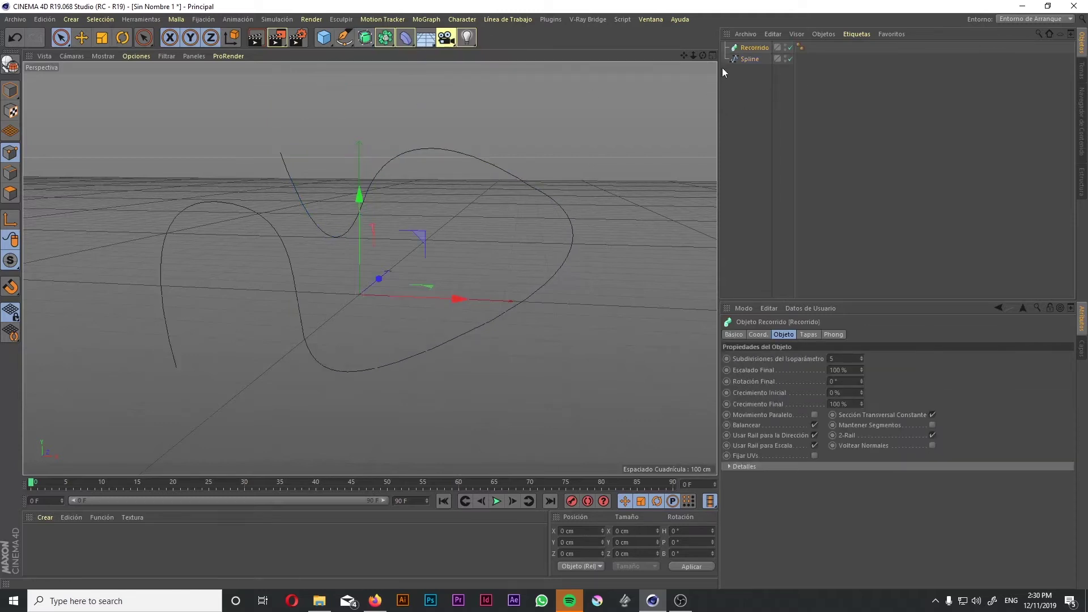
- Nest the wavy spline inside the Sweep (Recorrido) and add a Circle spline (Círculo) to the scene
click(745, 59)
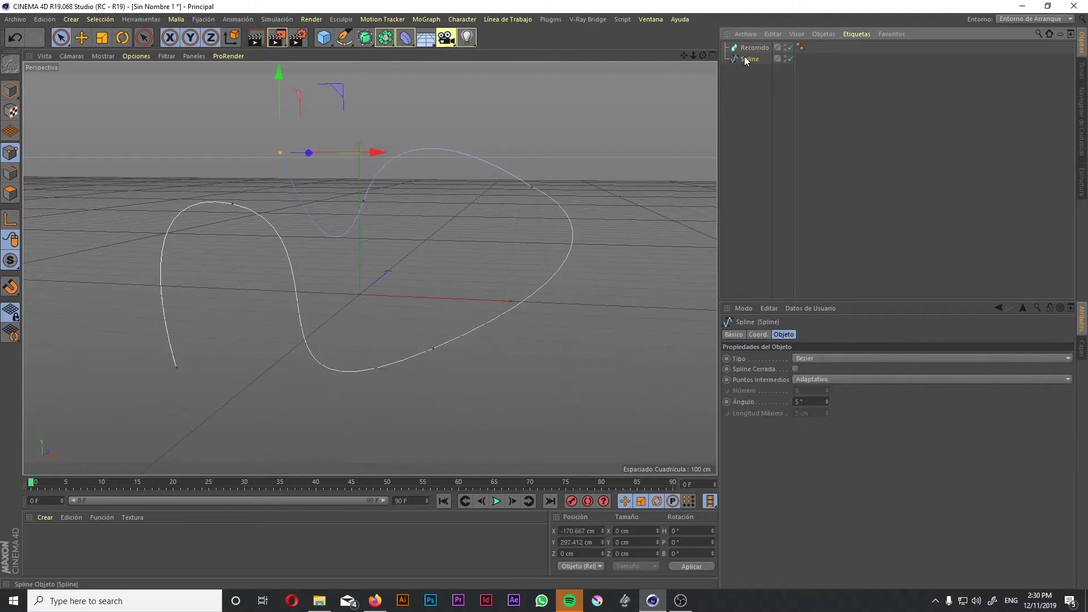
drag(751, 60, 756, 48)
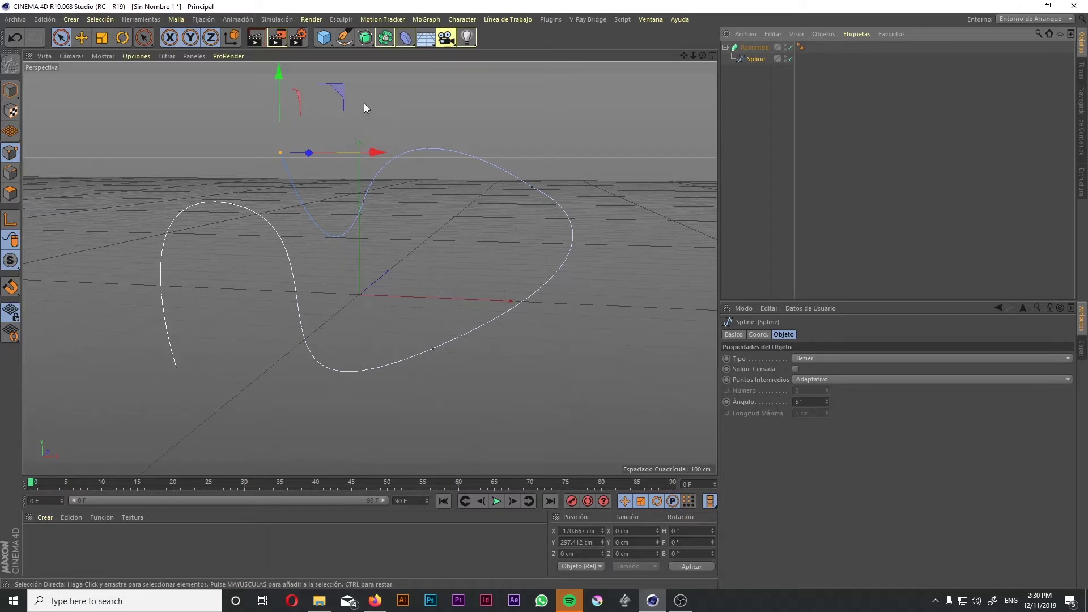
click(345, 39)
drag(345, 38, 486, 78)
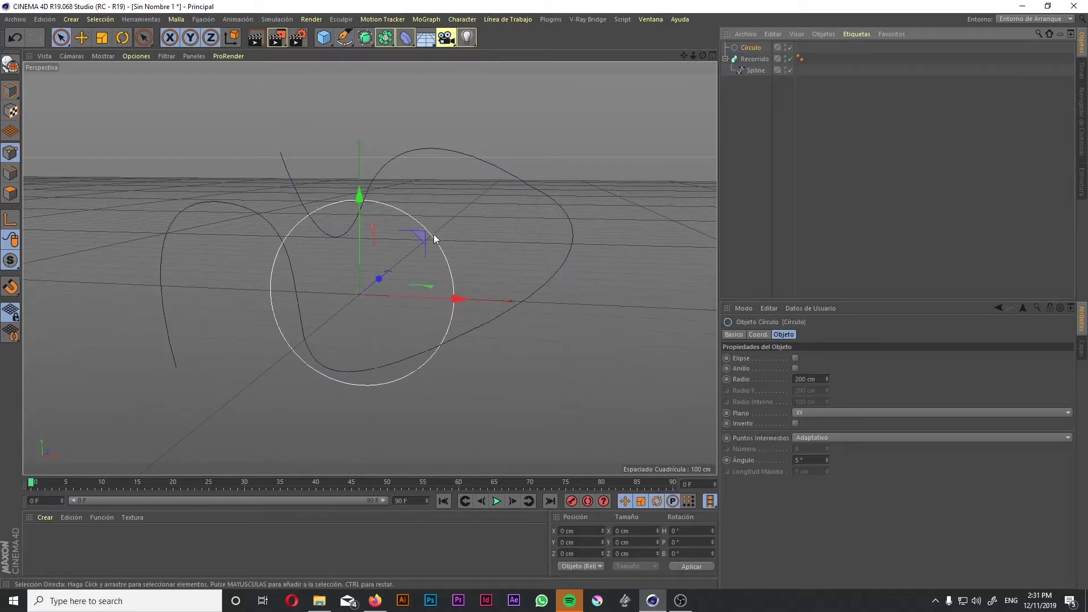
- Scale the circle down to a radius of about 11.68 cm and nest it in the Sweep above the wavy spline
click(102, 37)
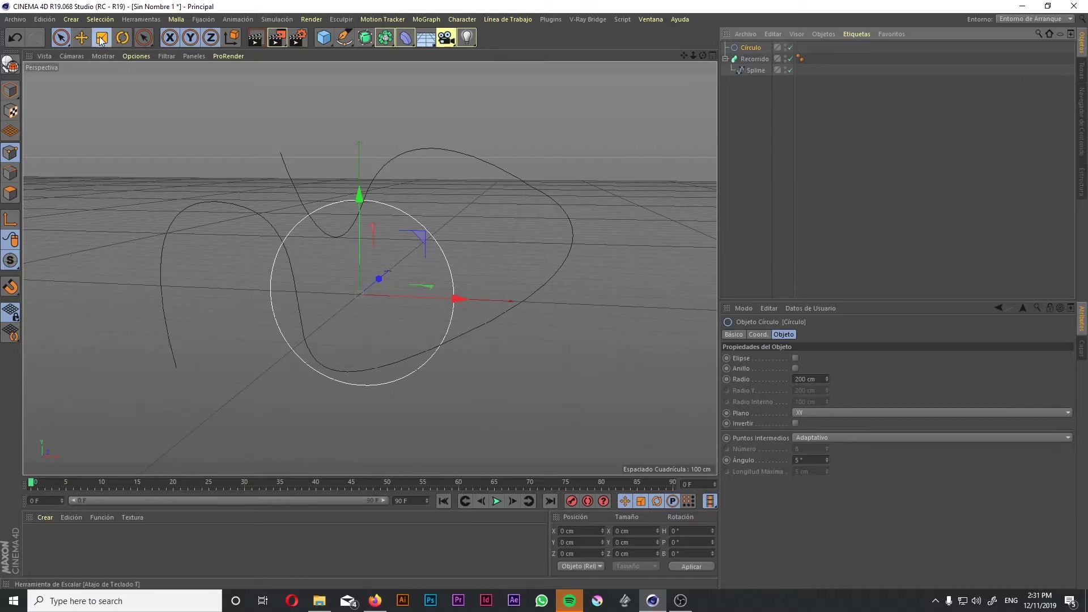
drag(474, 174, 178, 414)
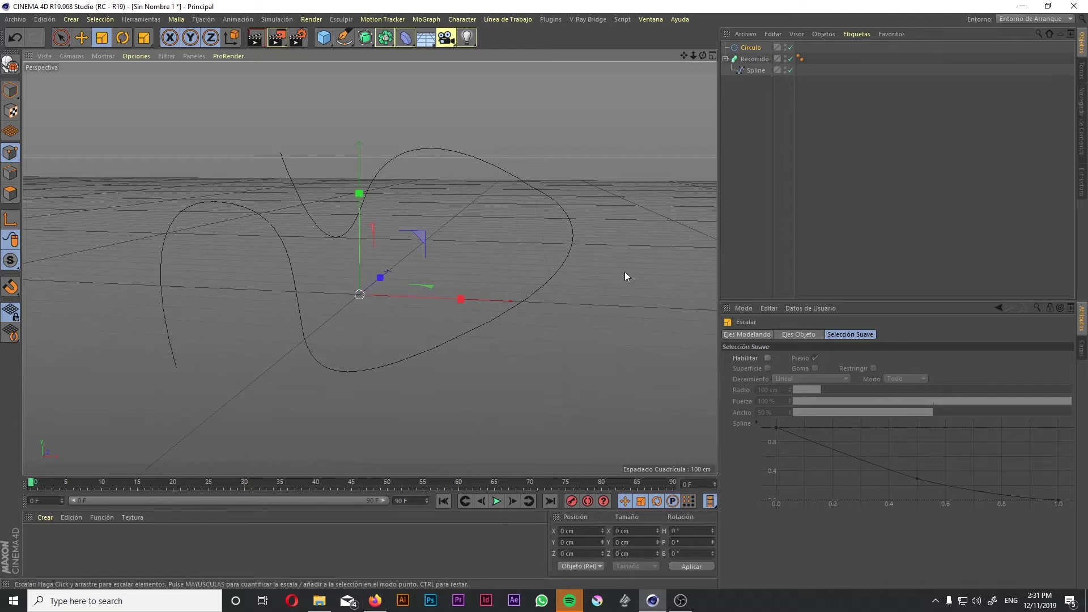
drag(750, 49, 750, 60)
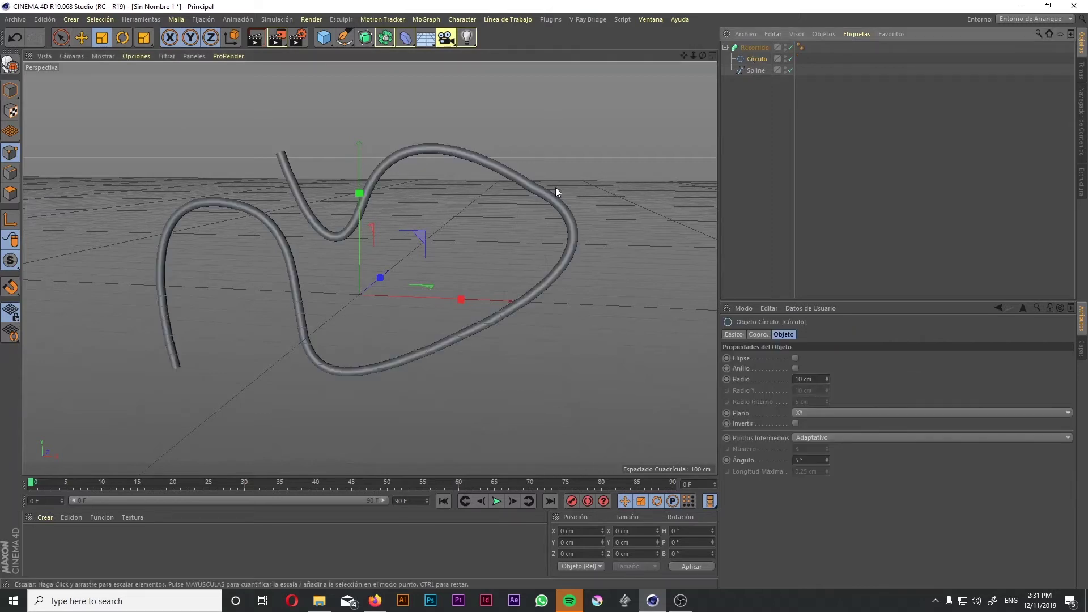
alt+drag(555, 188, 499, 220)
drag(205, 288, 463, 321)
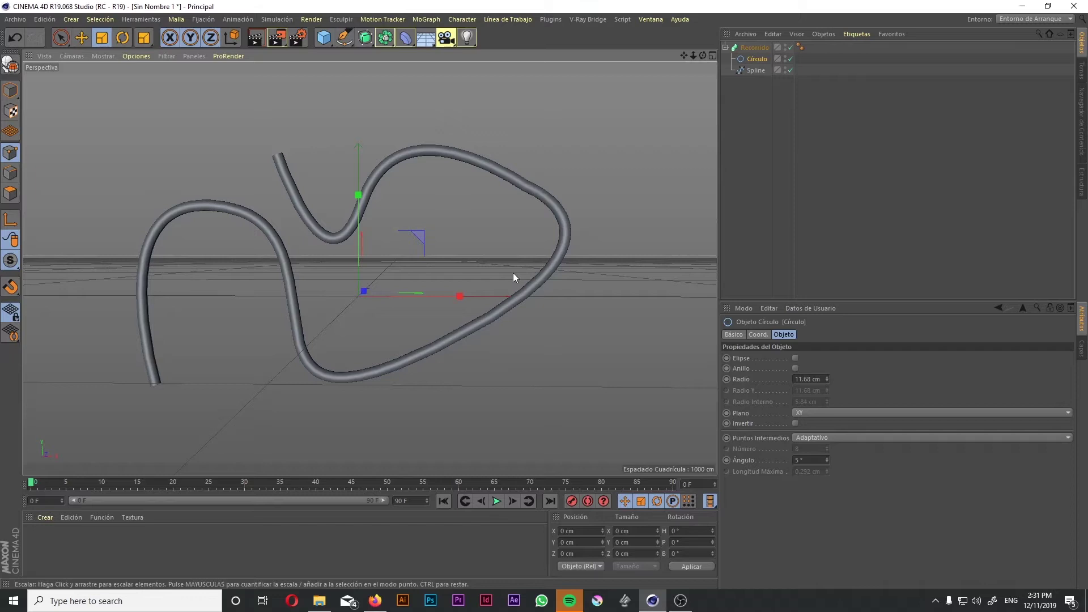
- Display the polygon lines on the shaded tube and set the Sweep's Subdivisiones del Isoparámetro to 2
click(754, 47)
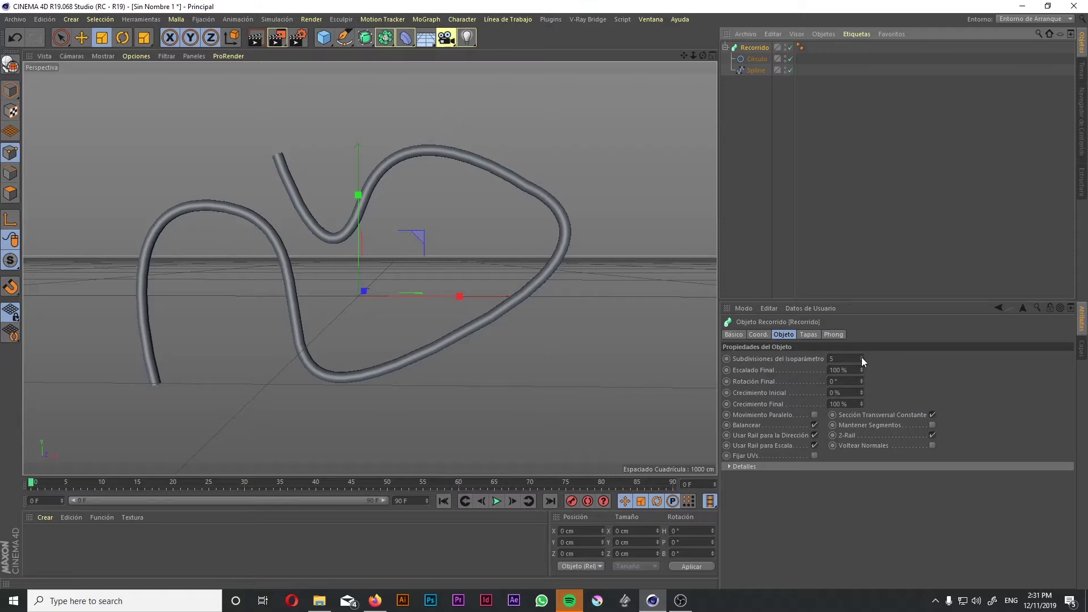
click(102, 56)
click(108, 79)
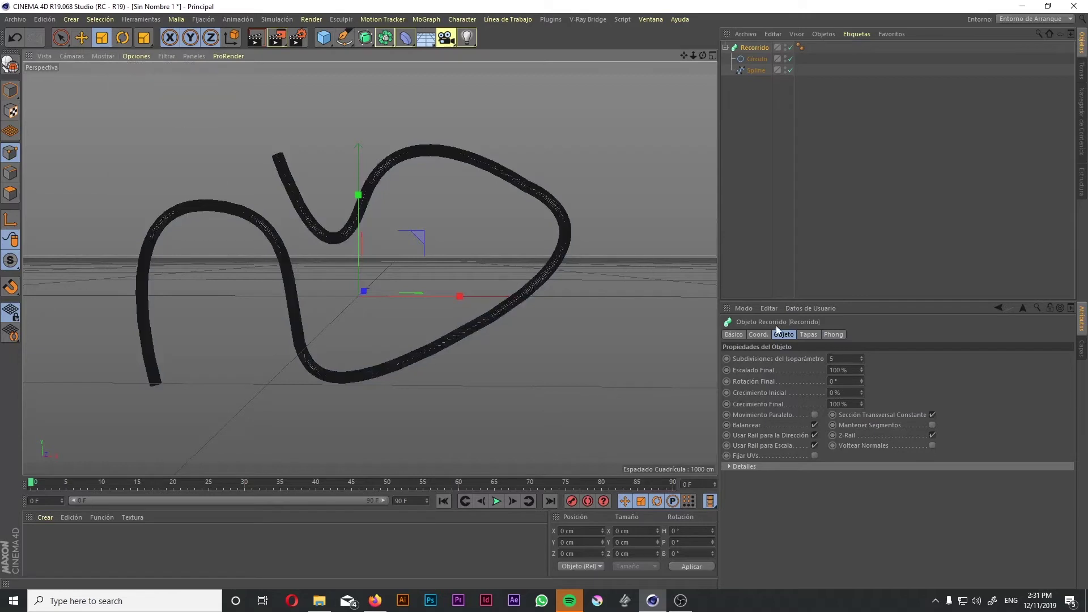
click(862, 360)
click(863, 360)
click(862, 360)
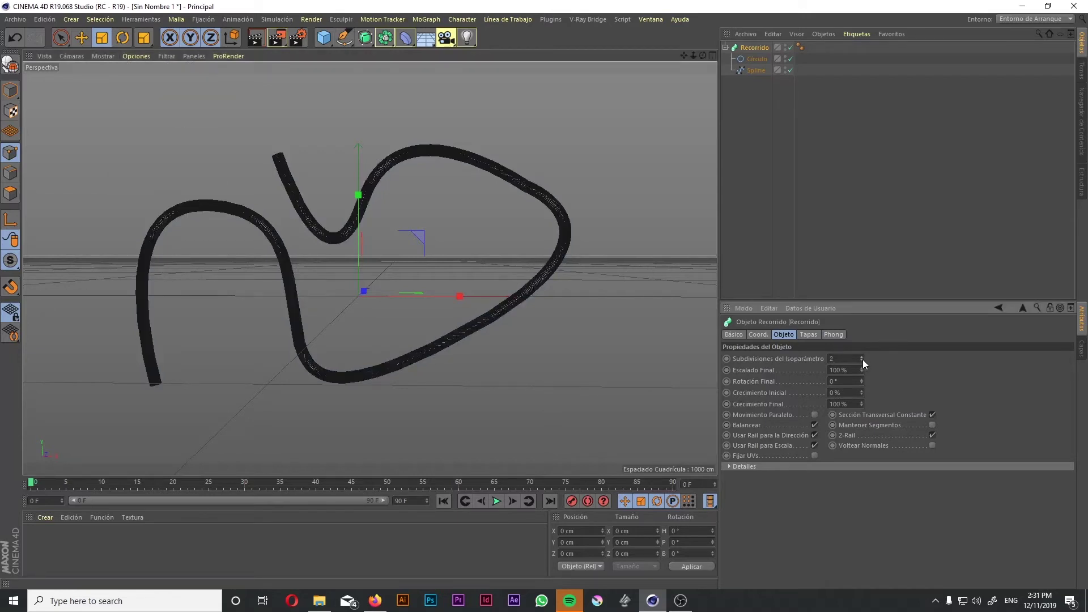
drag(861, 356, 862, 356)
- Try tapering the tube by lowering the Sweep's Escalado Final to 0 %, and restore it to 100 %
alt+drag(605, 241, 628, 257)
drag(862, 357, 862, 371)
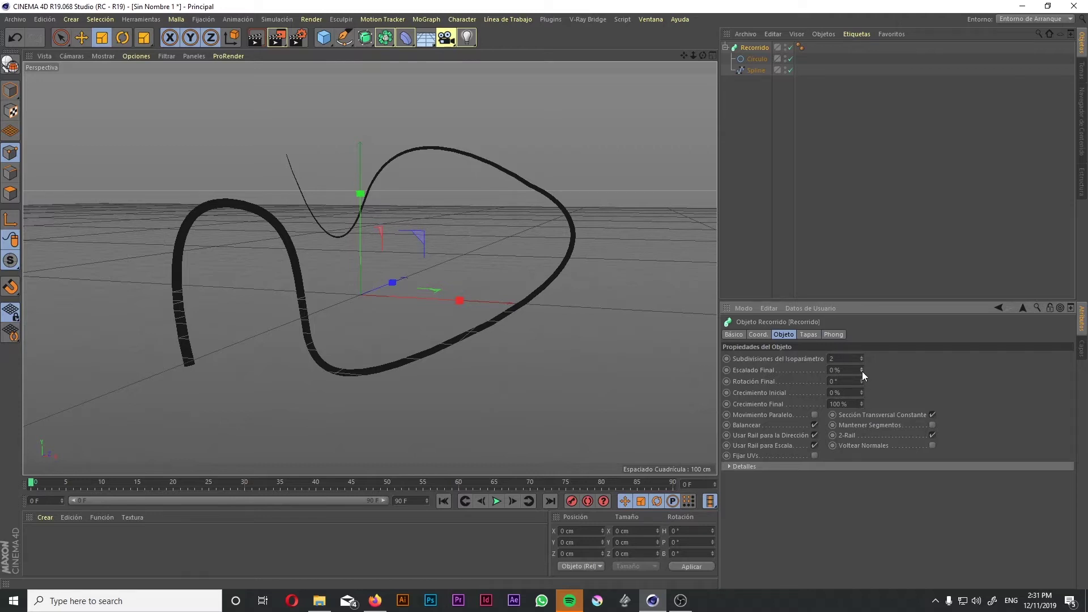
click(837, 371)
text(100)
key(Return)
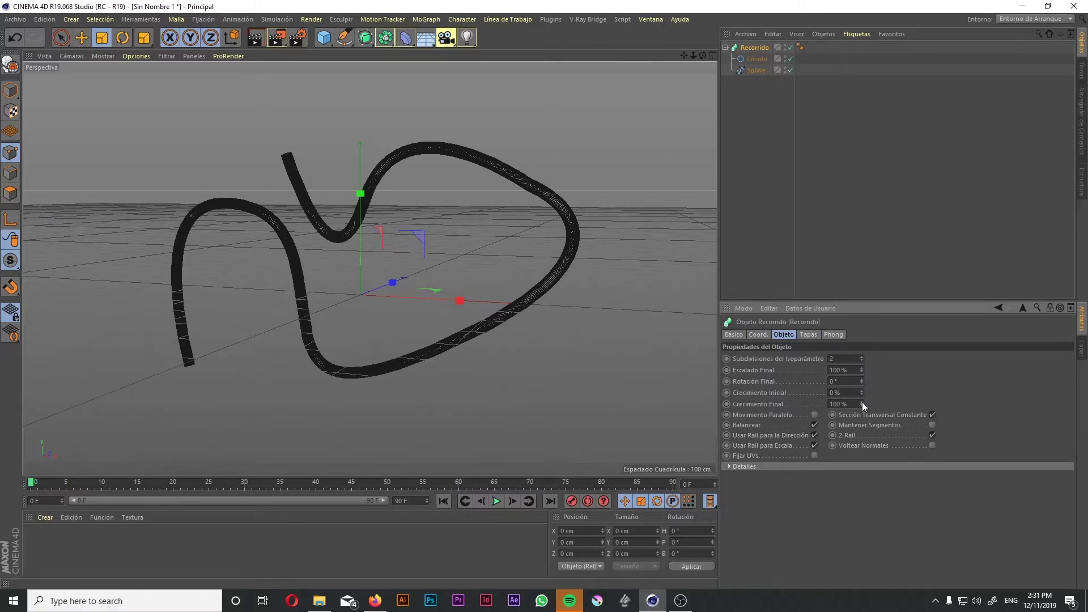
- Set the Sweep's Crecimiento Final to 90 %, and try out Rotación Final before resetting it to 0°
drag(862, 403, 862, 394)
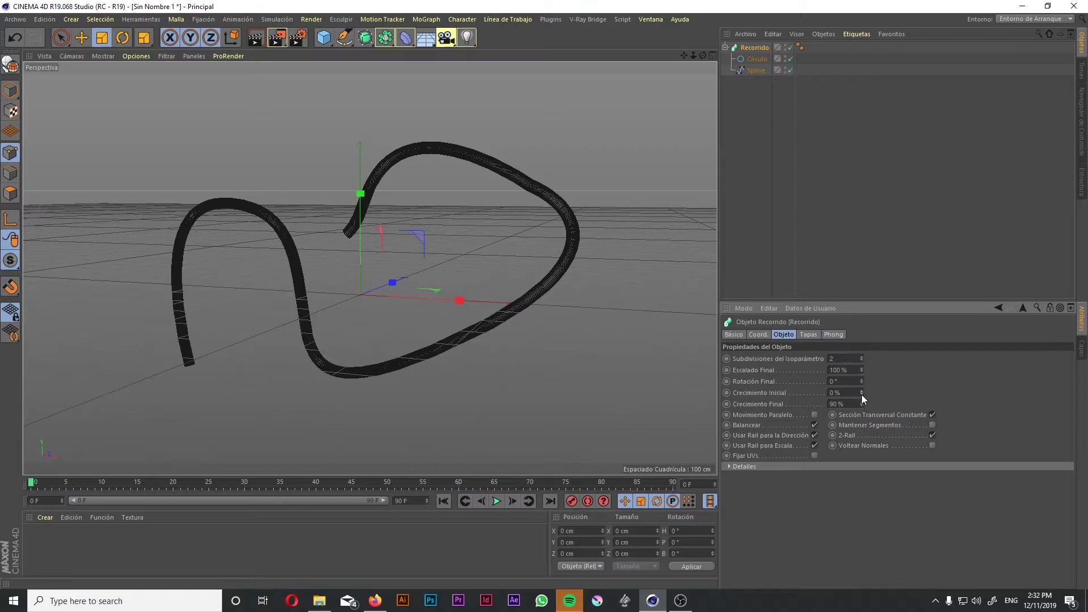
drag(861, 381, 863, 385)
text(00)
key(Return)
- Change the Sweep's start cap (Inicial) to Tapa con Canto and view the tube's starting end up close
click(811, 337)
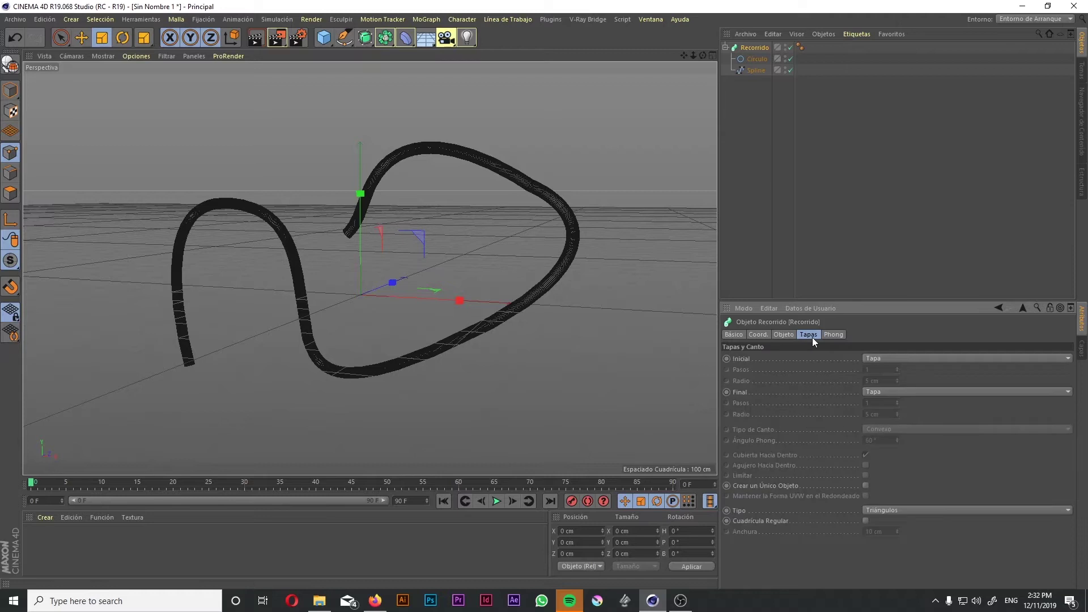
click(882, 358)
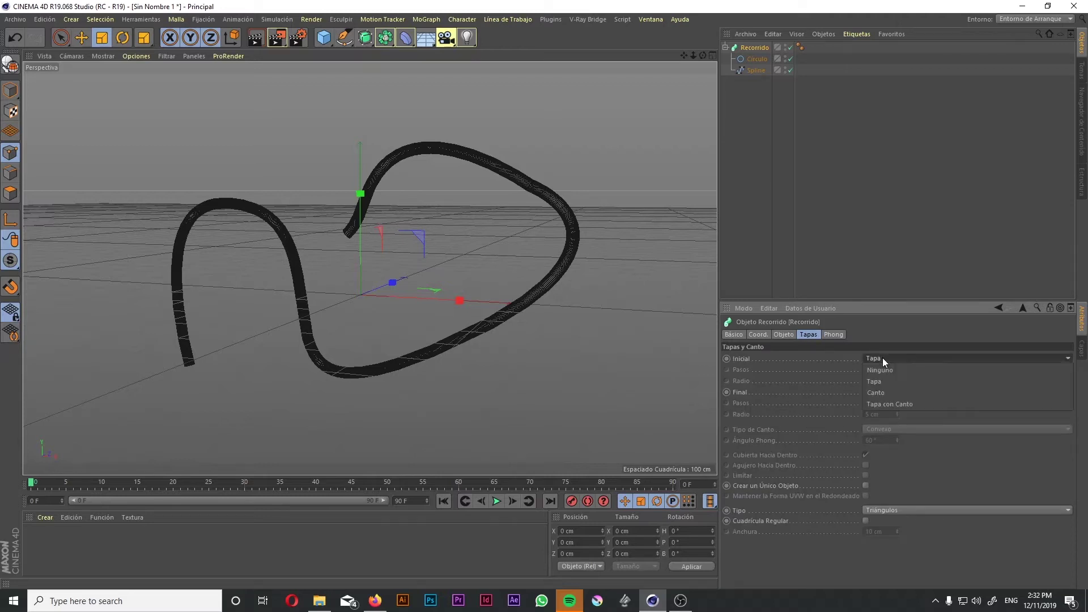
click(890, 404)
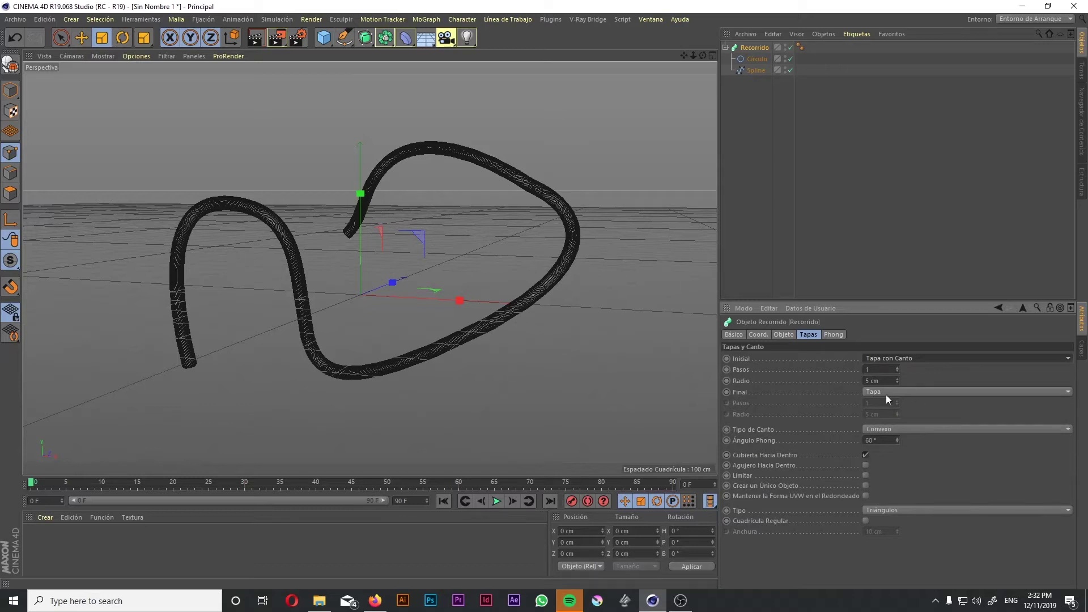
scroll(209, 360, up, 10)
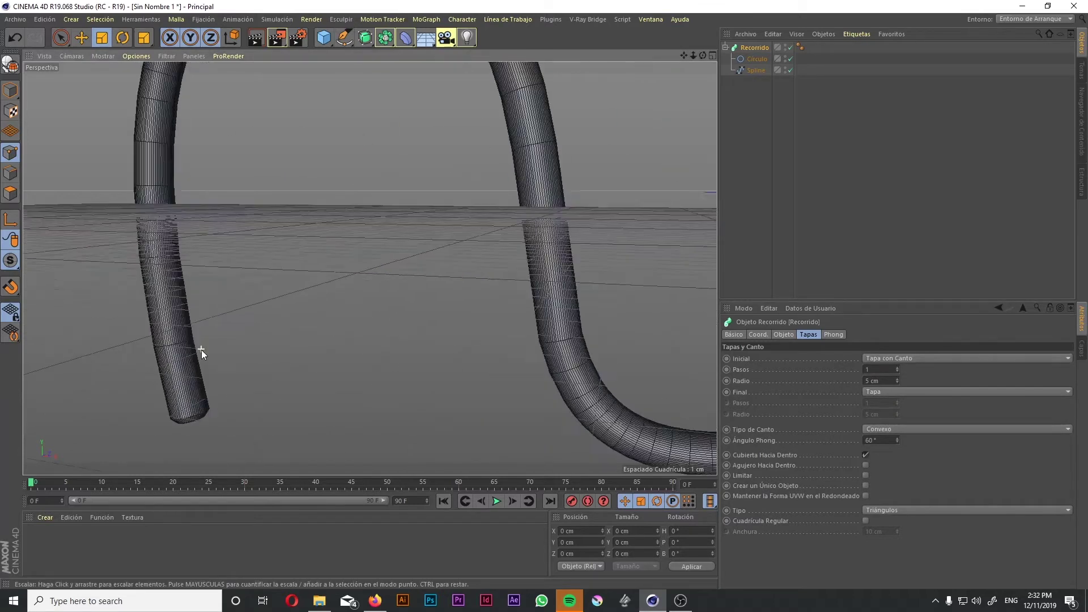
alt+drag(202, 336, 273, 282)
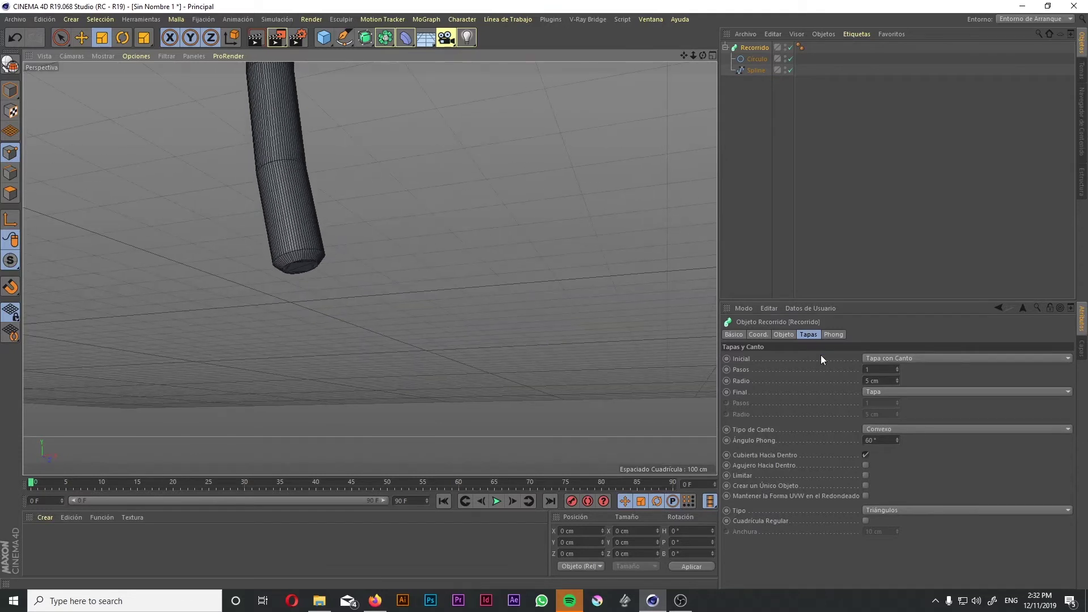
- Round the tube's start cap more strongly by raising its Pasos to 23 and its Radio to 54 cm
click(898, 368)
click(899, 368)
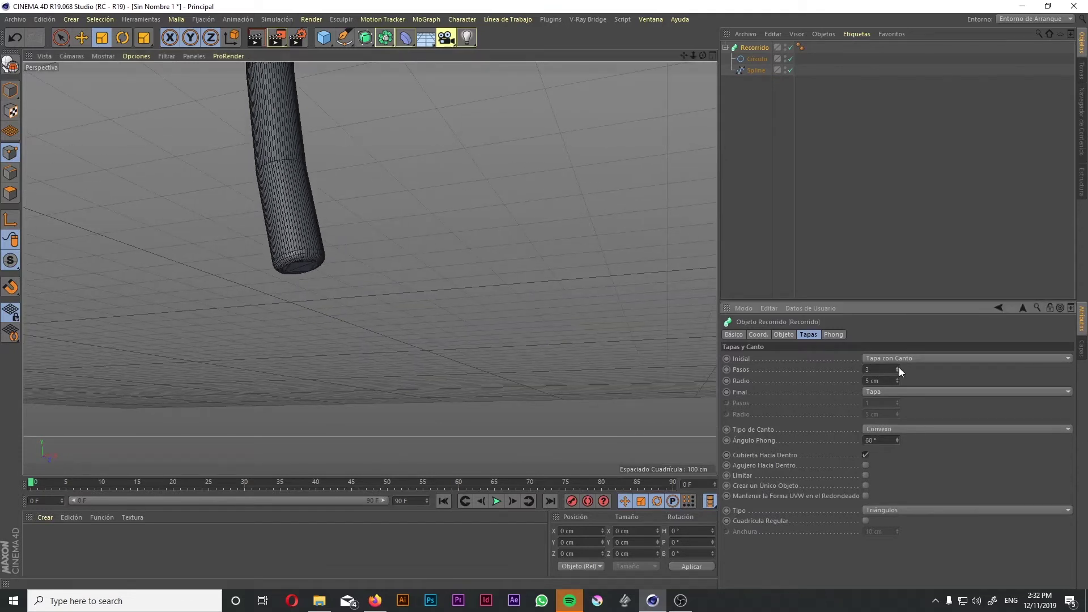
drag(897, 379, 896, 379)
alt+drag(453, 215, 498, 293)
drag(897, 368, 898, 378)
scroll(536, 319, down, 5)
scroll(536, 320, up, 1)
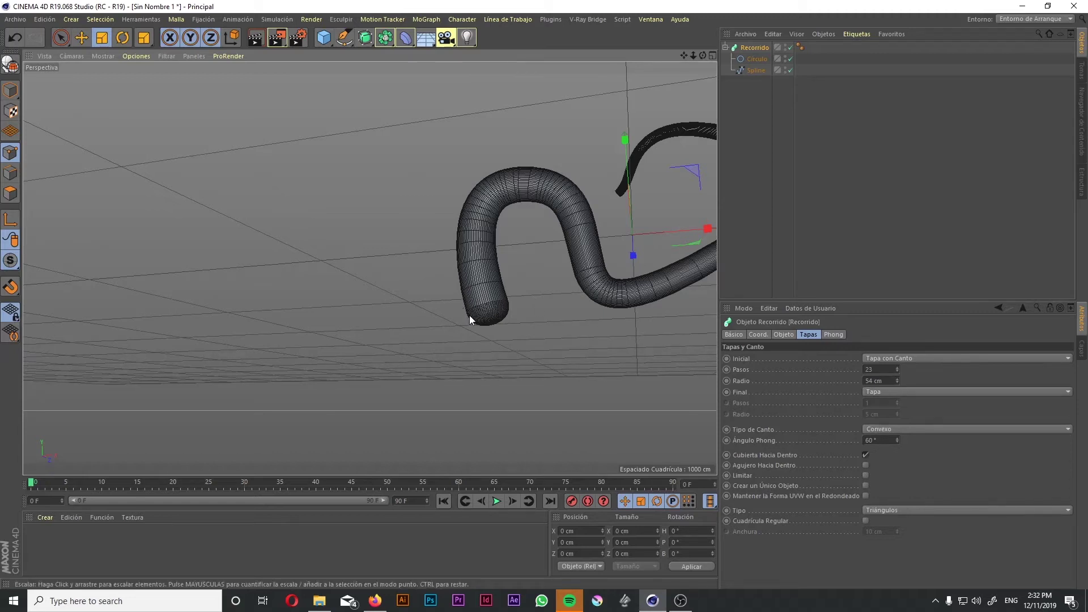
- Reduce the start cap's Pasos to 1 to compare the edge, and readjust the Pasos and Radio values
click(898, 371)
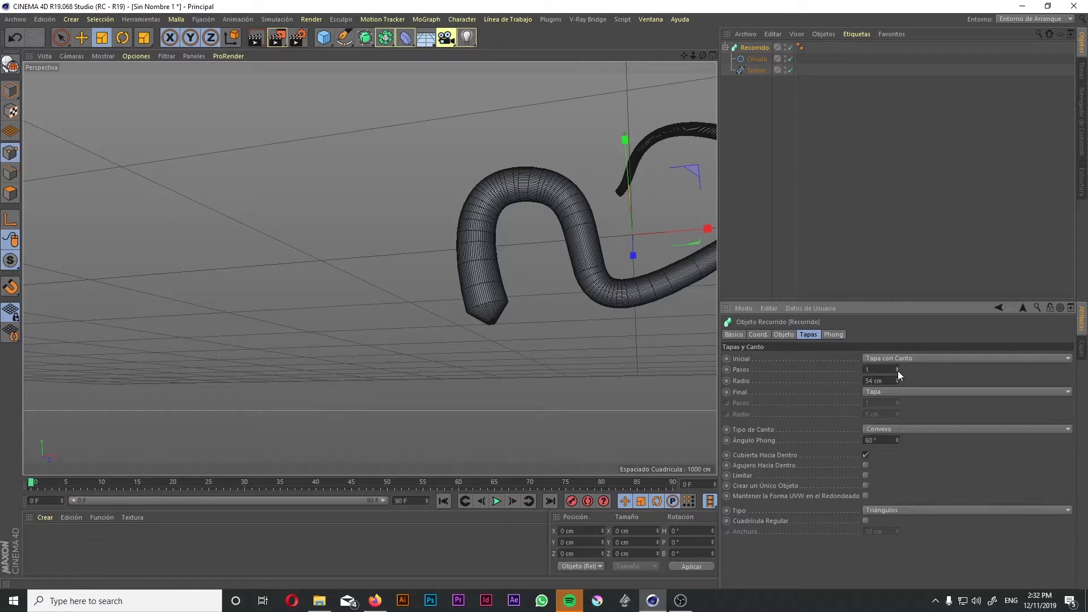
drag(897, 369, 897, 383)
key(h)
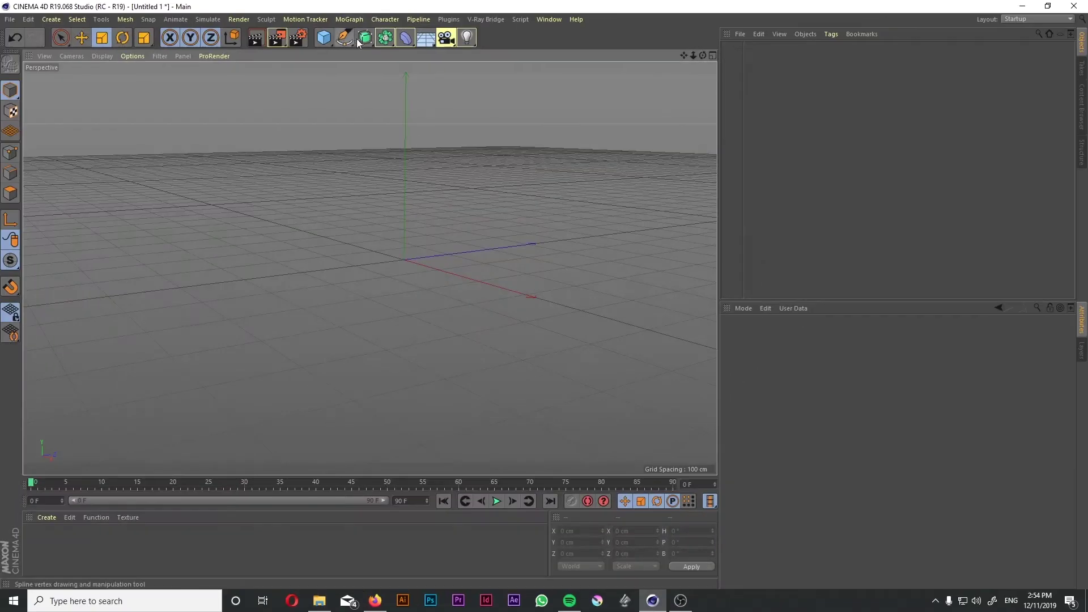
- Add a Text spline to the empty project and view it at an angle
click(364, 39)
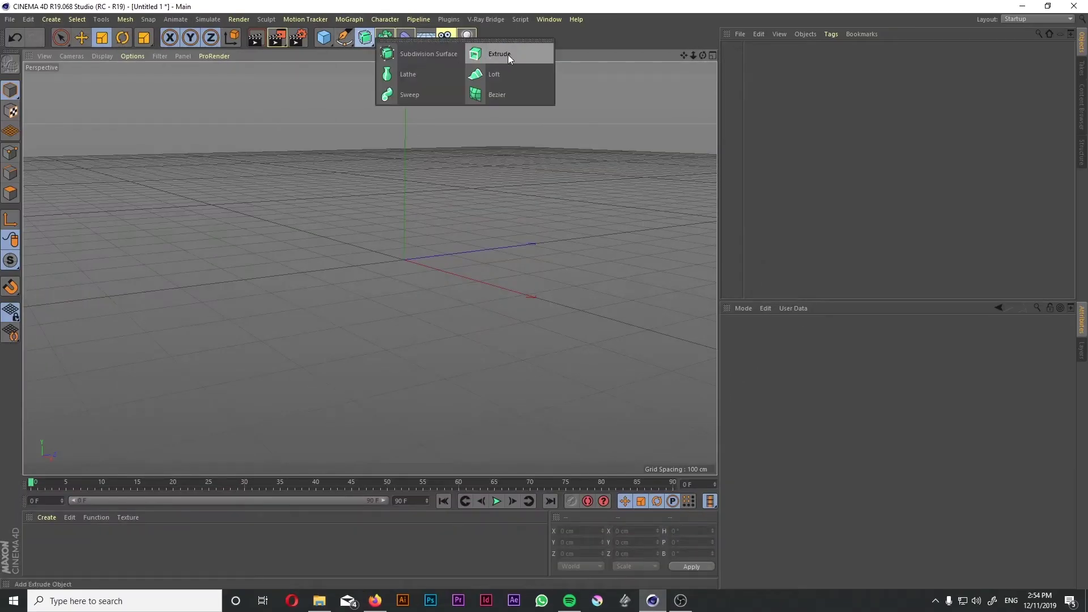
click(348, 42)
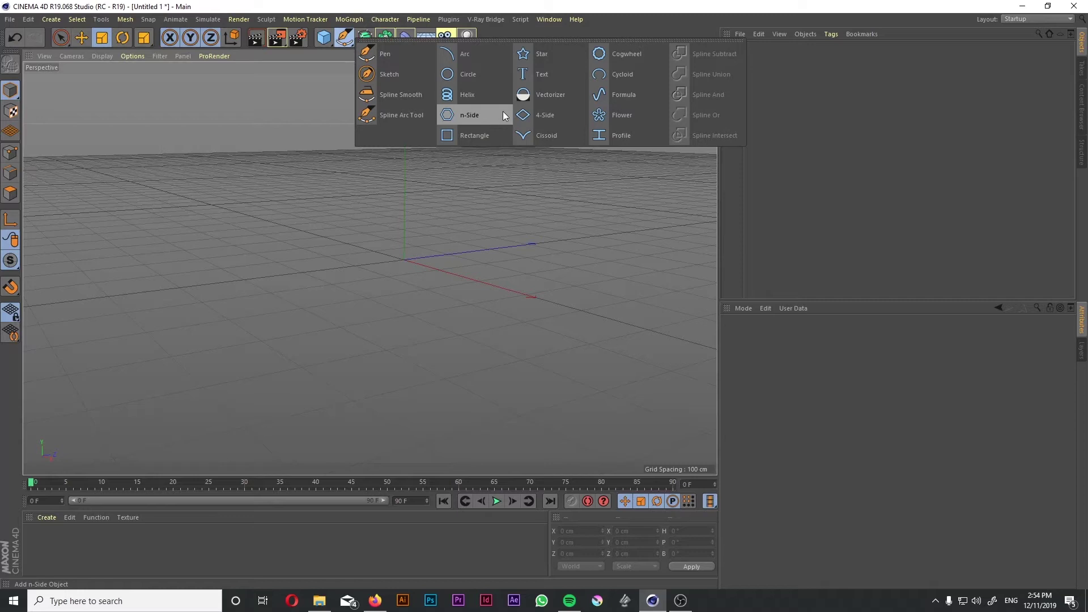
click(529, 75)
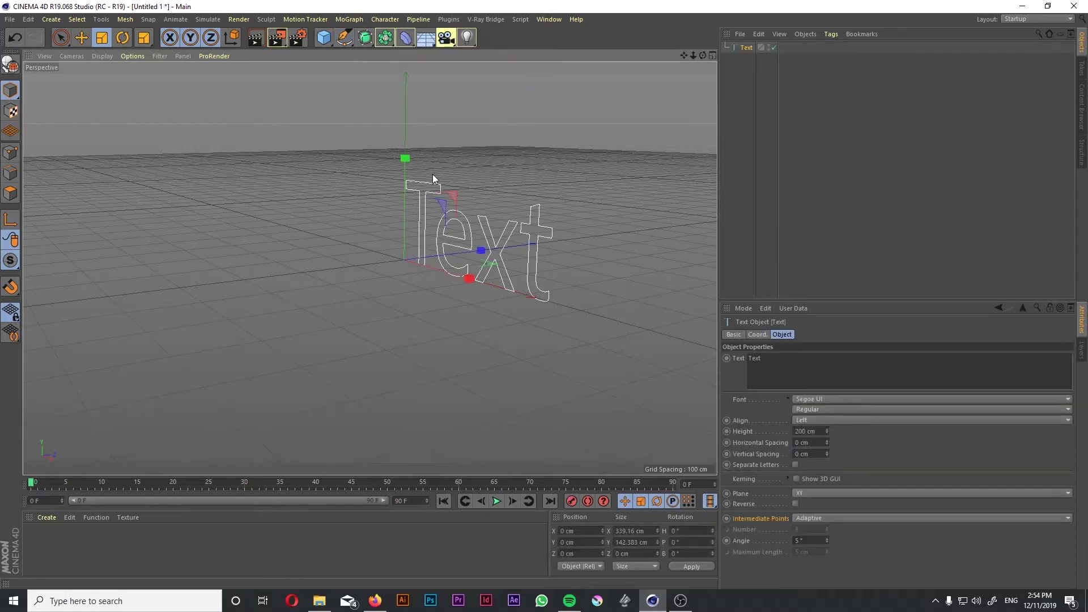
alt+drag(473, 201, 497, 207)
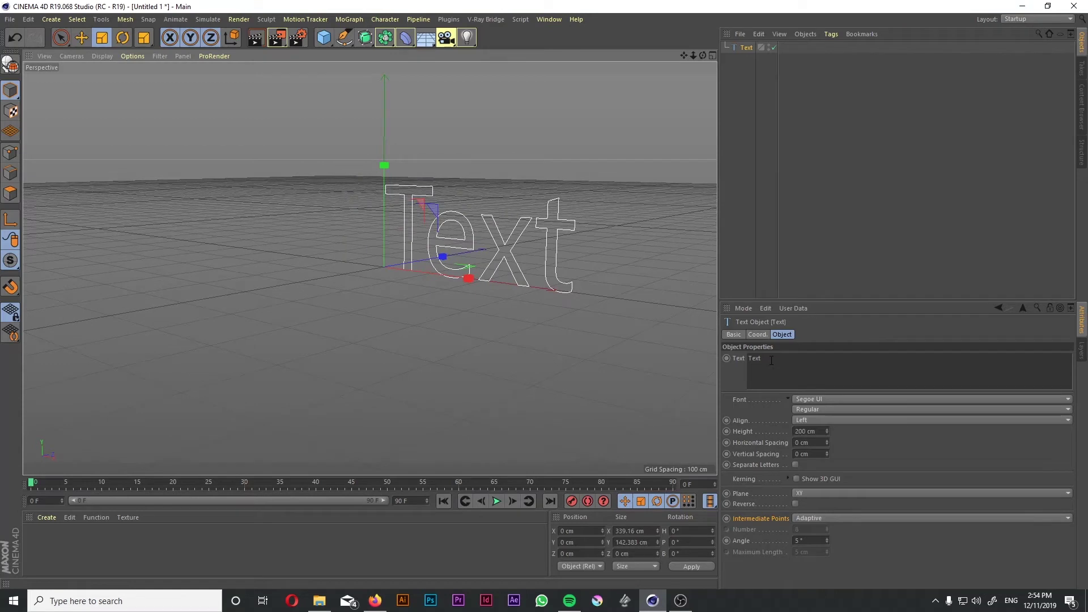
- Change the Text spline's content to "cinema 4d" and bring the whole text into view
drag(770, 360, 738, 359)
text(cine)
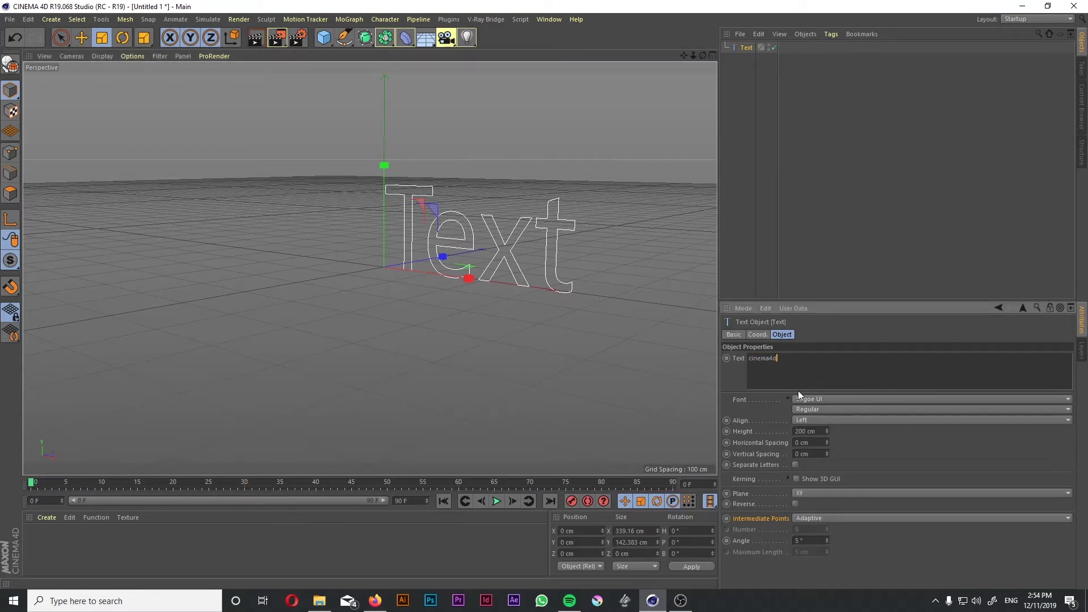
text(ma 4d)
click(772, 359)
key(Return)
click(803, 262)
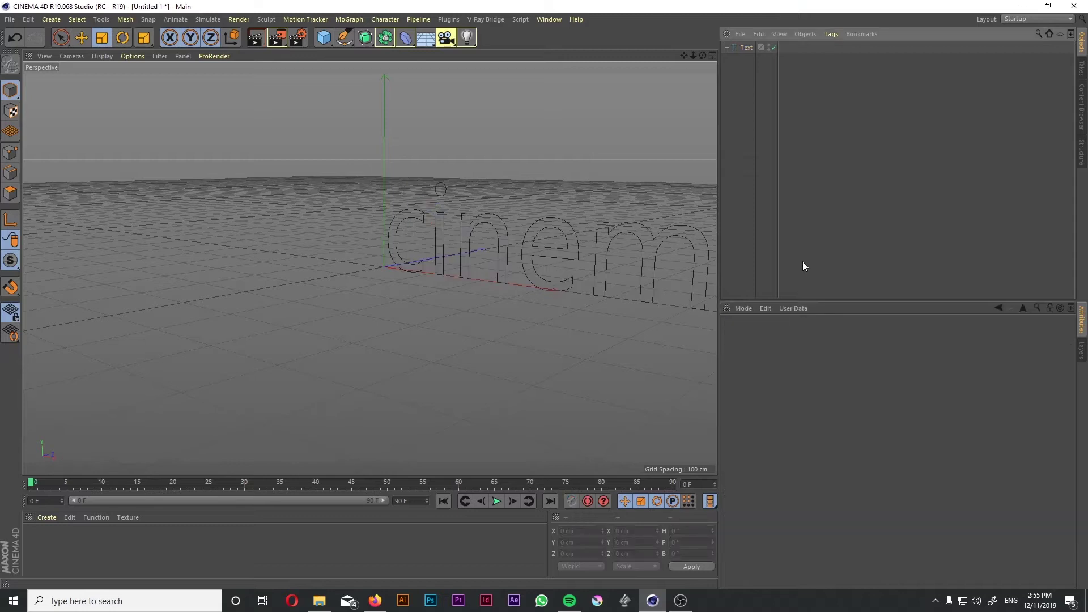
alt+middle_drag(604, 270, 325, 274)
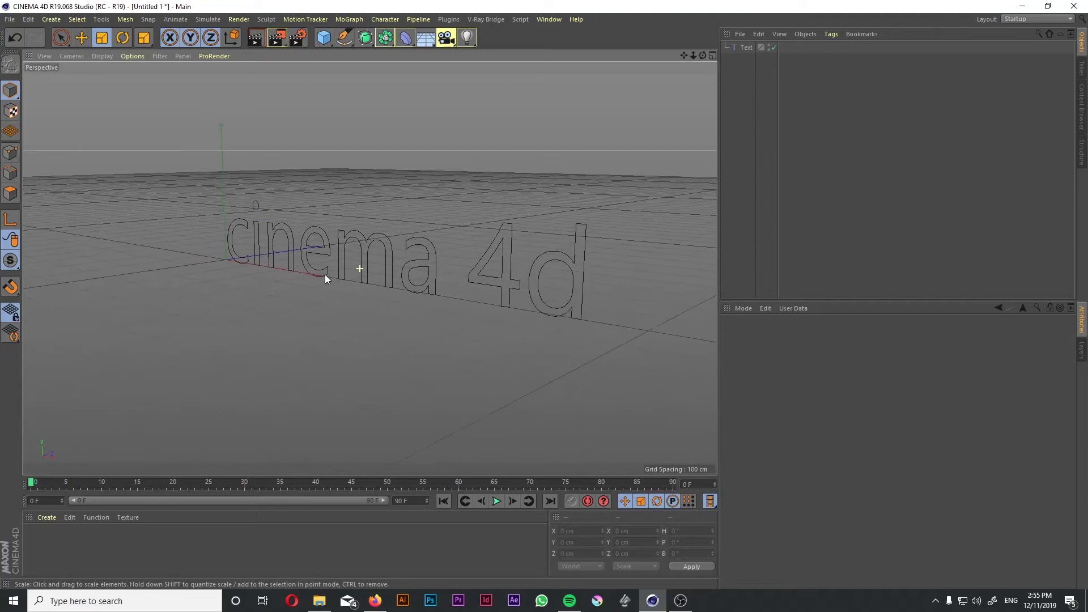
- Add an Extrude generator and nest the Text spline inside it to give the letters depth
click(743, 47)
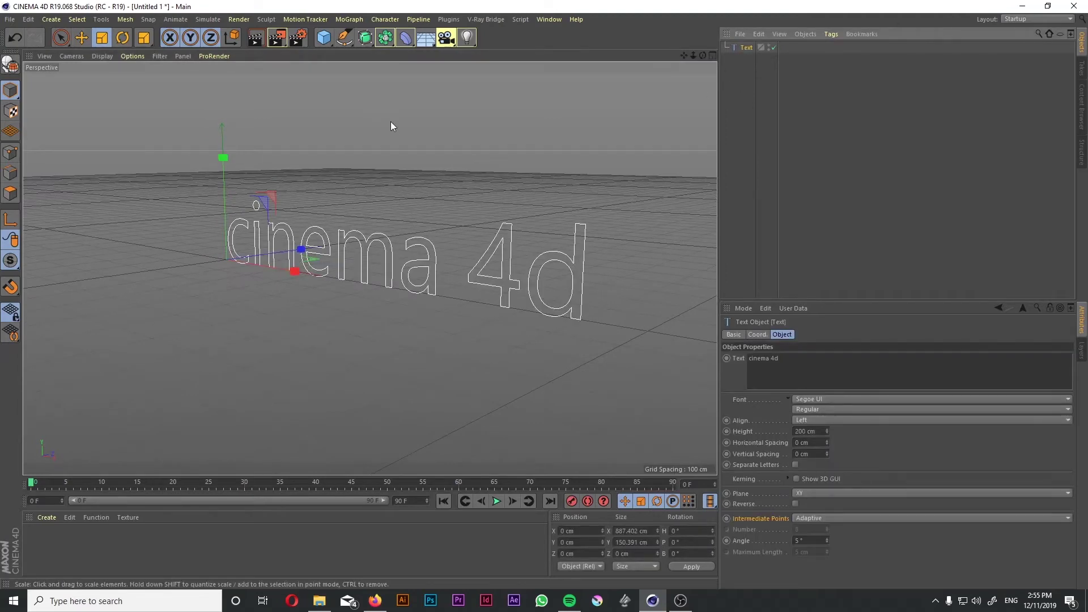
click(368, 38)
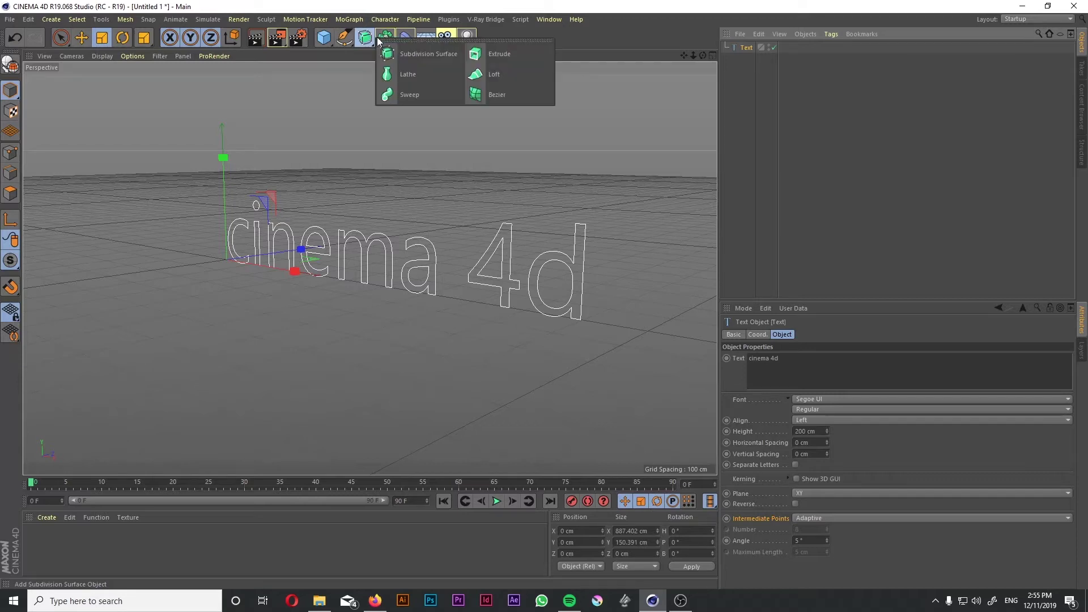
click(495, 52)
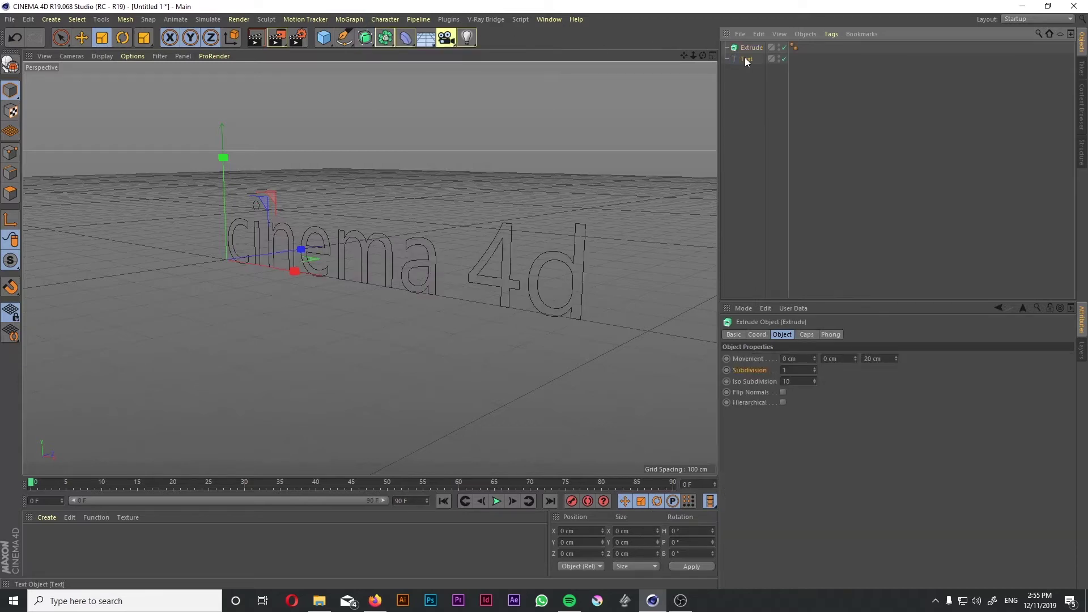
drag(751, 52, 749, 47)
alt+drag(640, 136, 615, 133)
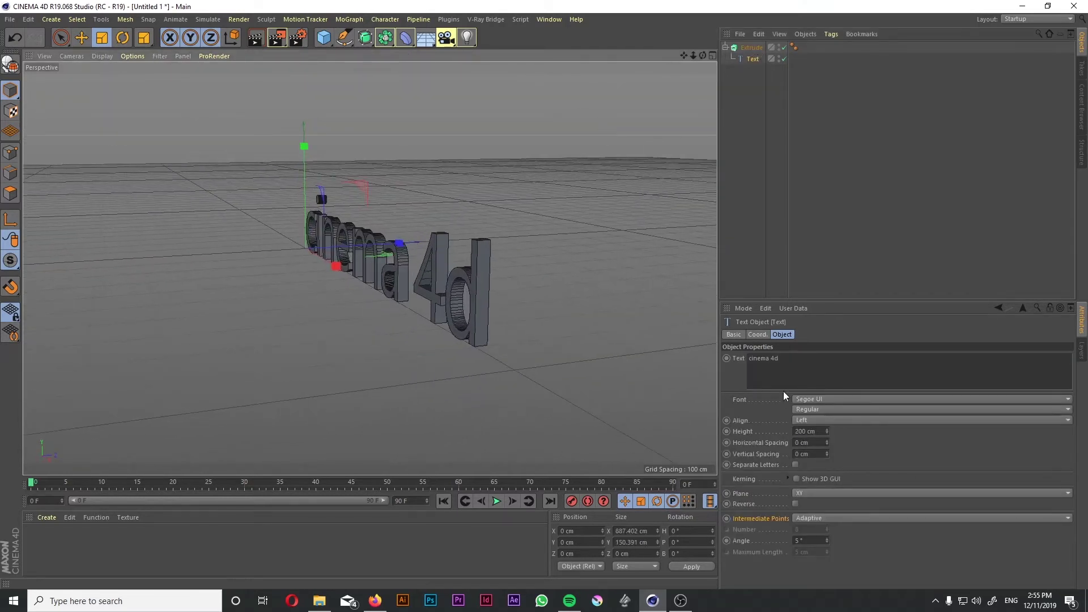
click(757, 335)
click(733, 335)
click(785, 334)
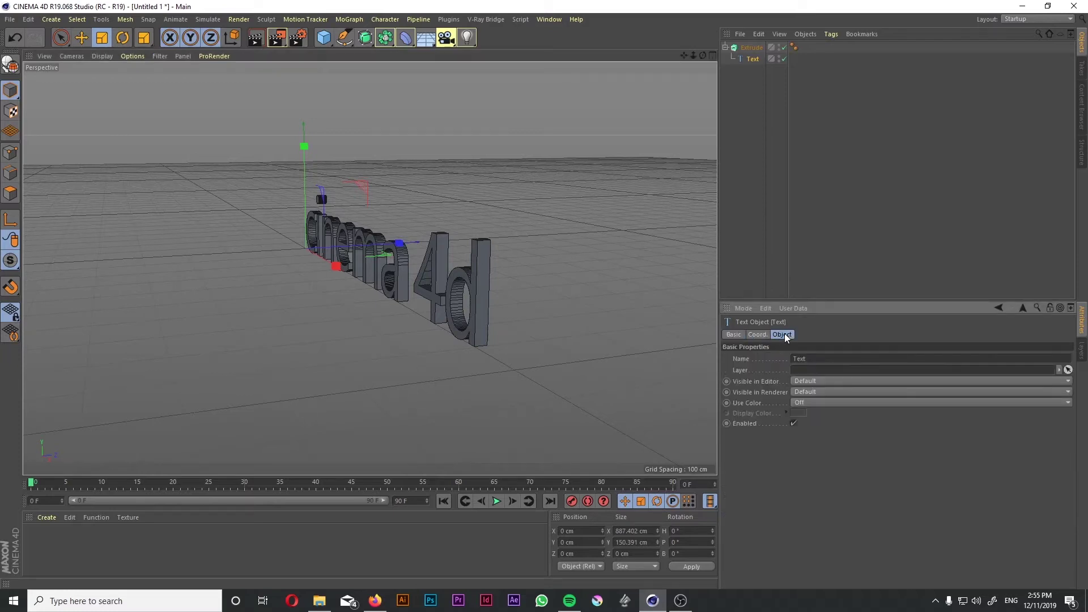
- Set the Extrude's Movement to 104 cm in Z and 68 cm in X
click(752, 49)
drag(896, 359, 862, 393)
alt+drag(668, 341, 573, 298)
drag(814, 359, 815, 358)
alt+drag(674, 338, 632, 335)
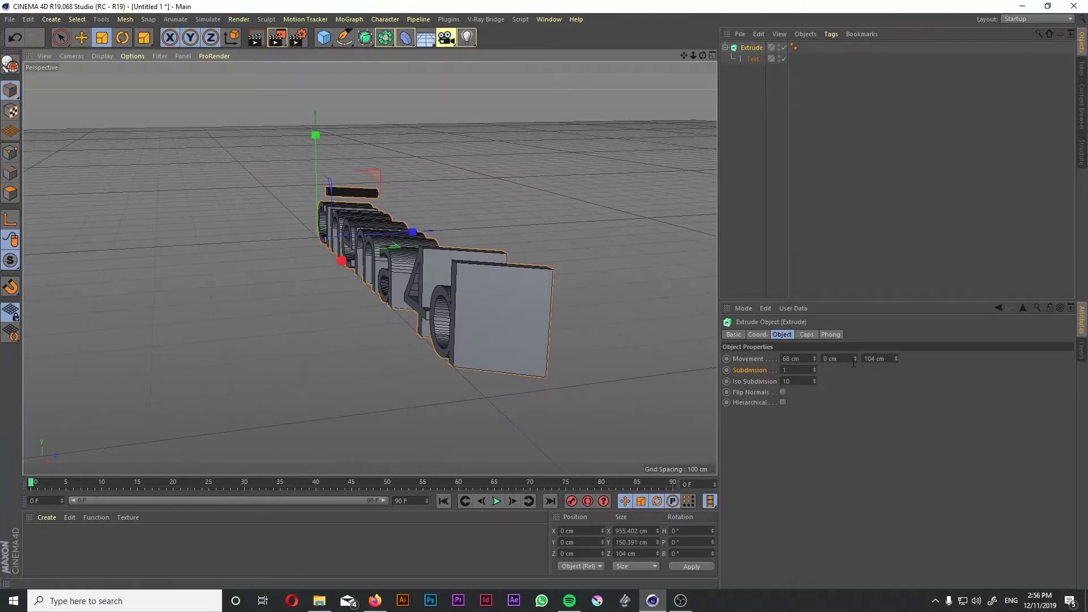
- Try a Y Movement of 25 cm on the Extrude and reset its X and Y Movement to 0 cm
drag(855, 359, 855, 365)
alt+drag(397, 271, 522, 258)
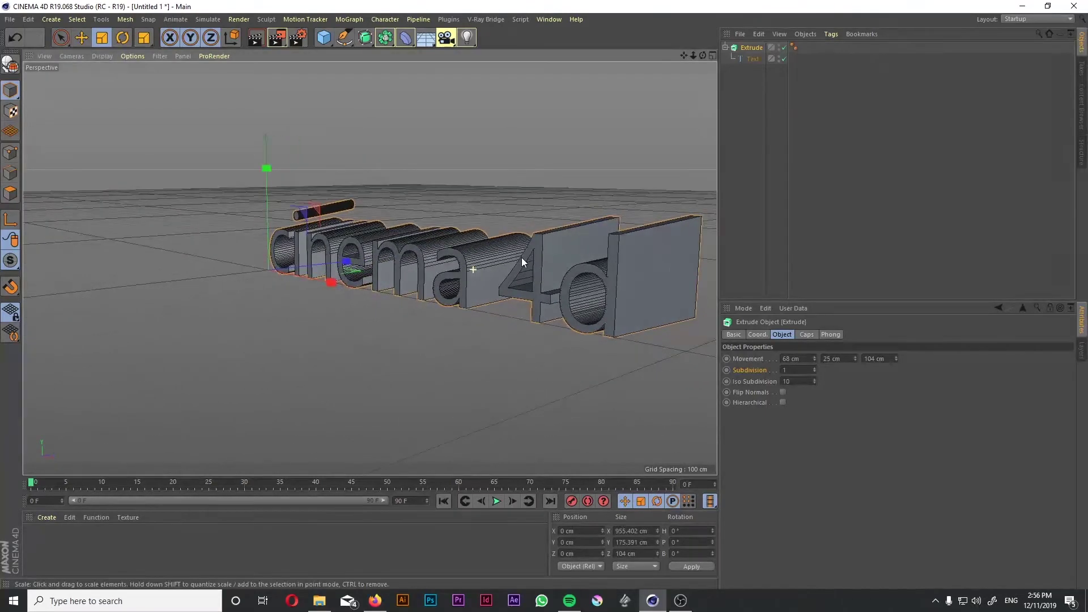
double_click(786, 359)
text(0)
key(Tab)
text(0)
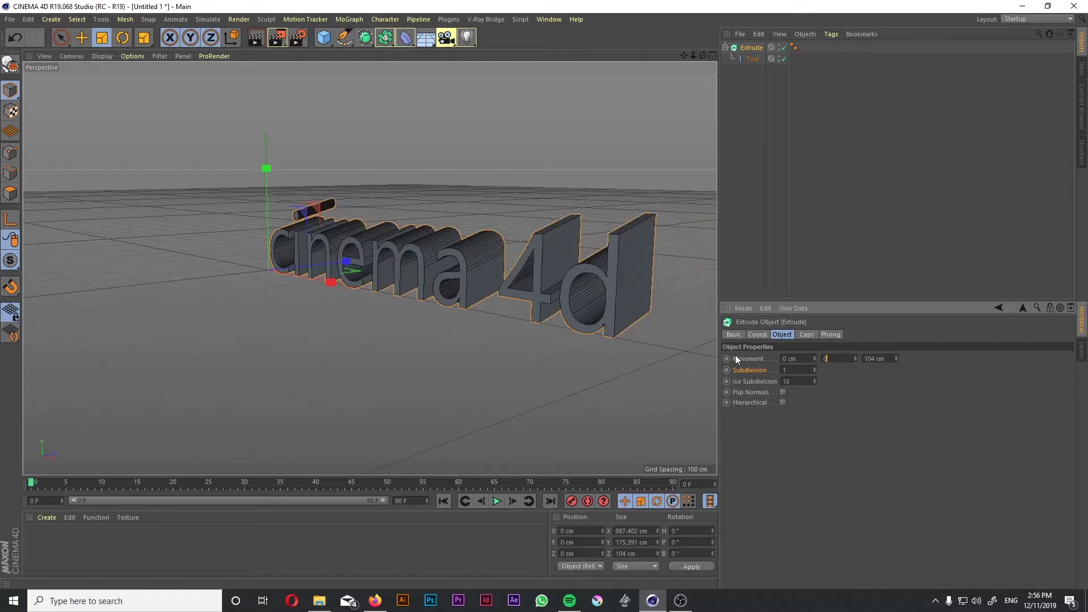
key(Return)
- Switch the viewport display to Gouraud Shading and back to Gouraud Shading (Lines) to compare the extruded letters
scroll(488, 277, up, 3)
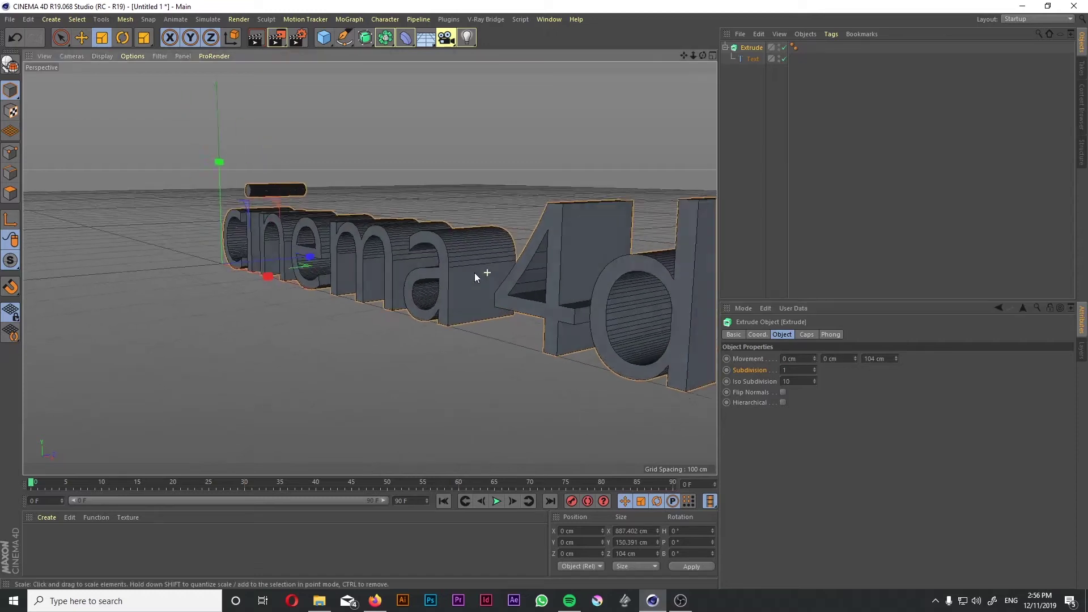
alt+drag(474, 273, 437, 304)
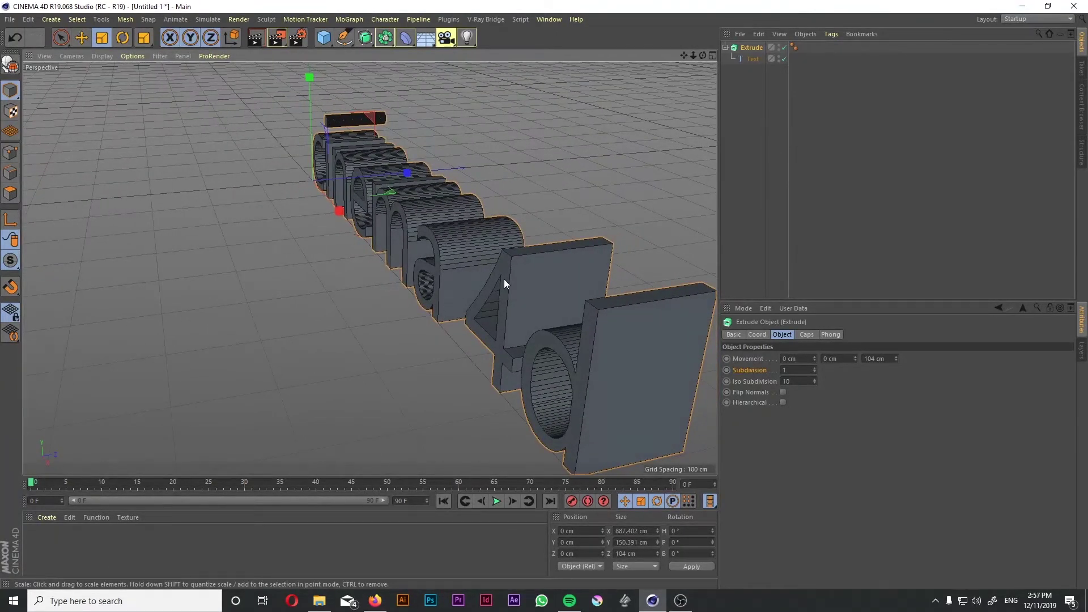
click(104, 55)
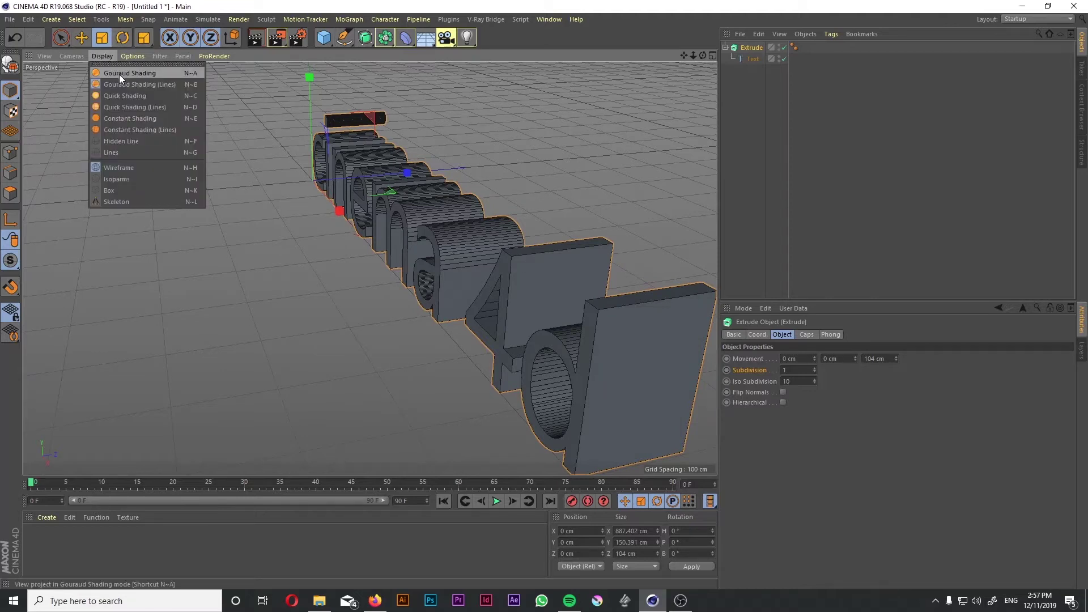
click(119, 73)
click(106, 56)
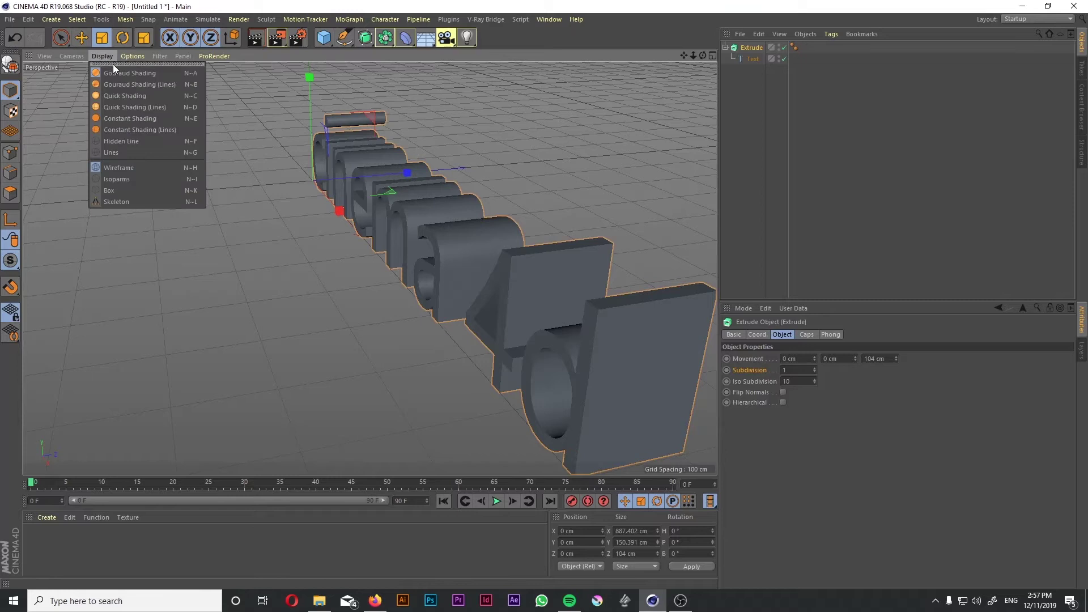
click(120, 81)
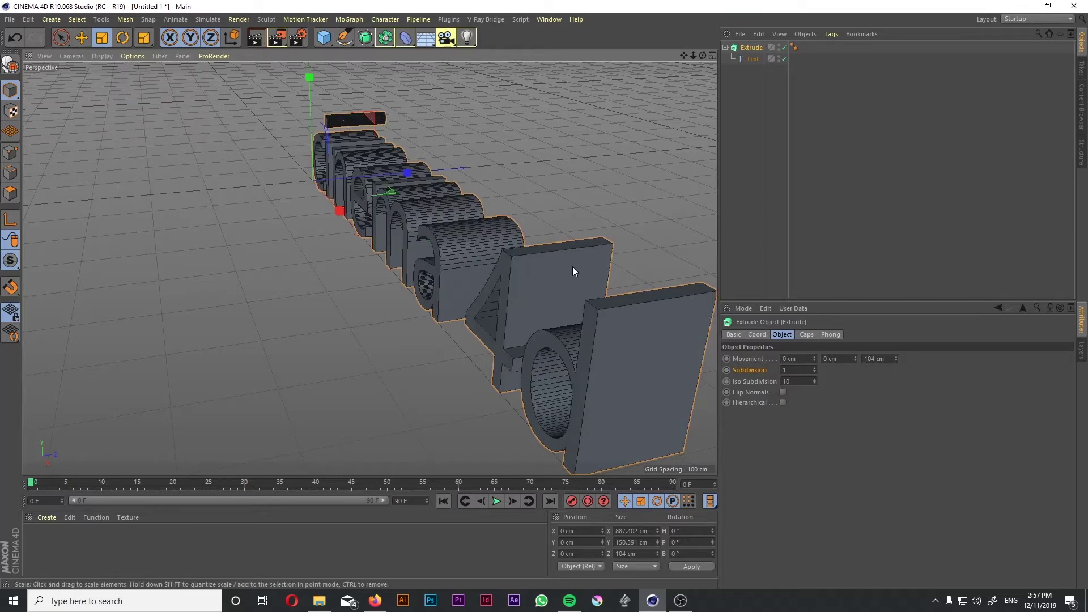
- Raise the Extrude's Subdivision to 8 and set it back to 1
click(815, 367)
click(815, 368)
click(815, 368)
click(815, 368)
click(815, 368)
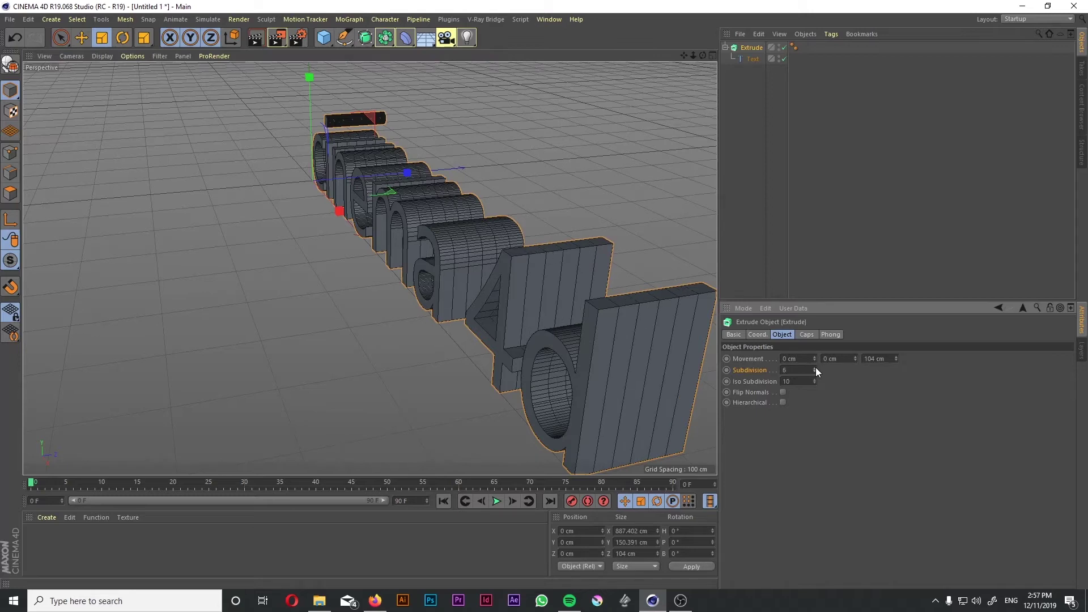
click(815, 368)
click(815, 368)
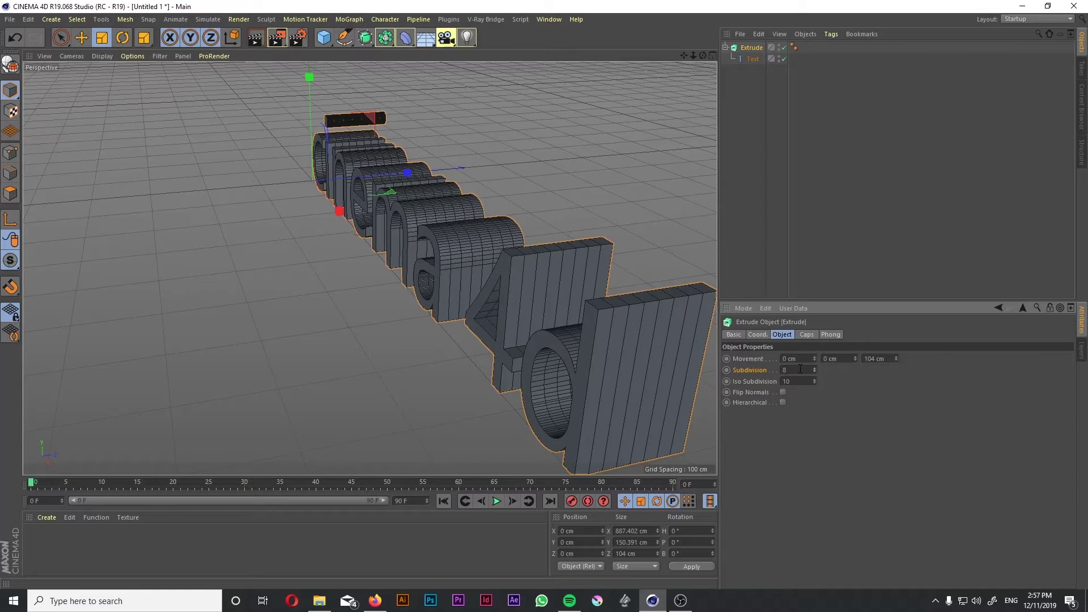
text(1)
key(Return)
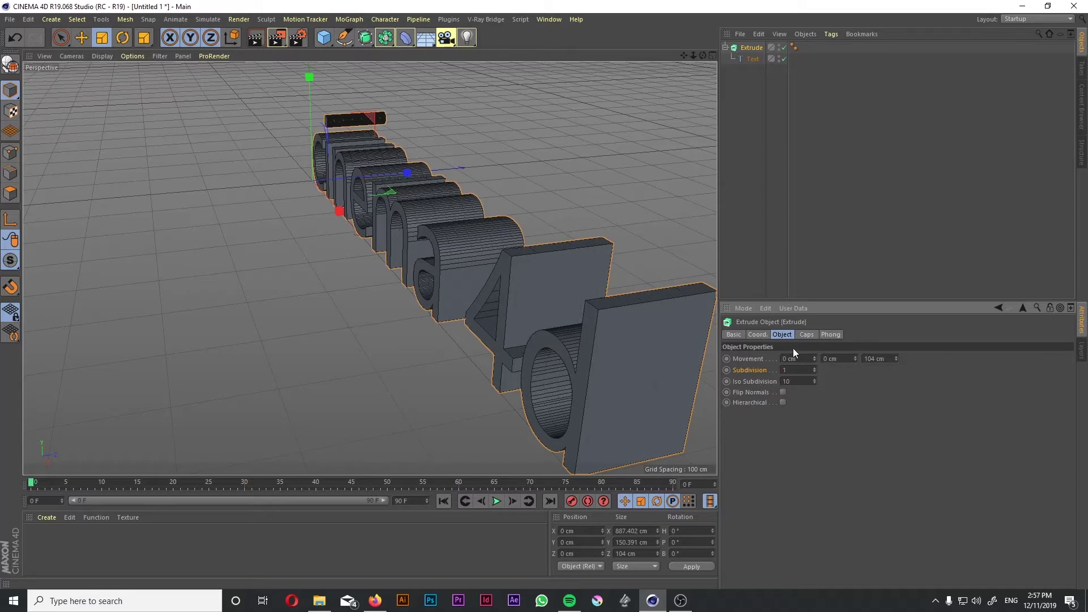
- Change the Extrude's Start cap to Fillet Cap
click(807, 334)
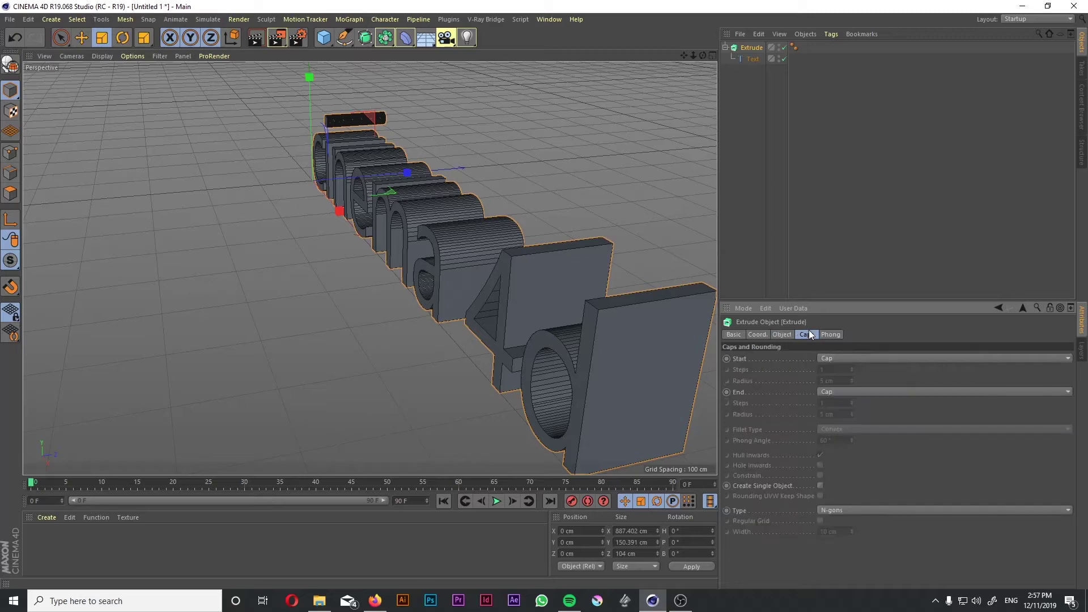
click(845, 359)
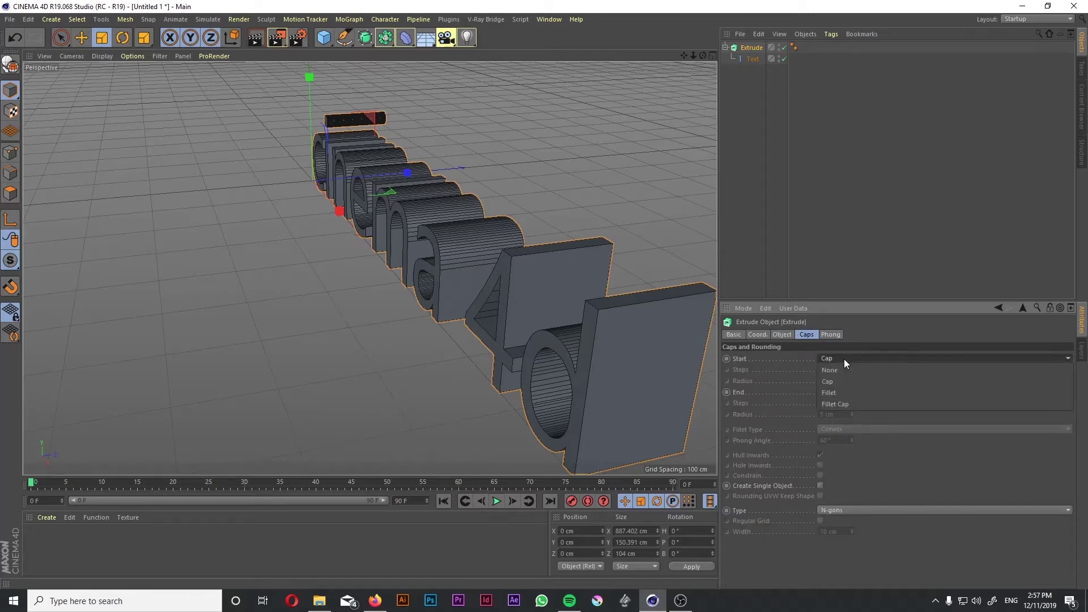
click(828, 381)
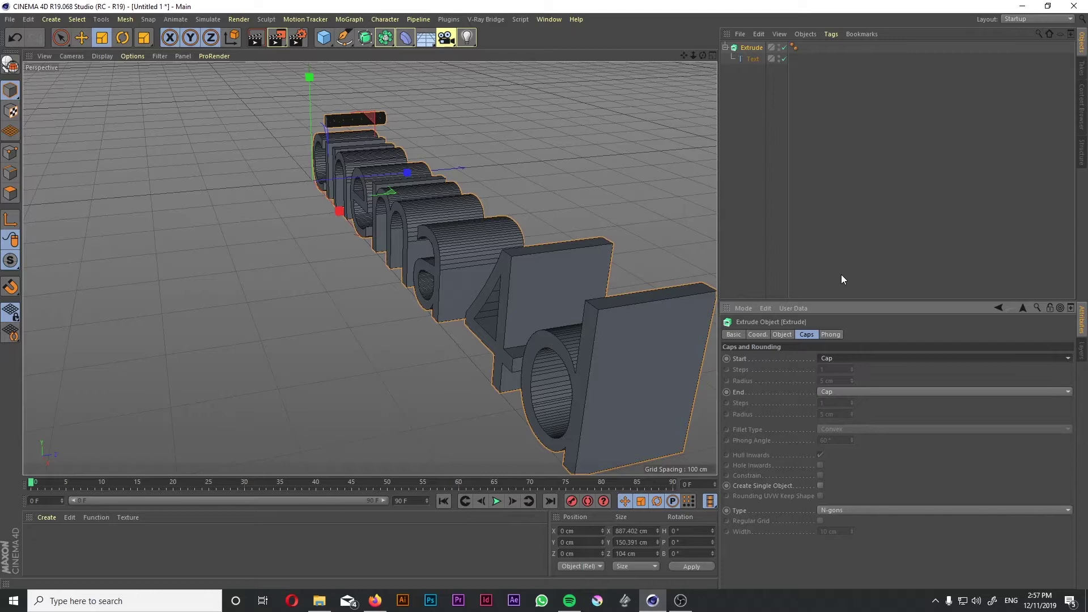
scroll(585, 323, up, 2)
alt+drag(610, 300, 461, 274)
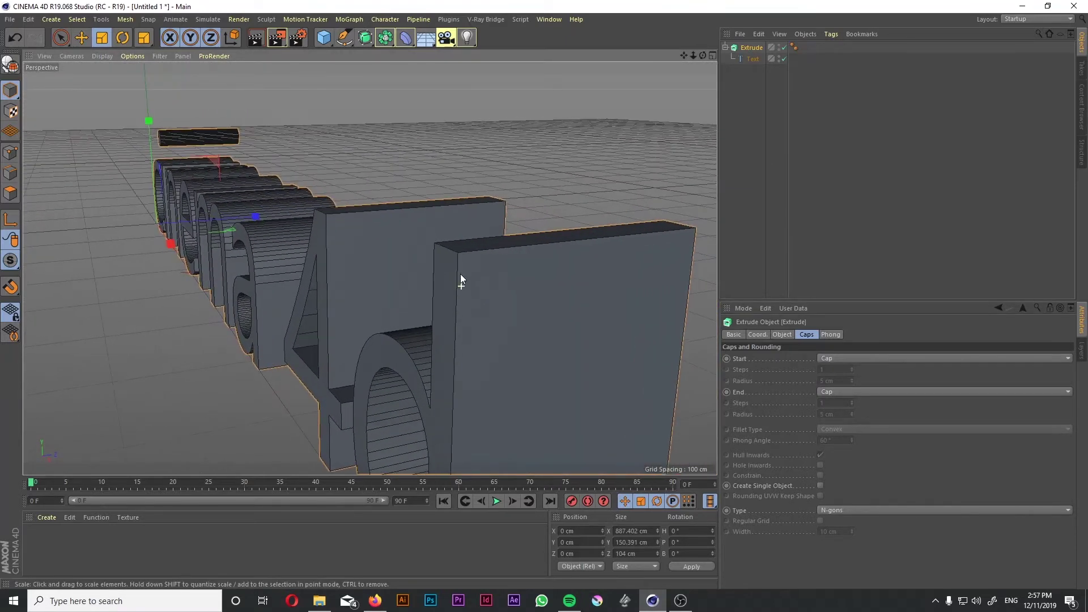
click(847, 358)
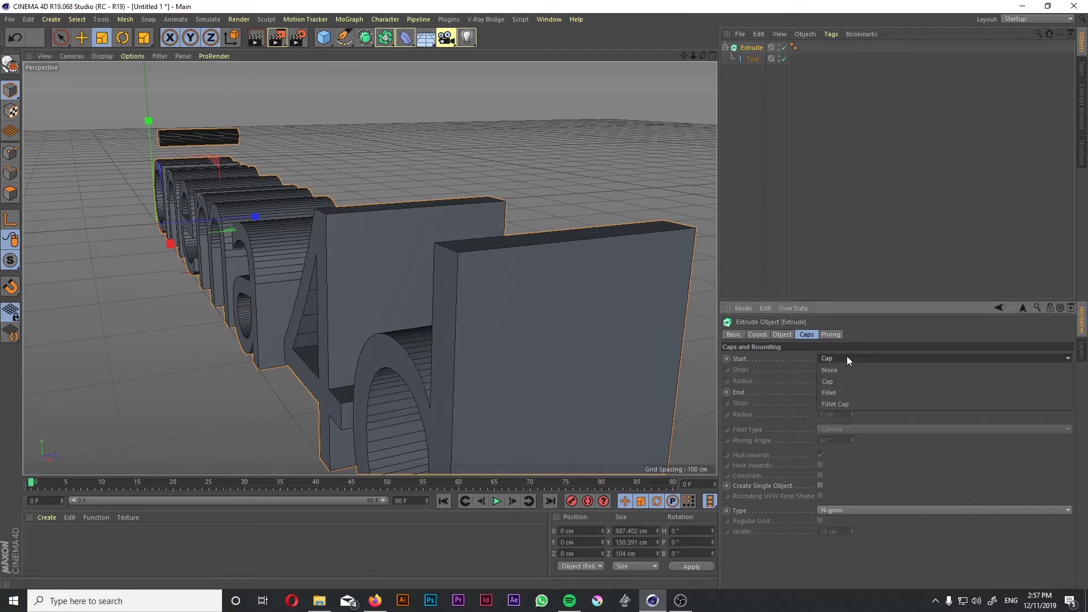
click(846, 404)
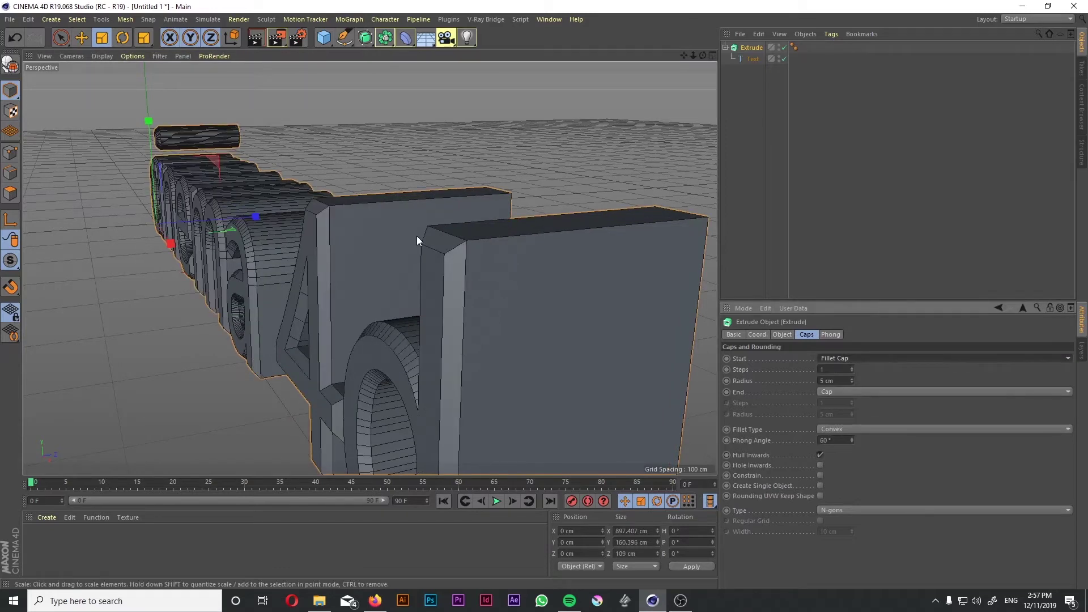
- Set the Start fillet to 4 steps and a 3 cm radius
click(852, 383)
click(853, 382)
click(852, 367)
click(852, 366)
click(852, 366)
- Change the Extrude's End cap to Fillet Cap with 4 steps and a 3 cm radius
alt+drag(703, 317, 303, 292)
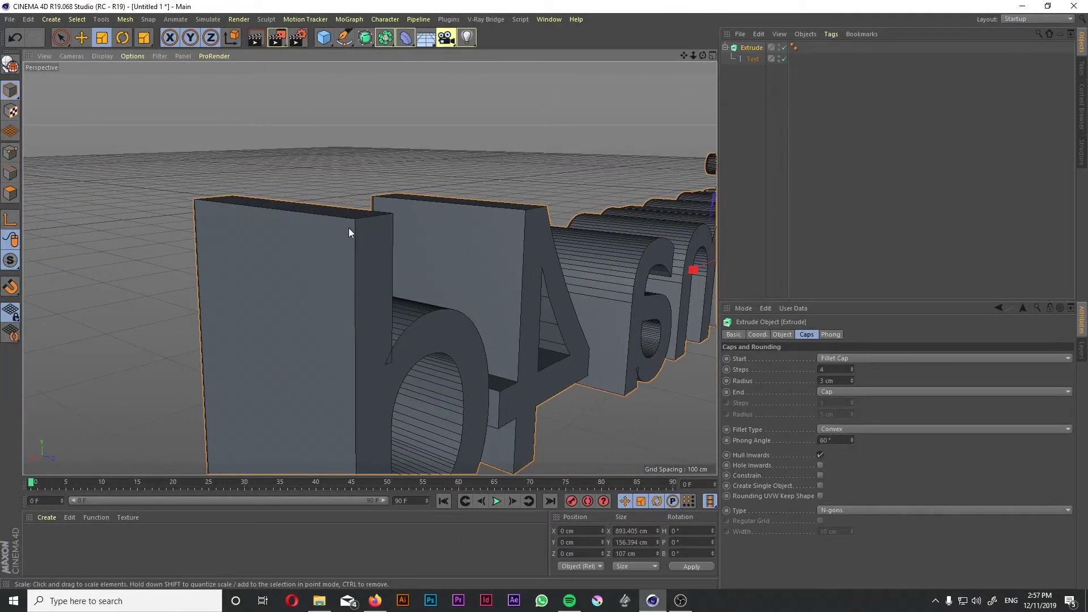
click(845, 394)
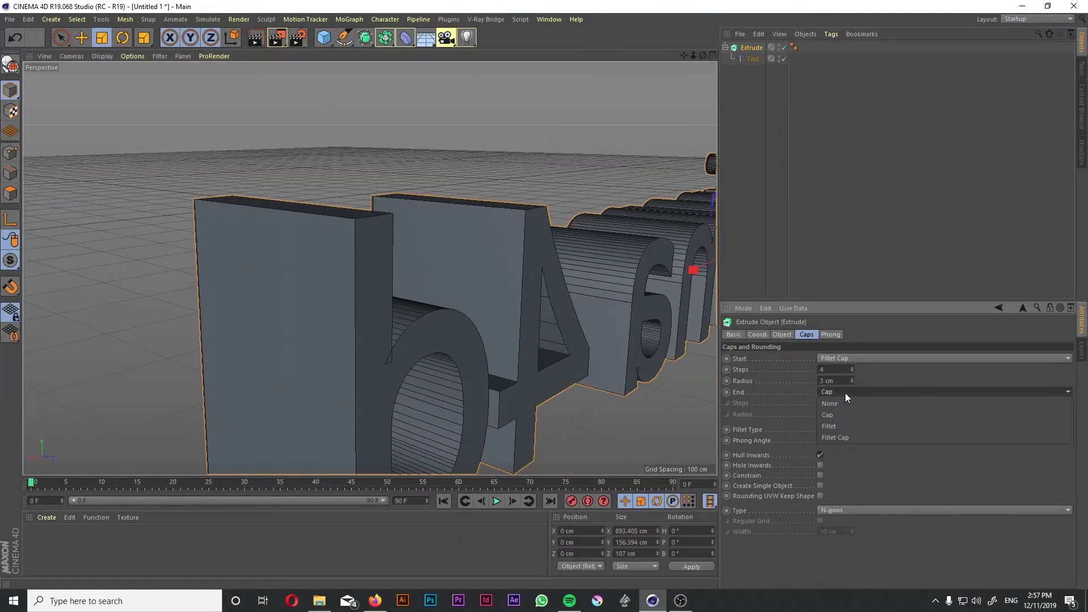
click(845, 435)
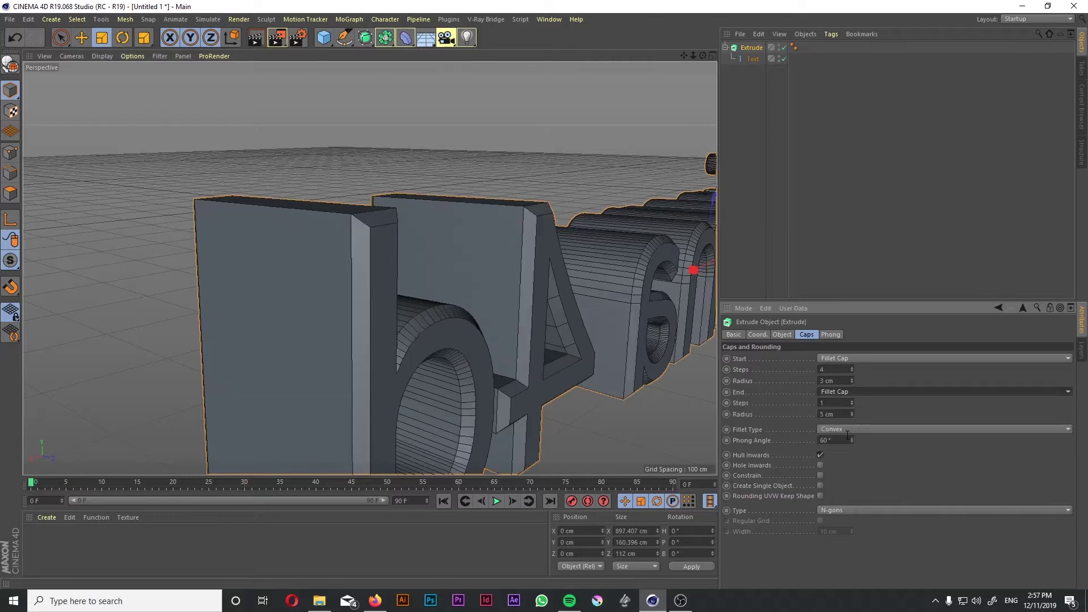
double_click(840, 404)
text(4)
key(Tab)
text(3)
key(Return)
alt+drag(703, 386, 652, 337)
- Adjust the Extrude's Z Movement to change the depth of the letters and view them at an angle
click(782, 334)
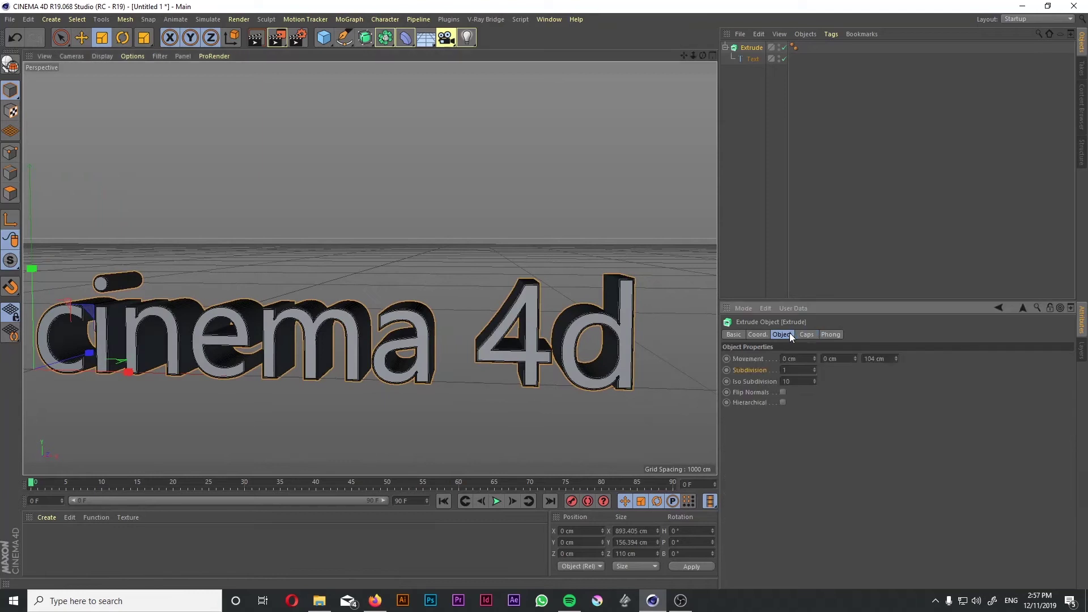
drag(896, 359, 400, 305)
alt+drag(375, 351, 409, 393)
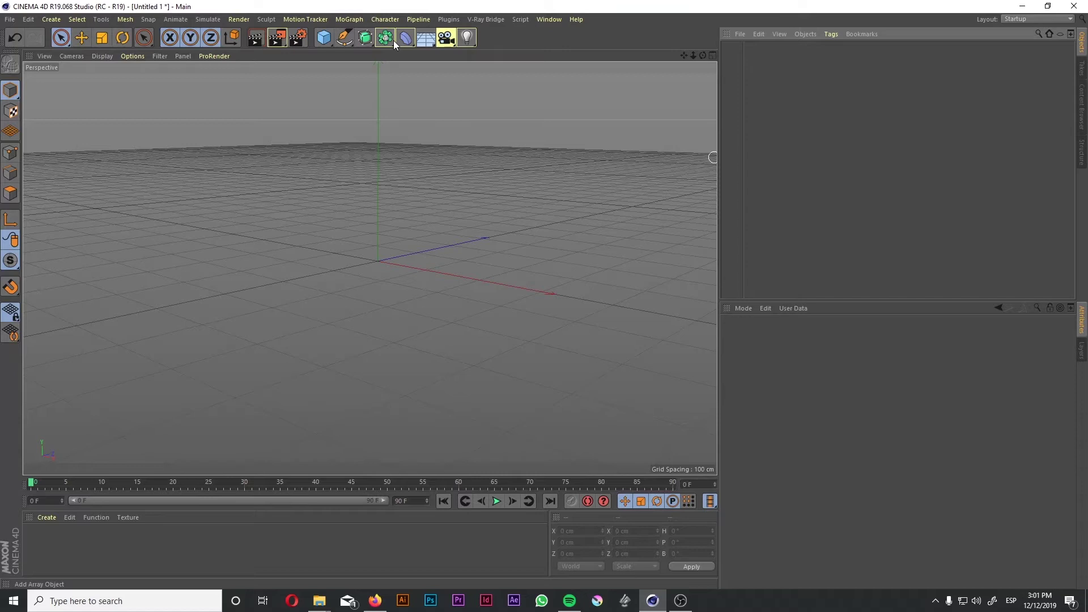
- Add a Circle spline and make a concentric duplicate scaled down to about 310 cm across
click(344, 40)
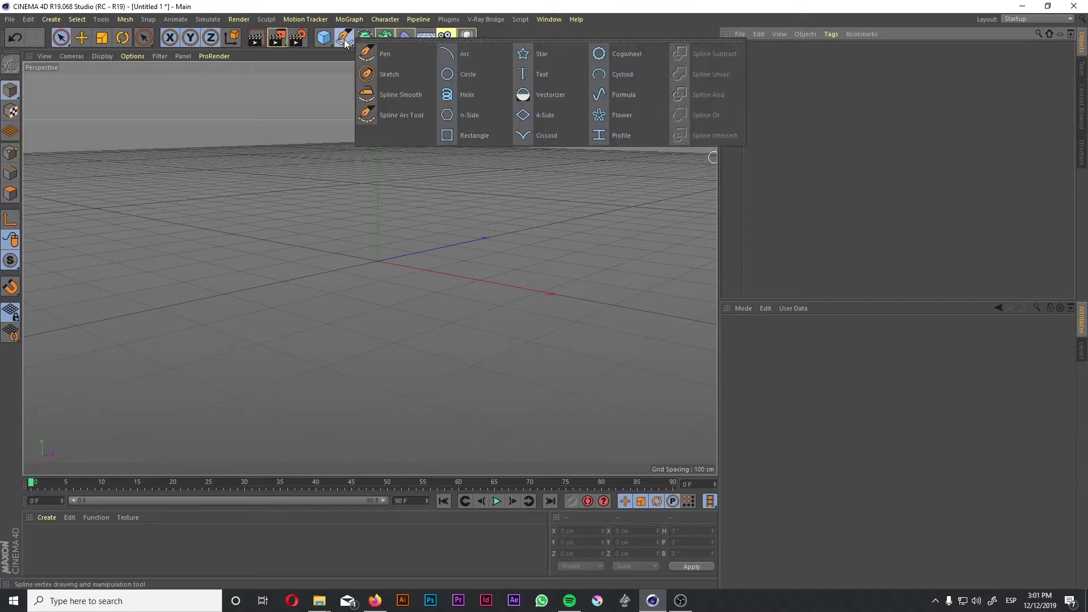
click(465, 79)
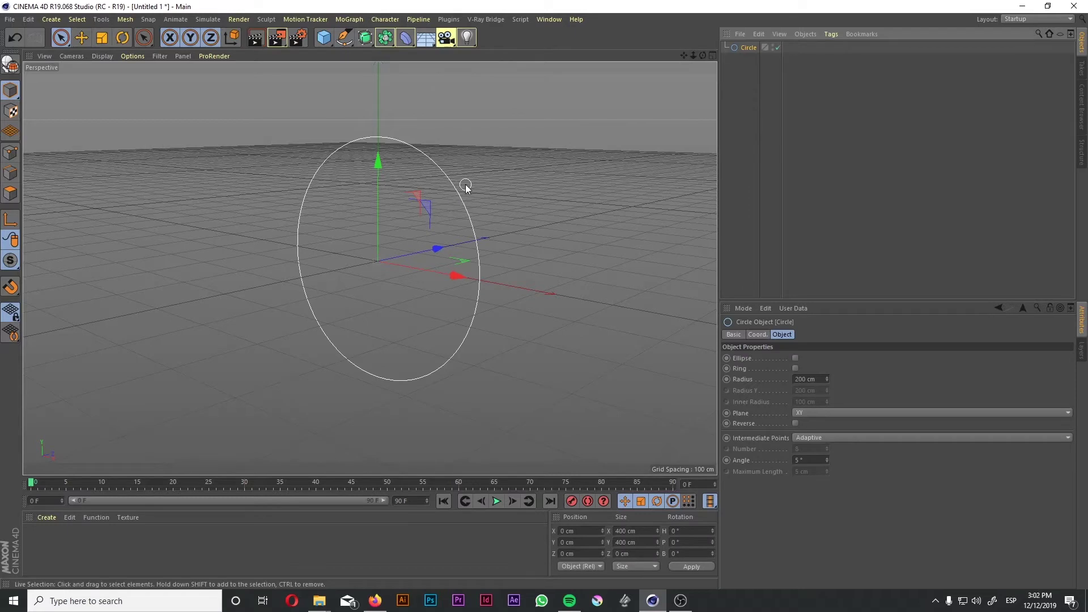
click(100, 38)
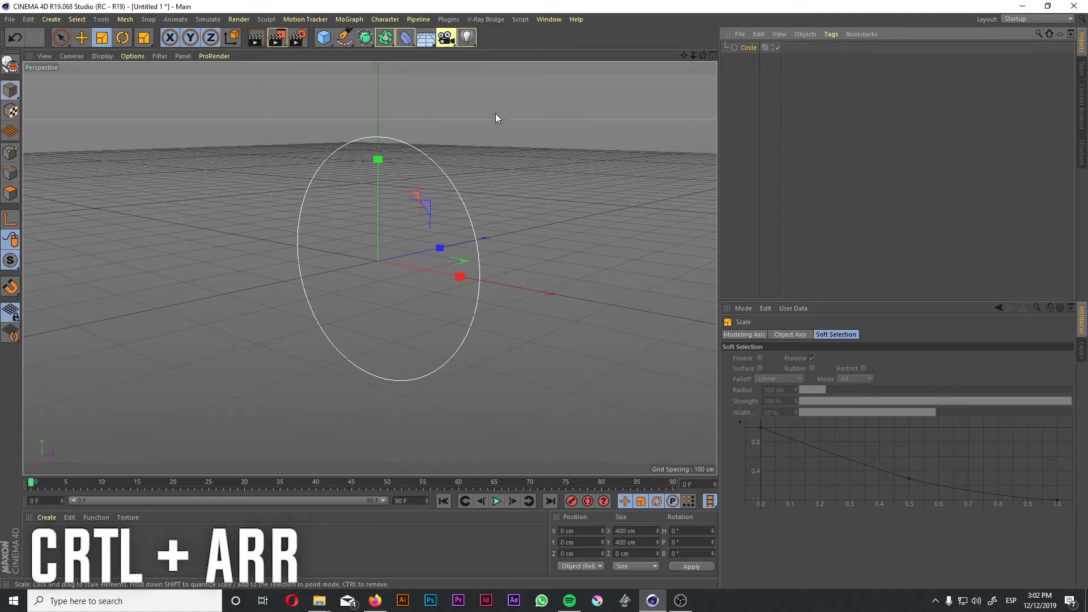
drag(513, 109, 444, 172)
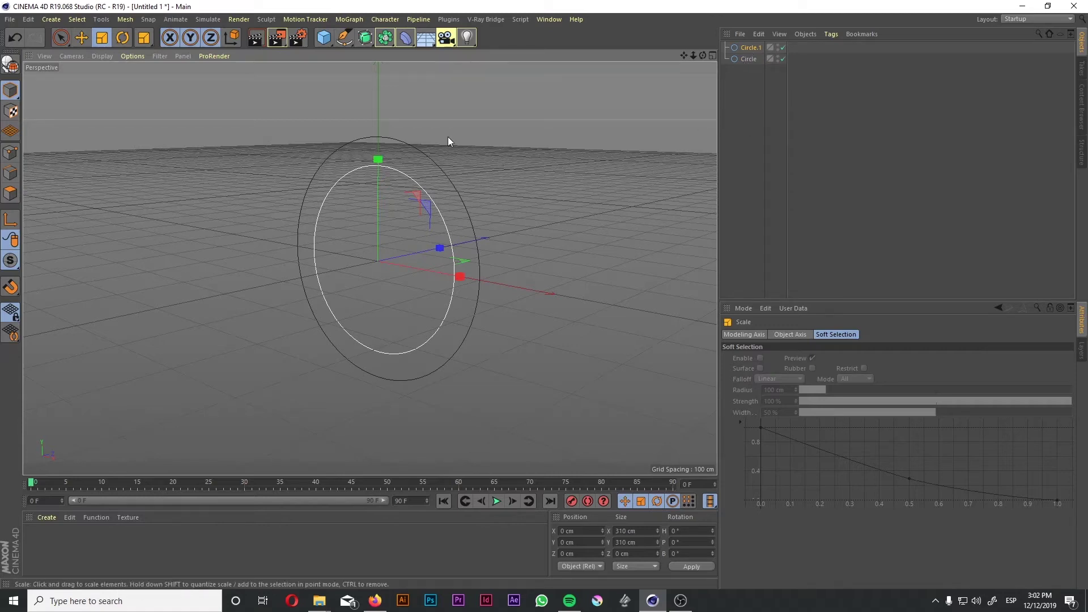
click(507, 119)
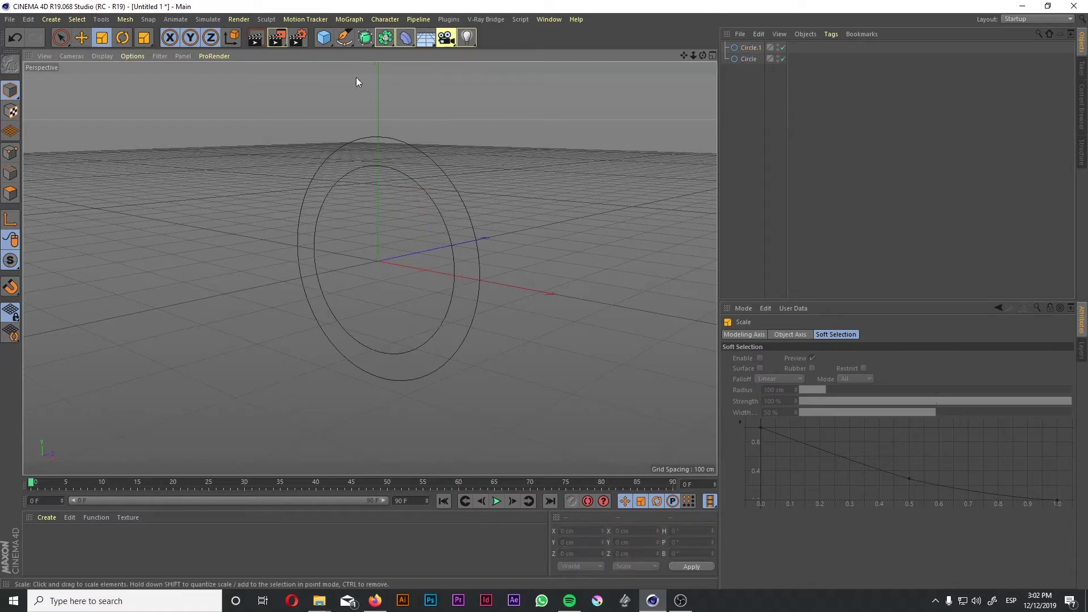
- Add an Extrude generator and nest both Circle splines inside it
drag(367, 42, 498, 53)
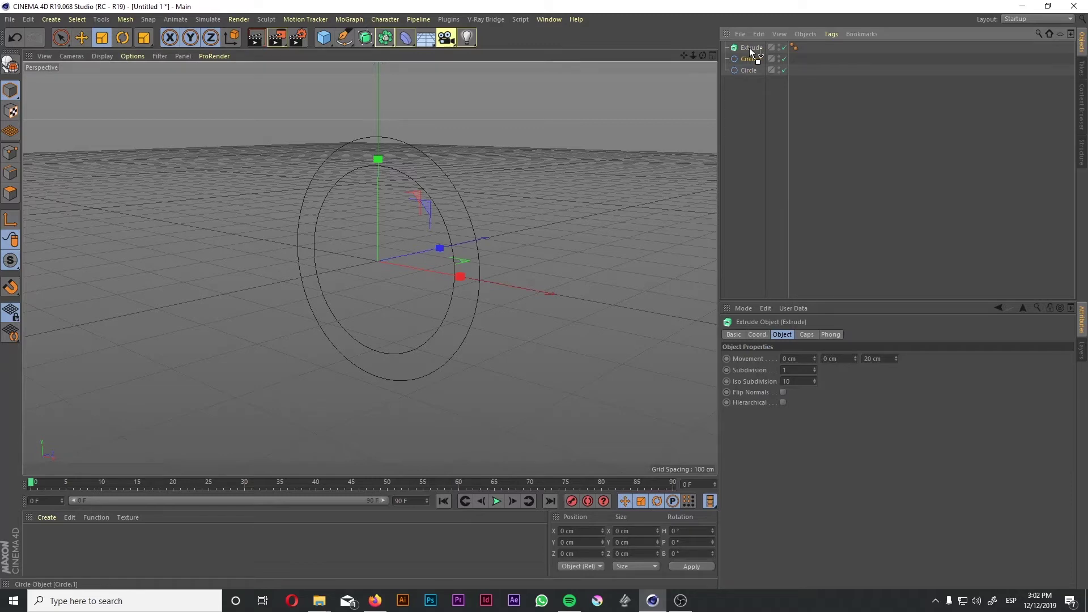
drag(750, 49, 752, 50)
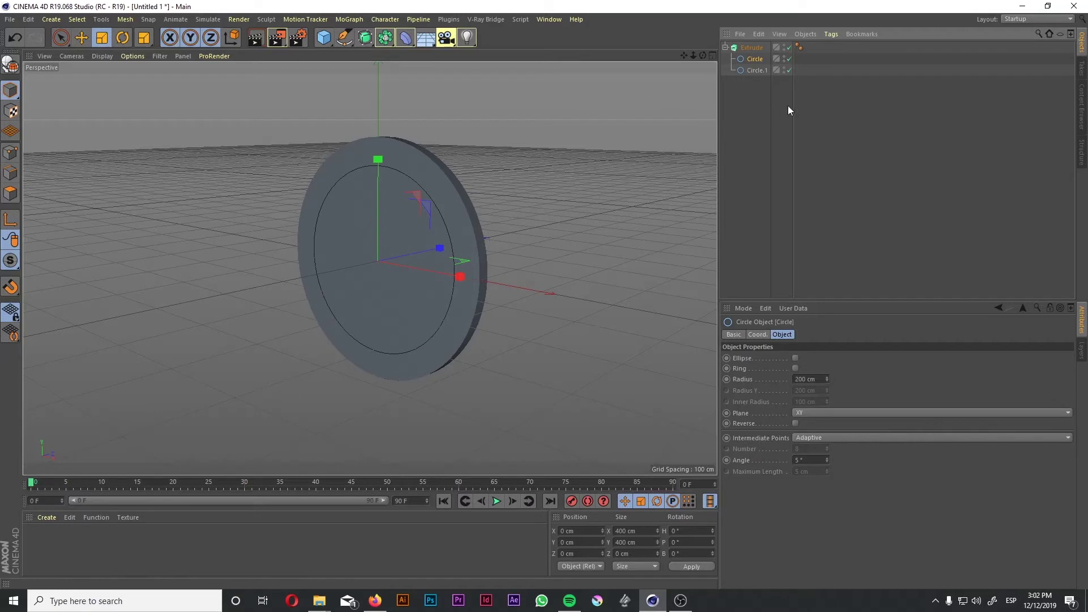
click(761, 155)
- Merge the two nested Circle splines into one spline with Connect Objects + Delete
click(753, 68)
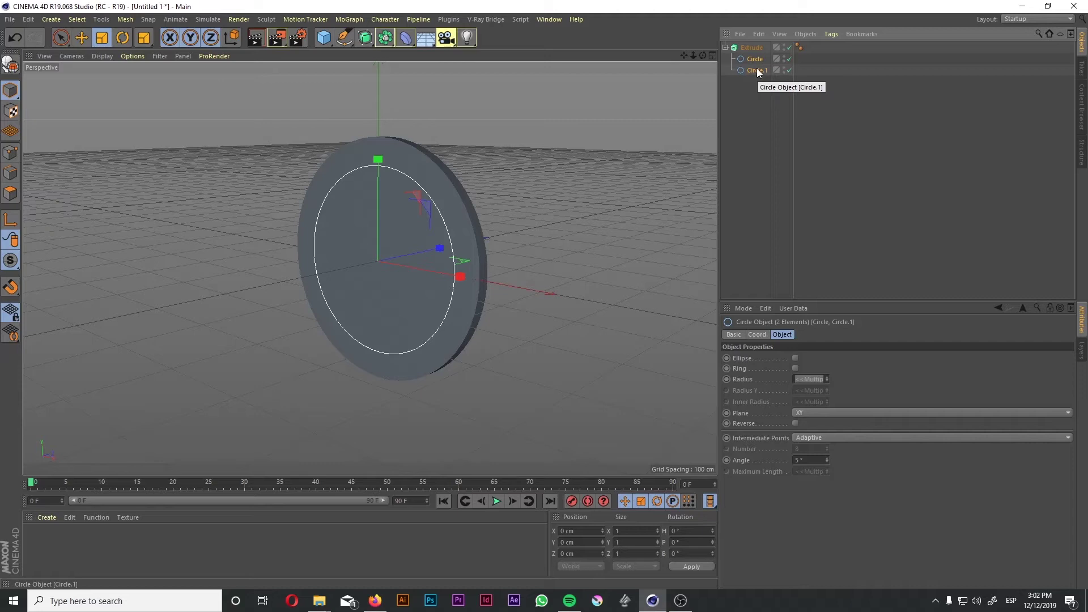
ctrl+click(757, 59)
right_click(757, 70)
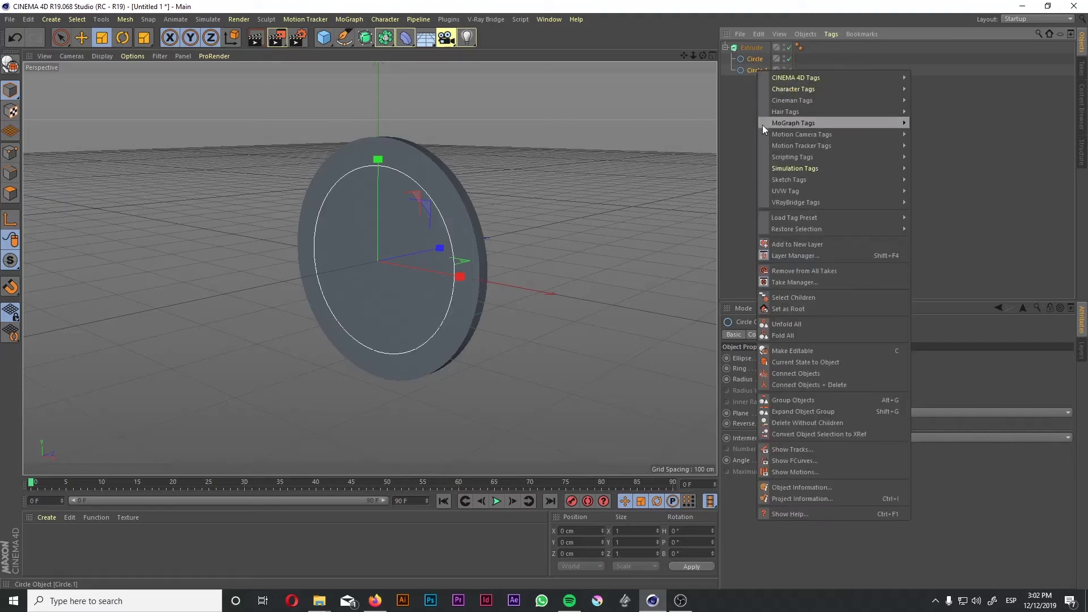
click(816, 384)
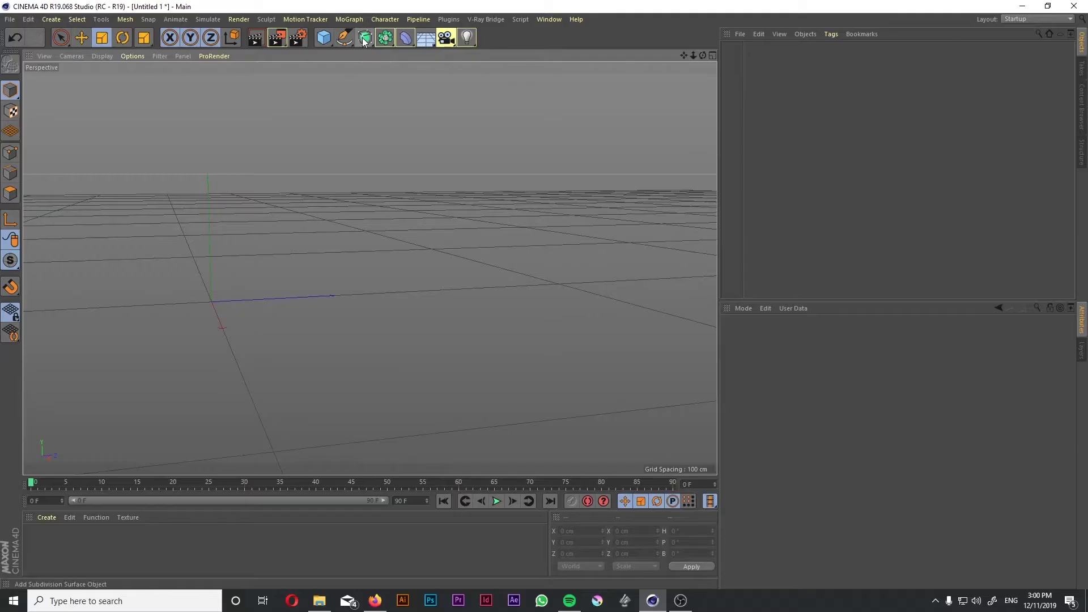
- Add a Rectangle spline to the empty project and place a duplicate about 458 cm away along Z
click(366, 38)
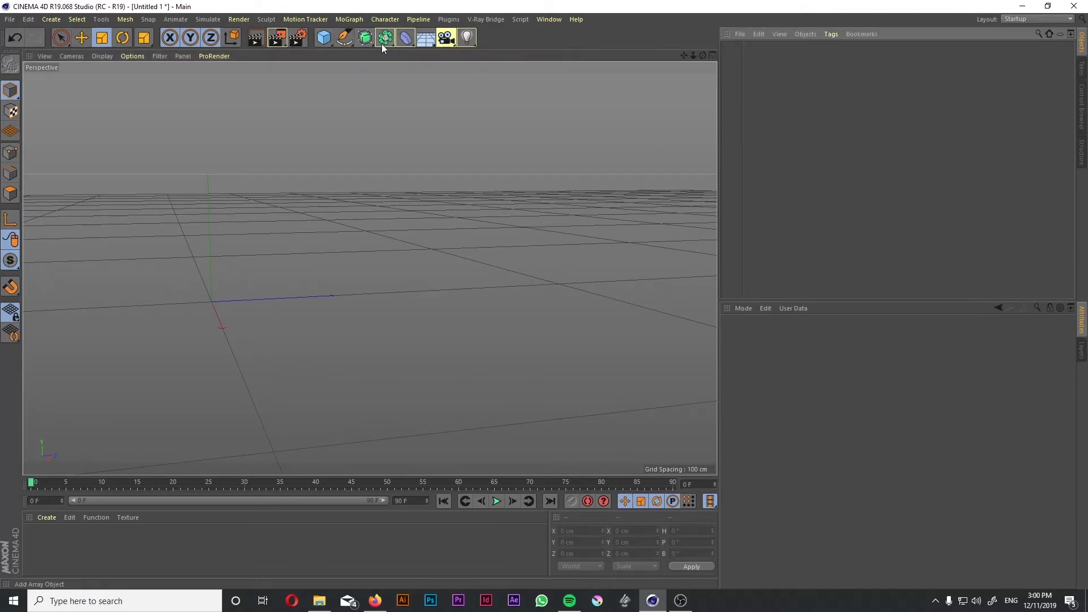
click(344, 38)
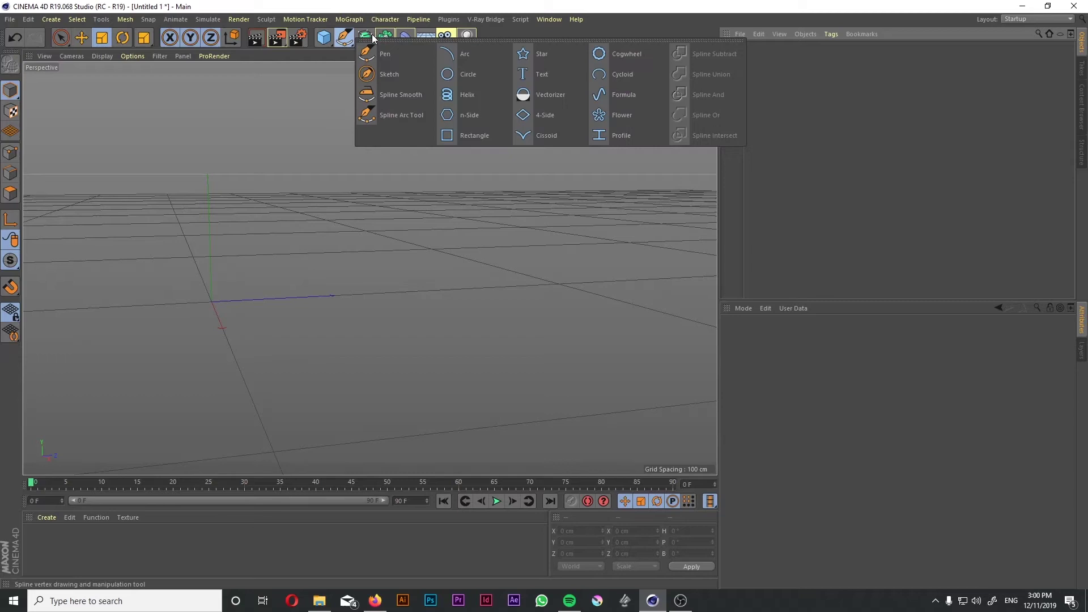
click(469, 136)
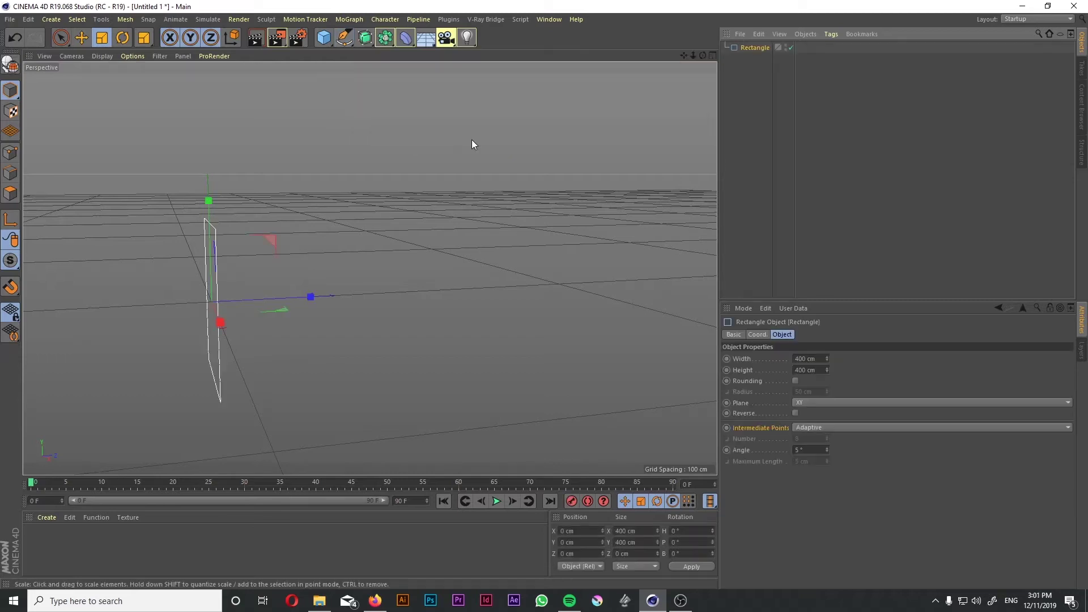
click(55, 38)
drag(309, 296, 413, 226)
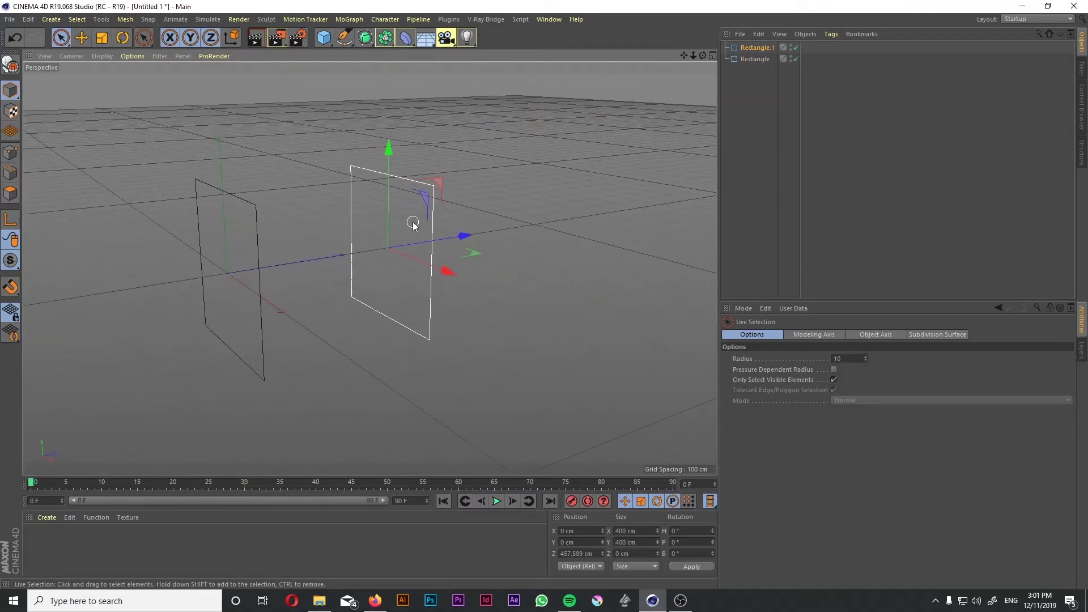
- Add a Loft generator and nest both Rectangle splines inside it in order to form the skinned box
alt+drag(476, 215, 611, 172)
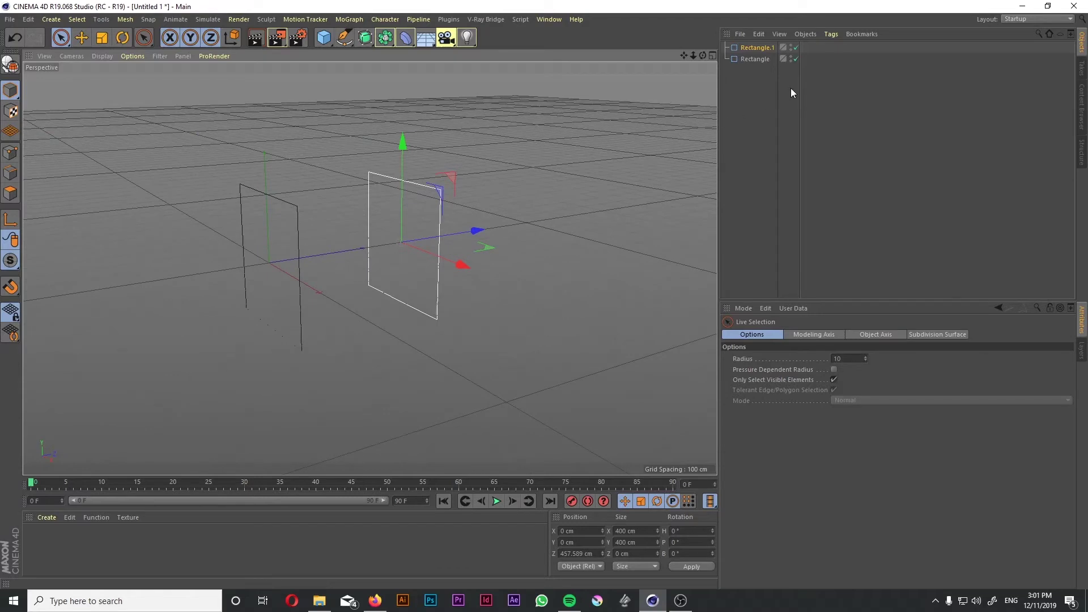
click(363, 46)
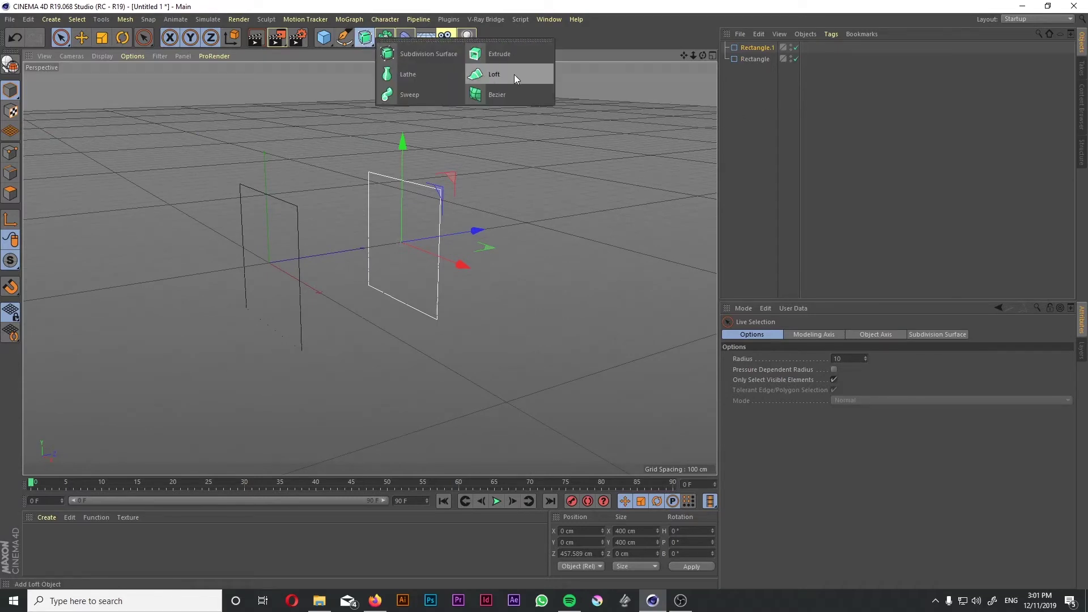
click(515, 73)
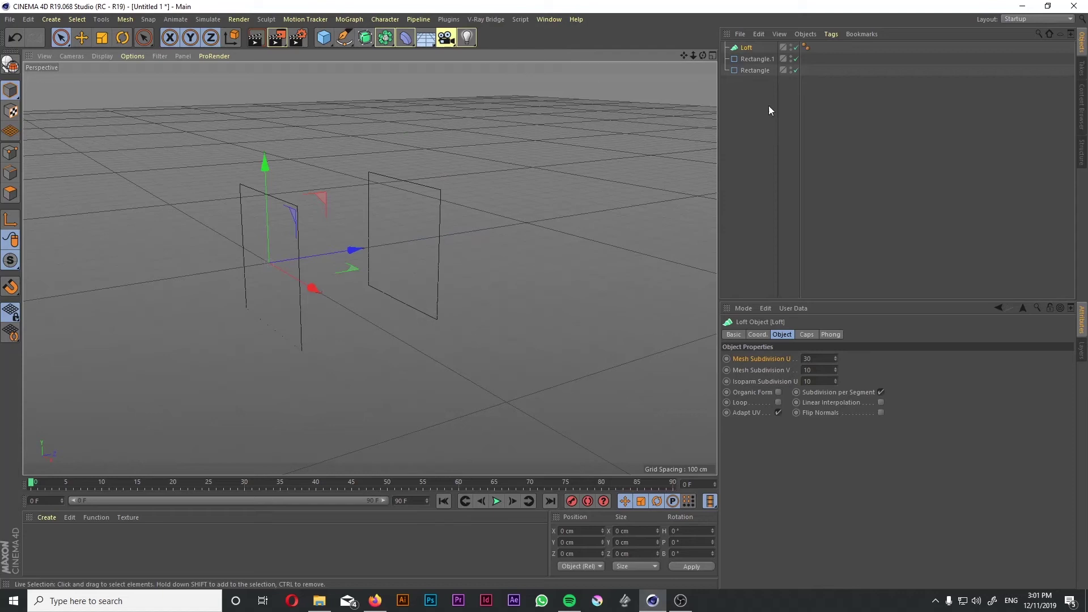
click(304, 232)
drag(753, 70, 746, 48)
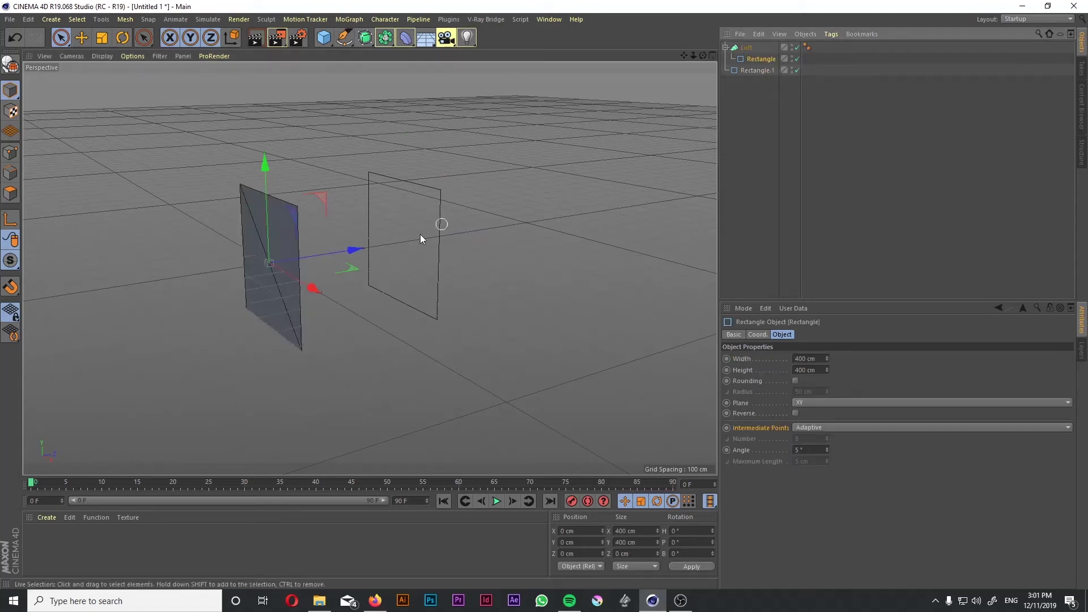
alt+drag(420, 234, 219, 241)
click(757, 71)
drag(757, 70, 757, 50)
alt+drag(468, 124, 383, 171)
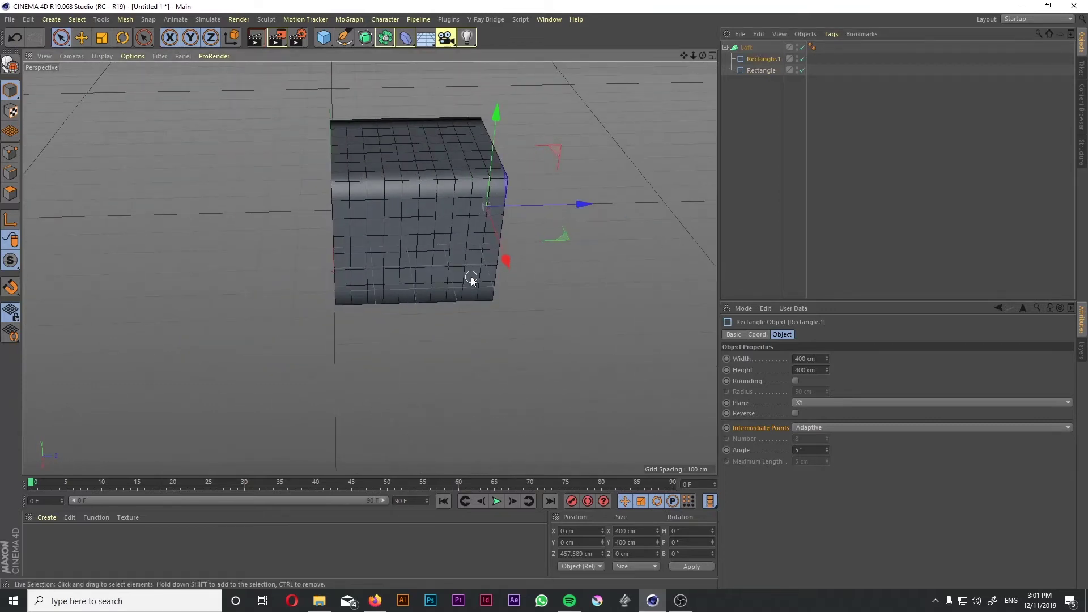
alt+drag(444, 236, 480, 190)
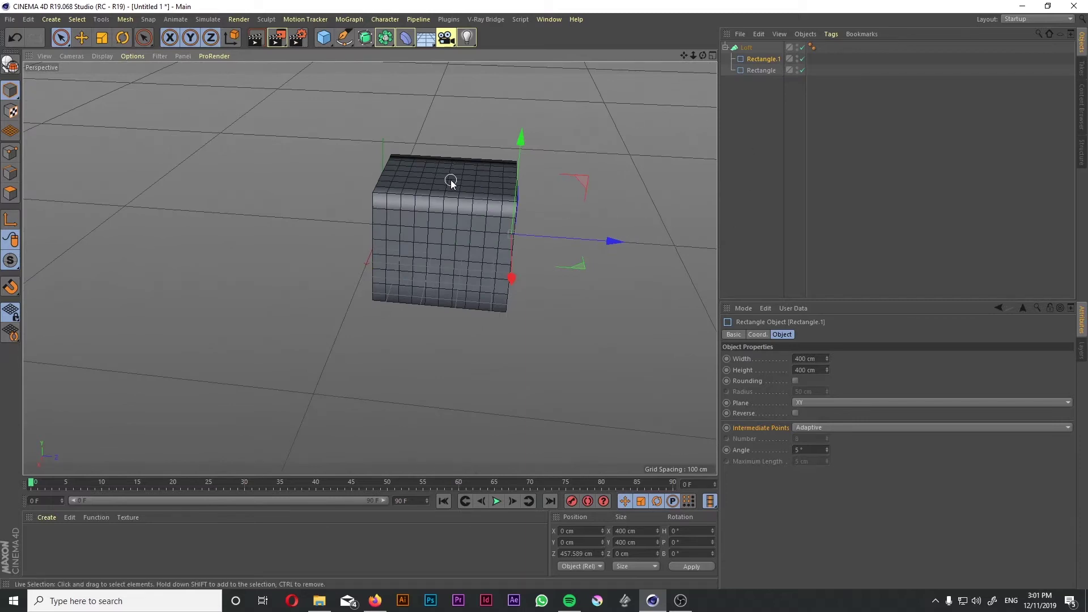
alt+middle_drag(578, 190, 433, 171)
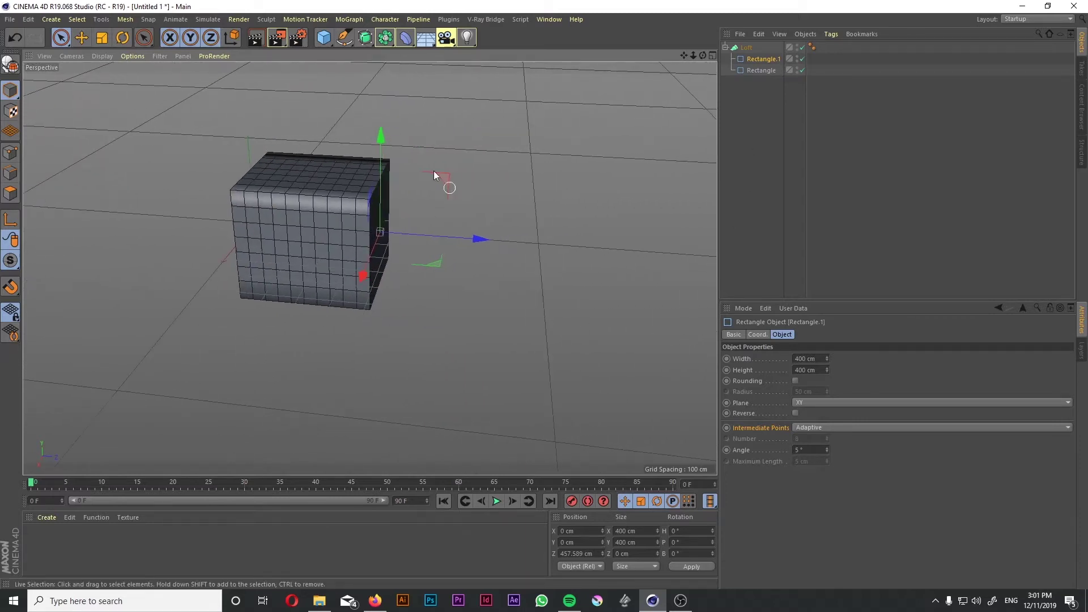
- Add a Circle spline, nest it above the rectangles in the Loft, and place it about 1515 cm along Z
click(344, 37)
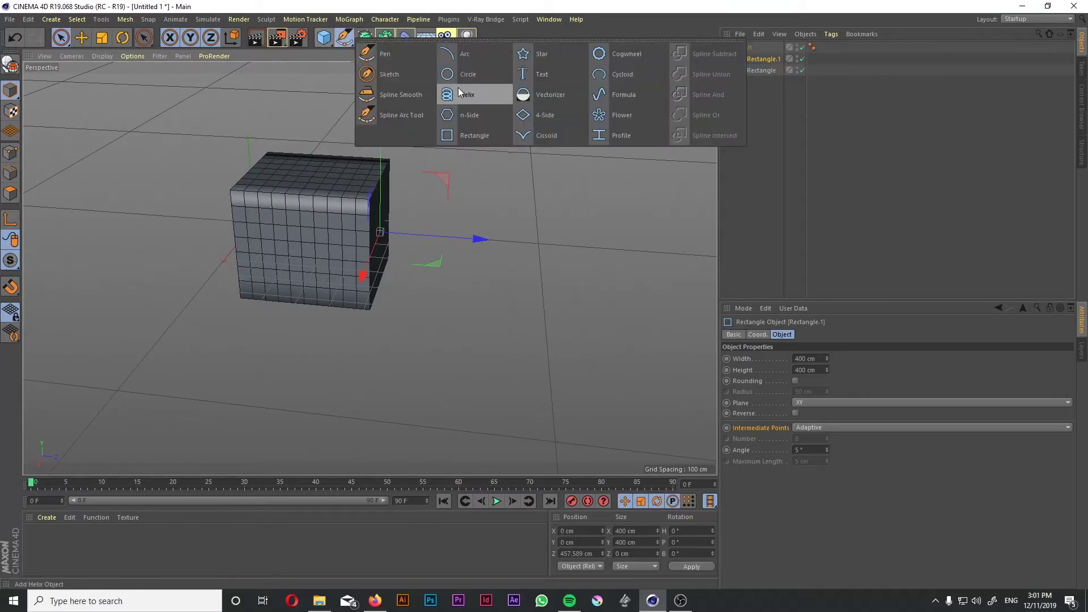
click(473, 76)
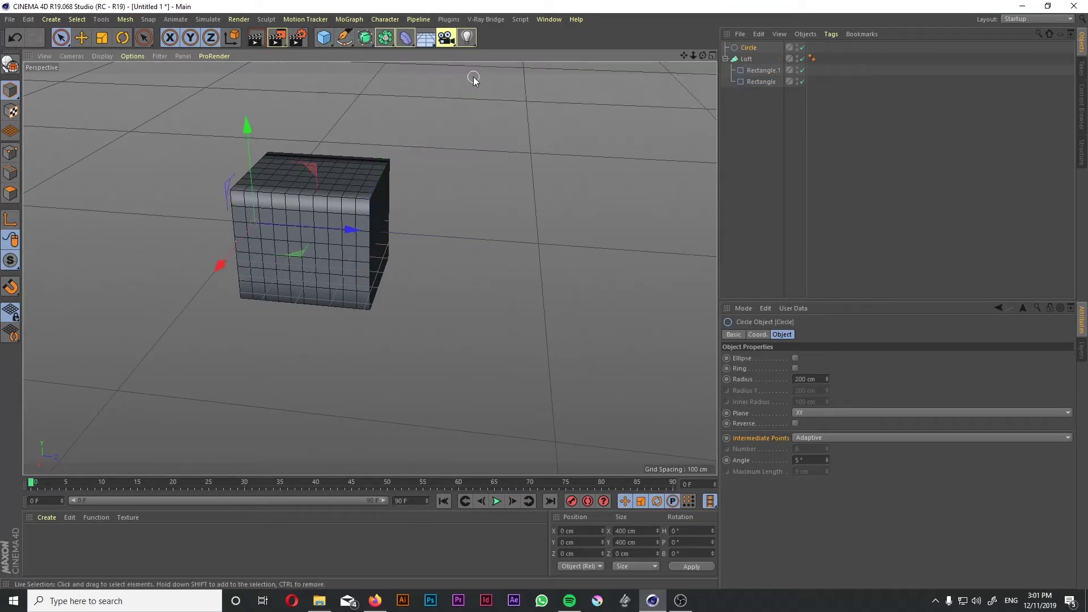
drag(357, 232, 627, 250)
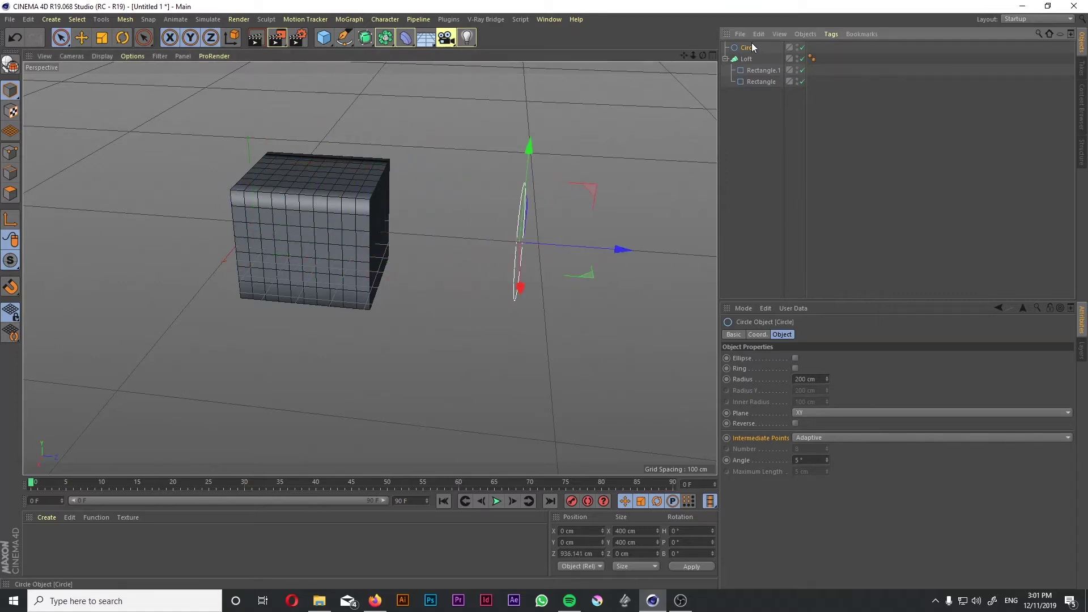
drag(752, 47, 751, 58)
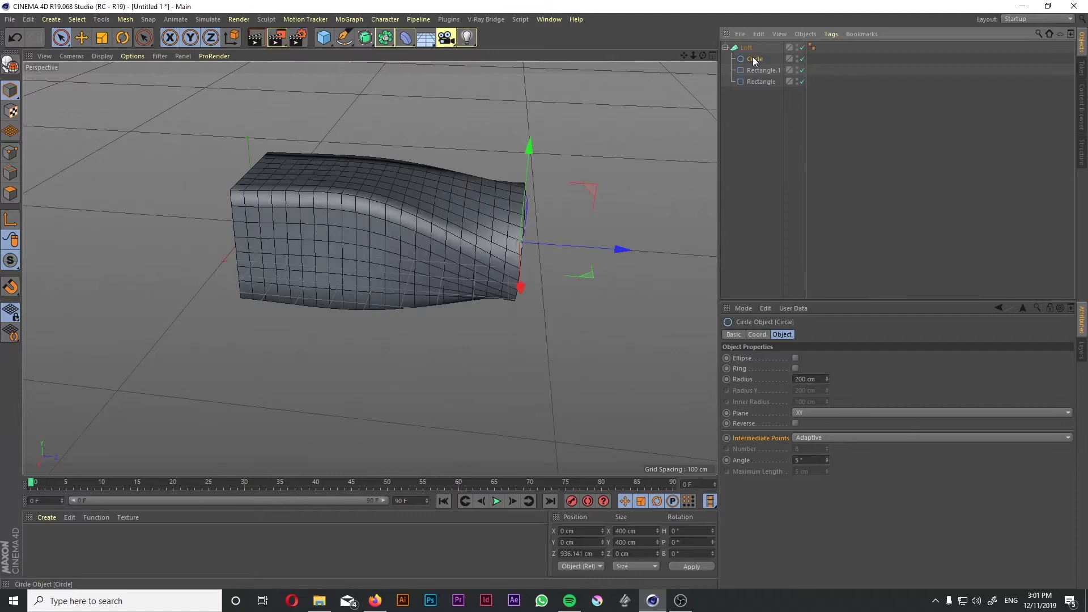
alt+drag(548, 198, 397, 145)
drag(282, 146, 376, 243)
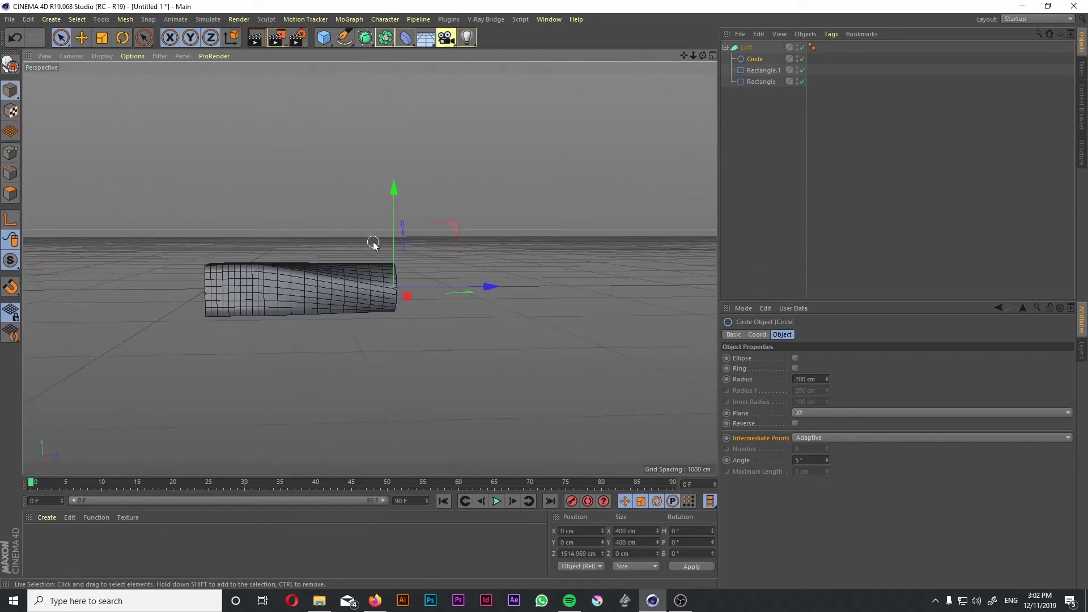
- Add a Star spline as the Loft's first child and, with the Loft temporarily disabled, place it about 1830 cm along Z
click(347, 41)
click(531, 53)
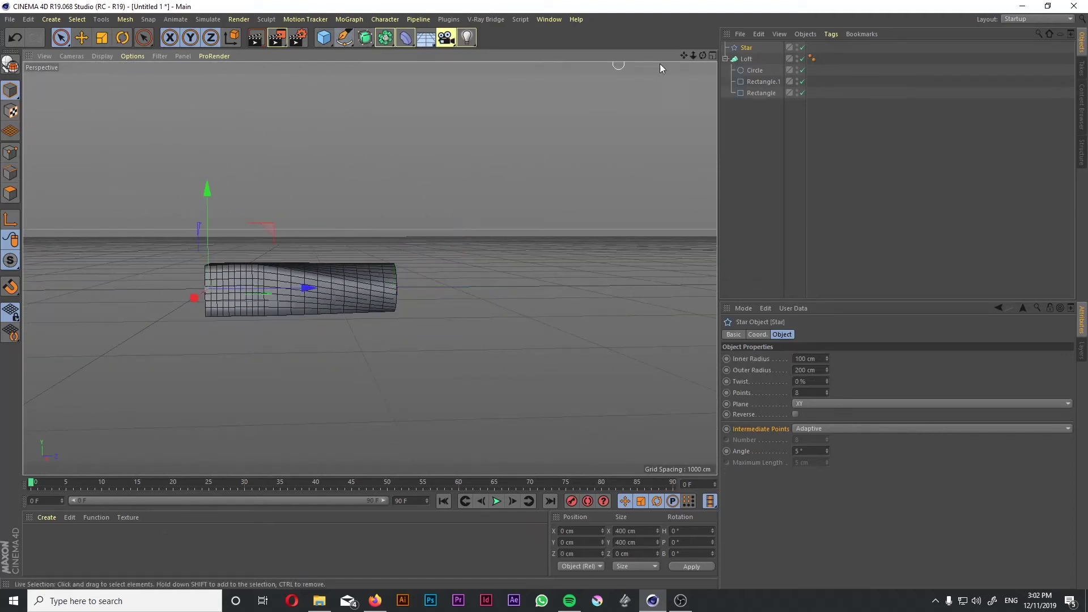
drag(748, 54, 751, 59)
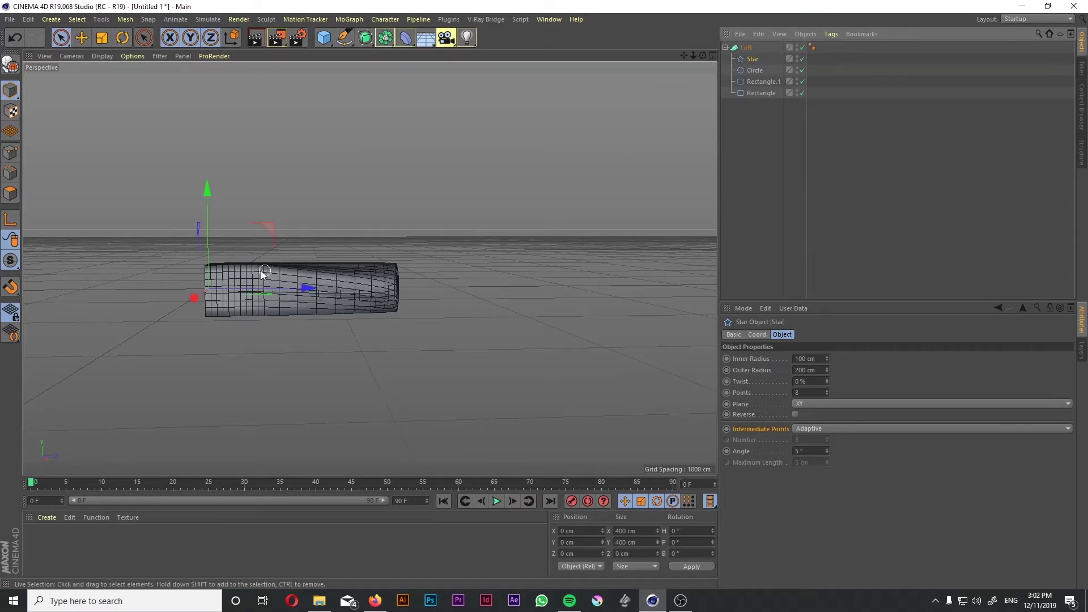
click(804, 50)
alt+drag(219, 275, 532, 286)
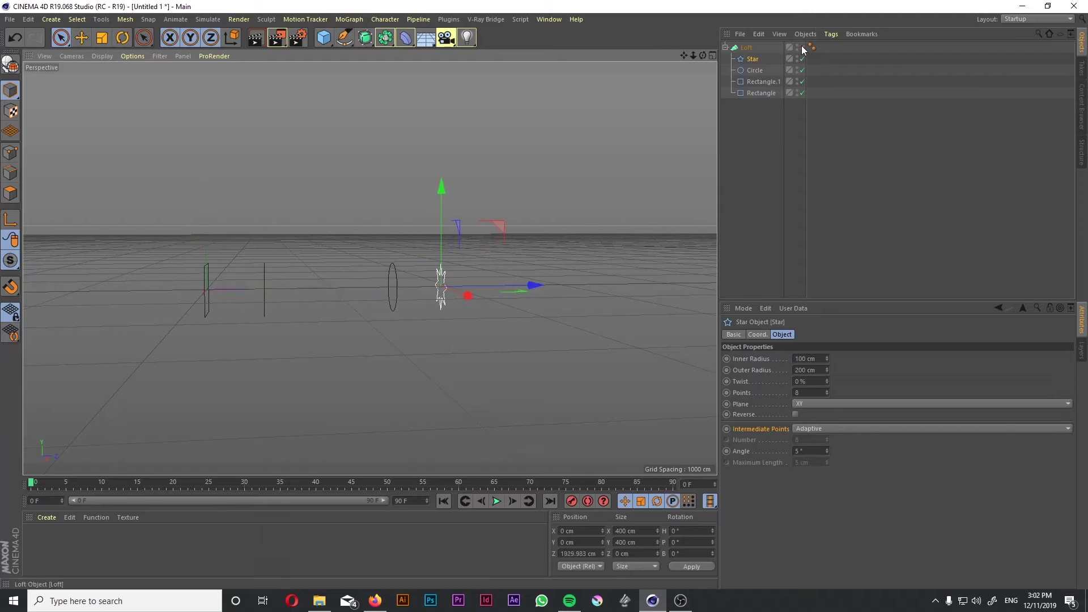
click(803, 47)
alt+drag(450, 227, 406, 310)
click(493, 327)
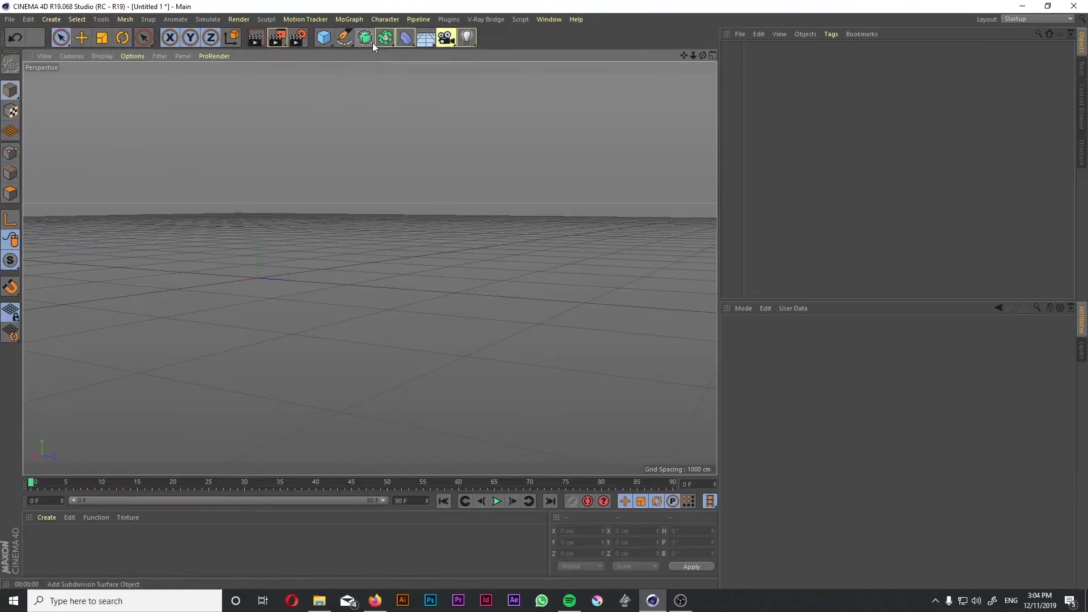
- Add a Bezier generator to the empty project
click(372, 43)
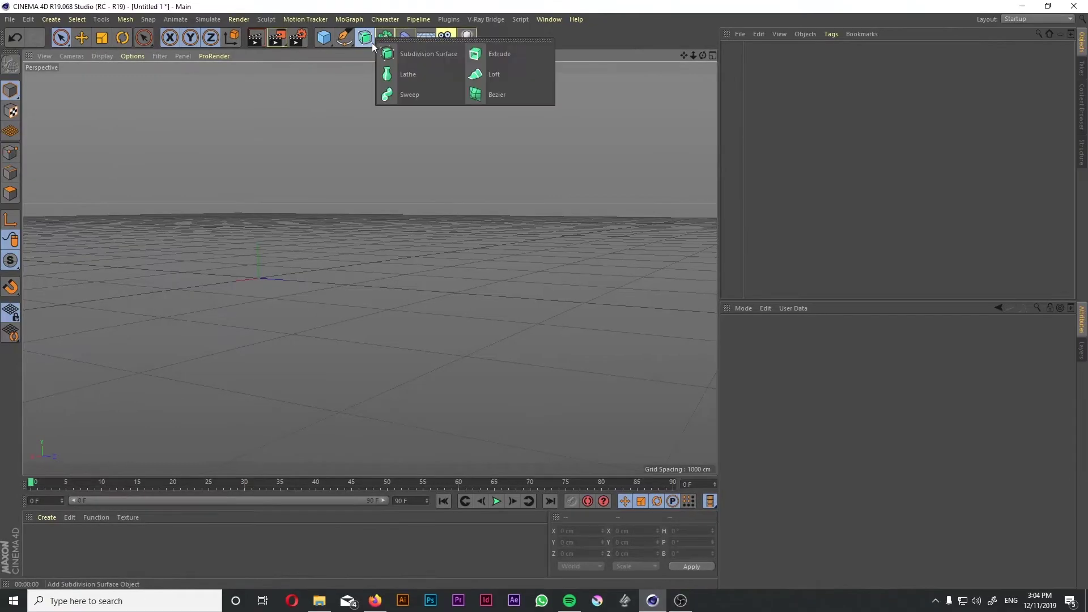
click(495, 94)
alt+drag(264, 283, 364, 278)
alt+drag(415, 233, 399, 219)
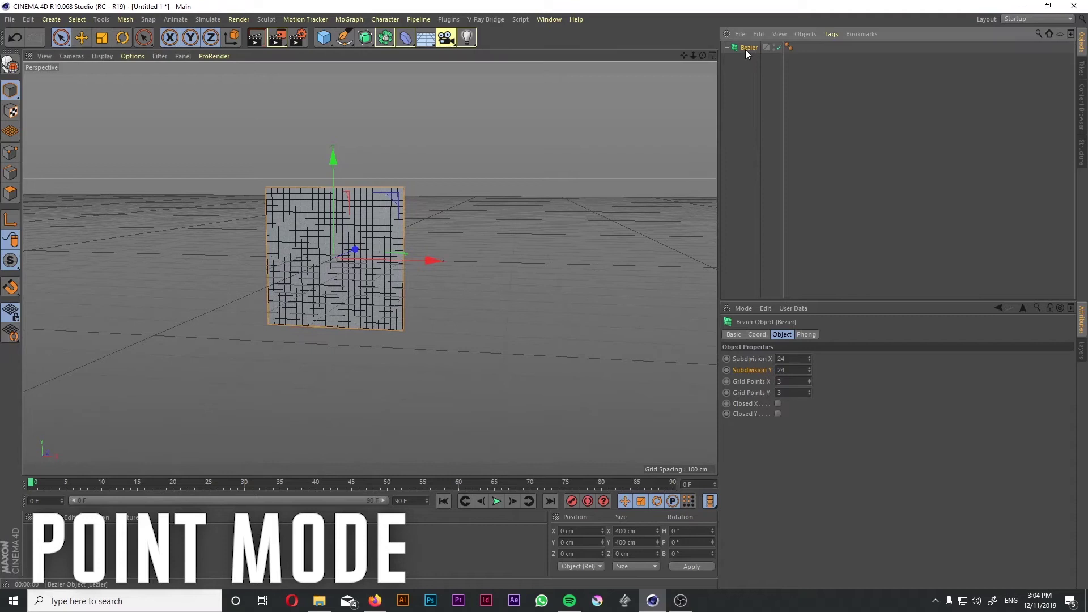
- In point mode, pull the Bezier surface's upper corner control point outward along X to about 553 cm
click(12, 160)
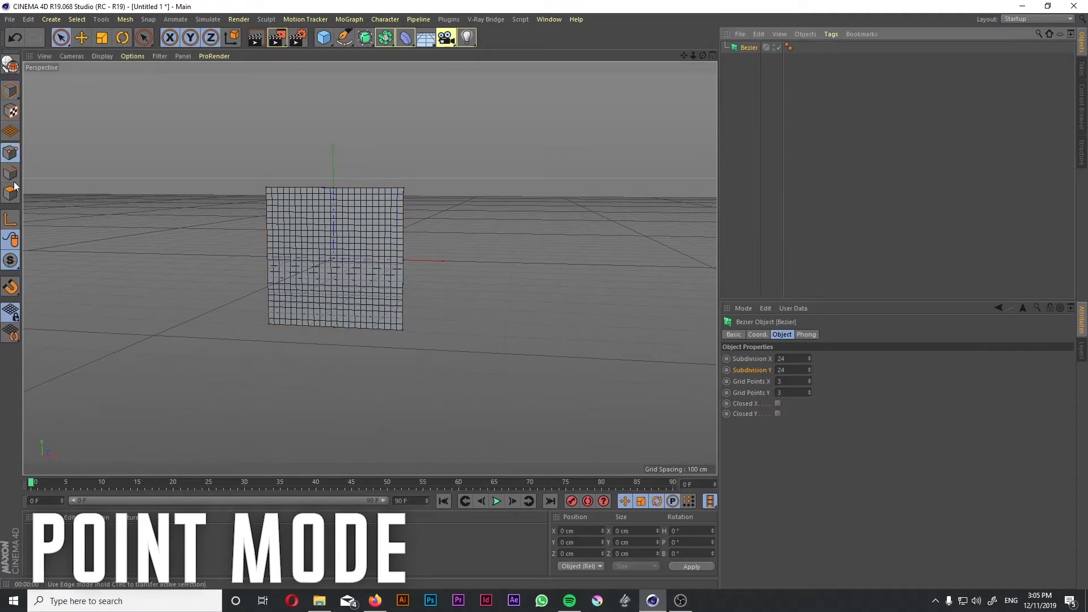
click(11, 177)
click(11, 153)
scroll(379, 218, up, 2)
click(413, 179)
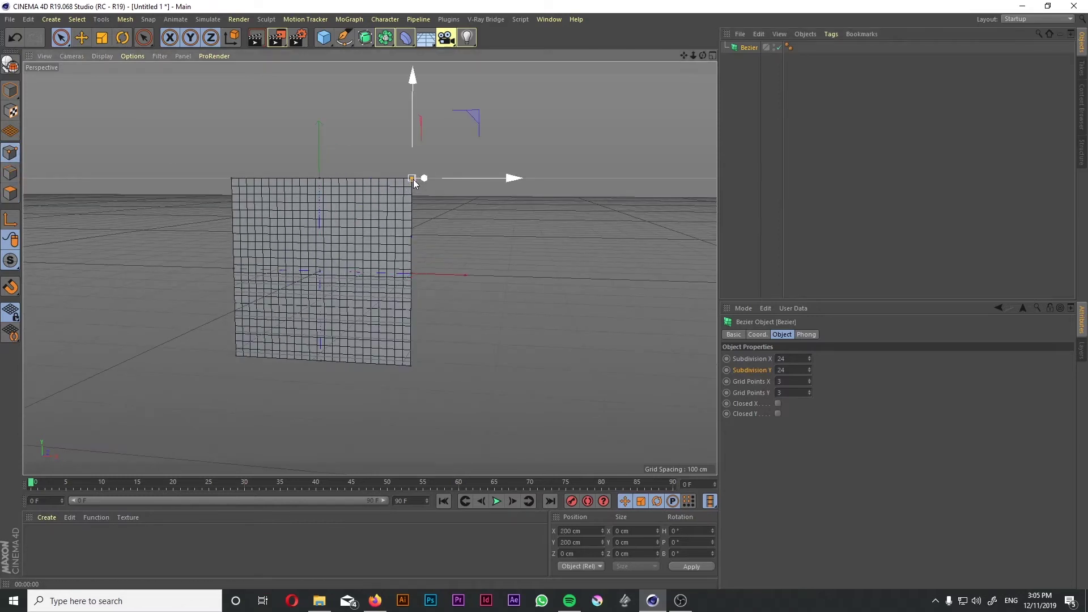
drag(504, 179, 687, 215)
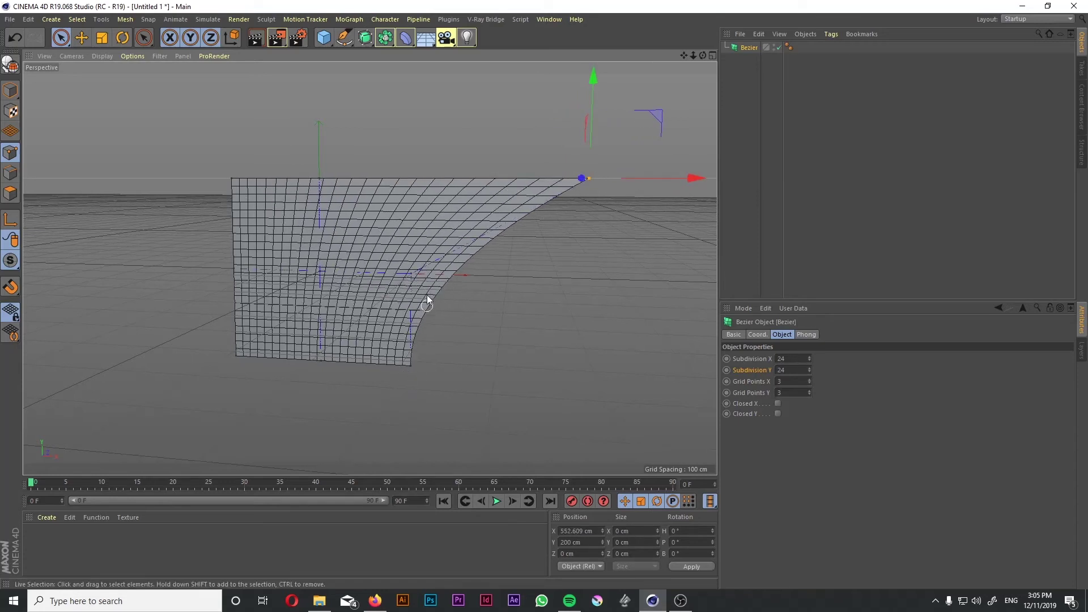
- Try moving other control points of the Bezier surface along X to reshape it further
click(403, 278)
drag(510, 274, 350, 271)
click(279, 234)
drag(219, 228, 113, 215)
mouse_move(246, 240)
alt+mouse_down()
mouse_move(340, 259)
mouse_move(202, 213)
mouse_move(249, 228)
alt+mouse_up()
click(326, 232)
alt+drag(348, 235, 457, 224)
- Undo the control point moves on the Bezier surface
key(ctrl+z)
key(ctrl+z)
key(ctrl+z)
key(Return)
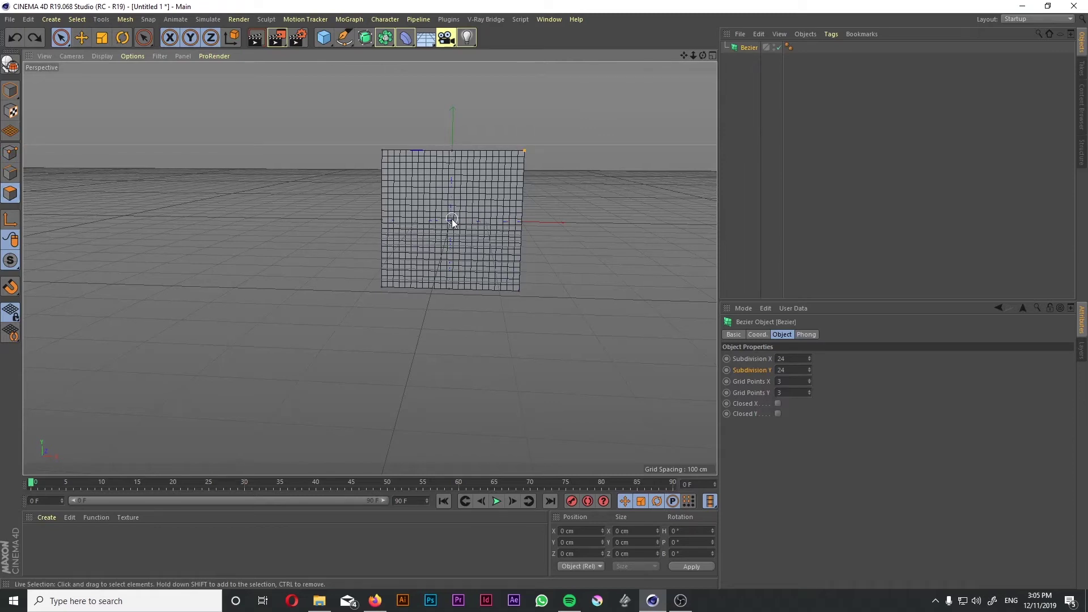
- In point mode, pull the middle control point of the Bezier's side edge outward along X to about 1302 cm
alt+drag(640, 117, 488, 216)
alt+middle_drag(488, 216, 373, 198)
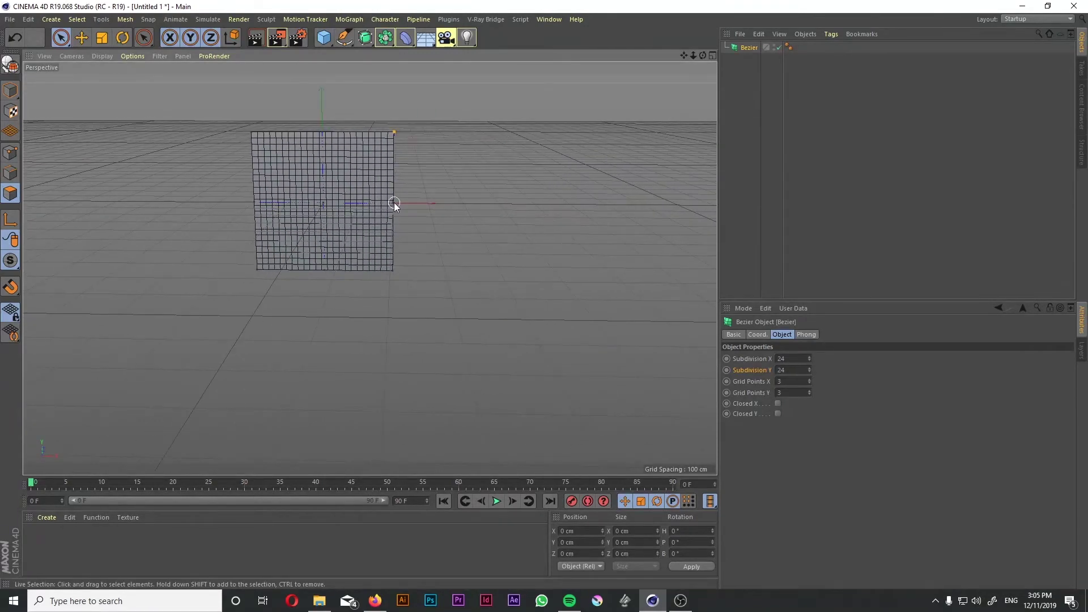
click(10, 152)
click(397, 201)
drag(486, 204, 717, 204)
alt+drag(400, 199, 317, 199)
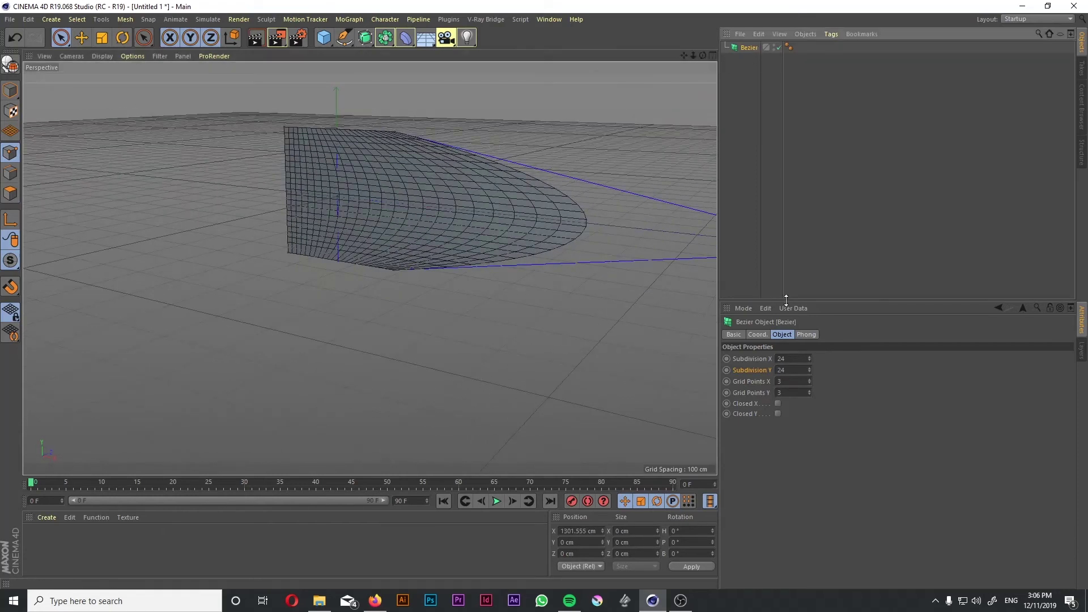
- Try different Bezier subdivisions, including Subdivision X at 3, and pull the side edge's middle control point back inward
drag(810, 360, 810, 359)
alt+drag(512, 269, 513, 238)
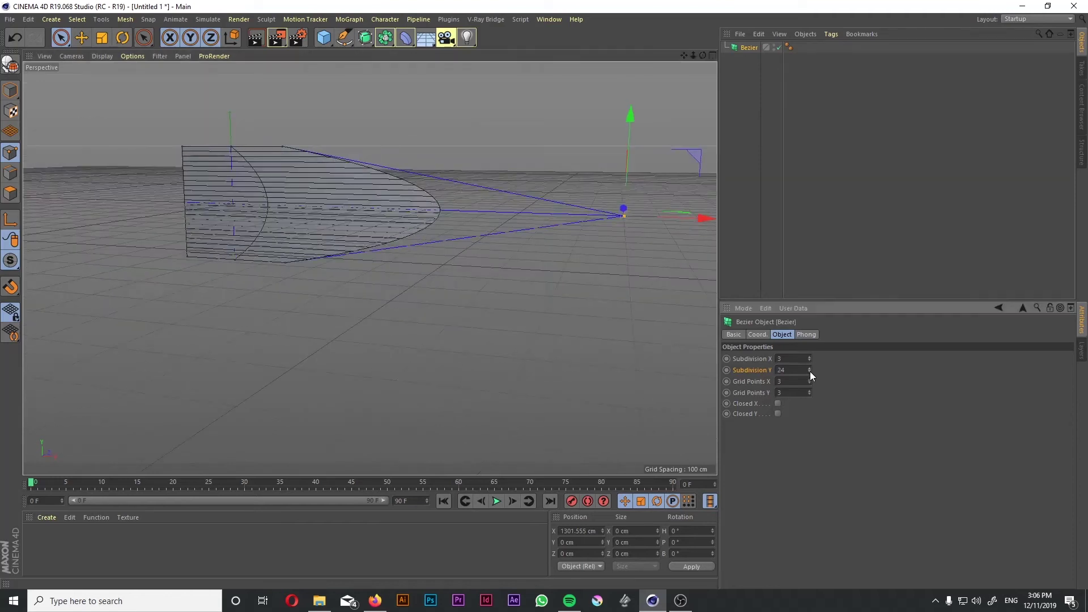
drag(811, 372, 811, 375)
drag(680, 211, 489, 212)
drag(811, 370, 811, 366)
drag(812, 359, 810, 377)
alt+drag(397, 227, 362, 187)
- Change the Bezier's Grid Points Y, try moving an upper control point outward along X, and undo that move
drag(809, 391, 809, 390)
click(418, 149)
drag(514, 148, 647, 149)
key(ctrl+z)
- Readjust the Bezier's Subdivision X and Y and reshape the surface by moving a control point
drag(810, 359, 810, 356)
drag(810, 371, 810, 368)
scroll(458, 164, up, 2)
drag(499, 146, 453, 324)
alt+drag(453, 323, 509, 391)
key(alt+shift)
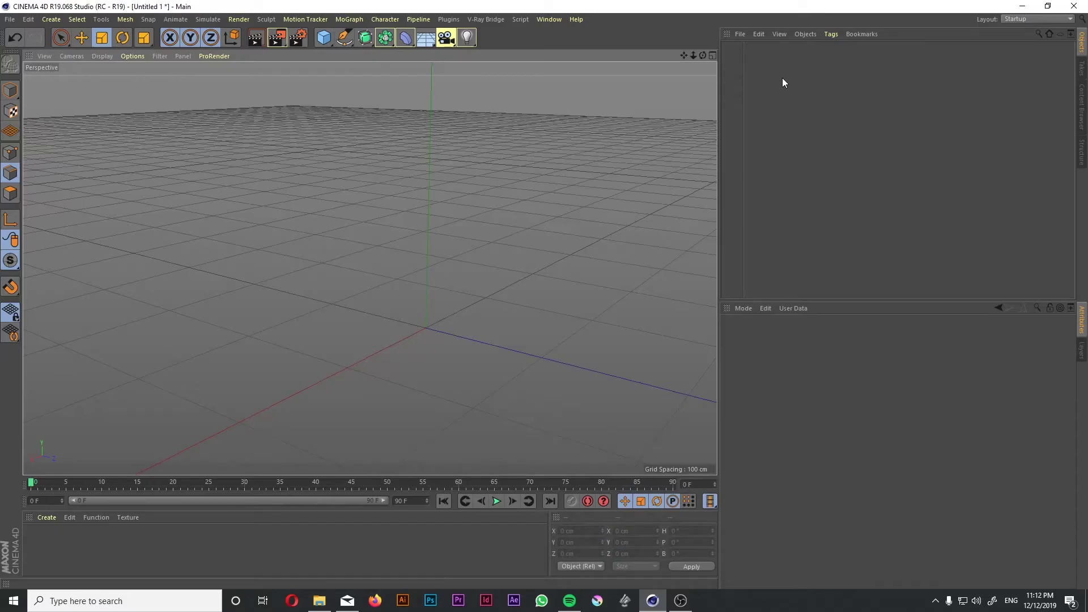
- Add a Circle spline to the empty project and nest it inside a new Extrude generator
click(346, 36)
click(463, 83)
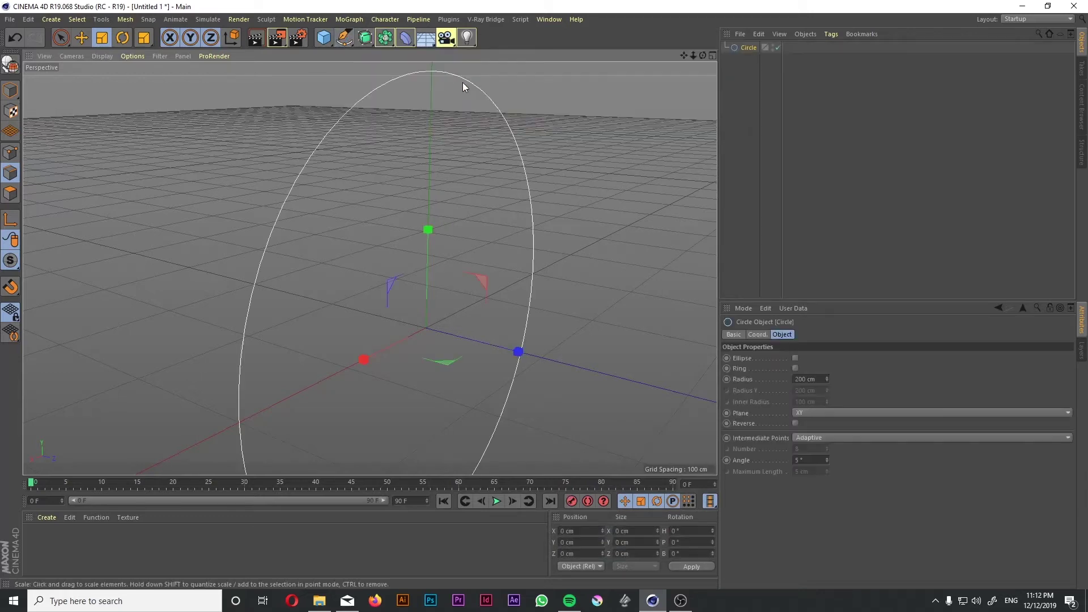
click(369, 40)
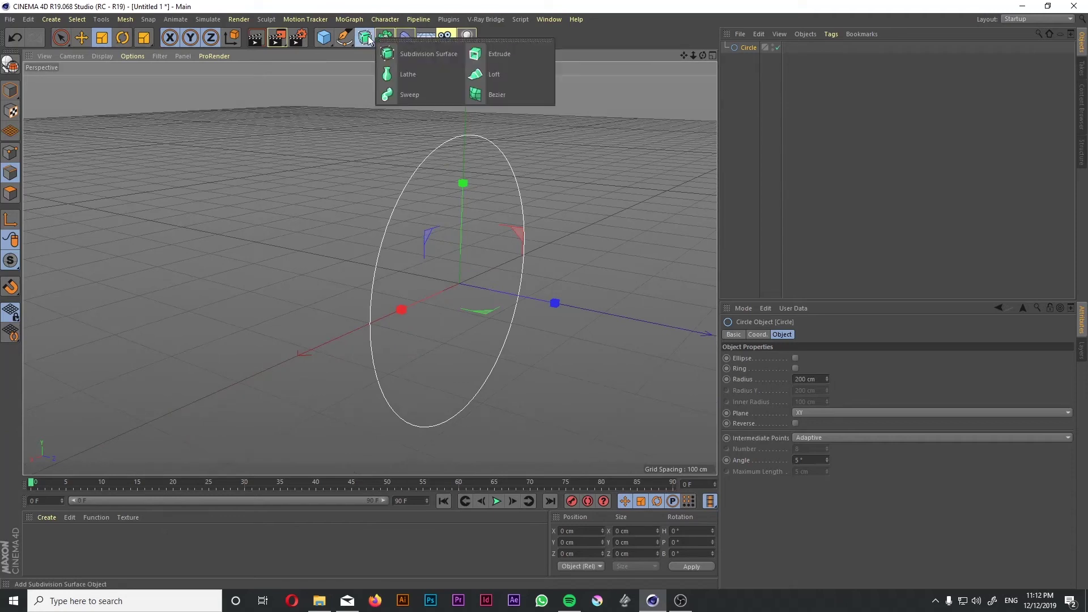
click(500, 54)
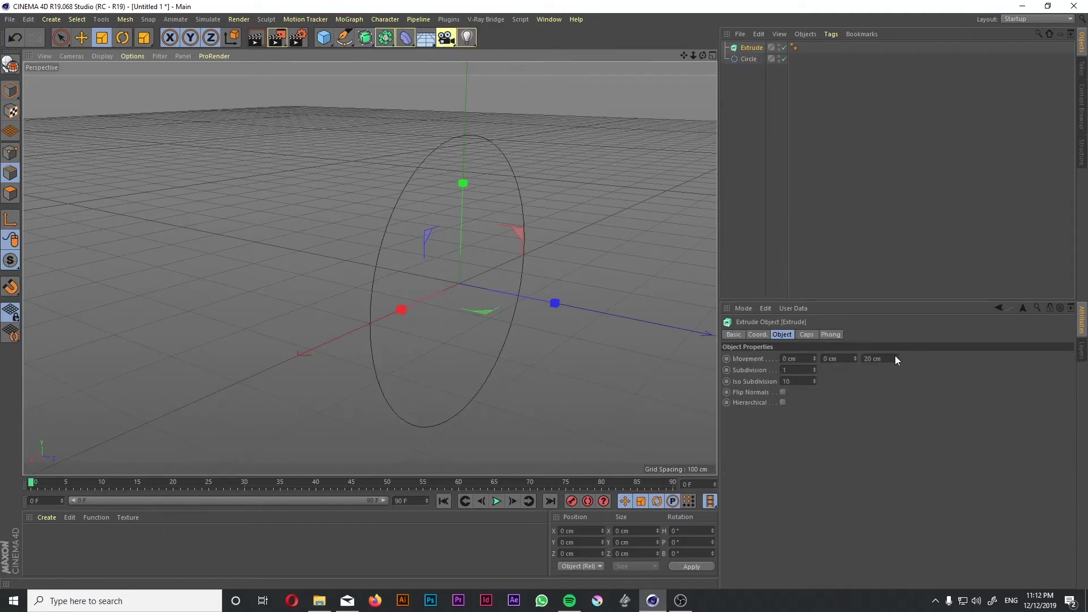
drag(741, 58, 747, 46)
alt+drag(616, 302, 659, 301)
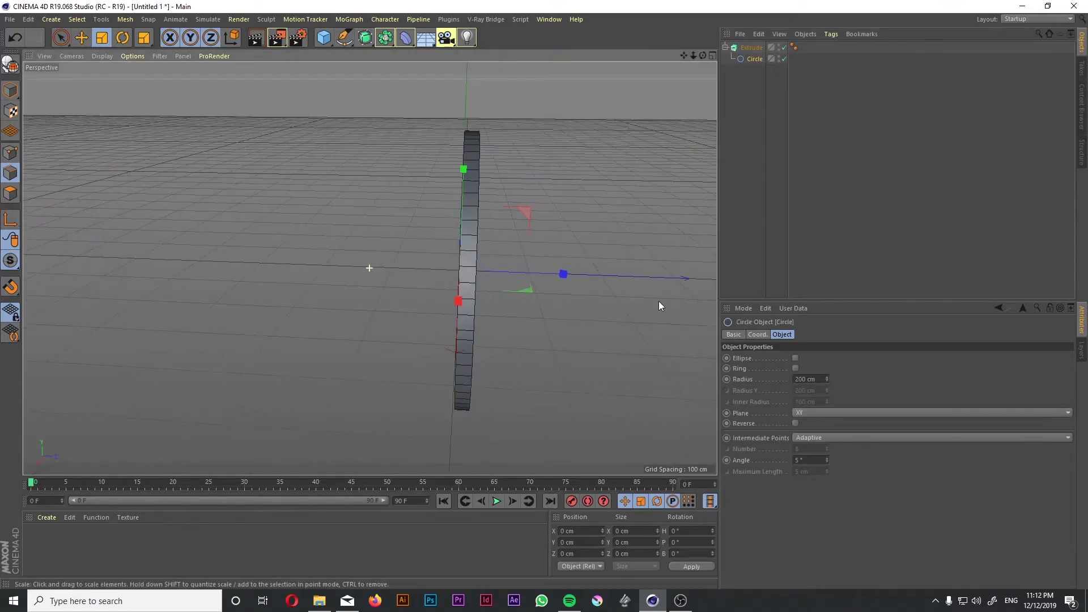
- Set the Extrude's Z movement to 63 cm
click(752, 48)
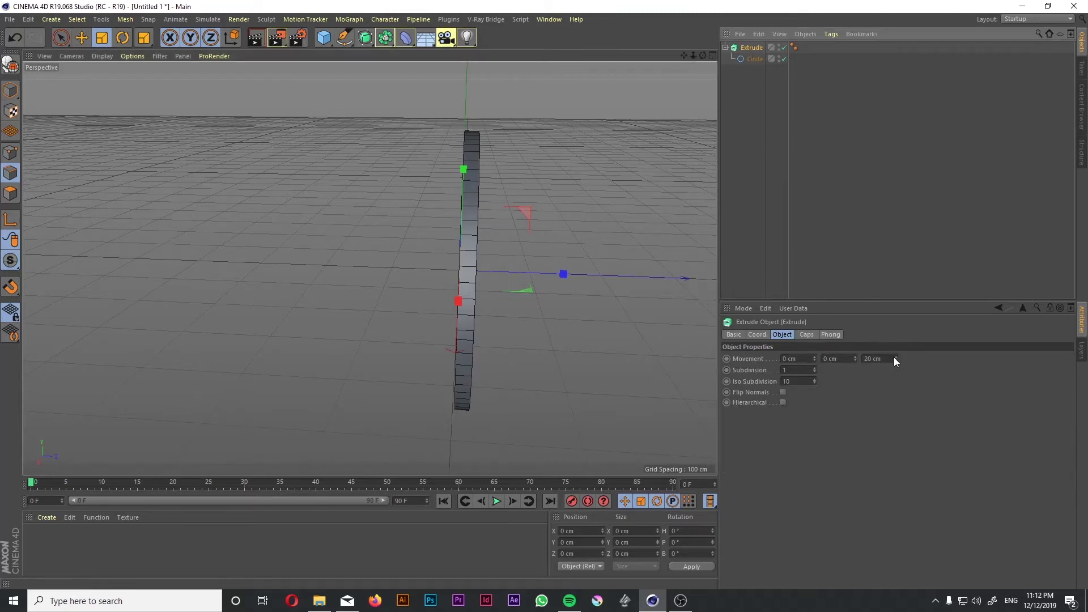
drag(896, 356, 896, 359)
click(766, 182)
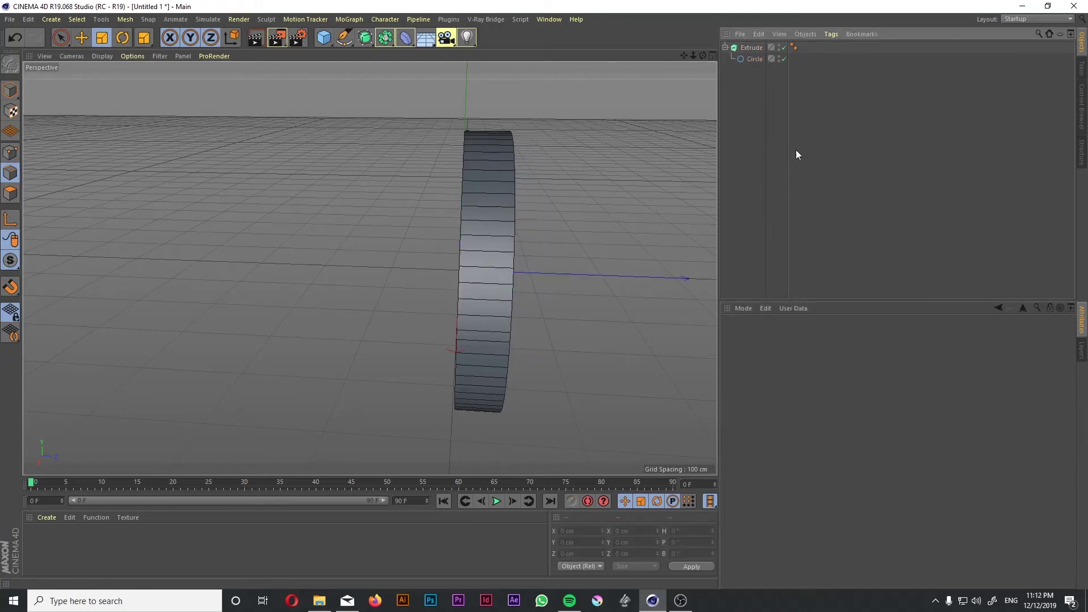
- Set the Extrude's Subdivision to 2 and scale the object up slightly, to a Z movement of about 64.6 cm
click(759, 48)
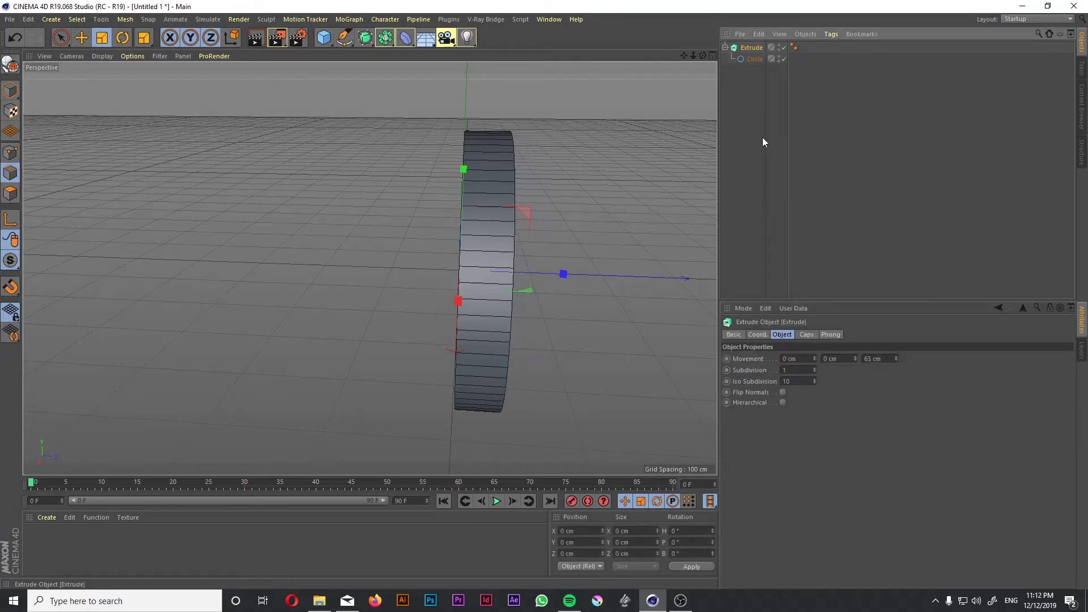
click(815, 368)
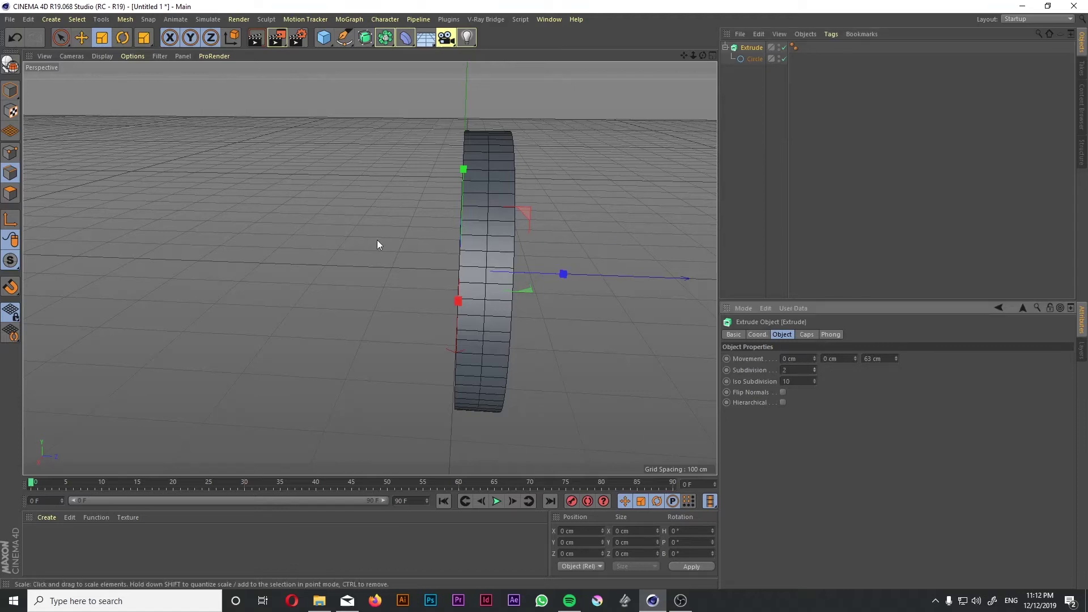
drag(541, 165, 559, 167)
click(60, 37)
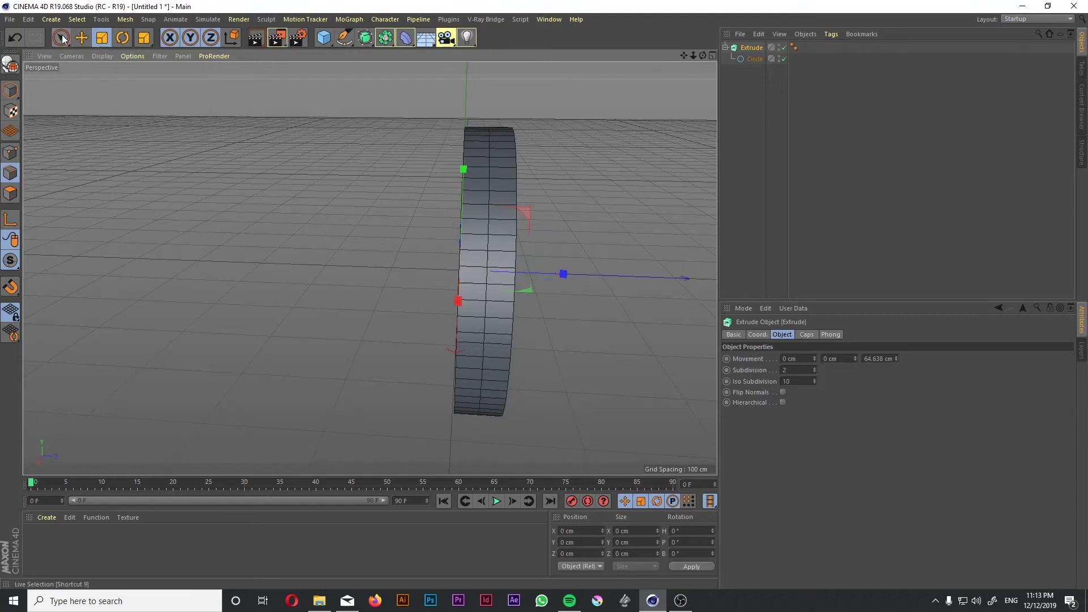
- Connect the Extrude and its Circle into one polygon object, deleting the originals, and optimize the resulting mesh
click(754, 59)
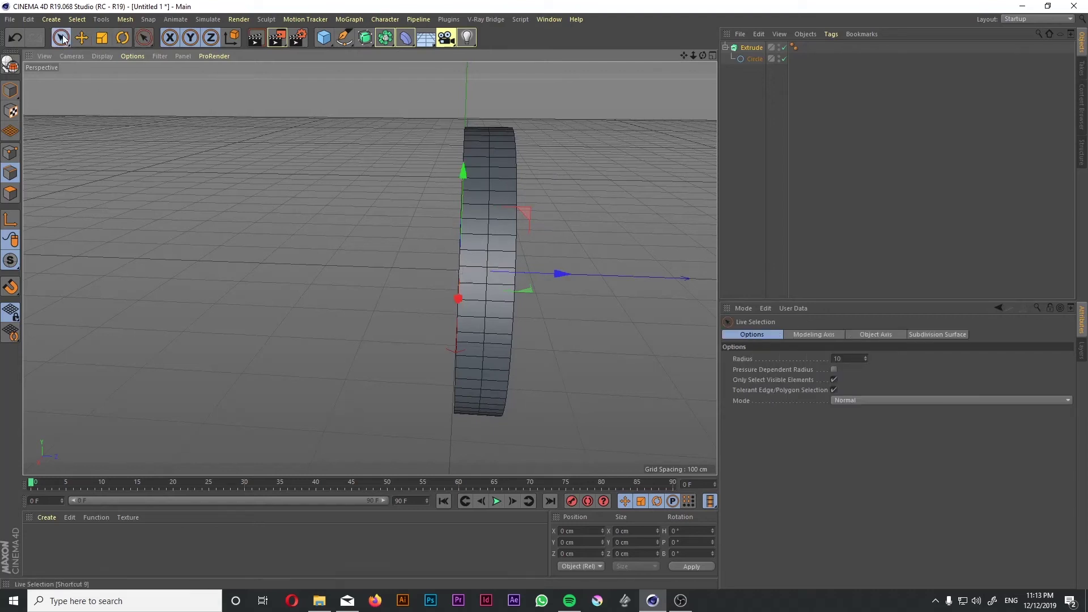
ctrl+click(752, 47)
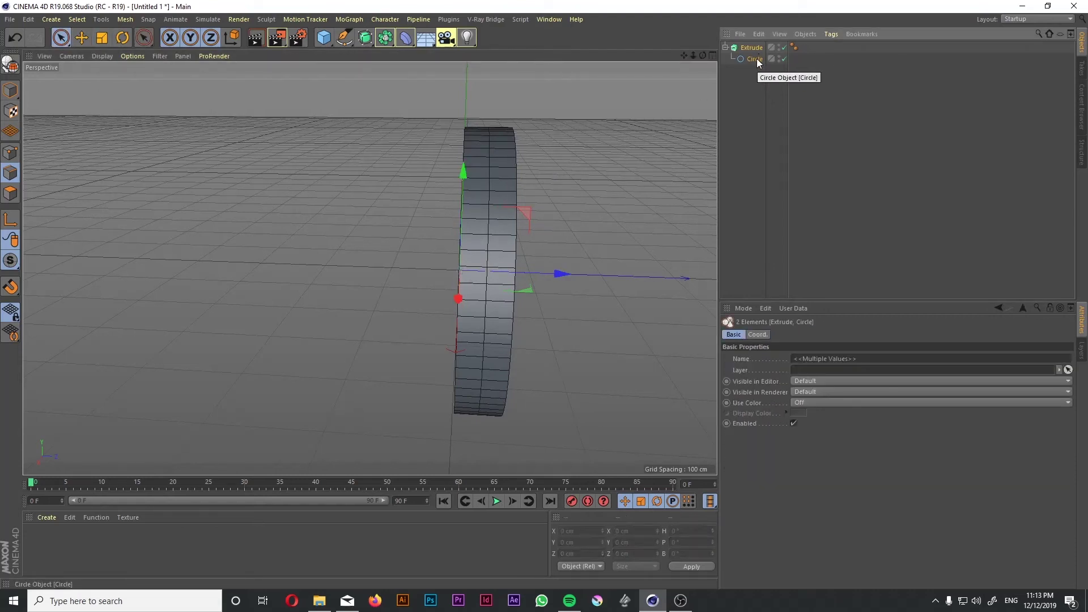
right_click(757, 59)
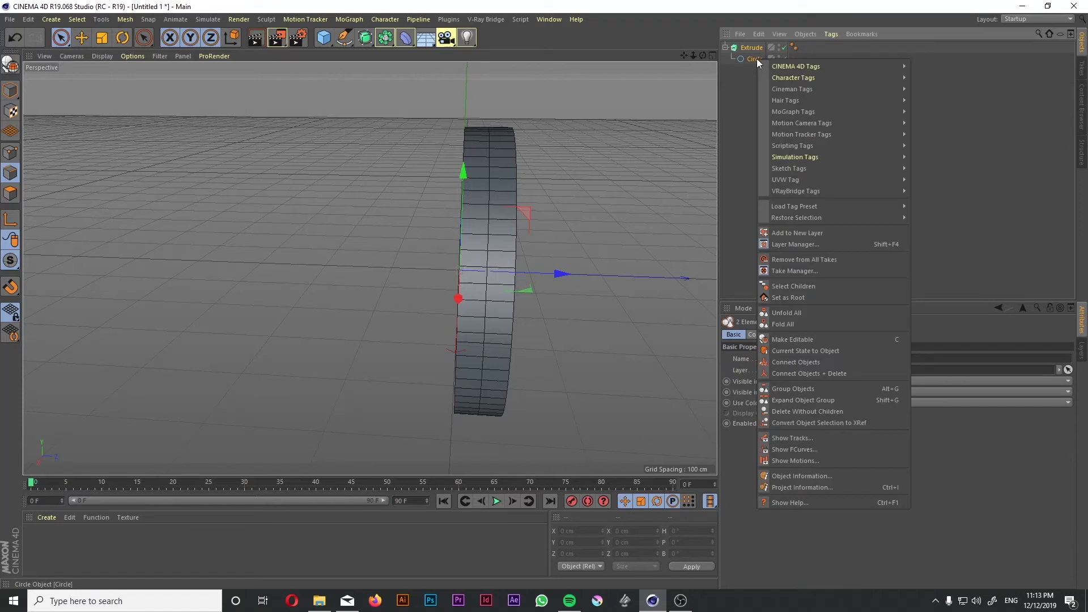
click(807, 373)
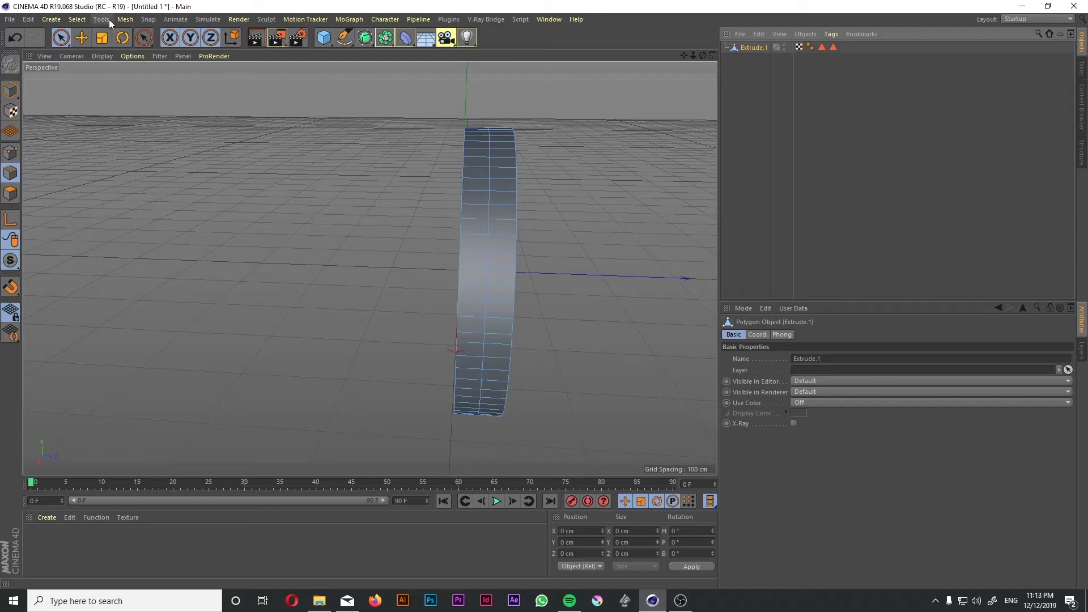
click(125, 19)
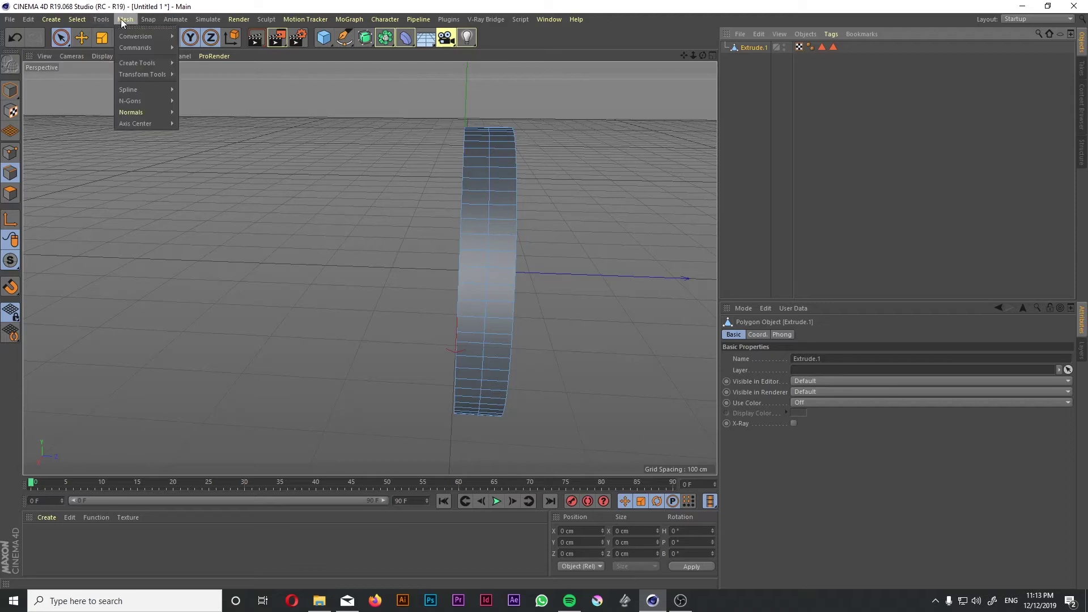
mouse_move(131, 49)
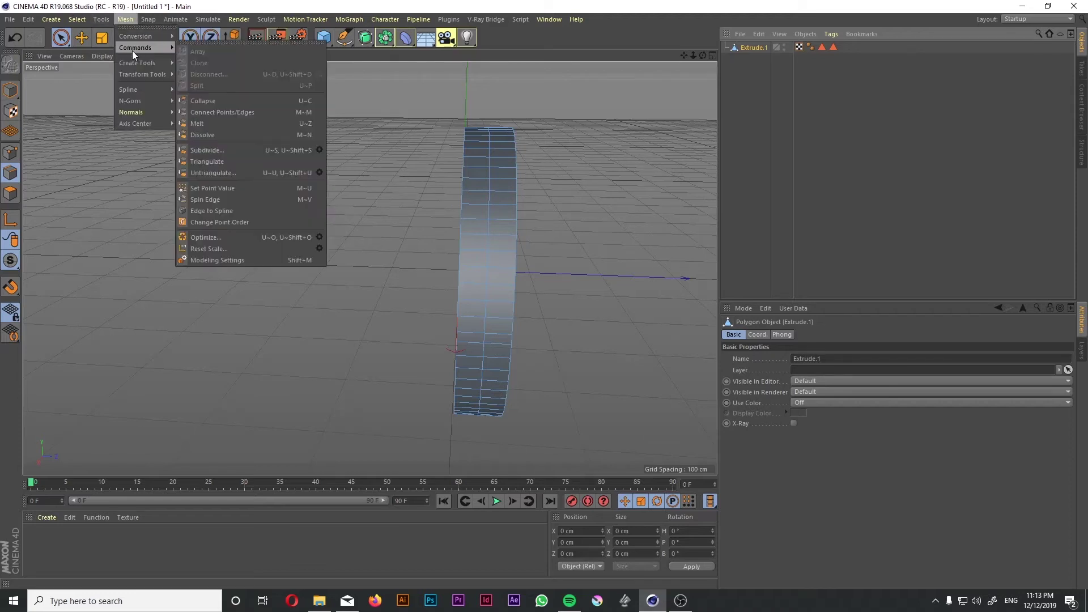
click(271, 234)
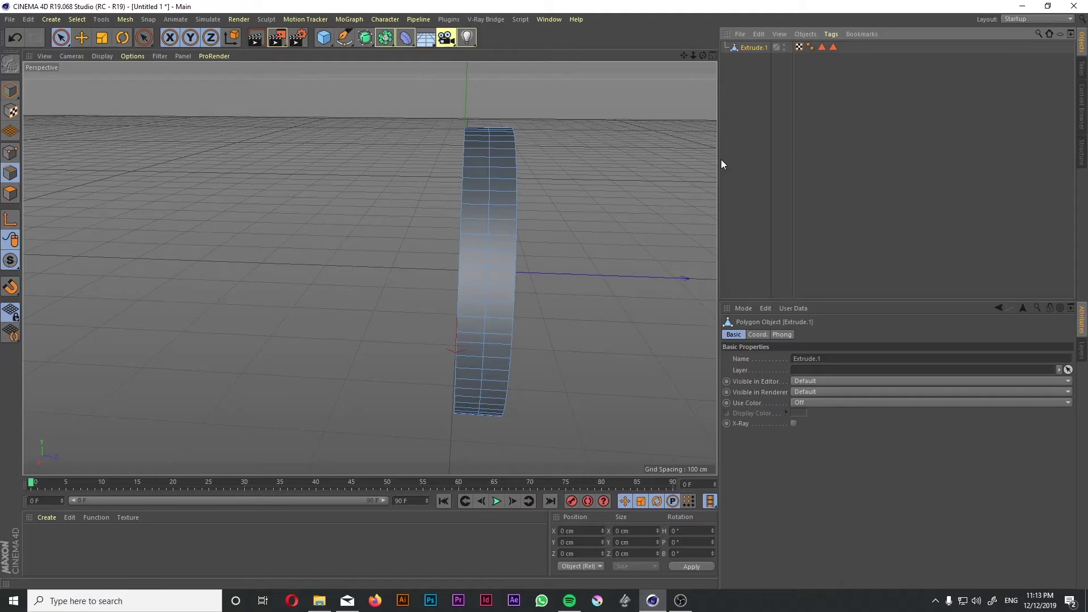
- Rotate the connected disc in Model mode to a pitch of 90° so that it lies flat, and deselect it
key(r)
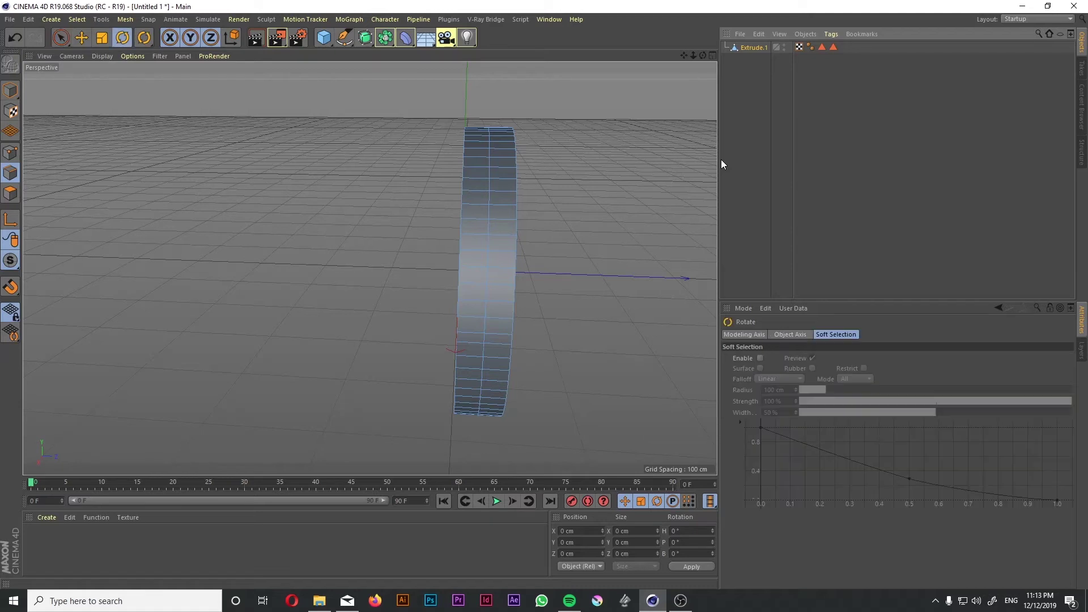
click(751, 47)
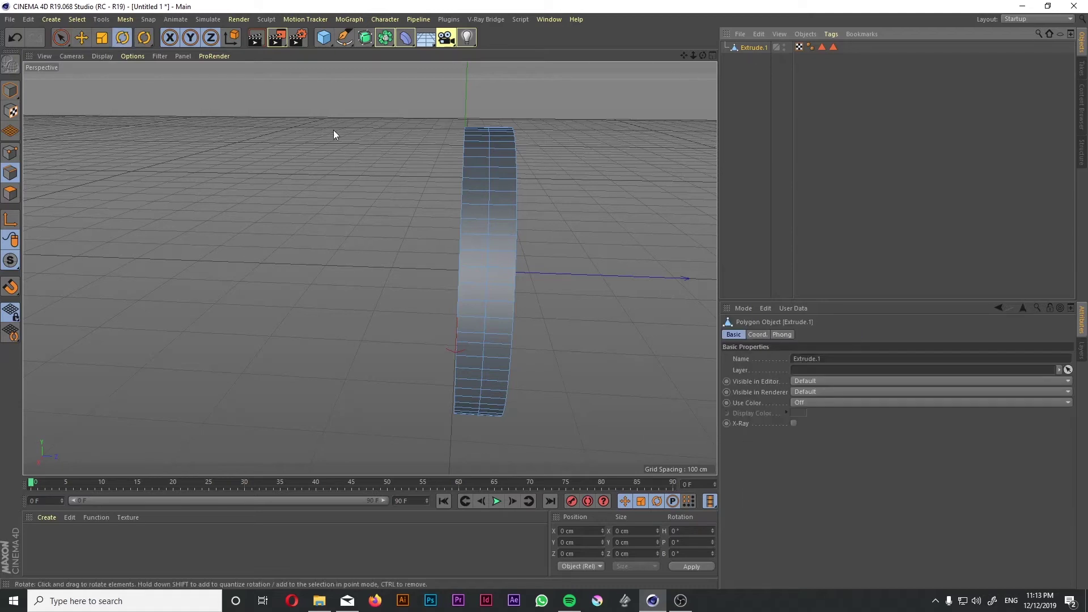
click(10, 91)
mouse_move(440, 230)
mouse_down()
mouse_move(398, 251)
mouse_move(381, 286)
mouse_move(375, 309)
mouse_move(400, 353)
mouse_up()
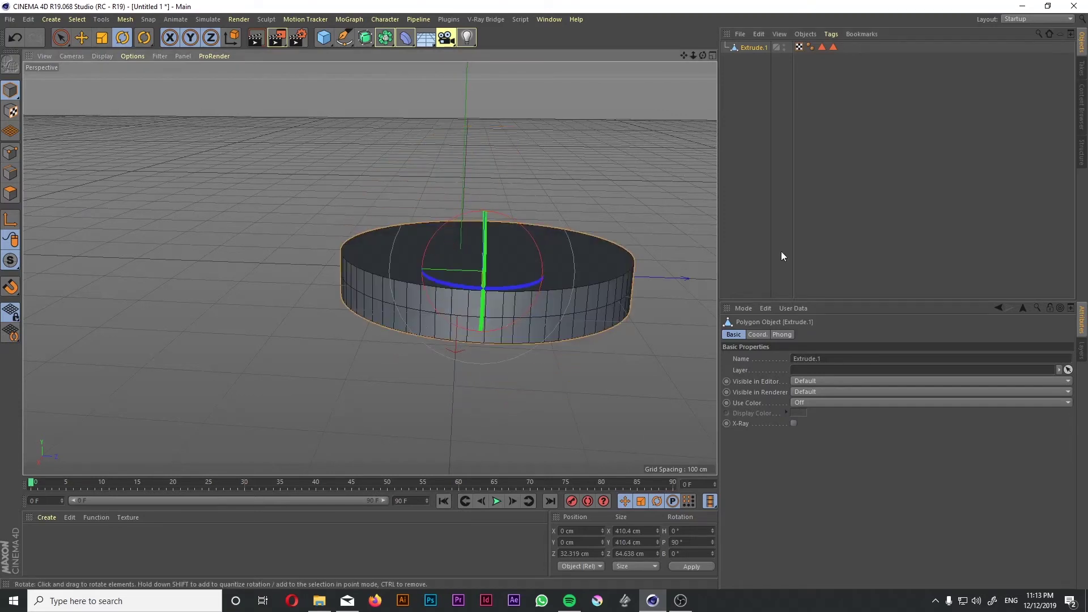
click(781, 251)
alt+middle_drag(583, 228, 483, 237)
alt+drag(482, 237, 499, 275)
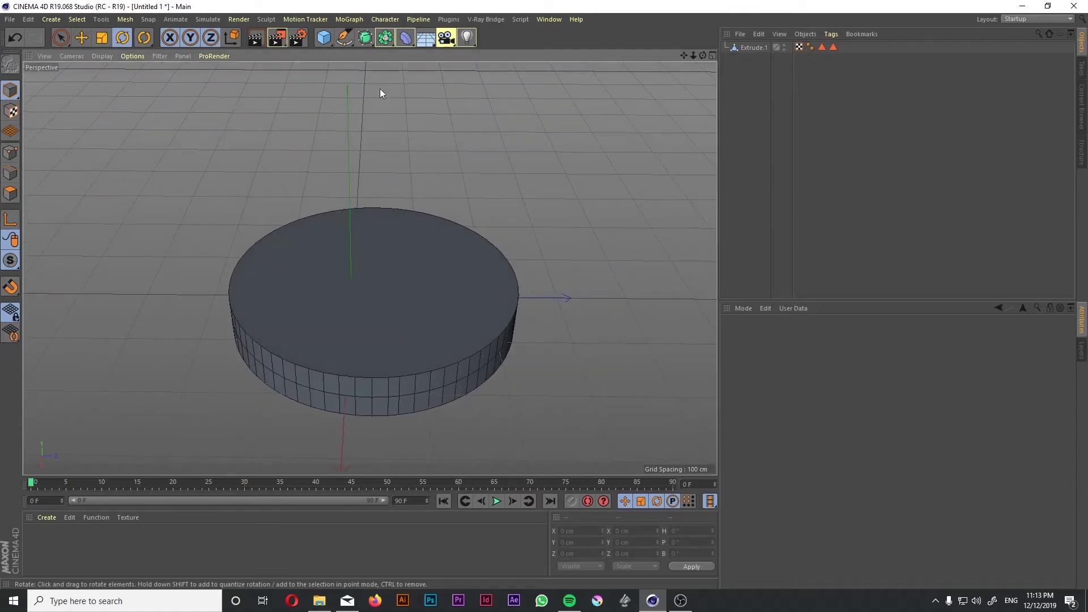
- Add a Subdivision Surface, nest the Extrude.1 disc inside it, and switch the smoothing off after previewing it
click(366, 39)
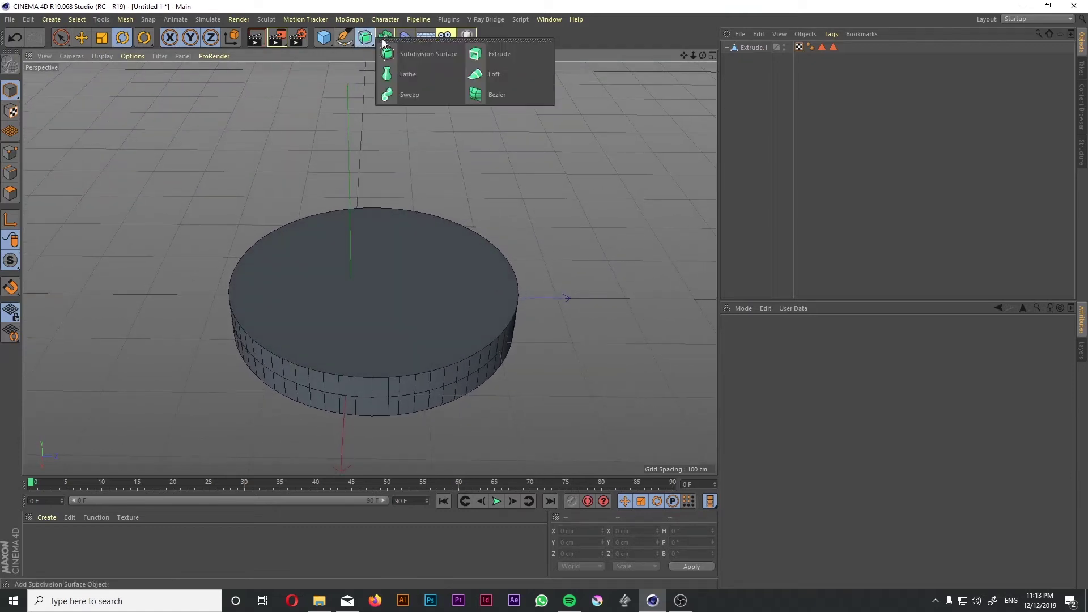
click(425, 56)
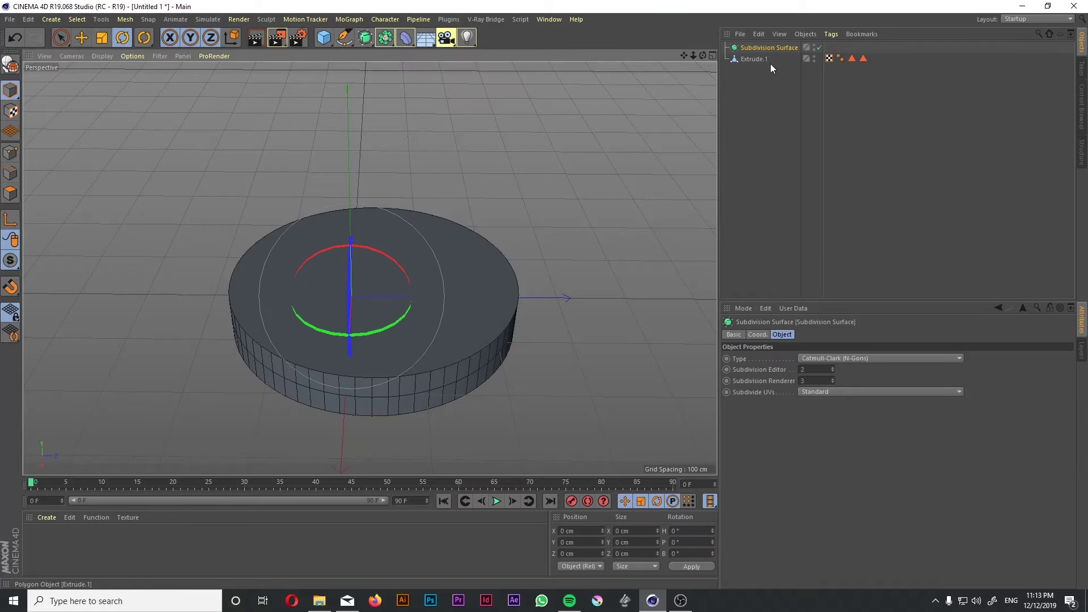
drag(759, 51, 757, 48)
alt+drag(597, 200, 604, 165)
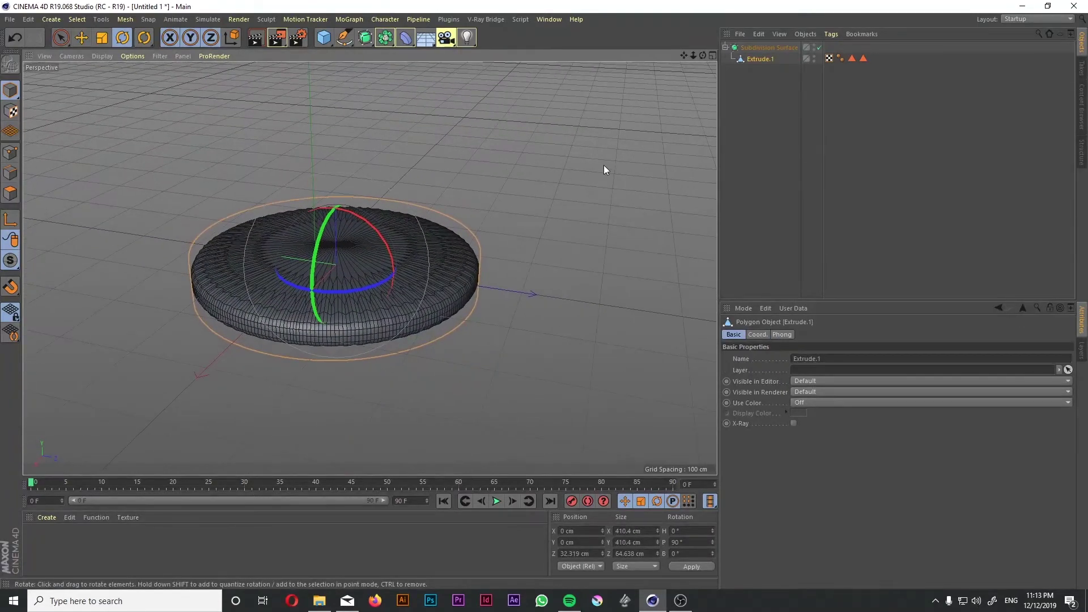
click(819, 47)
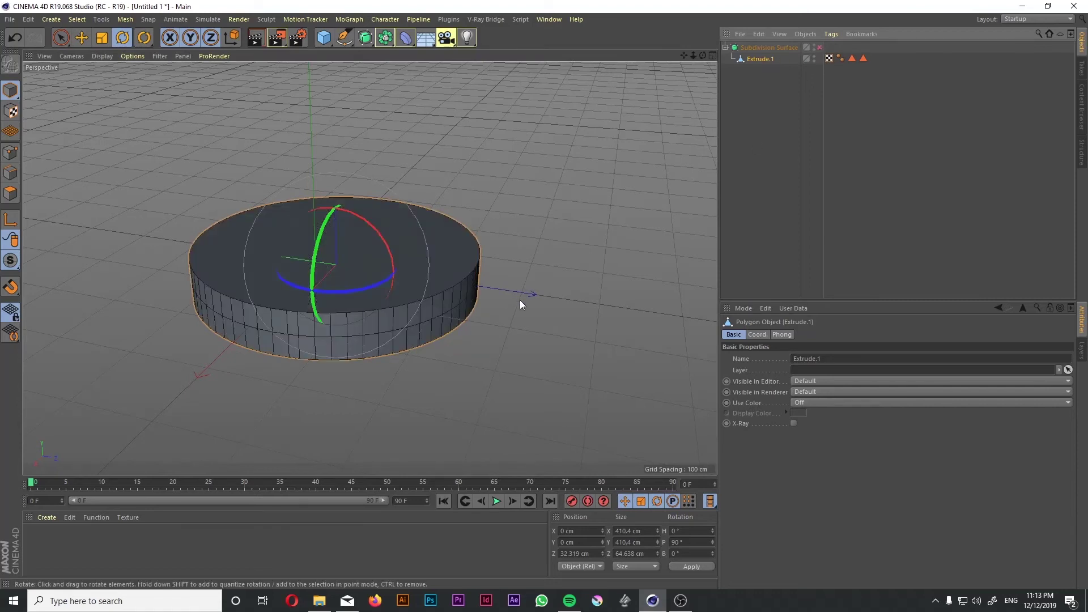
- Loop-select the edge ring around the middle of the disc's side and scale it outward to about 571 cm in diameter
click(10, 174)
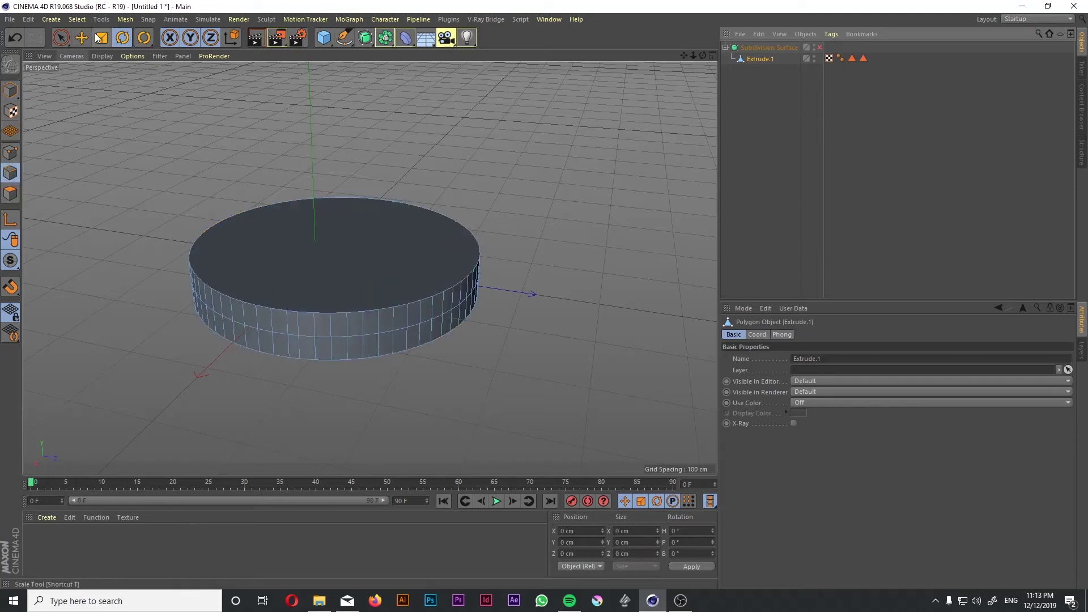
click(78, 20)
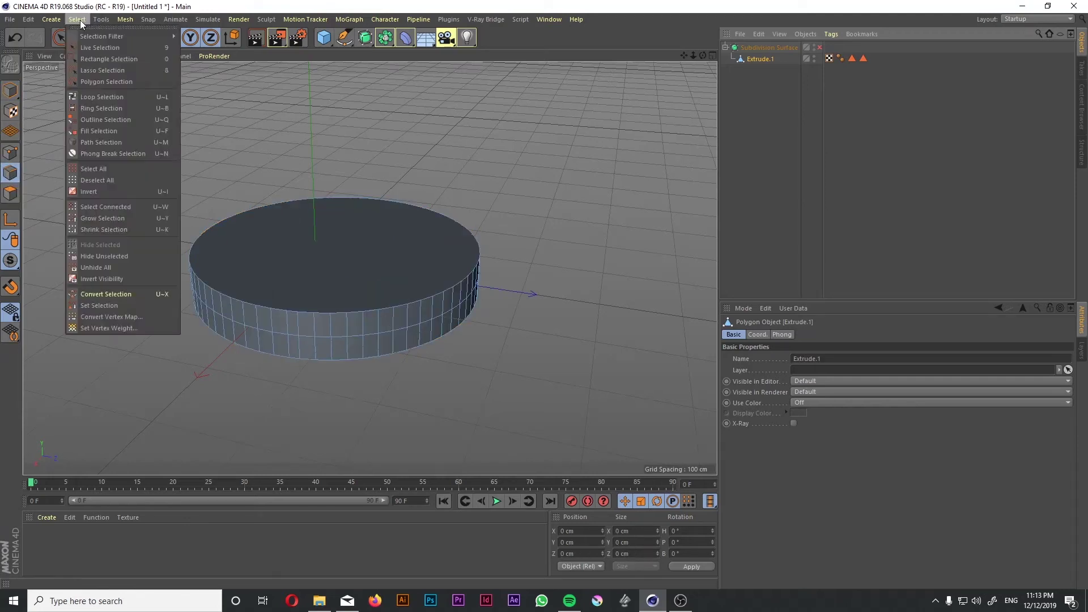
click(92, 98)
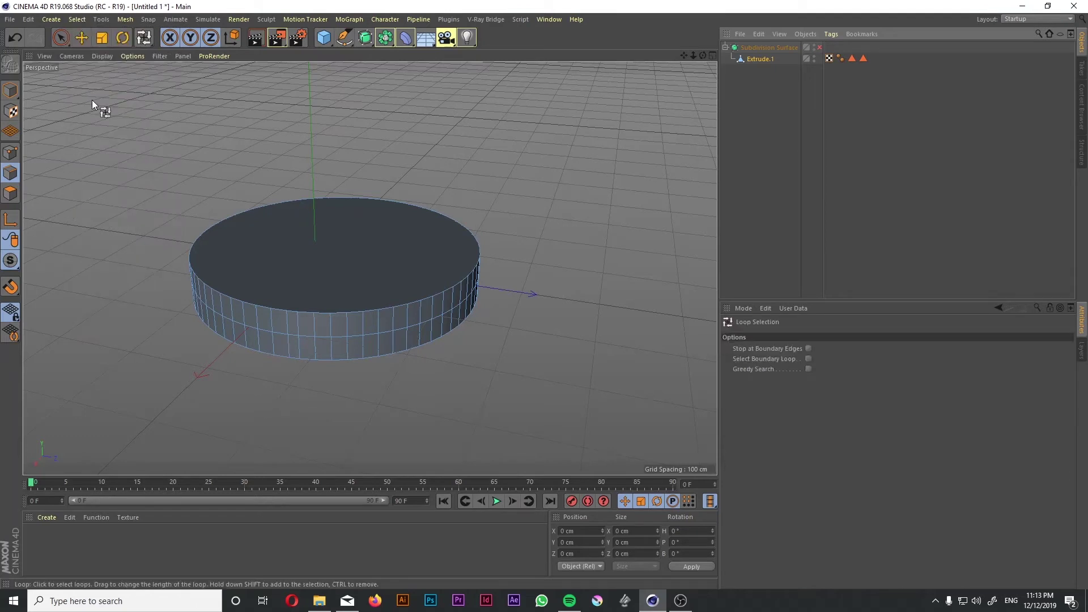
click(292, 334)
alt+drag(298, 333, 321, 343)
scroll(401, 333, down, 3)
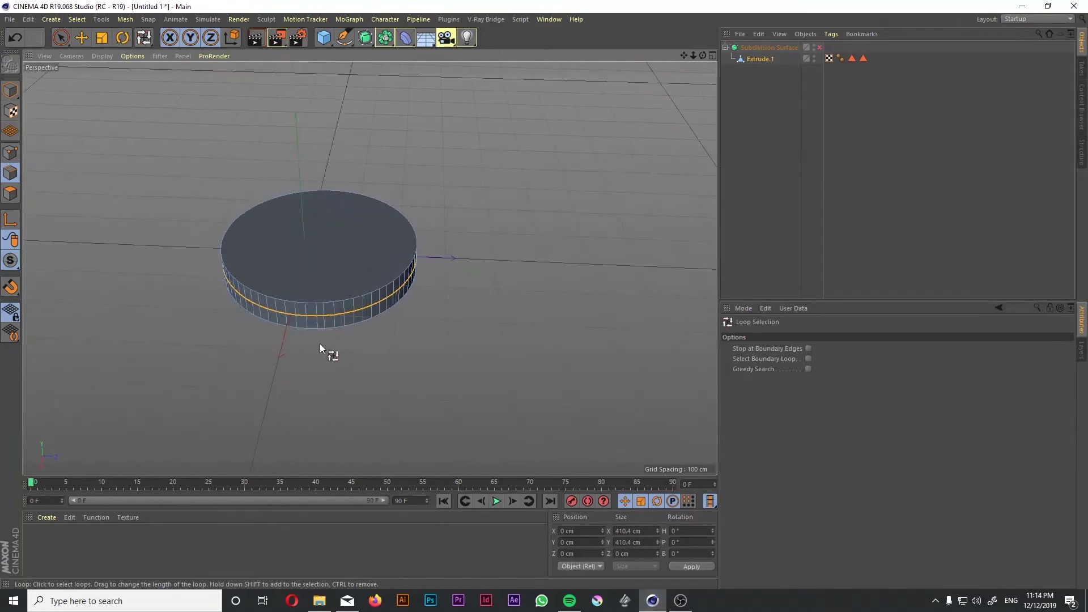
click(102, 37)
drag(444, 219, 582, 235)
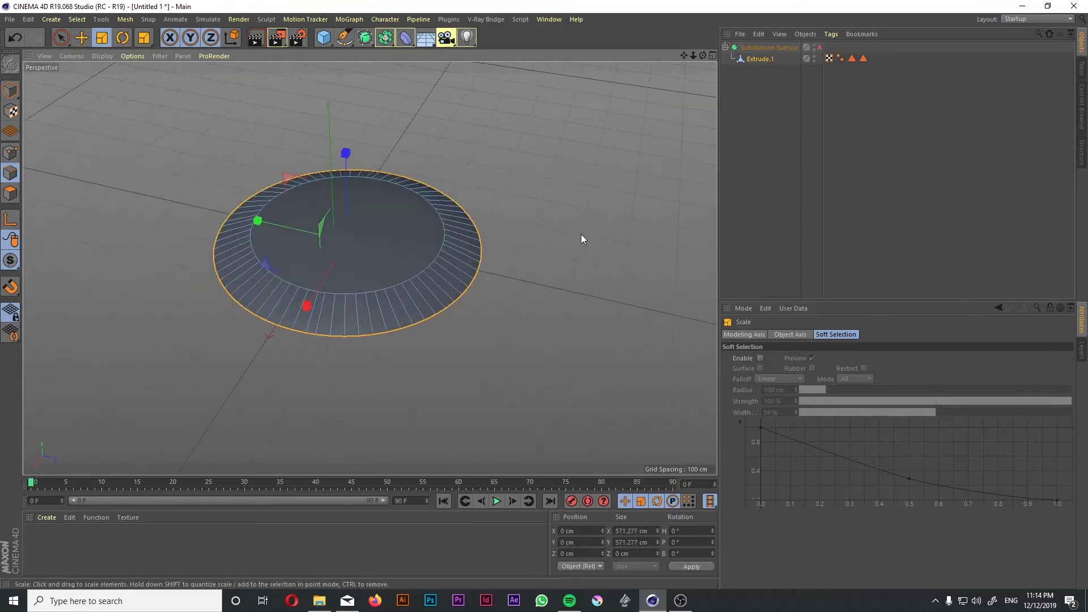
- Select the disc's upper cap polygon and inset it with Extrude Inner at an offset of 121 cm
click(11, 193)
click(311, 241)
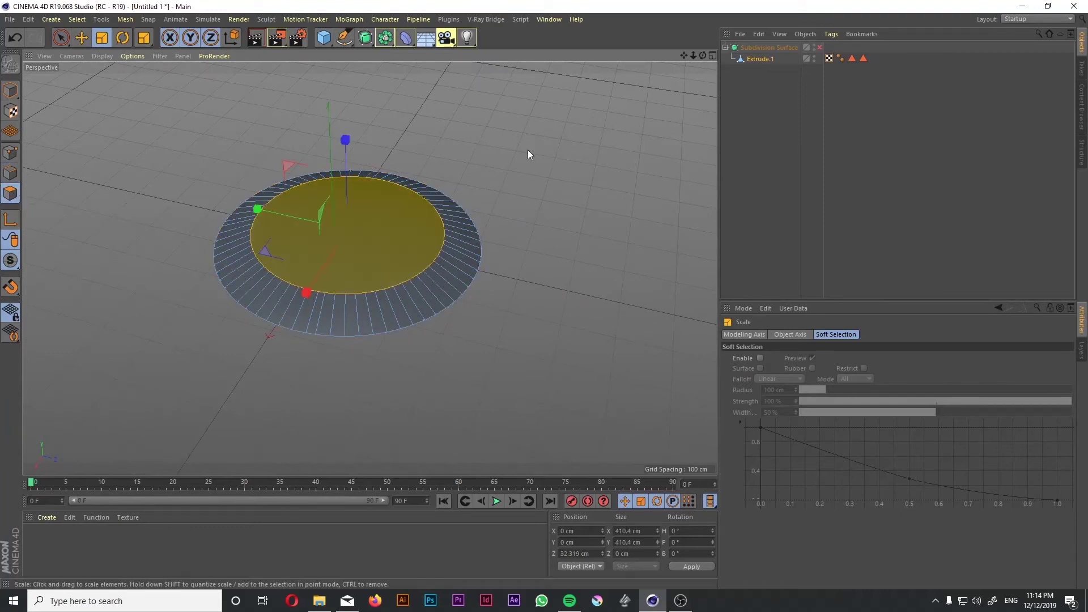
right_click(360, 253)
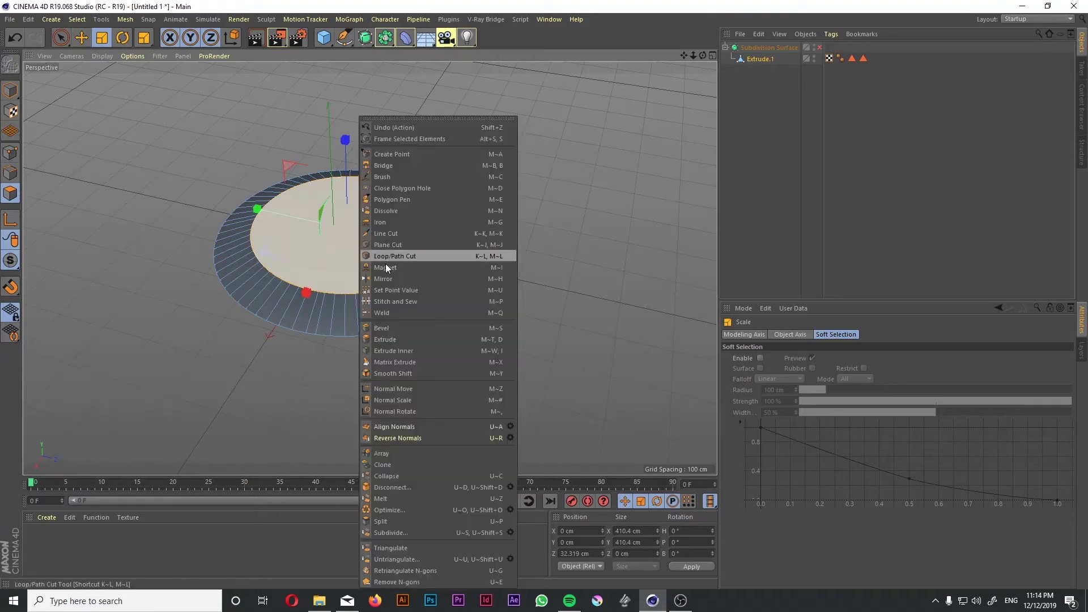
click(399, 354)
drag(546, 139, 618, 143)
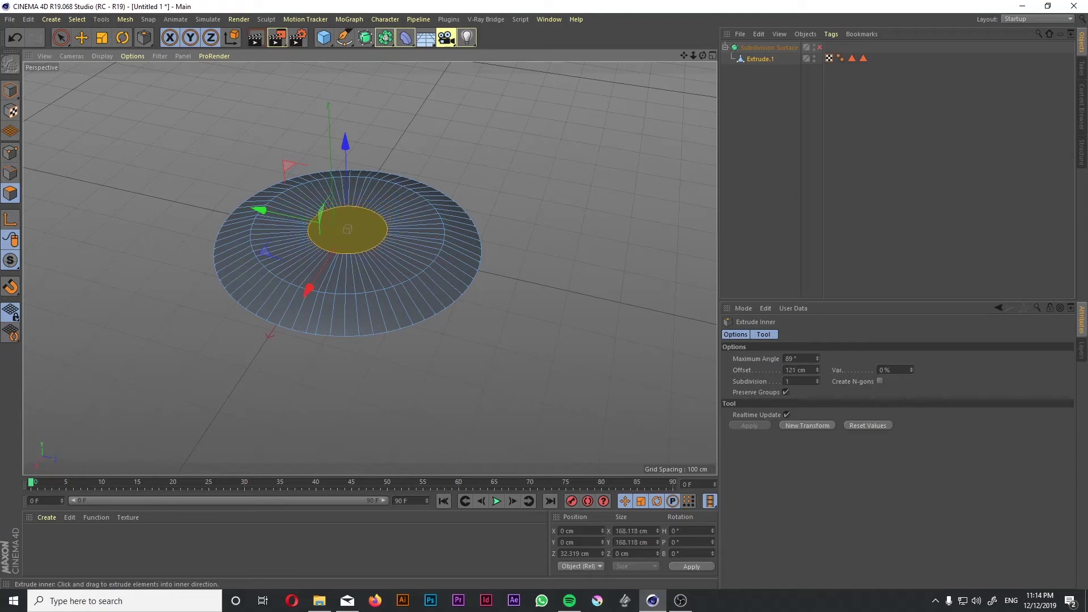
alt+drag(473, 223, 439, 220)
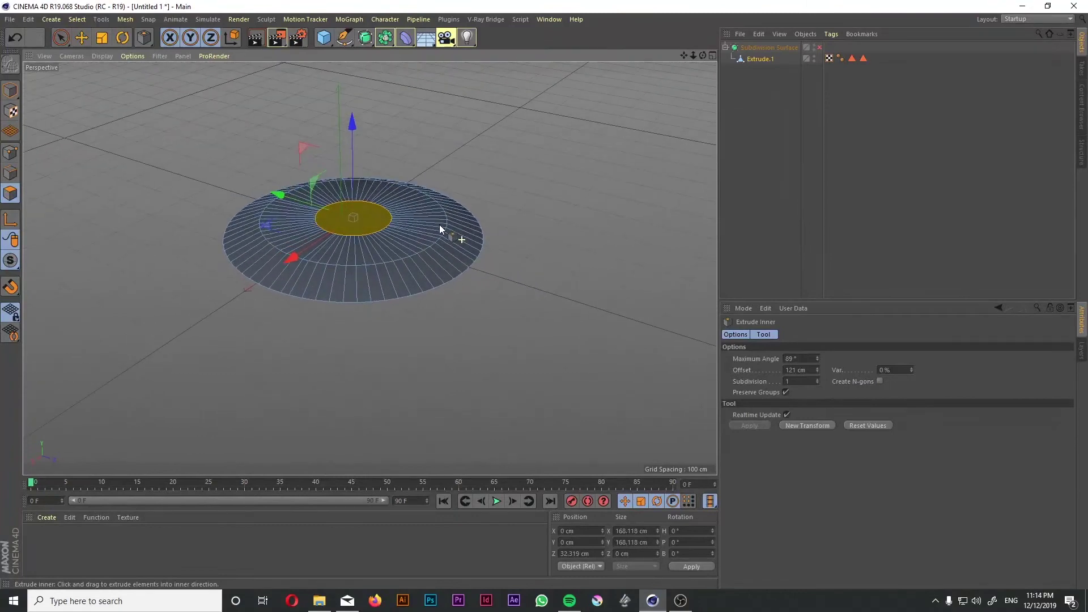
scroll(352, 138, up, 2)
drag(356, 155, 352, 164)
key(ctrl+z)
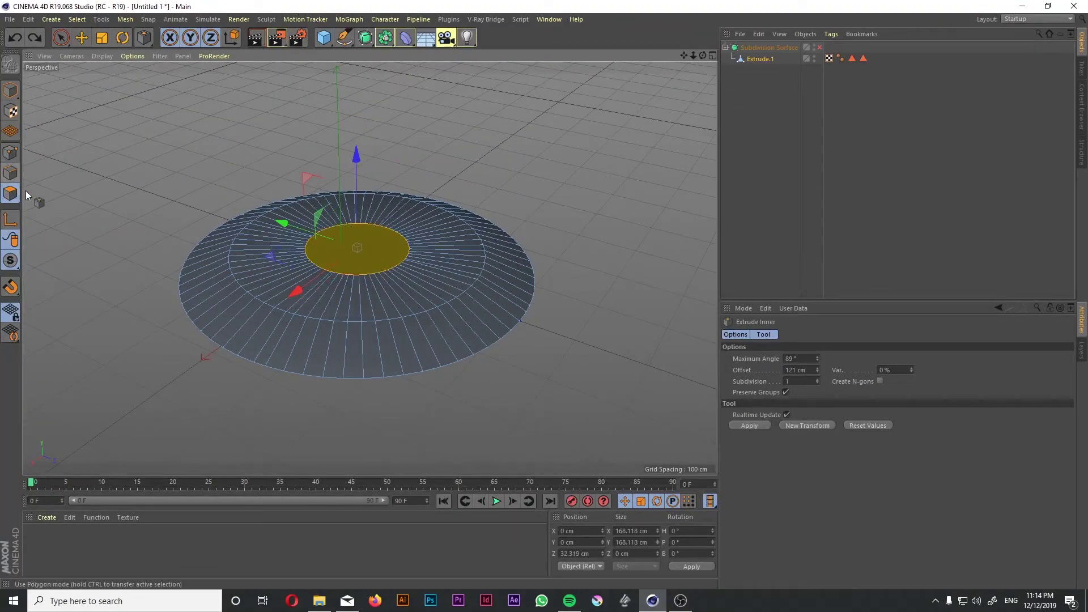
- Extrude the inset cap polygon downward with an offset of -55.5 cm to form a recess
right_click(379, 241)
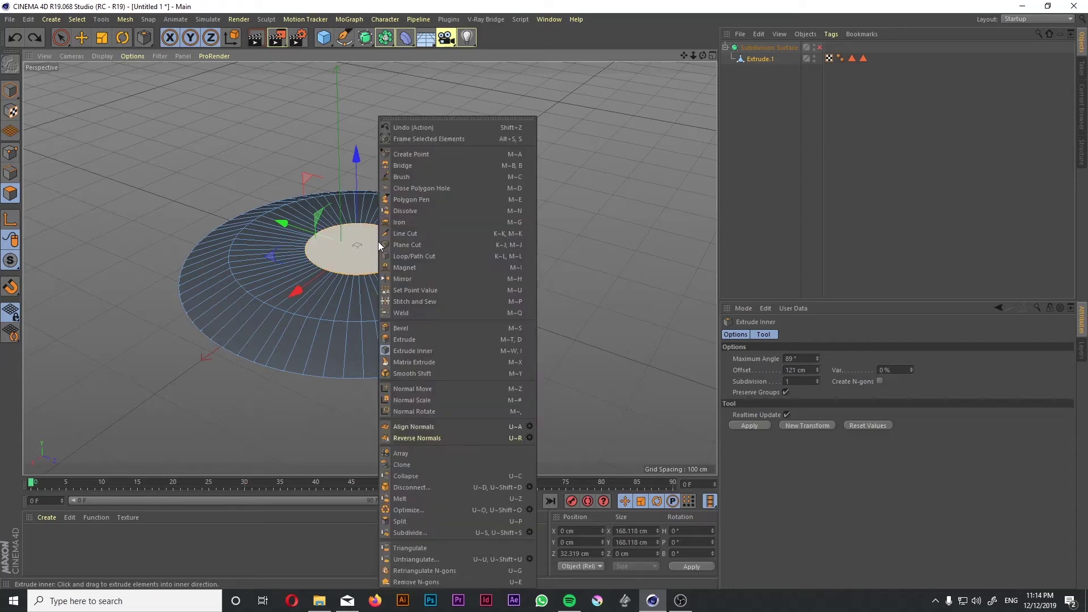
click(403, 339)
drag(411, 190, 381, 190)
alt+drag(572, 105, 496, 173)
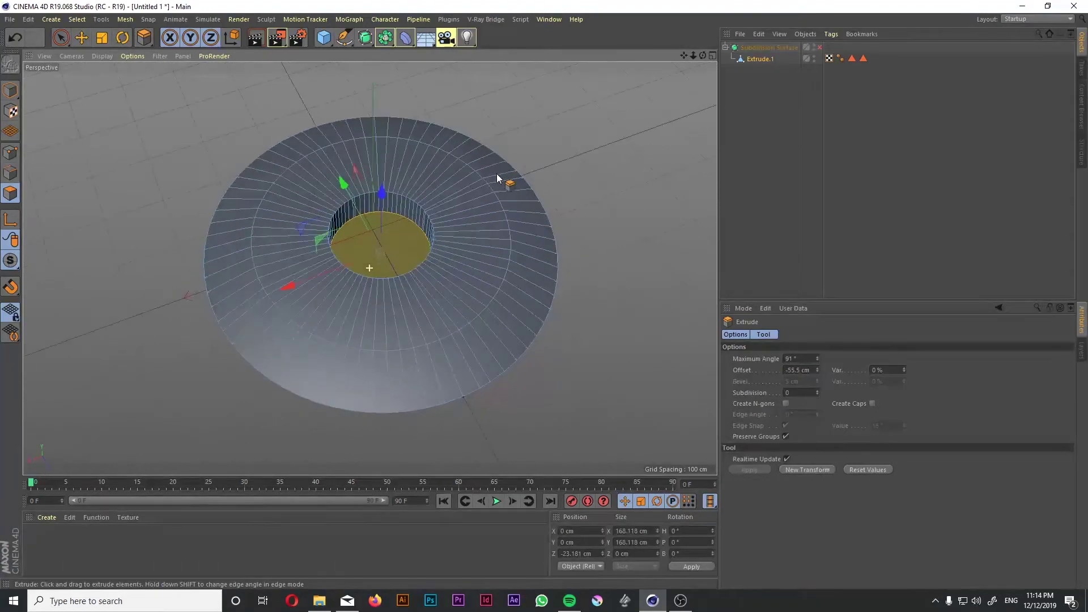
- Scale the recess floor polygon down to about 157 cm across and switch the Subdivision Surface back on
click(103, 40)
drag(454, 137, 462, 165)
click(820, 47)
alt+drag(533, 272, 541, 182)
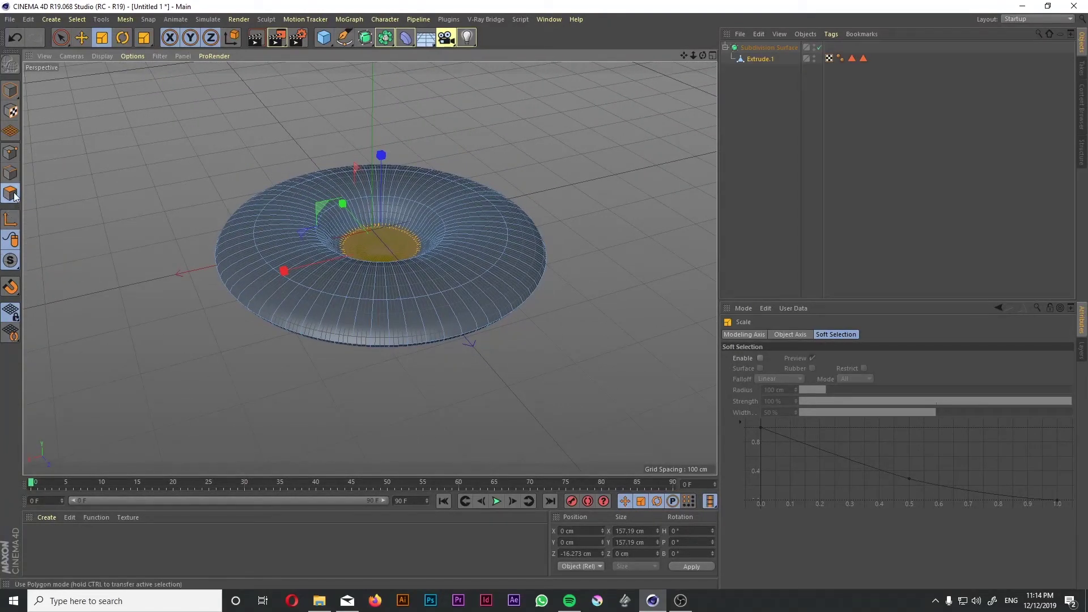
- Loop-select the edge ring at the recess's upper rim and scale it outward to about 323 cm in diameter
click(13, 176)
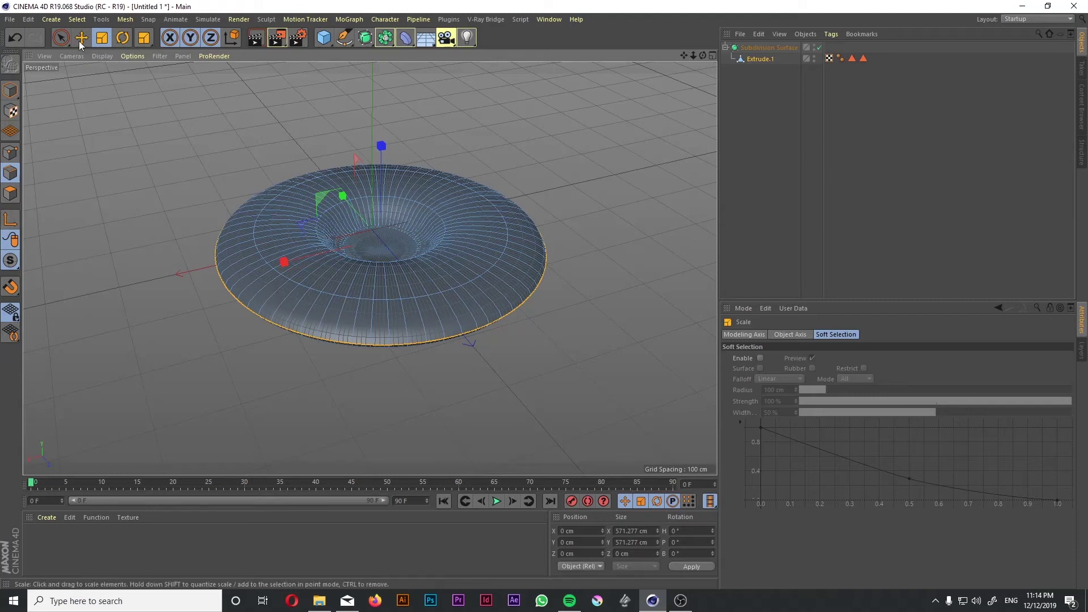
click(77, 19)
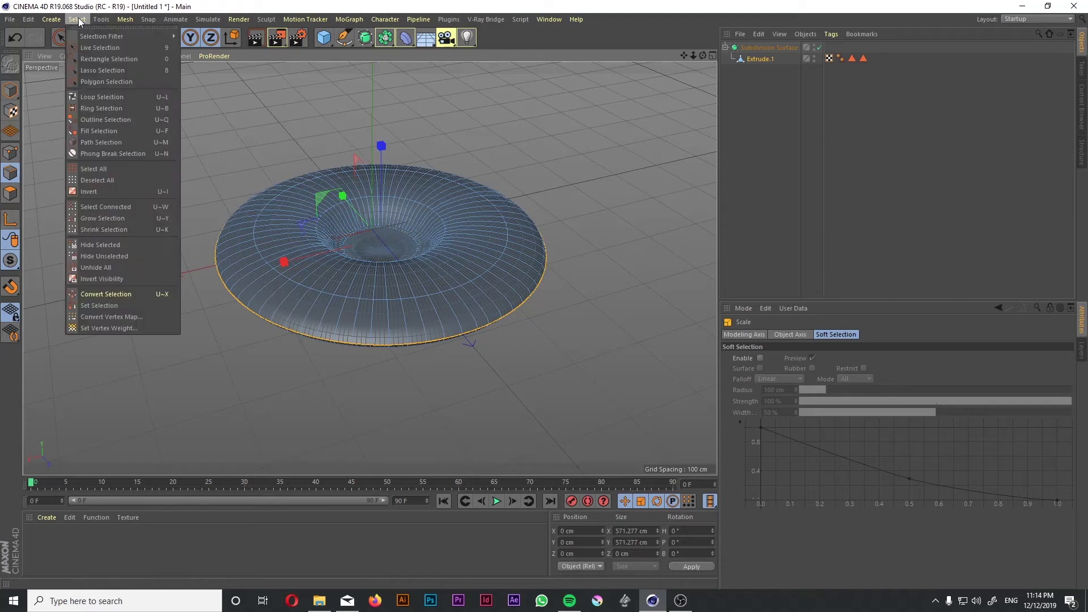
click(93, 97)
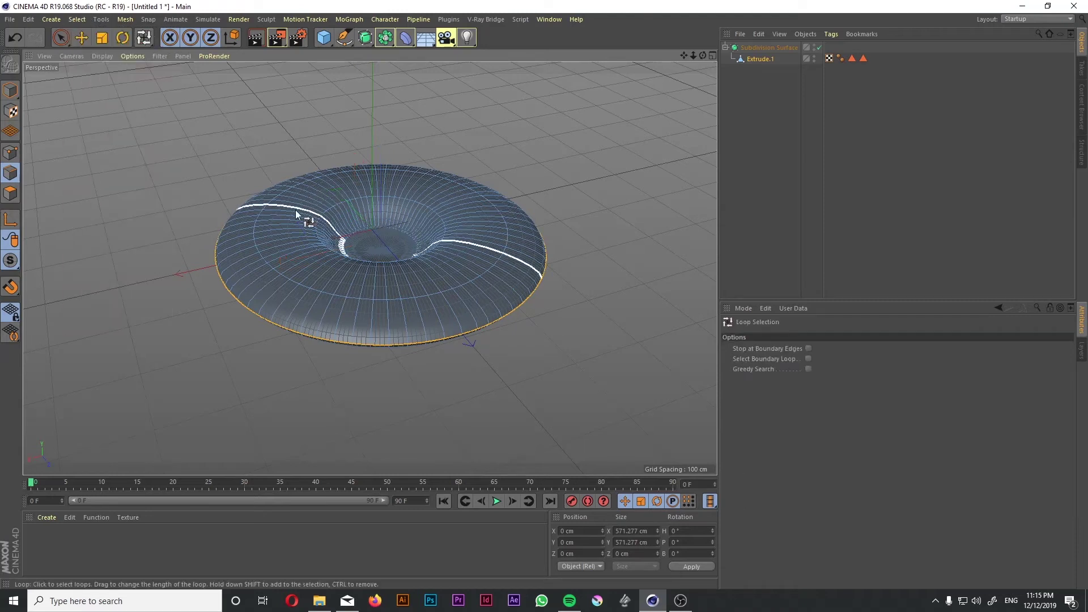
click(317, 229)
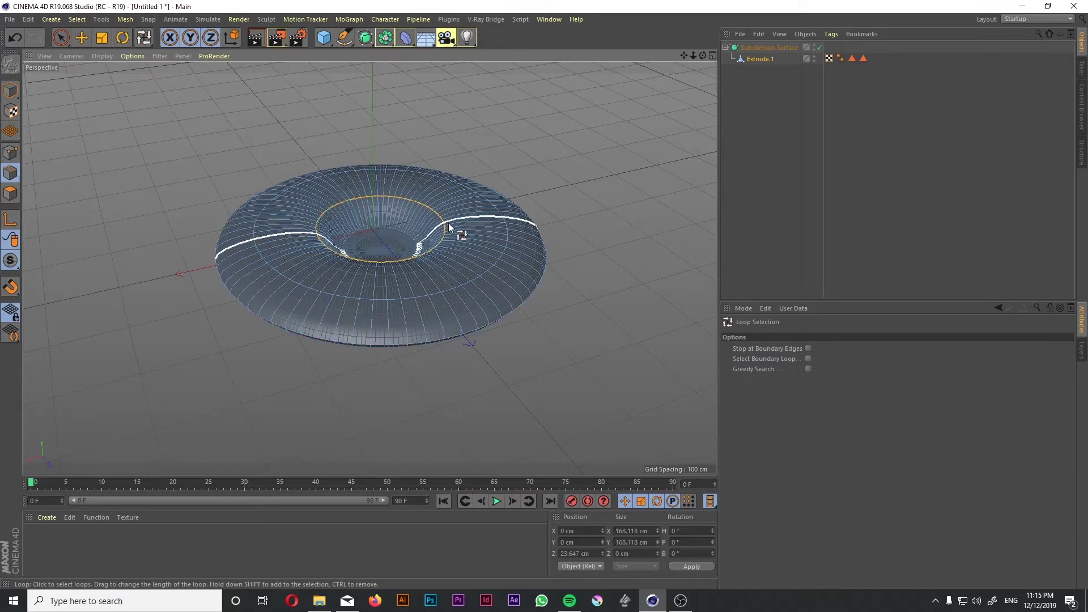
key(t)
drag(471, 161, 833, 106)
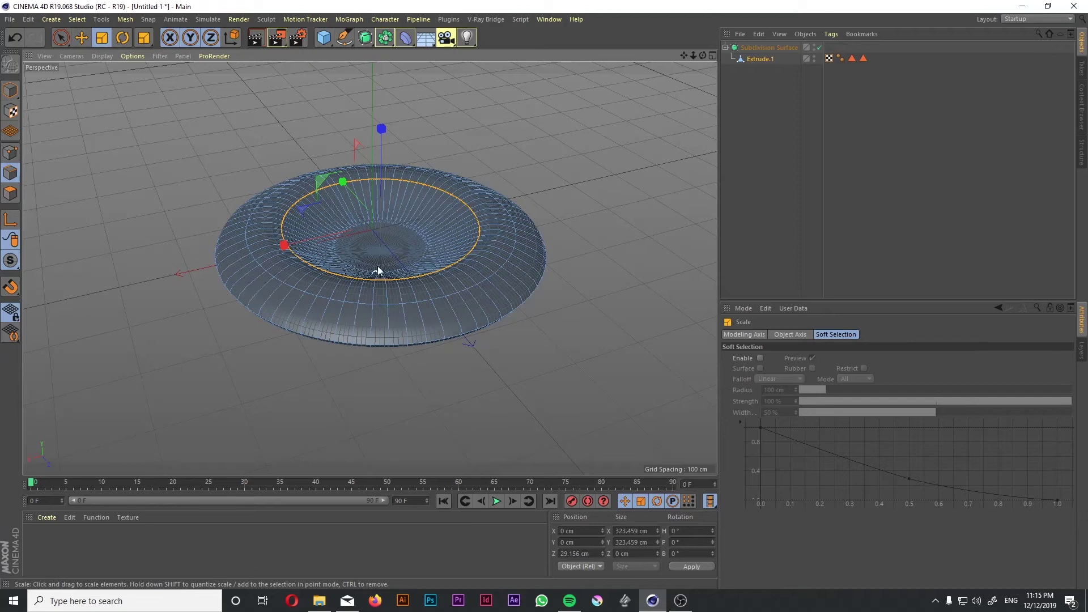
- Enlarge the polygon at the floor of the recess with the Scale tool, and deselect the object
alt+drag(464, 148, 462, 187)
click(11, 193)
drag(357, 252, 712, 136)
alt+drag(479, 195, 452, 160)
scroll(452, 162, down, 4)
alt+drag(458, 202, 419, 251)
click(764, 130)
- Loop-select the outermost edge ring of Extrude.1, scale it outward to about 636 cm across, and return to Model mode
click(8, 176)
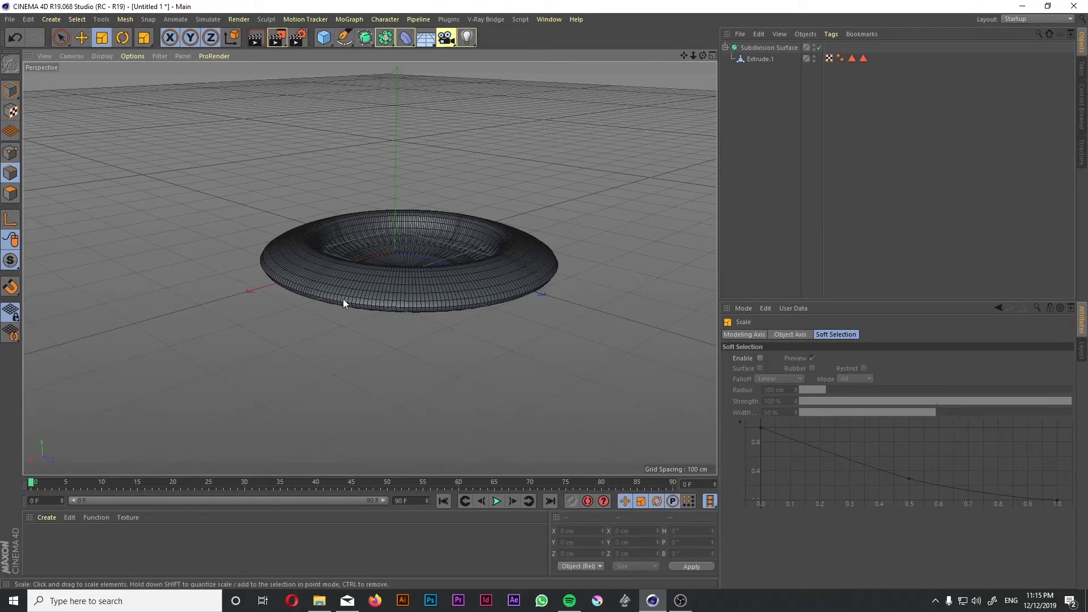
click(760, 59)
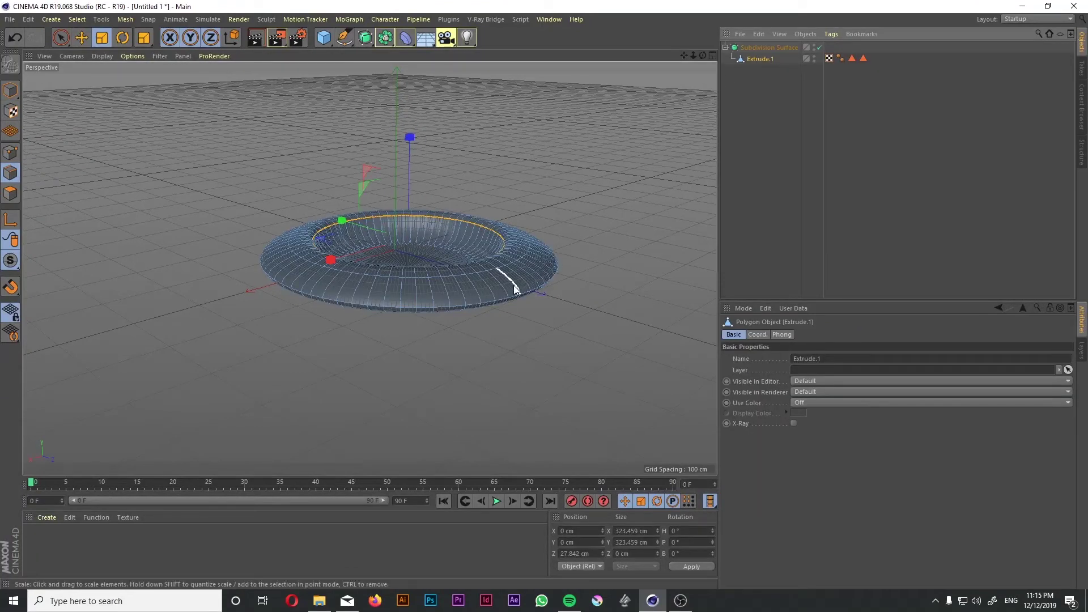
click(76, 18)
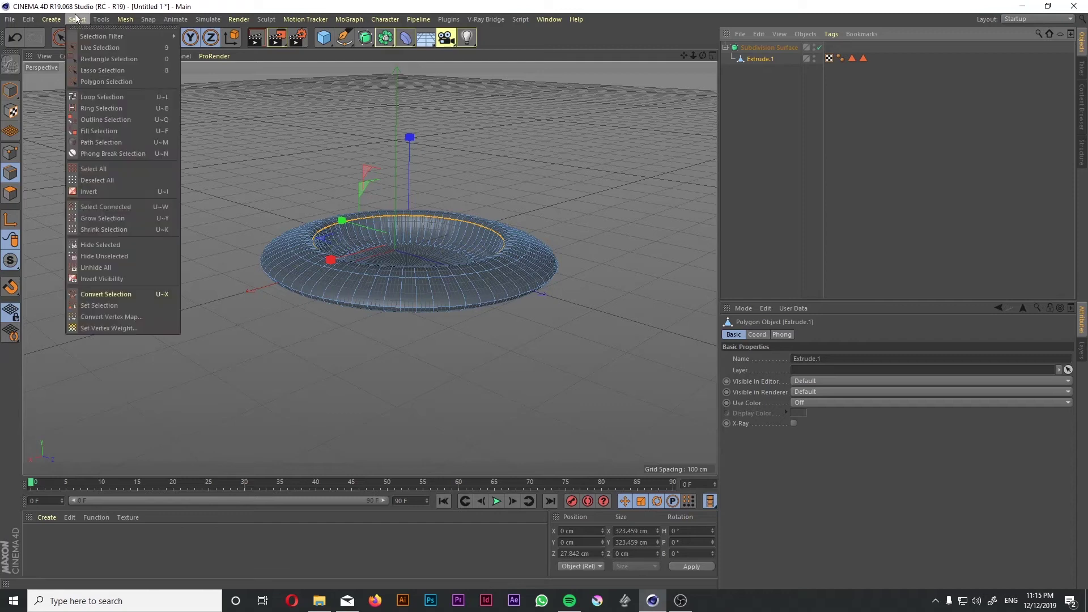
click(82, 98)
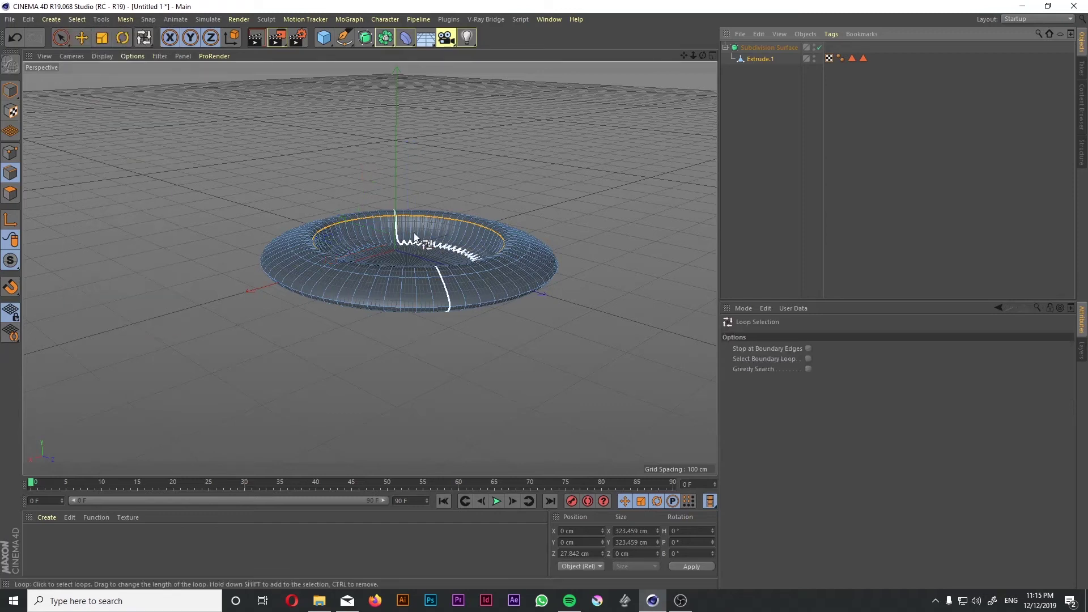
click(454, 308)
key(t)
drag(453, 306, 594, 252)
click(10, 90)
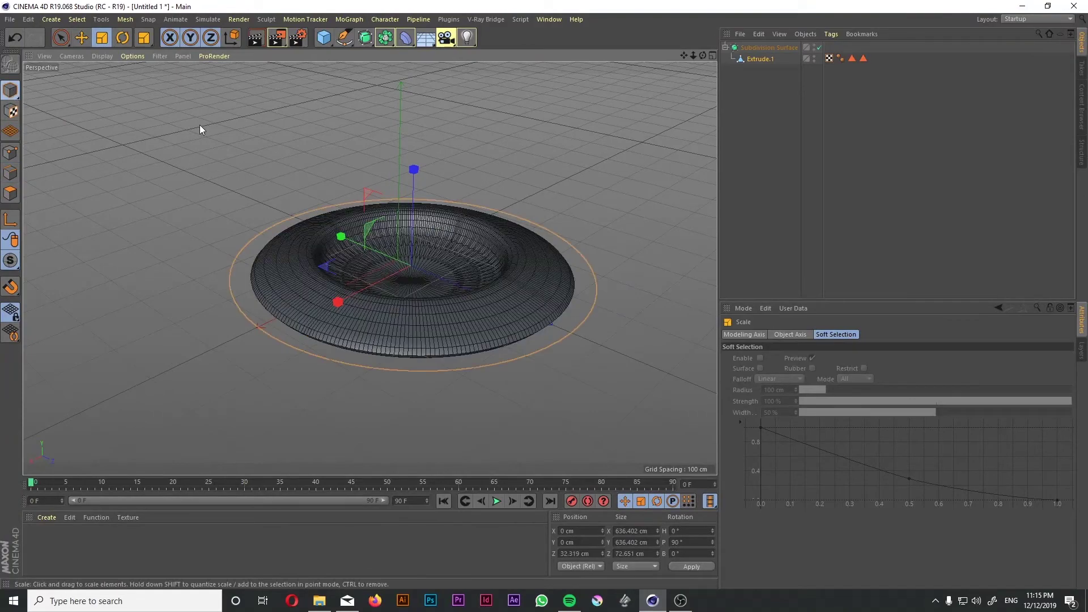
click(102, 56)
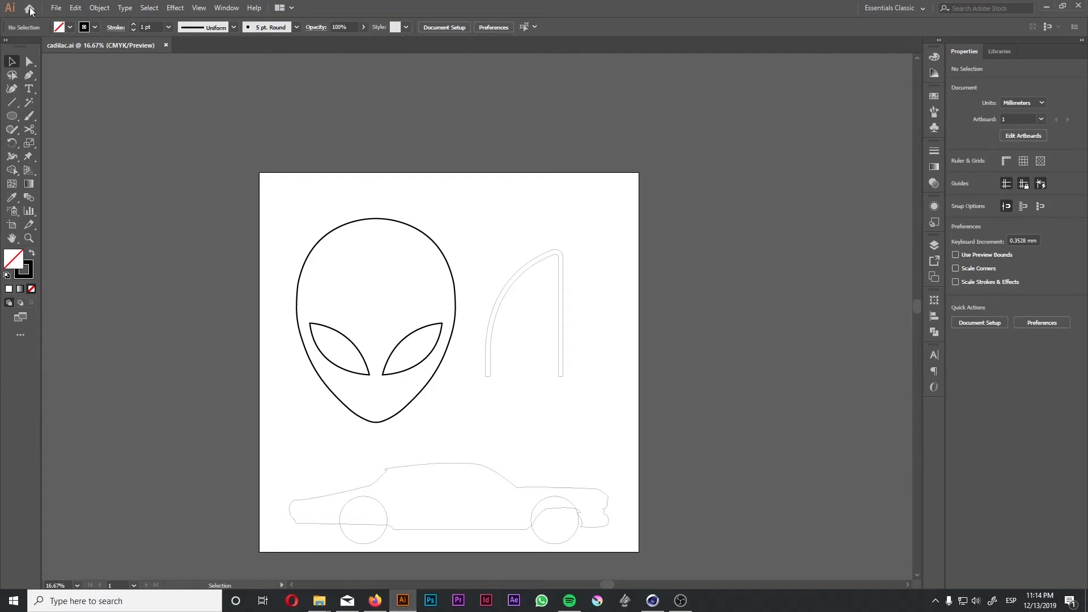
- In Illustrator, save the drawing with the alien head, arch profile and car under the new name cadilac 2
click(56, 7)
click(94, 111)
click(126, 249)
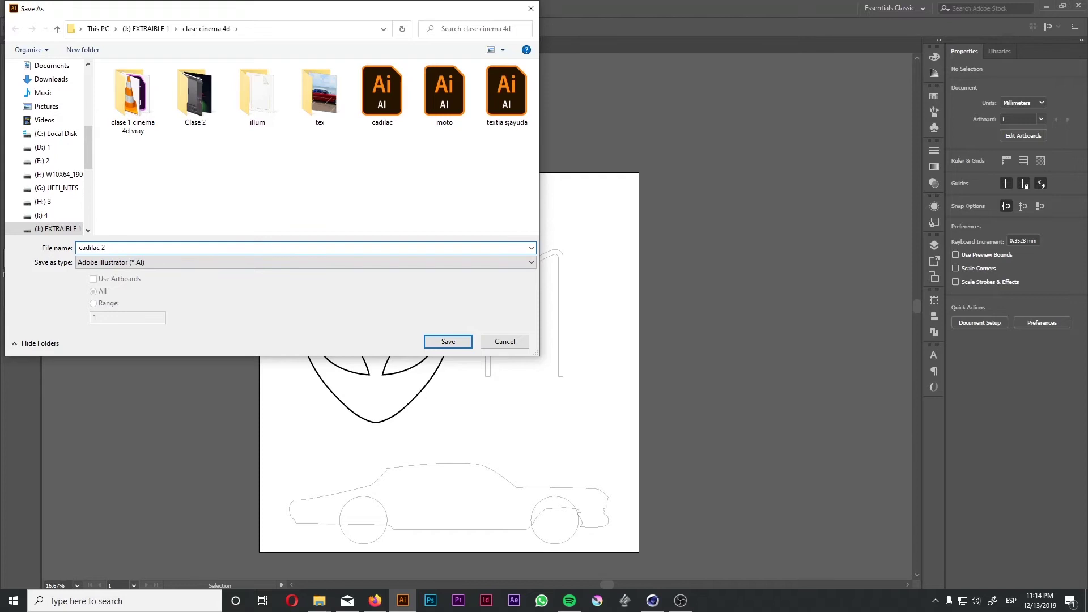
click(445, 343)
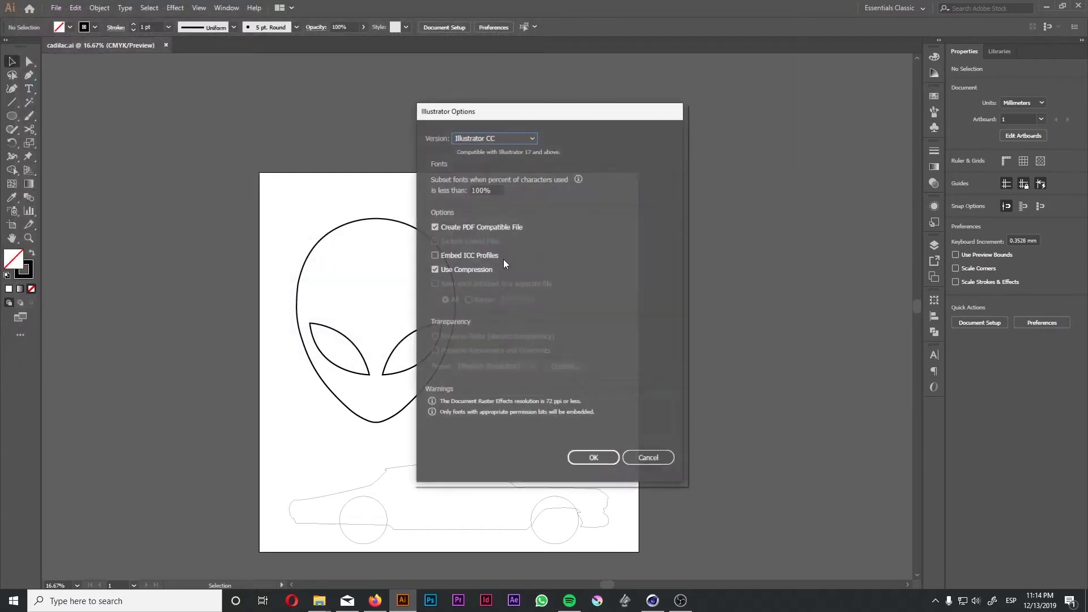
- Set the saved file's version to Illustrator 8, and quit Illustrator with its clipboard cleared
click(498, 138)
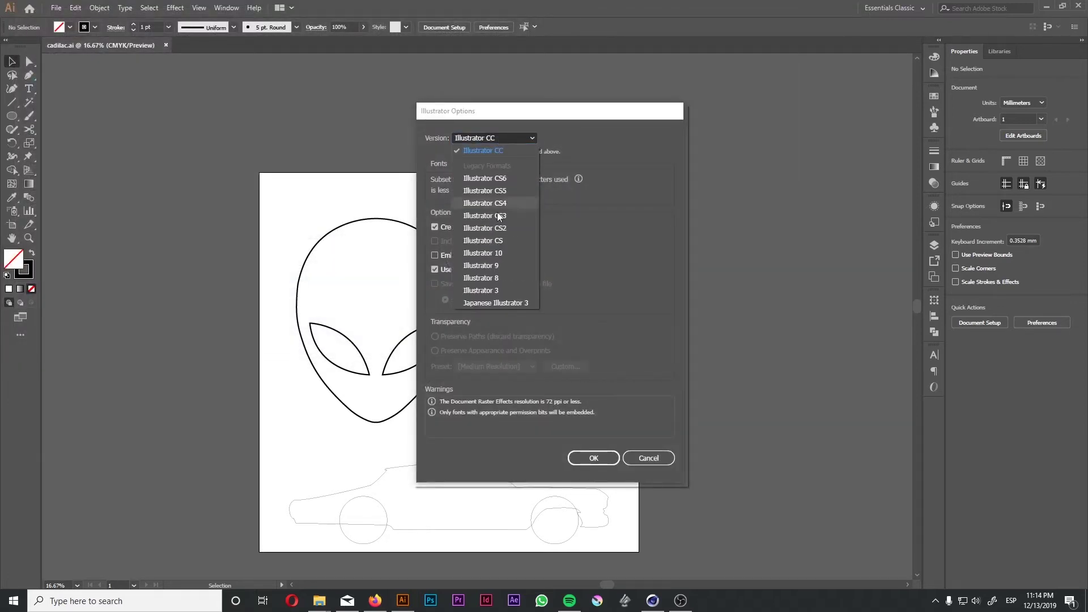
click(502, 278)
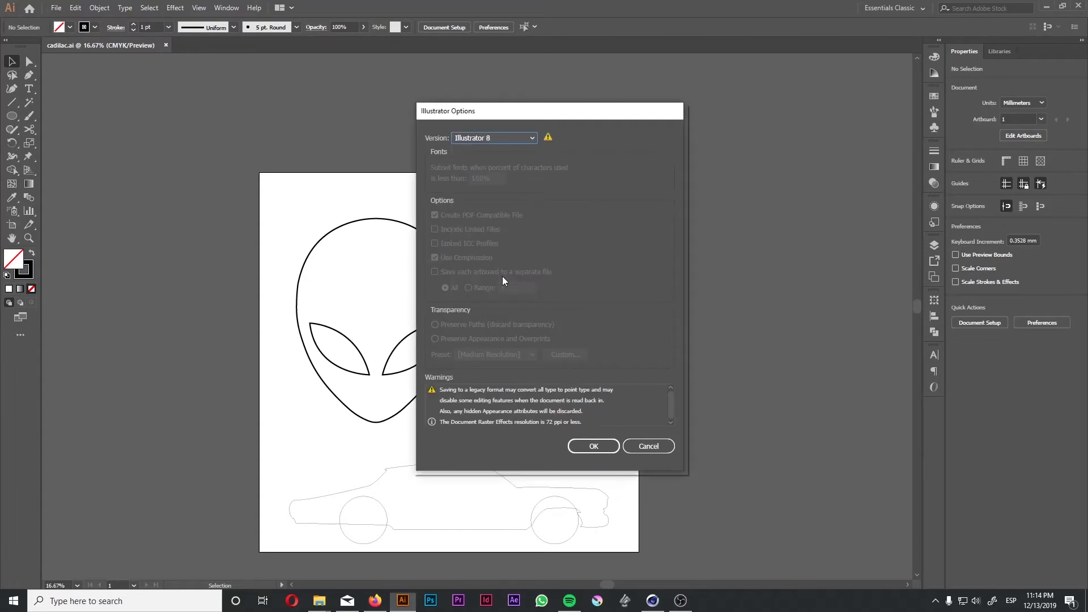
click(604, 448)
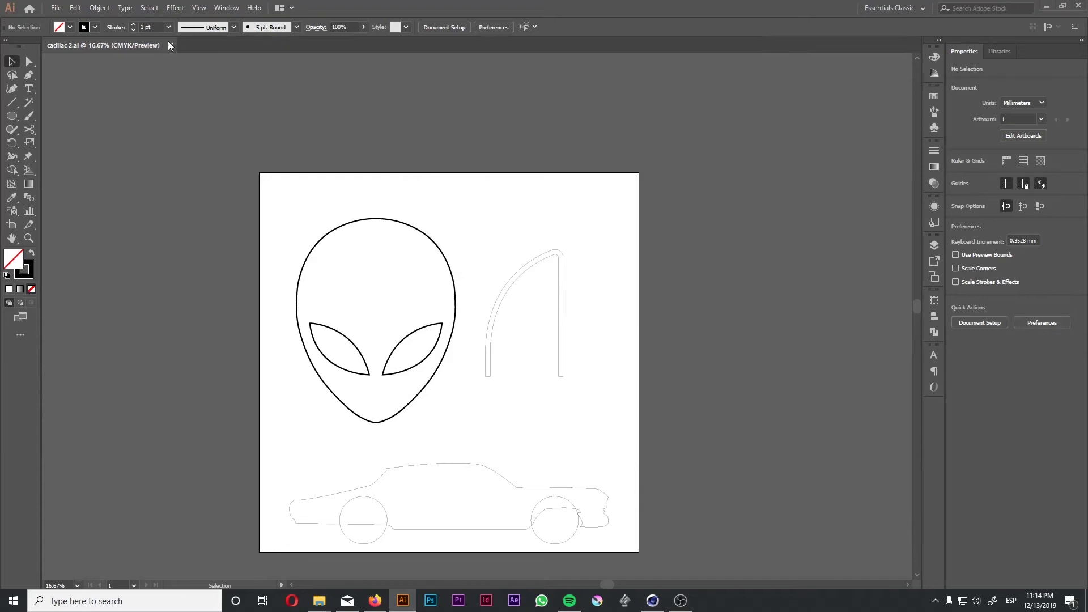
click(1078, 5)
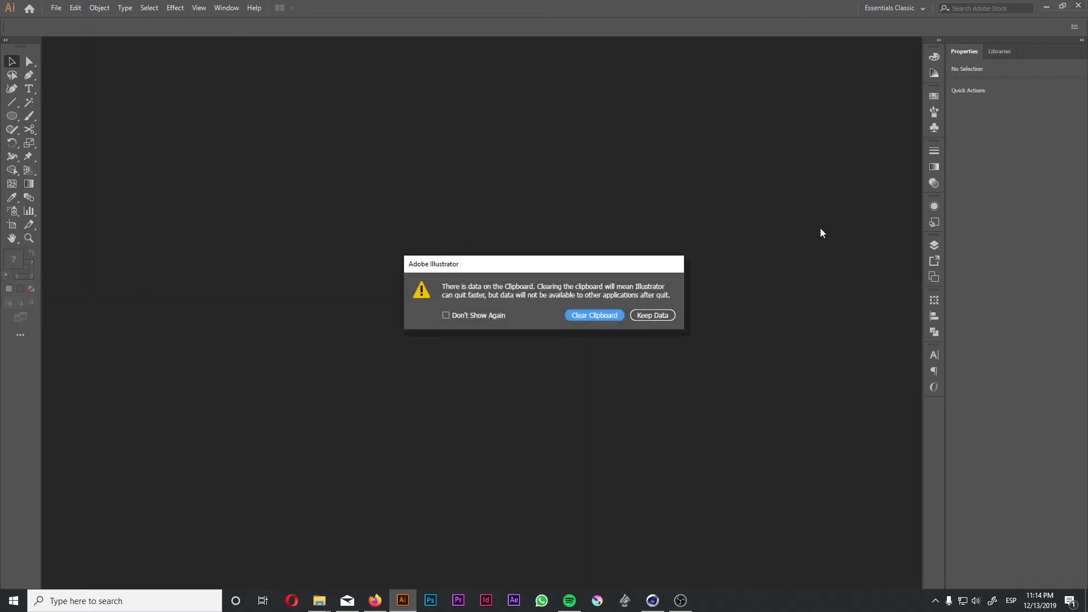
click(605, 318)
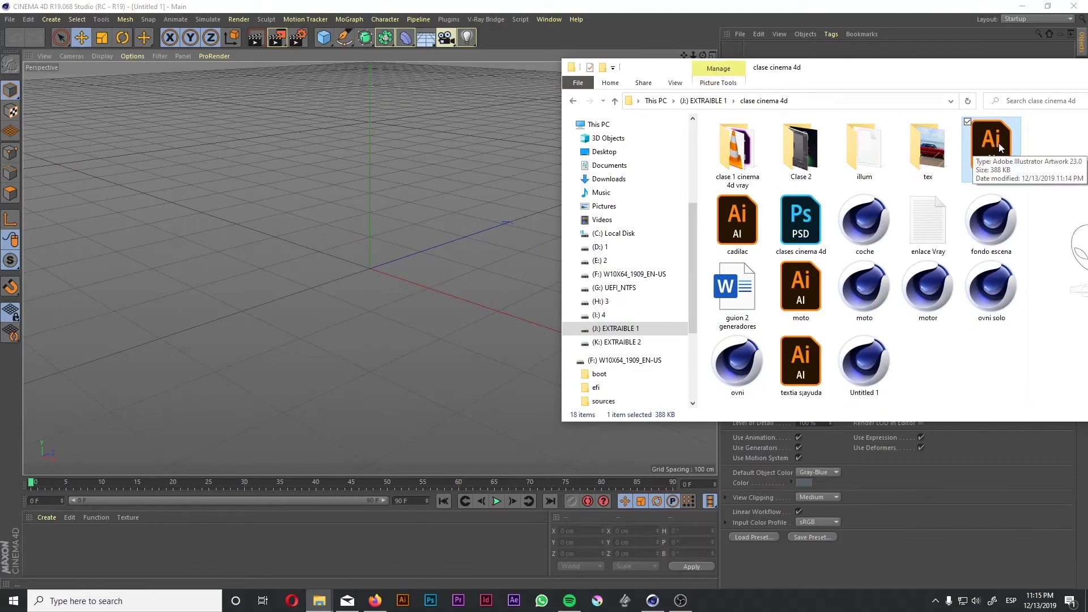
- Import the cadilac 2 Illustrator file into Cinema 4D at a scale of 0.3528 centimetres with Connect Splines off
drag(997, 155, 474, 261)
drag(386, 270, 385, 270)
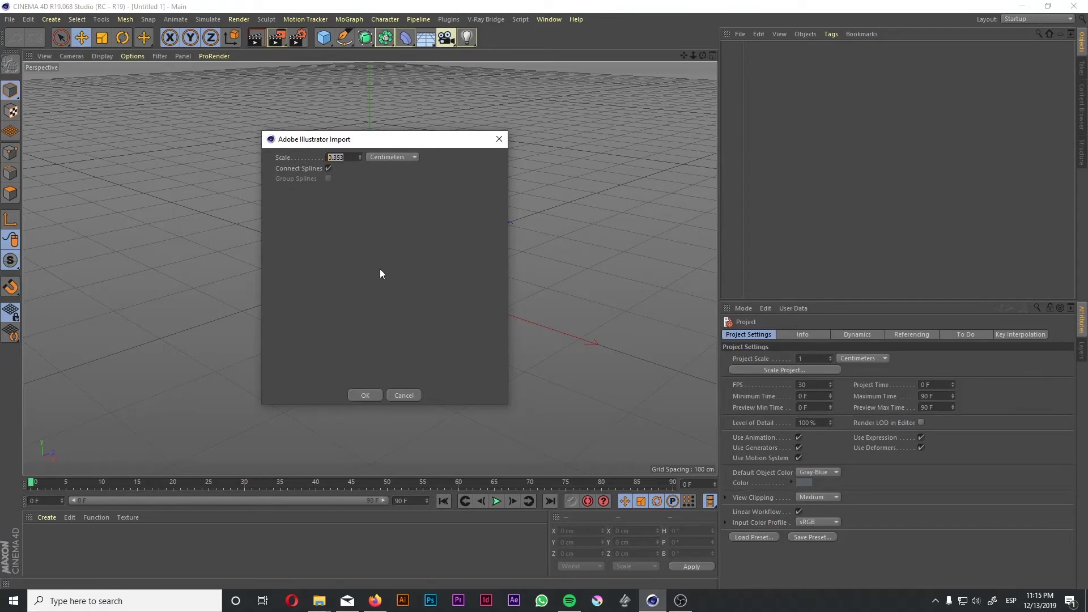
text(1)
drag(349, 161, 310, 154)
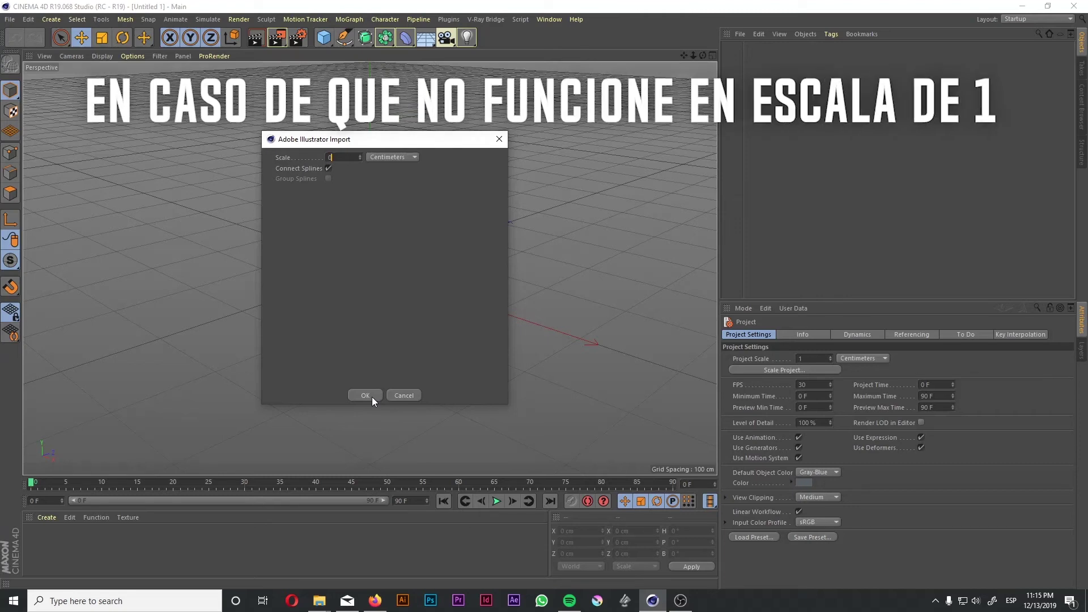
text(0.3528)
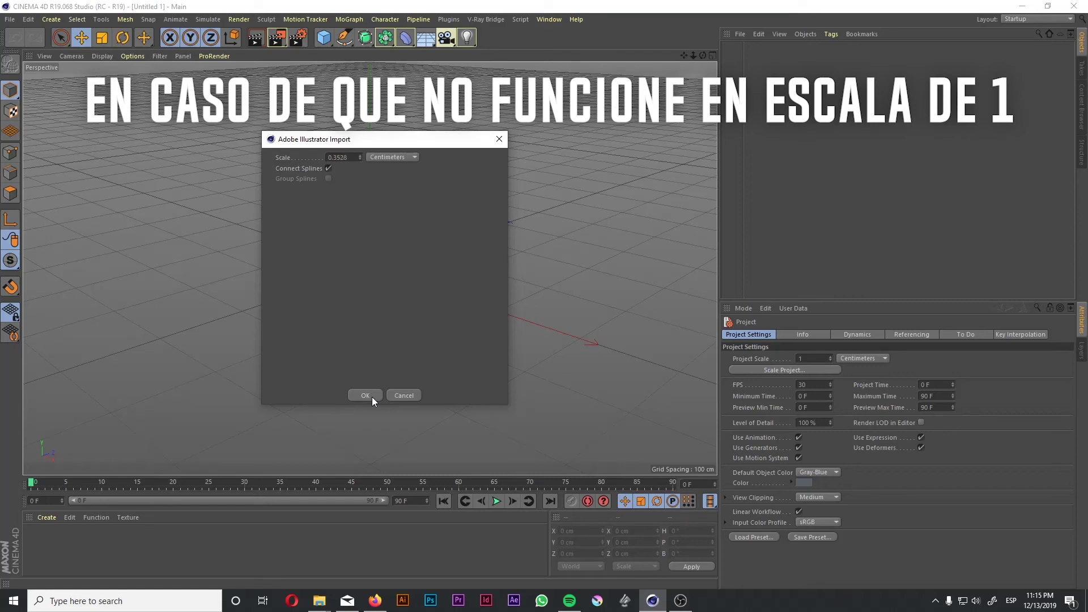
click(328, 168)
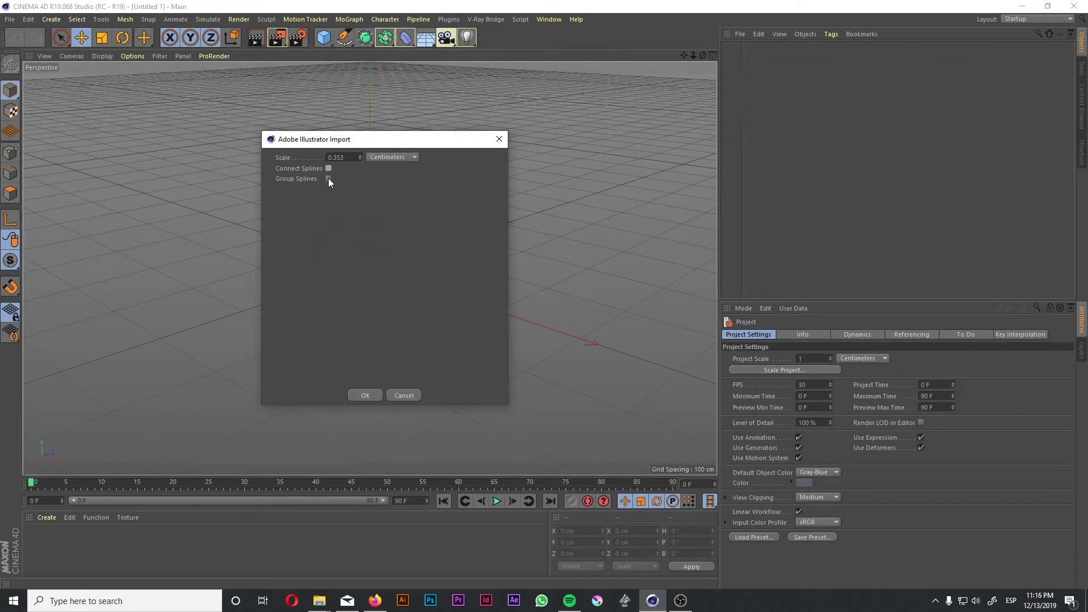
click(371, 395)
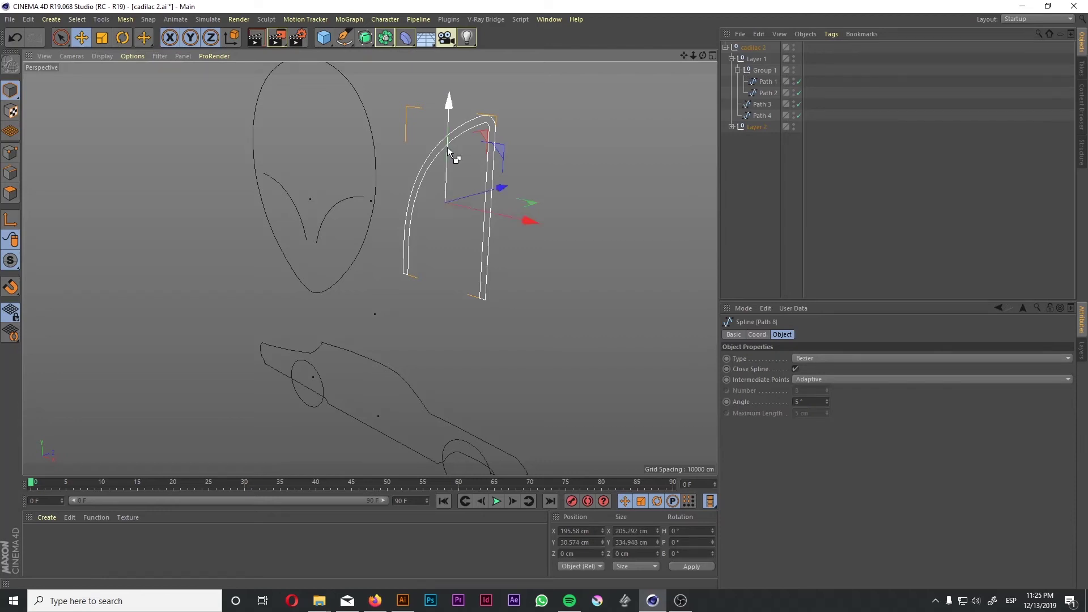
- Isolate the thin arch-shaped profile spline by cutting it, removing the whole remaining cadilac 2 hierarchy and pasting the spline back
key(Delete)
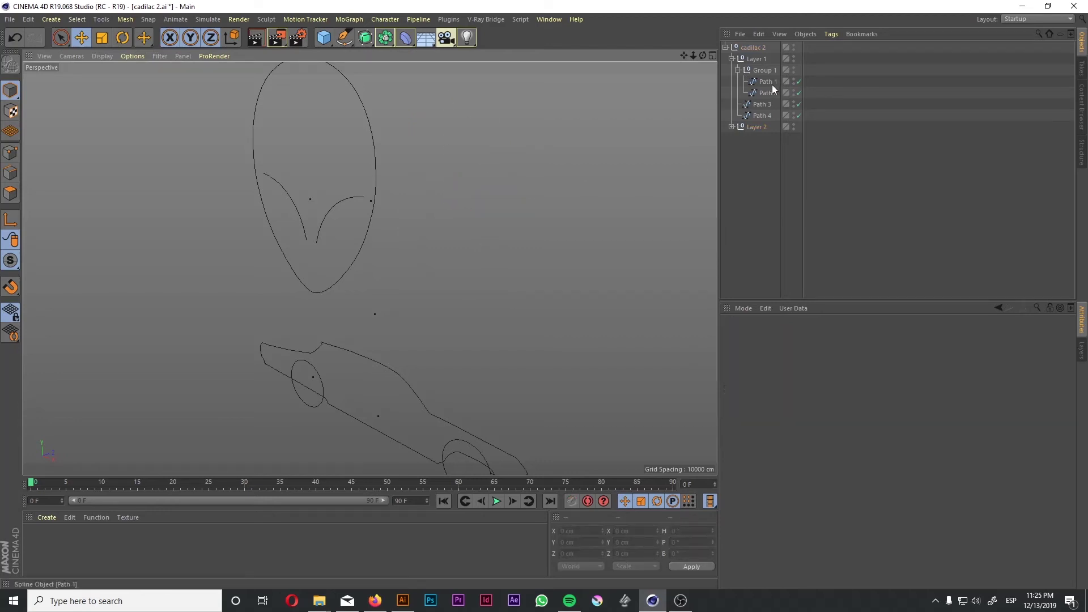
click(757, 127)
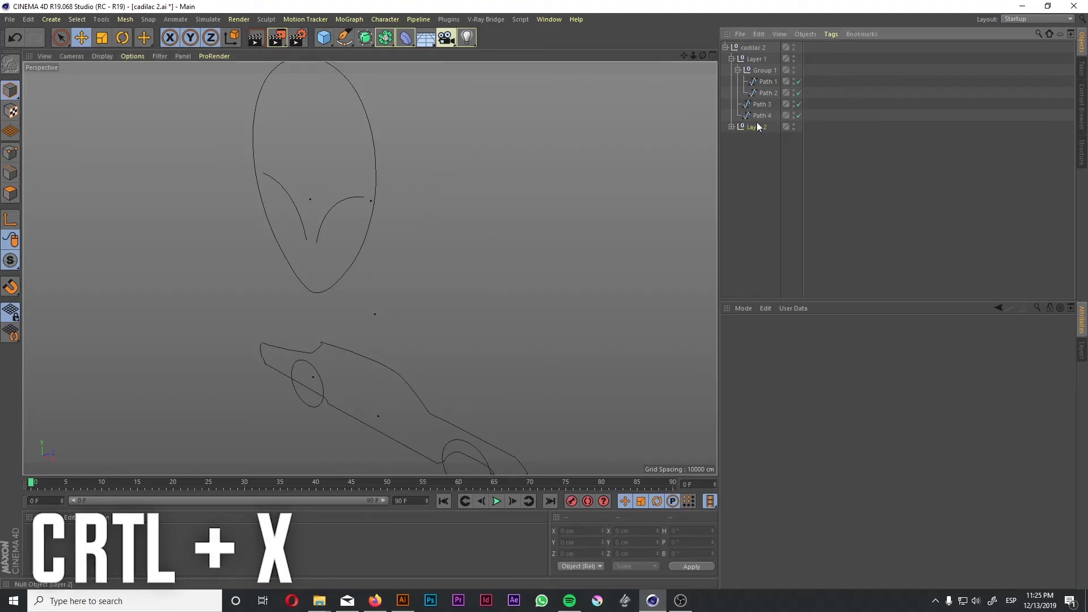
shift+click(753, 48)
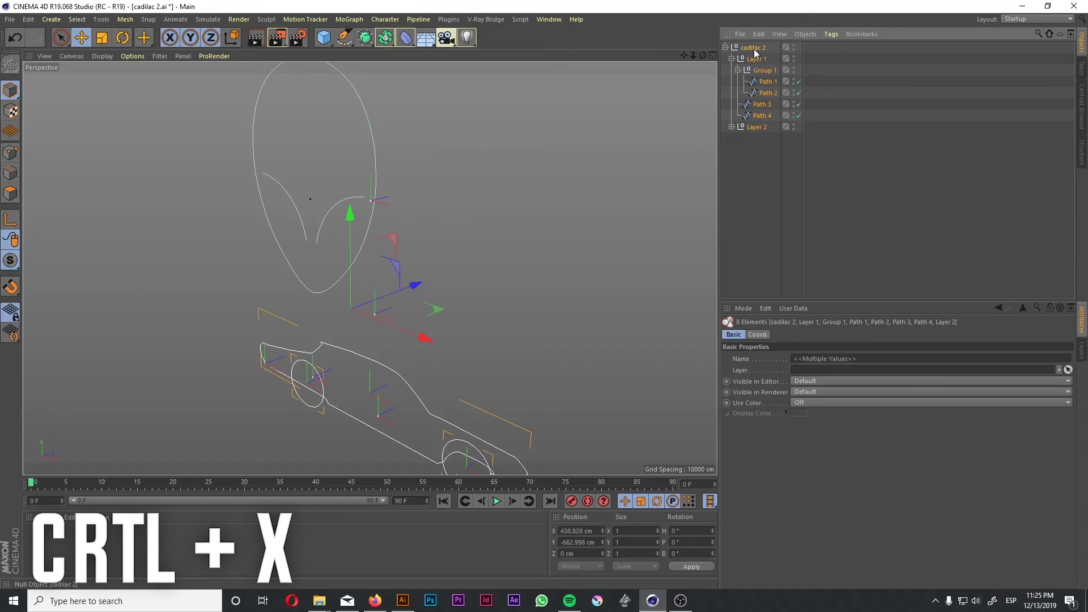
key(ctrl+x)
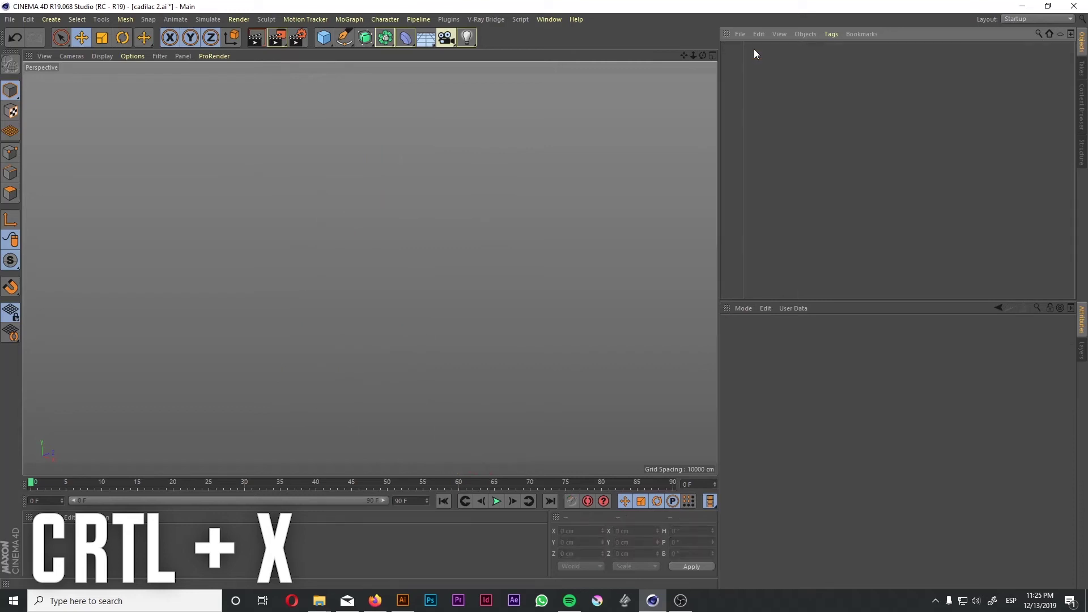
key(ctrl+v)
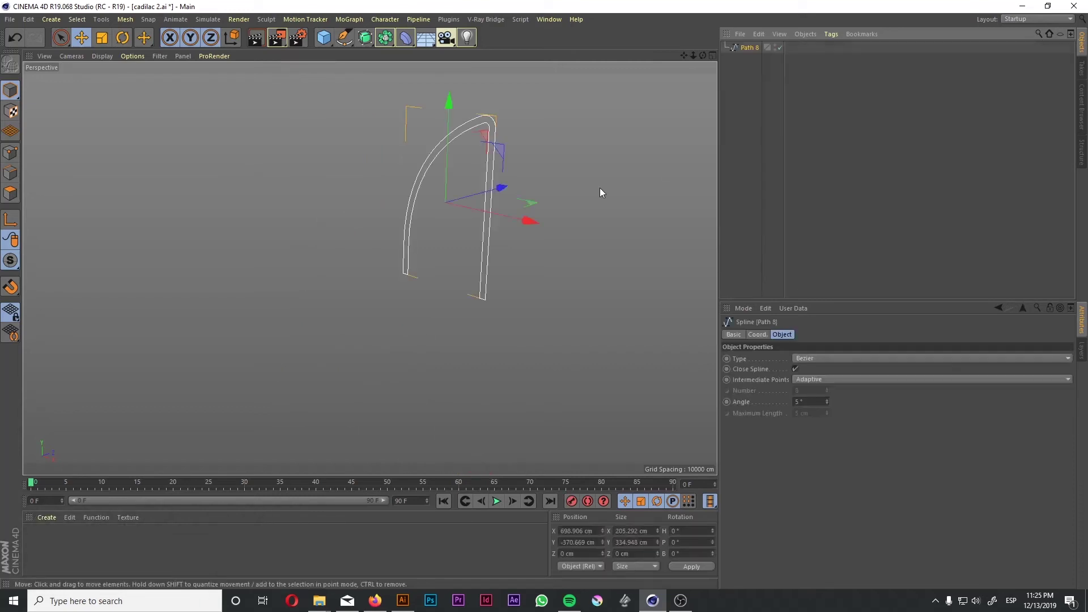
- Rotate the arch profile spline in its own plane to a bank angle of -90°
key(r)
click(763, 194)
alt+drag(571, 200, 517, 243)
click(374, 172)
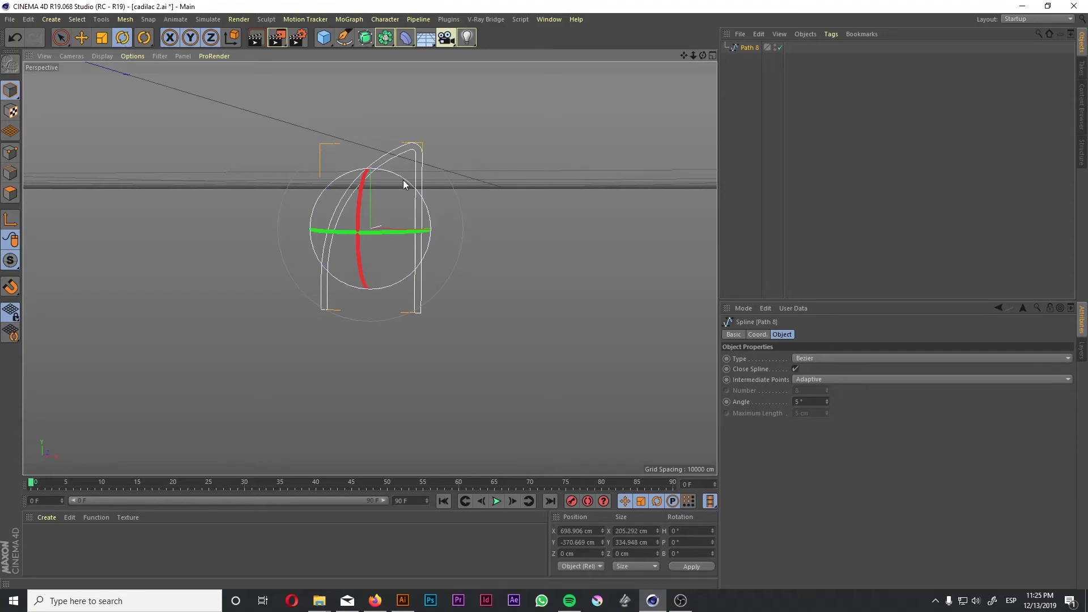
drag(404, 183, 342, 192)
key(ctrl+z)
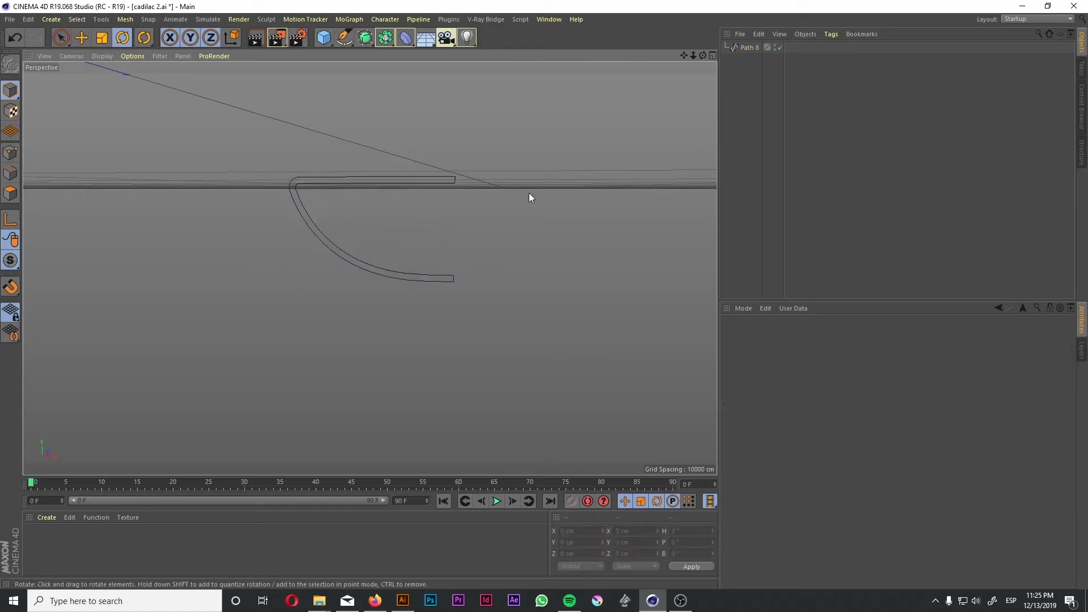
- Add a Lathe generator and make the Path 8 profile spline its child
click(372, 44)
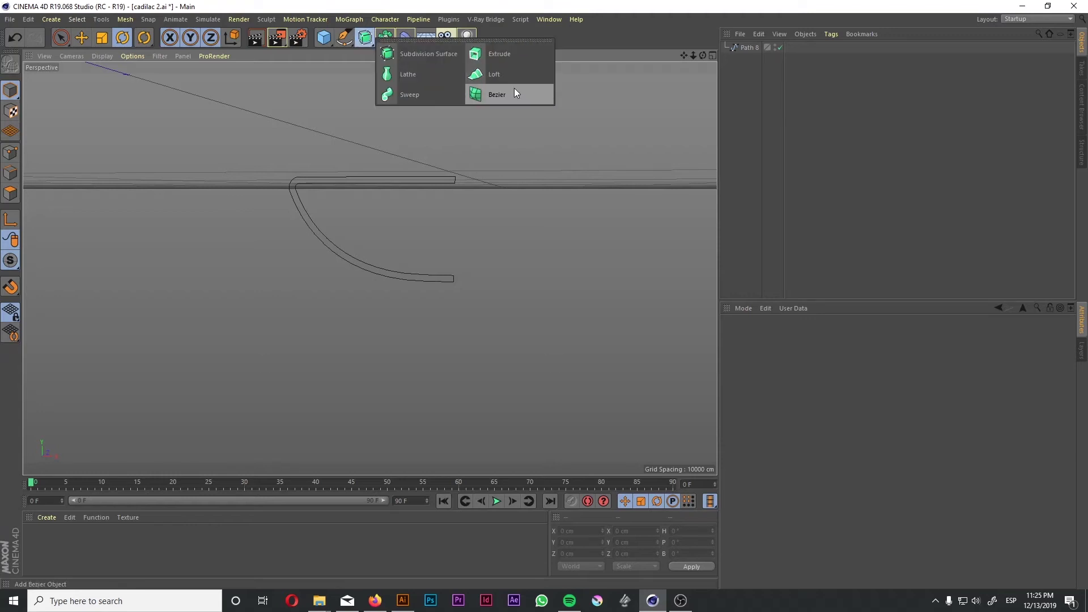
click(420, 78)
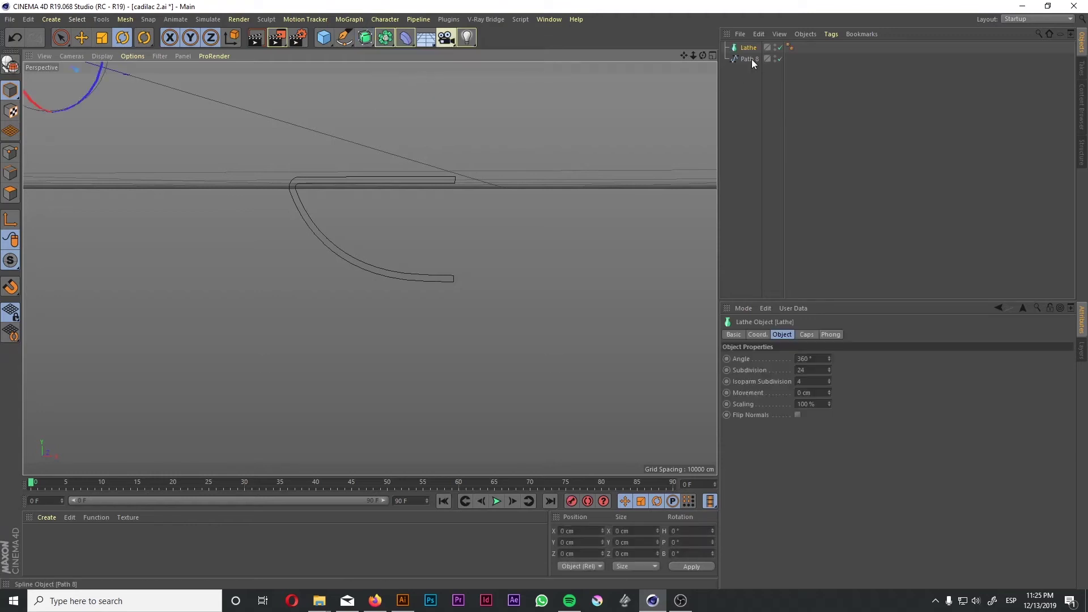
drag(752, 59, 751, 46)
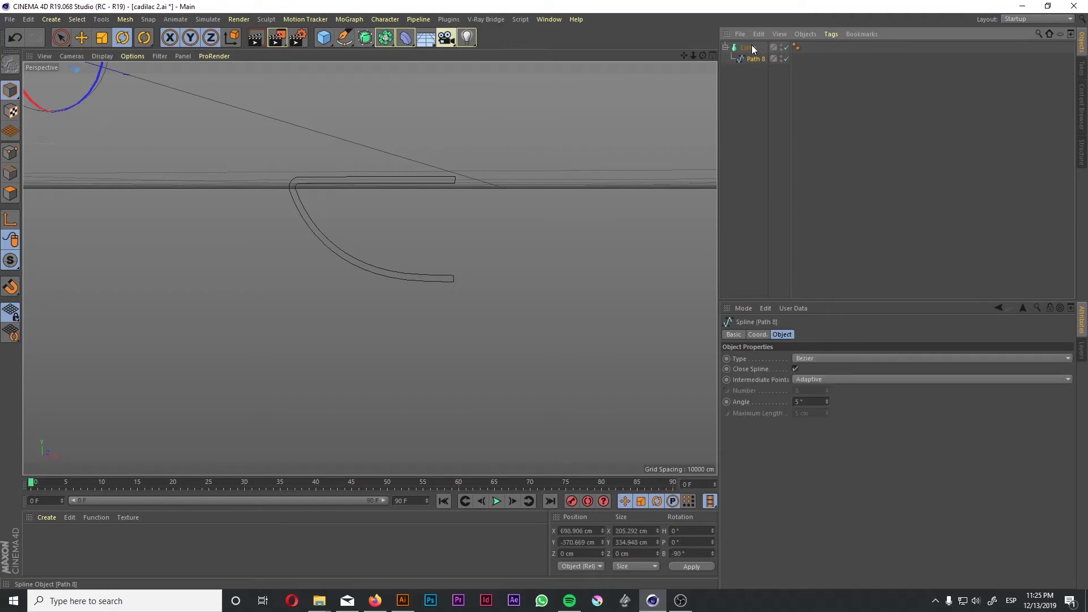
scroll(447, 233, up, 3)
alt+drag(446, 237, 395, 170)
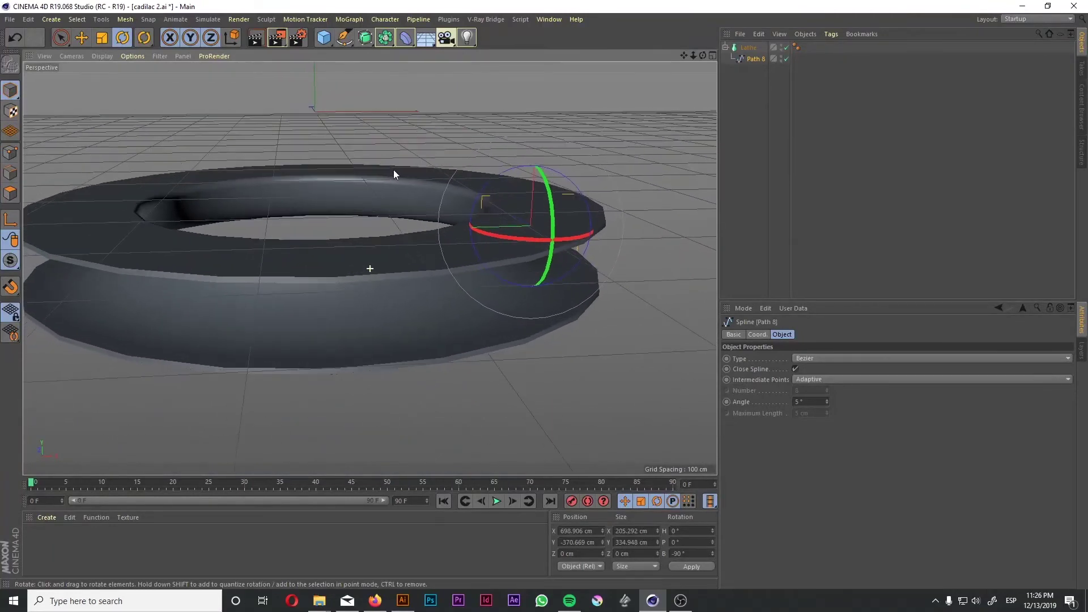
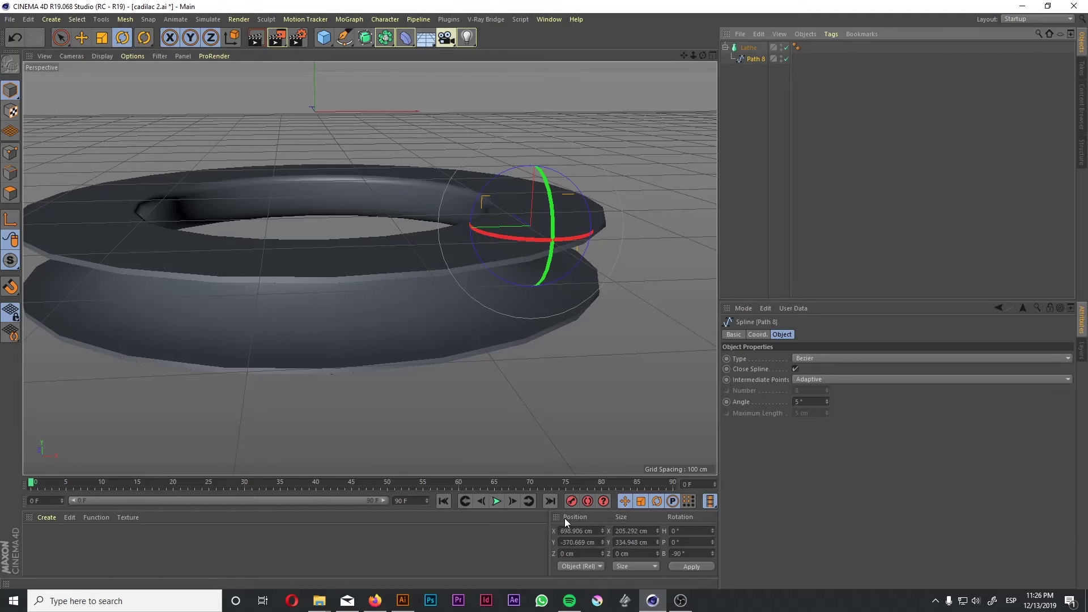
- Set the Path 8 spline's X, Y and Z position to 0 cm within the Lathe
click(595, 531)
text(0)
key(Tab)
text(0)
key(Tab)
text(0)
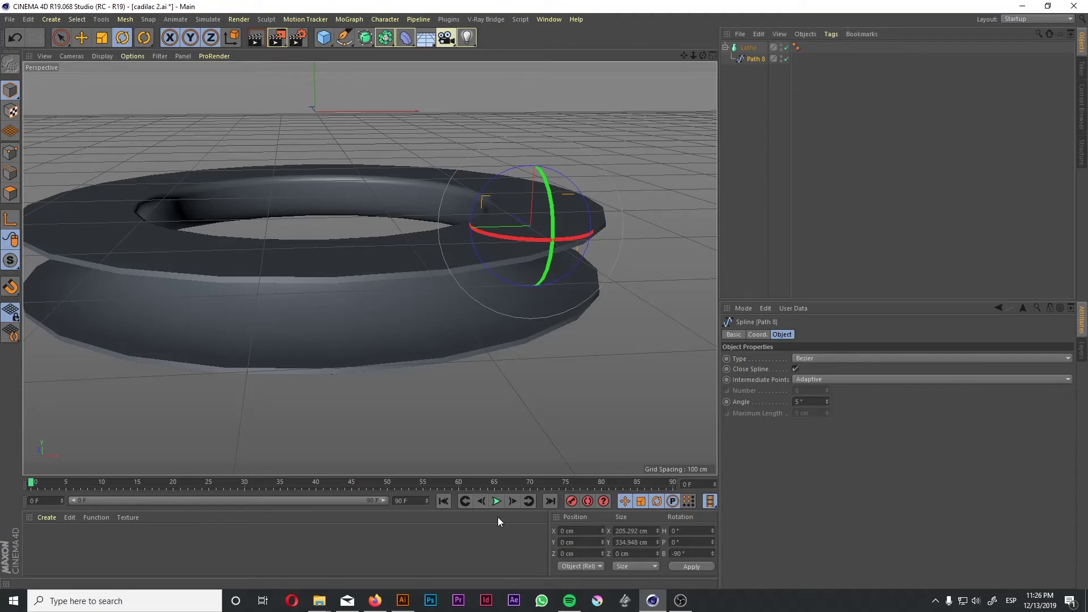
key(Return)
alt+drag(332, 325, 321, 247)
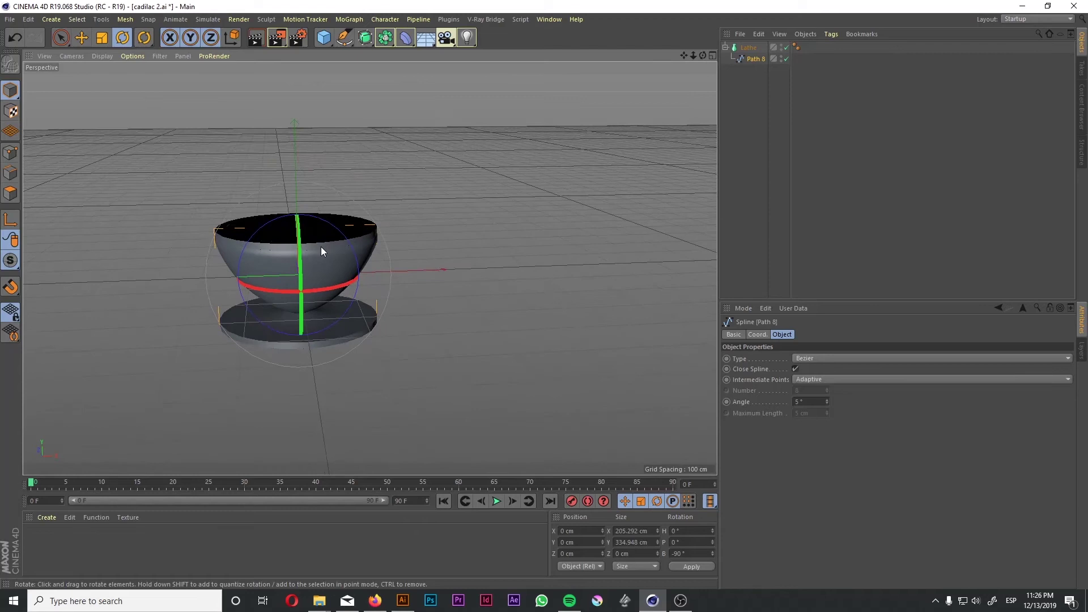
- Move the profile spline sideways along its green axis so the lathed shape forms one continuous bowl, and deselect it
click(84, 39)
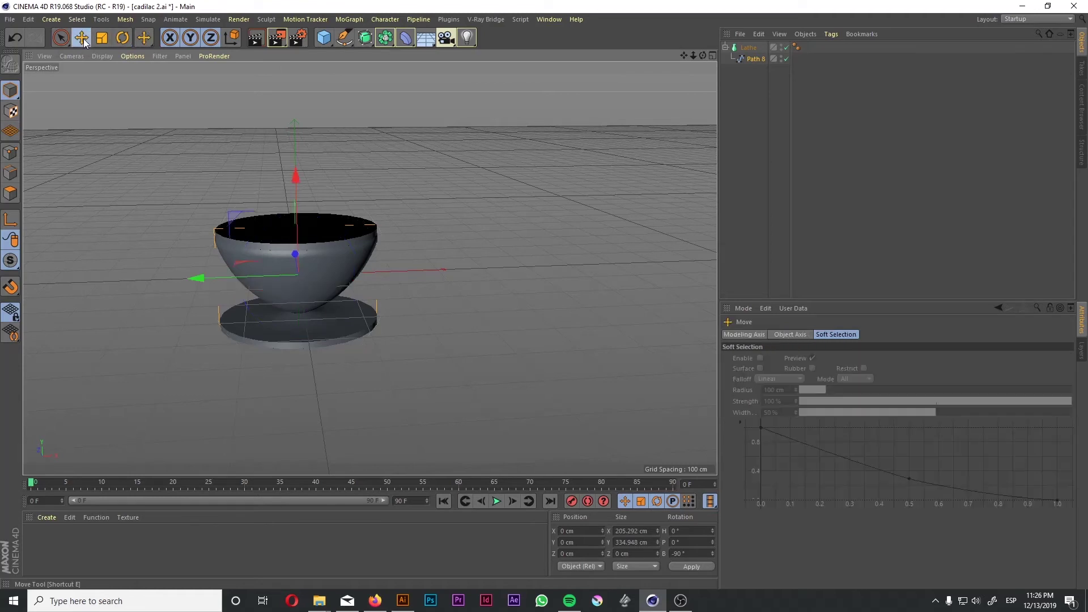
drag(199, 277, 383, 220)
click(533, 219)
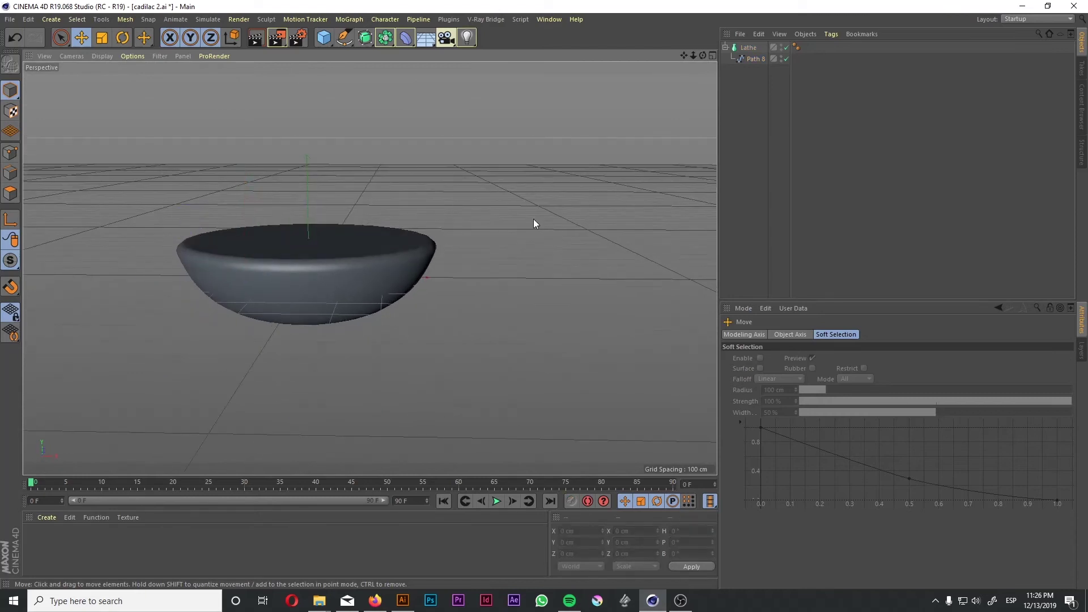
click(1072, 7)
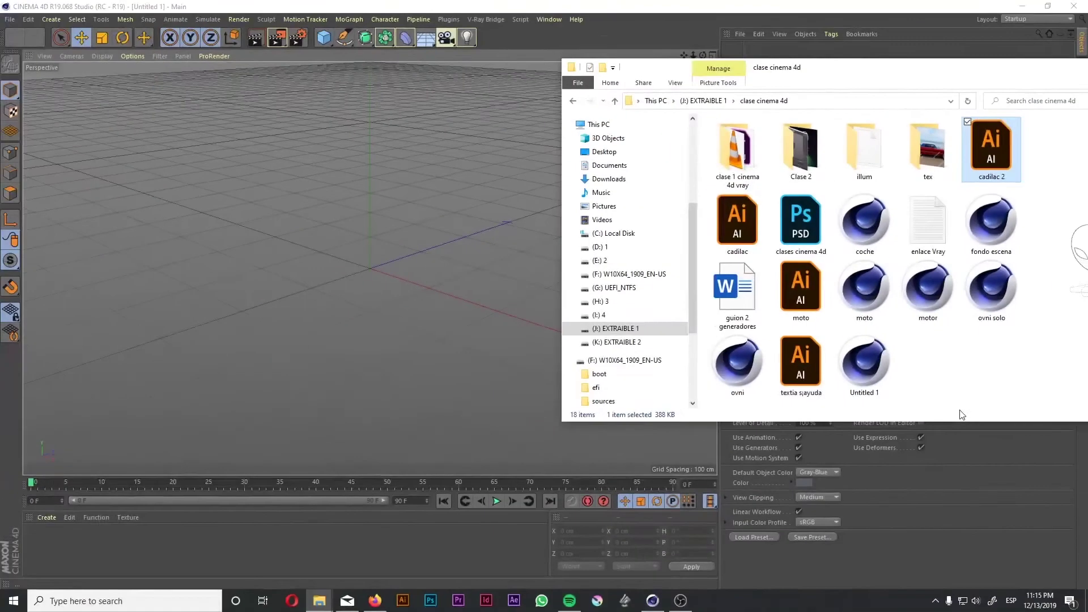
- Import the cadilac 2 Illustrator file as splines, adjusting its import scale and Connect Splines setting
drag(999, 149, 385, 270)
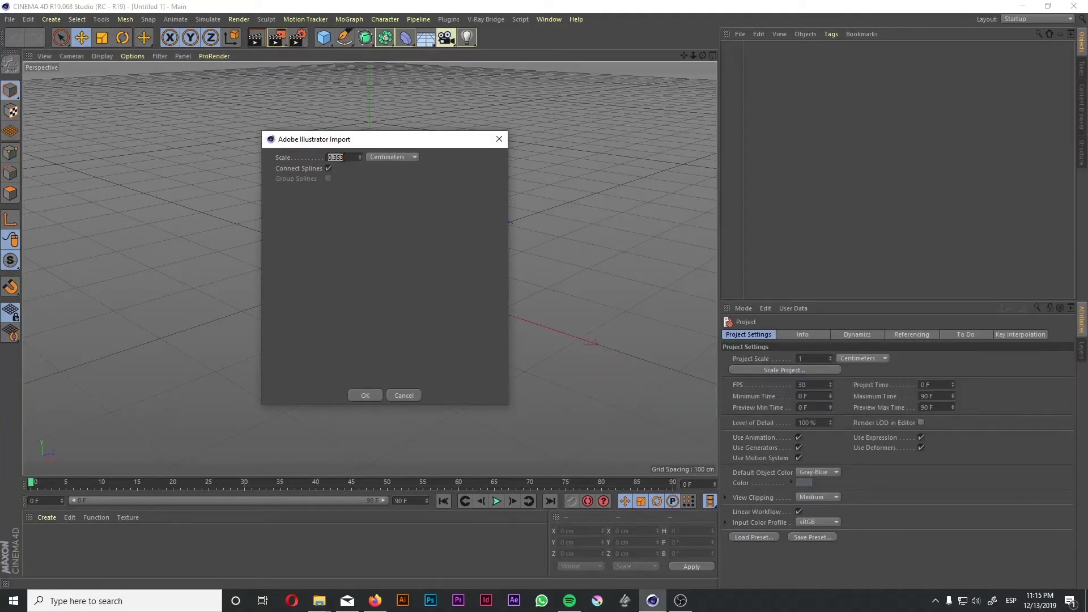
text(1)
text(0.3528)
click(329, 168)
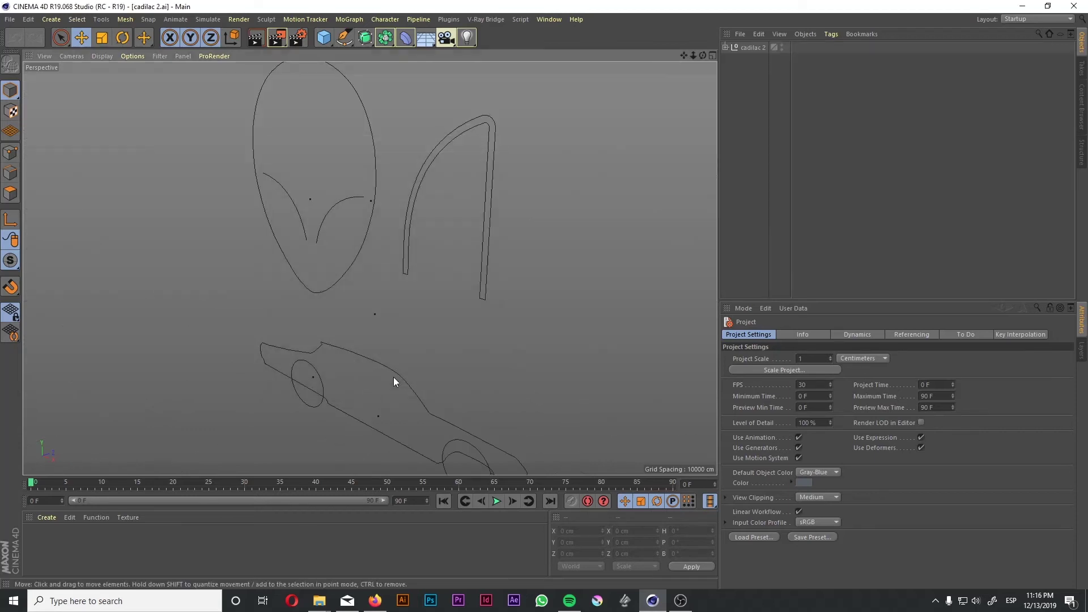
- Delete the alien head and eye splines and the Layer 2 null with its arch splines, leaving only the car drawing
click(342, 206)
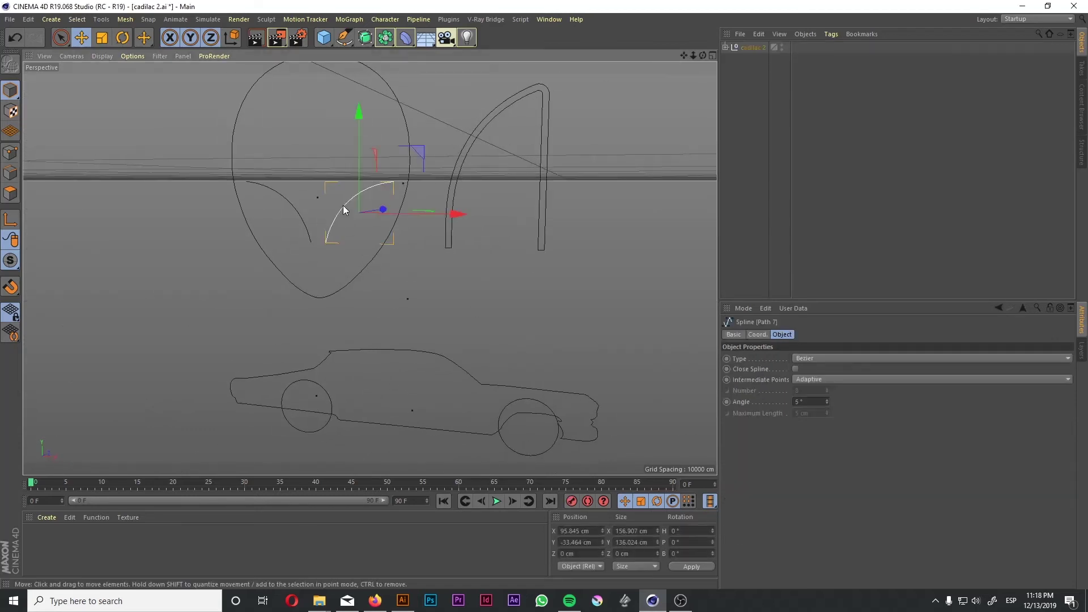
key(Delete)
click(319, 196)
key(Delete)
click(406, 185)
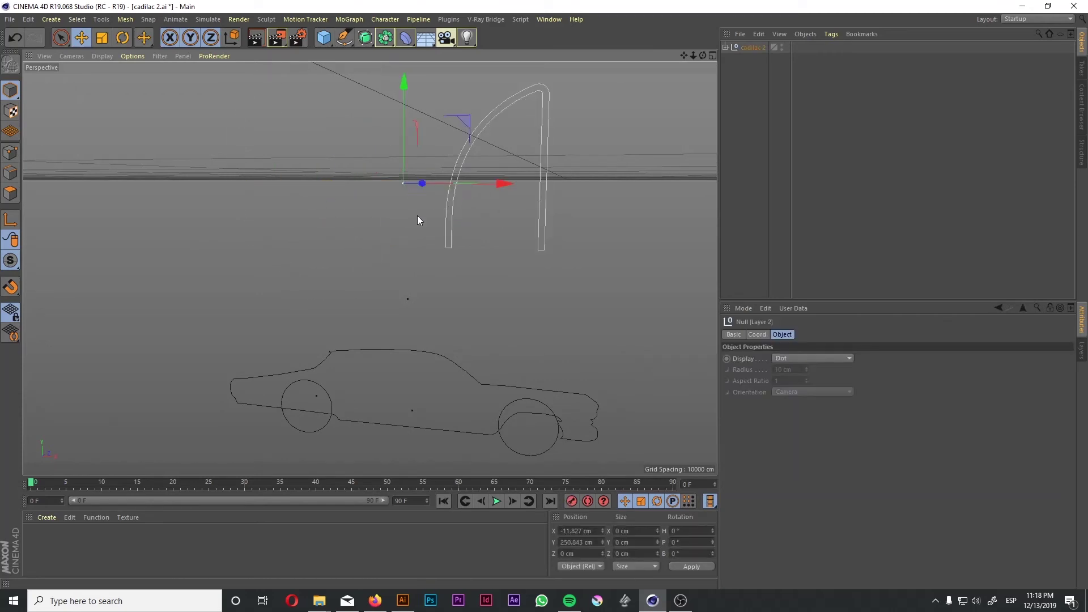
key(Delete)
- Expand the cadilac 2 hierarchy and ungroup Path 1 to Path 4 so they sit at the top level
click(407, 298)
click(549, 447)
click(313, 430)
alt+drag(502, 240, 451, 176)
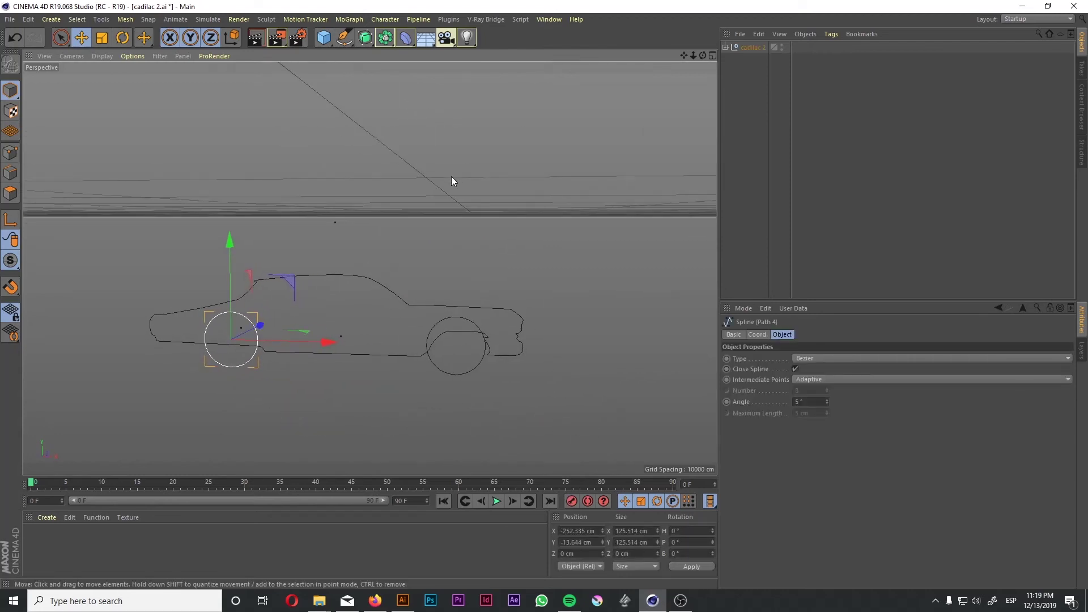
click(451, 176)
alt+drag(484, 219, 331, 241)
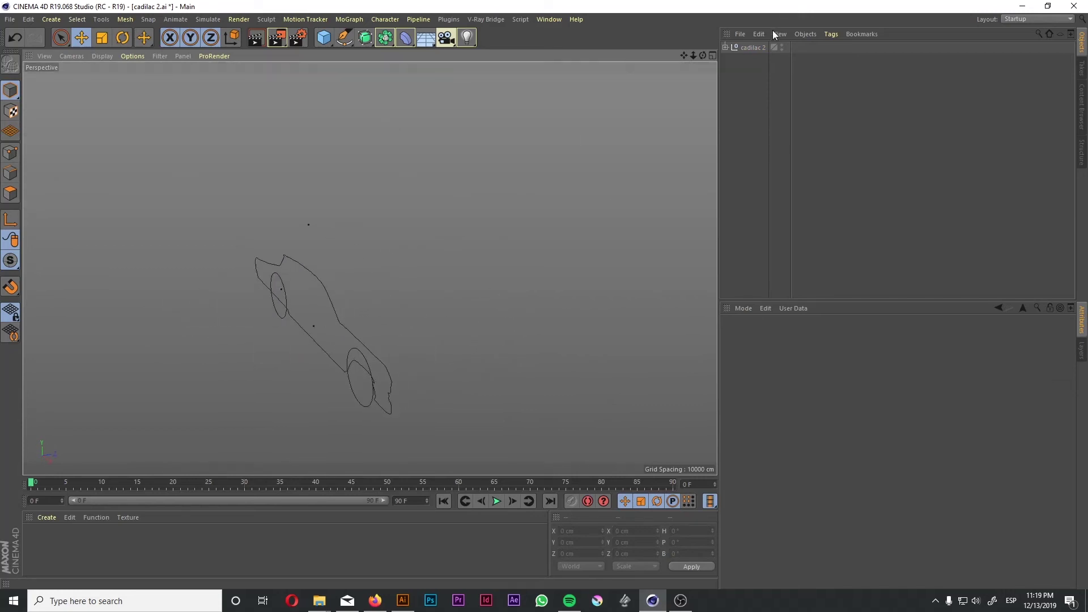
click(726, 48)
click(731, 59)
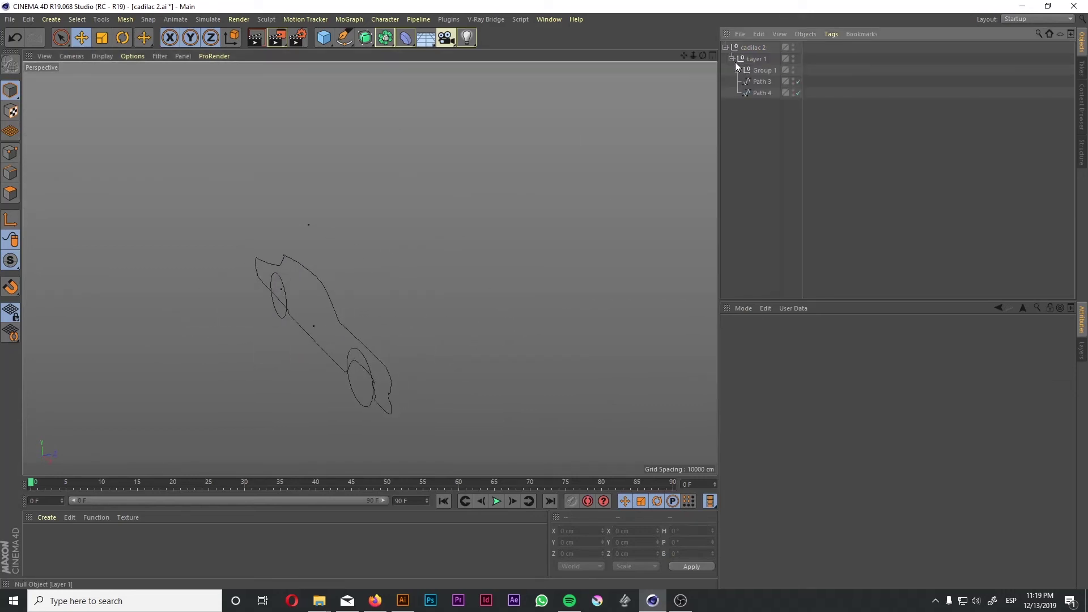
click(738, 70)
drag(754, 170, 758, 80)
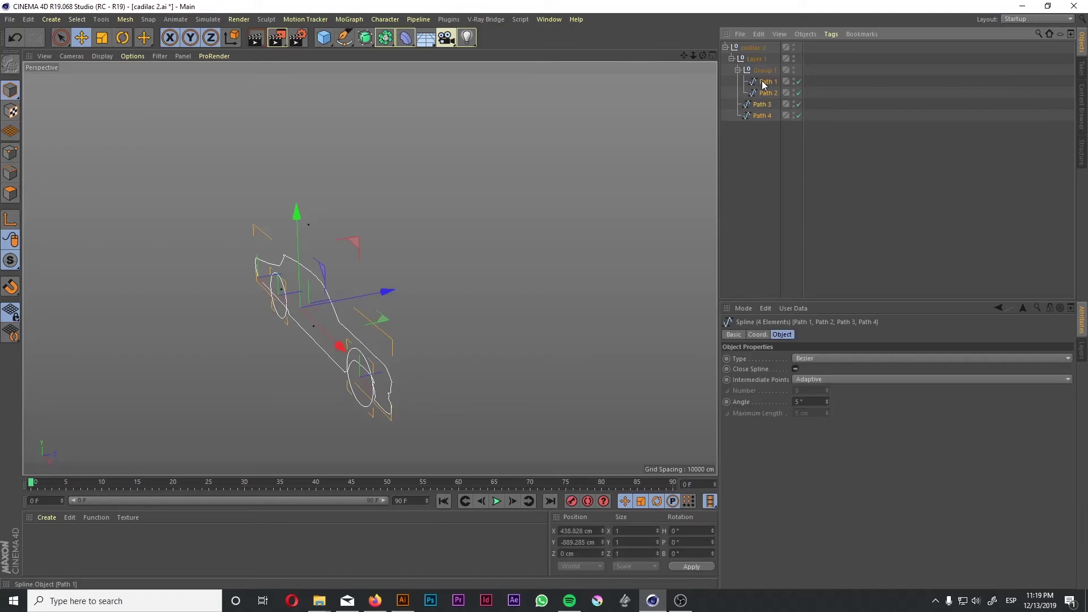
key(shift+g)
- Delete the emptied Group 1 null and the cadilac 2 null with its layer
click(759, 69)
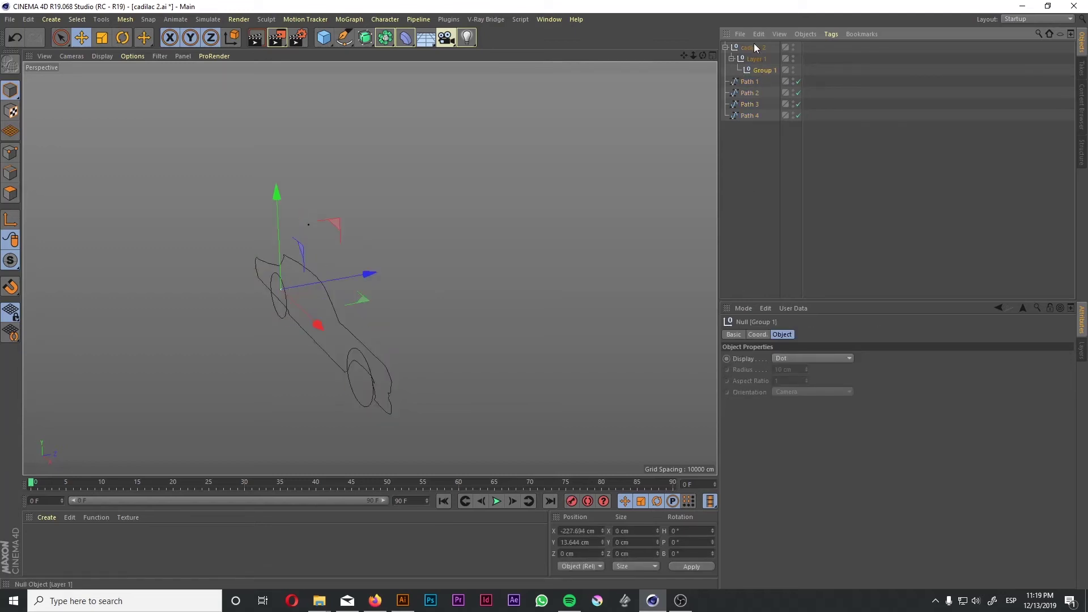
key(Delete)
click(754, 48)
key(Delete)
- Duplicate the car body spline about 204 cm along the Z axis and add a Loft generator
alt+drag(222, 276, 516, 246)
click(320, 277)
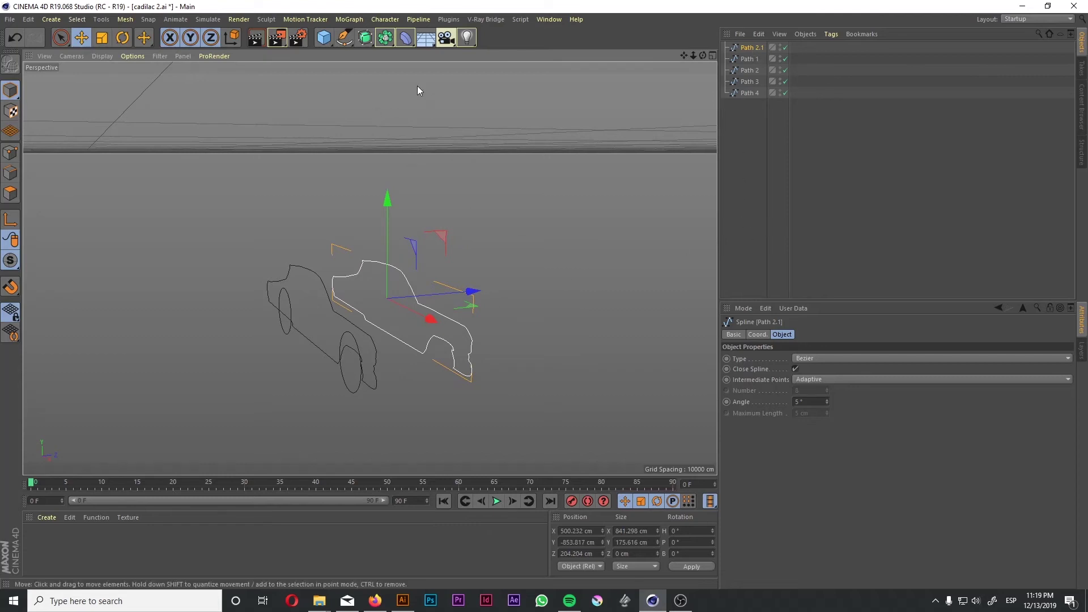
click(367, 38)
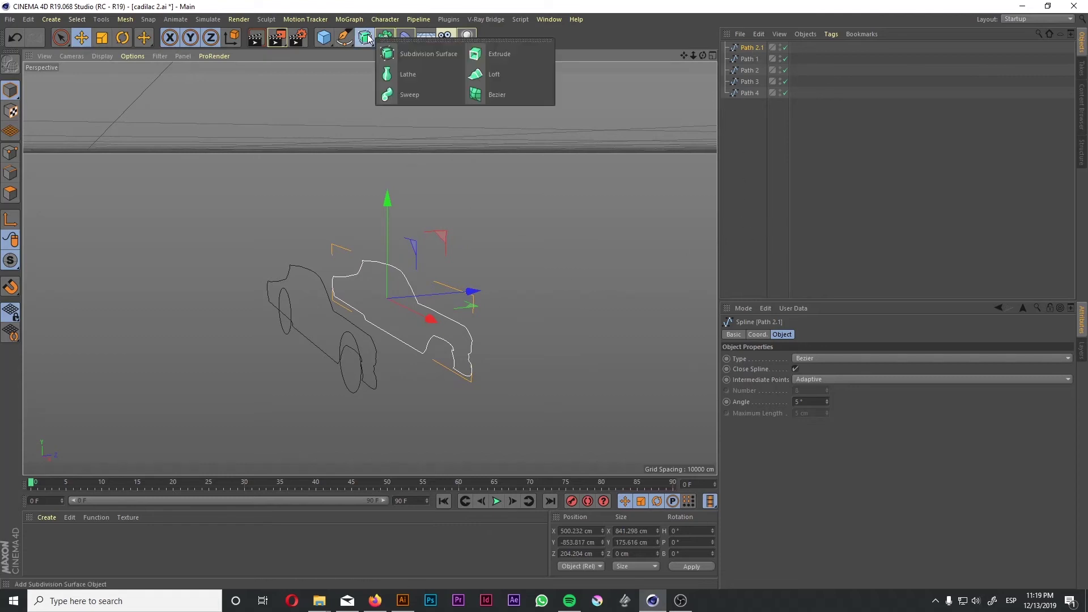
click(506, 73)
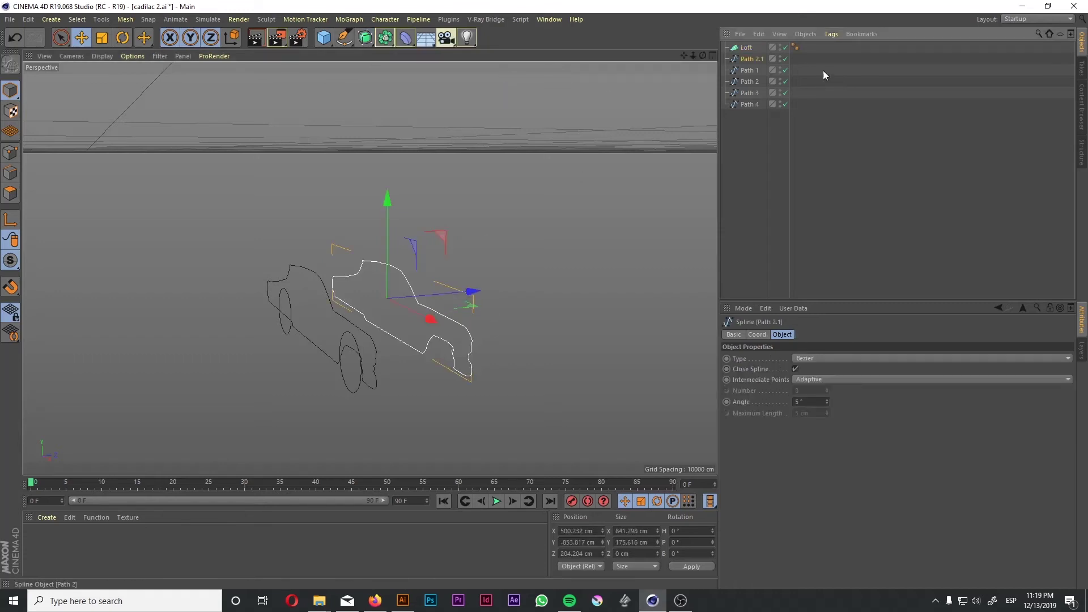
- Make the two car body splines, Path 2.1 and Path 2, children of the Loft generator
drag(759, 60, 754, 49)
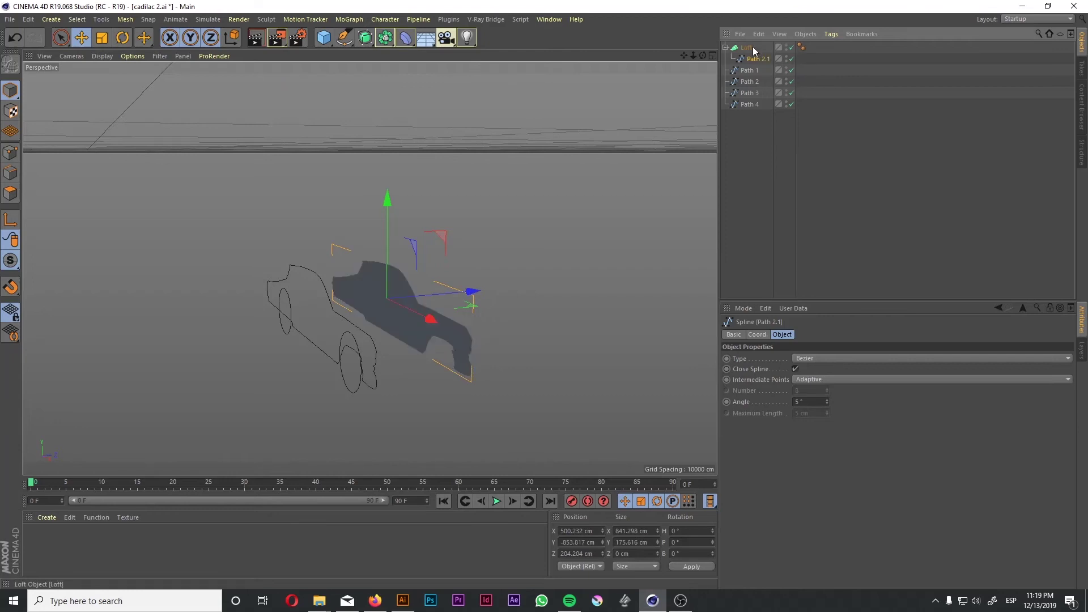
click(750, 104)
click(335, 327)
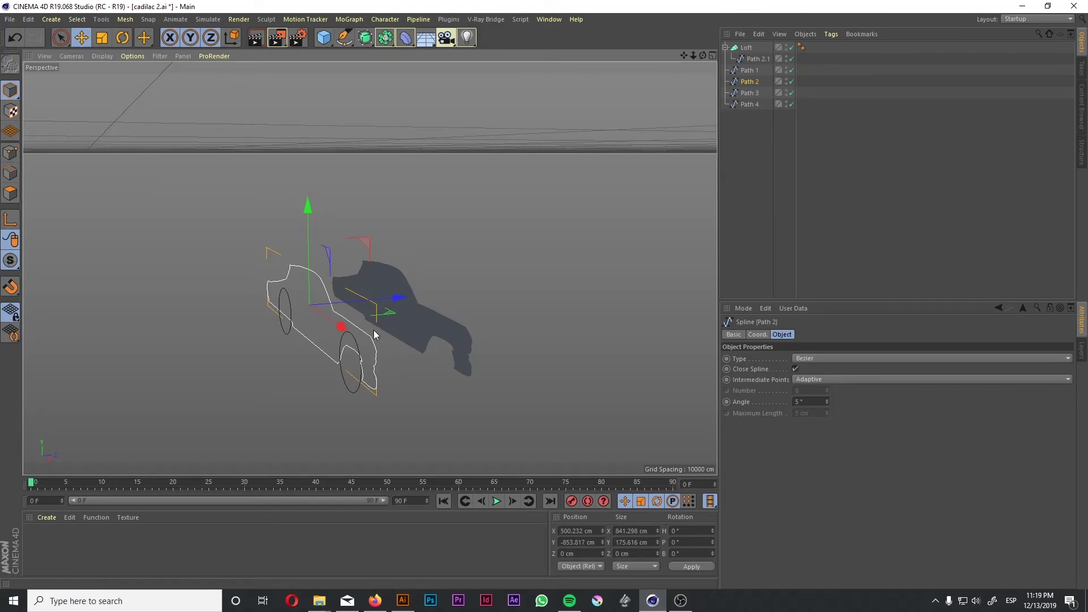
drag(750, 82, 748, 54)
alt+drag(506, 237, 270, 332)
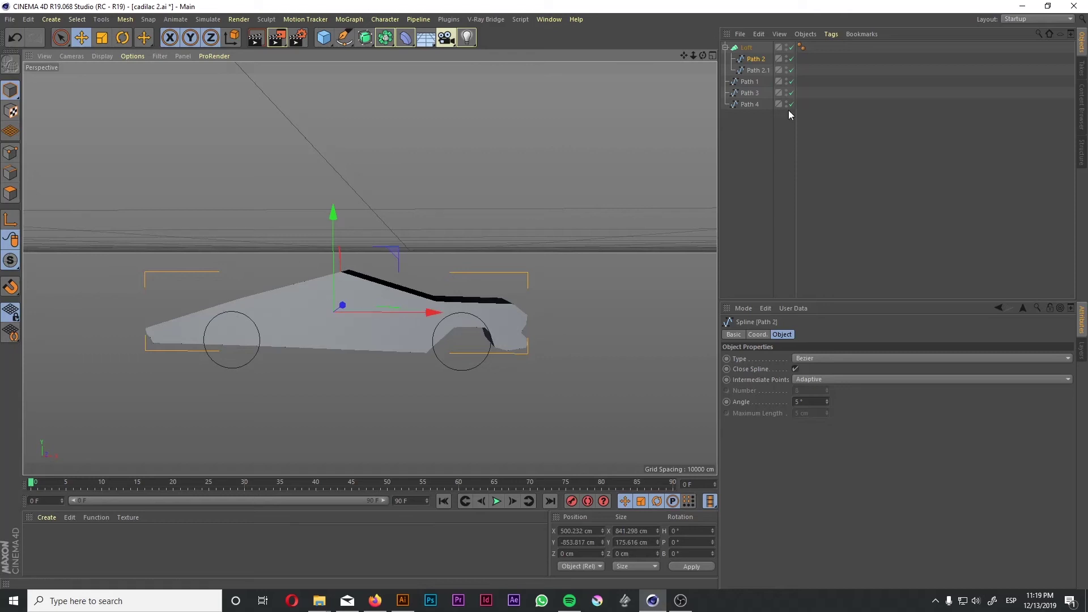
- Select the Loft and set the viewport display to Gouraud Shading (Lines)
click(744, 49)
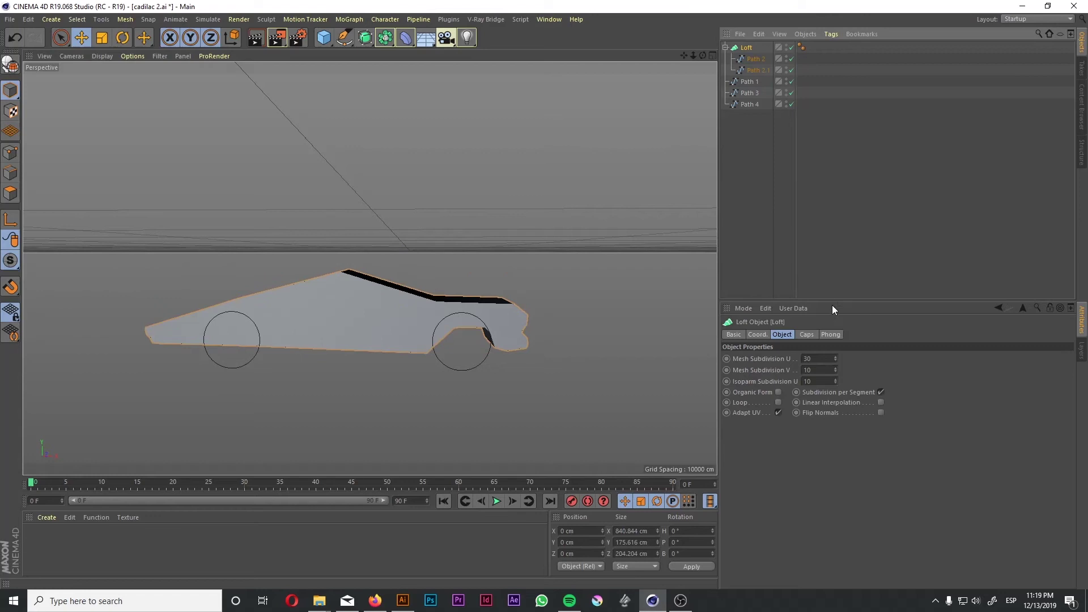
alt+drag(527, 331, 392, 338)
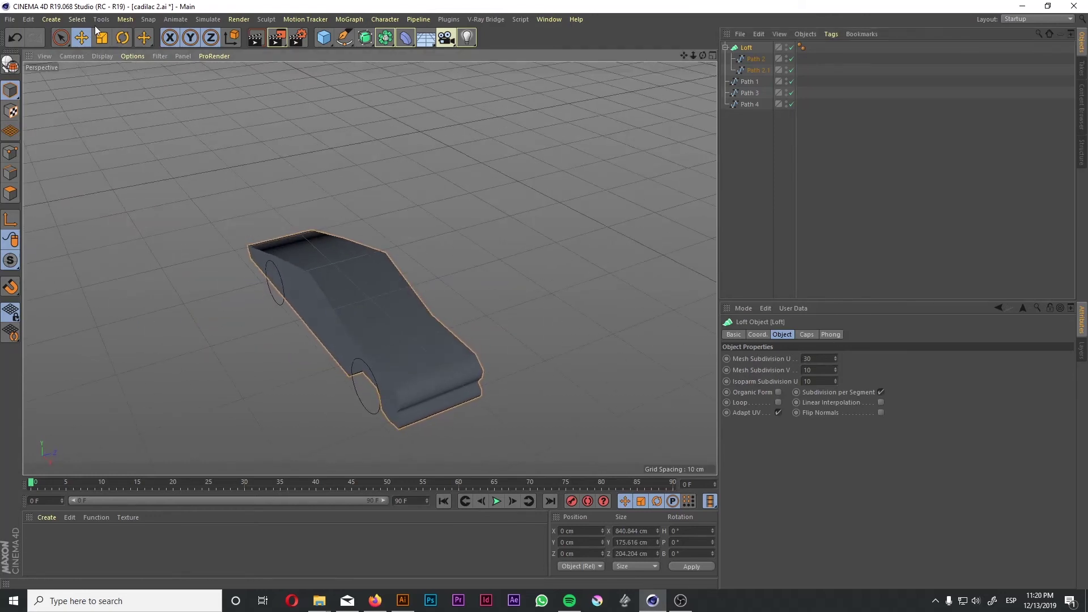
click(103, 55)
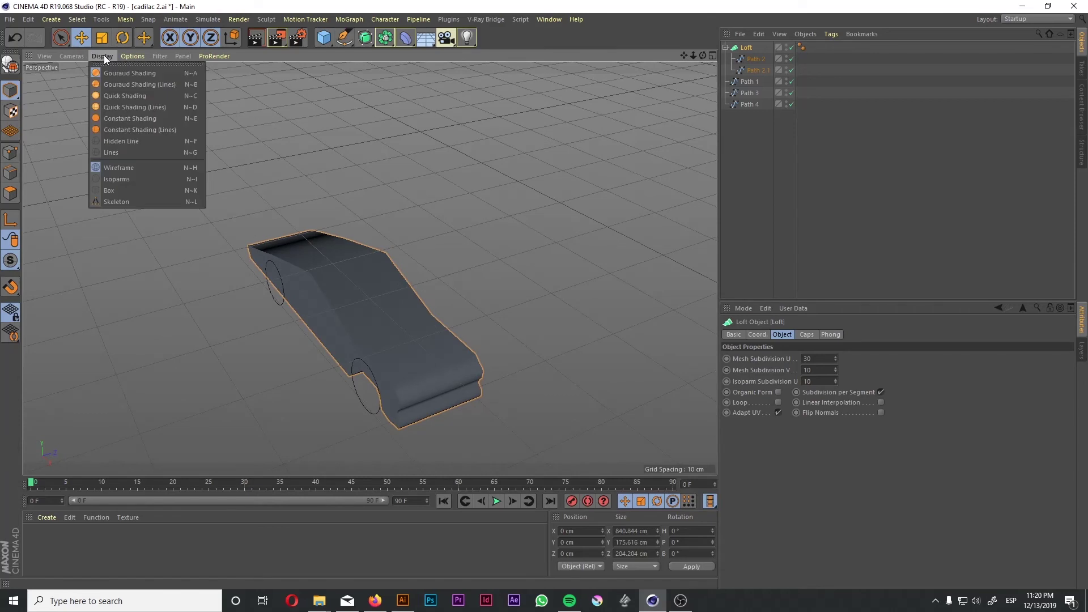
click(118, 85)
alt+drag(402, 234, 430, 202)
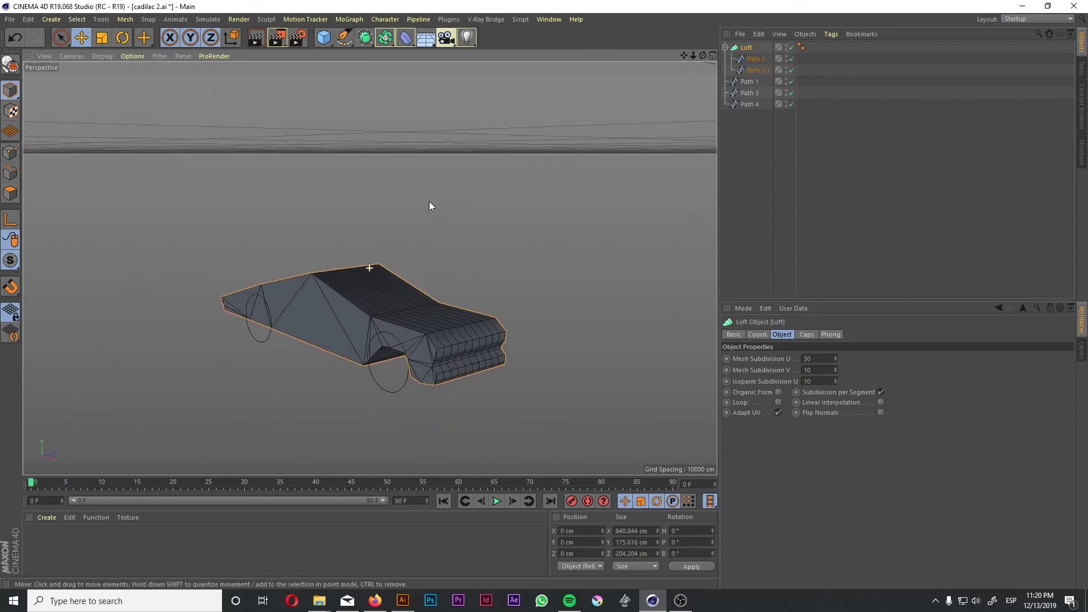
- Raise the Loft's Mesh Subdivision U to 57
click(836, 357)
click(836, 356)
click(836, 357)
click(836, 357)
click(836, 357)
click(836, 357)
click(836, 356)
click(836, 357)
click(836, 356)
click(836, 356)
click(836, 356)
click(836, 357)
click(836, 357)
click(837, 356)
click(836, 357)
click(836, 356)
click(836, 357)
click(836, 357)
click(836, 357)
alt+drag(635, 317, 485, 276)
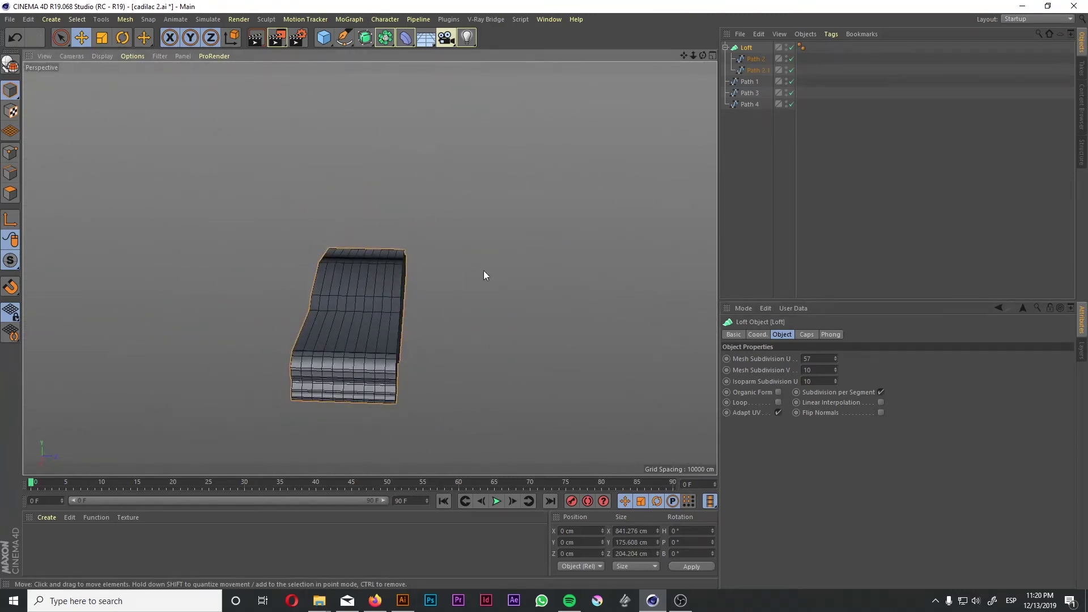
- Widen the car body by moving the Path 2.1 spline along Z to about 232 cm
click(763, 72)
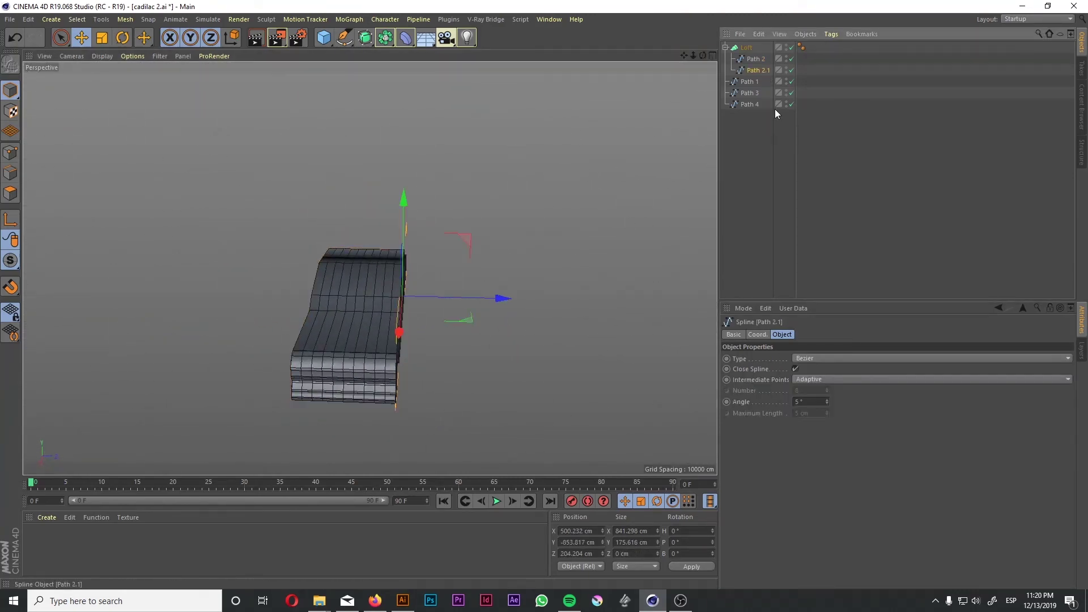
drag(501, 300, 559, 238)
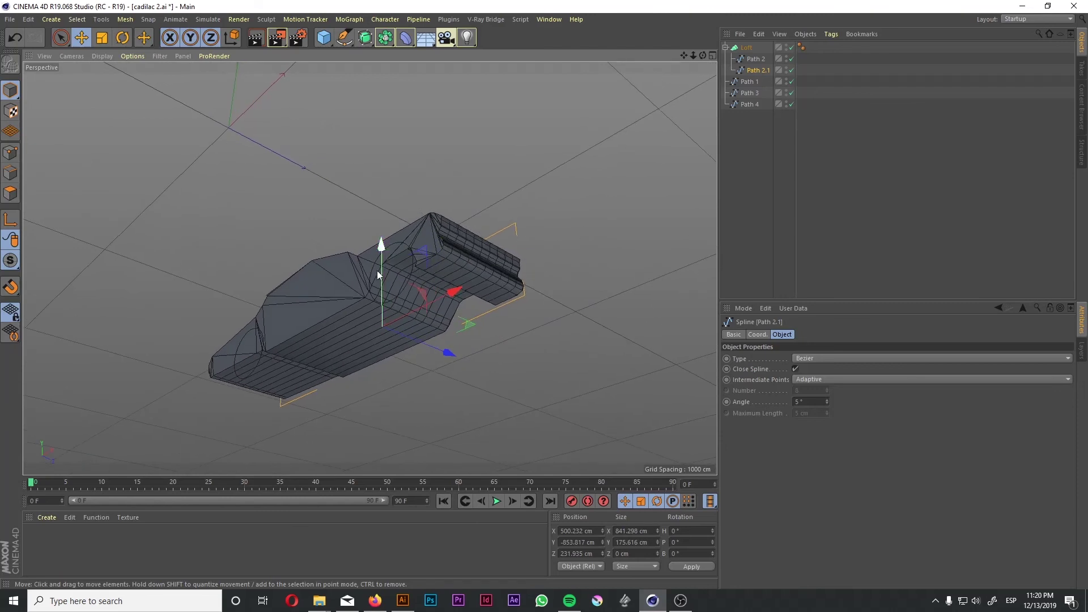
- Delete the leftover Path 1 spline
click(403, 286)
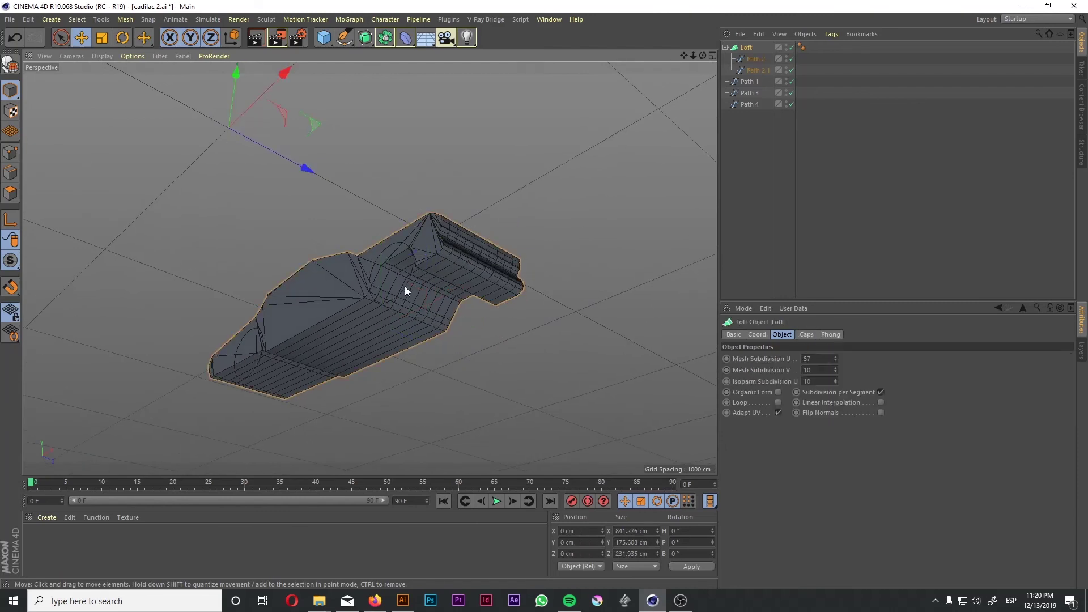
click(744, 83)
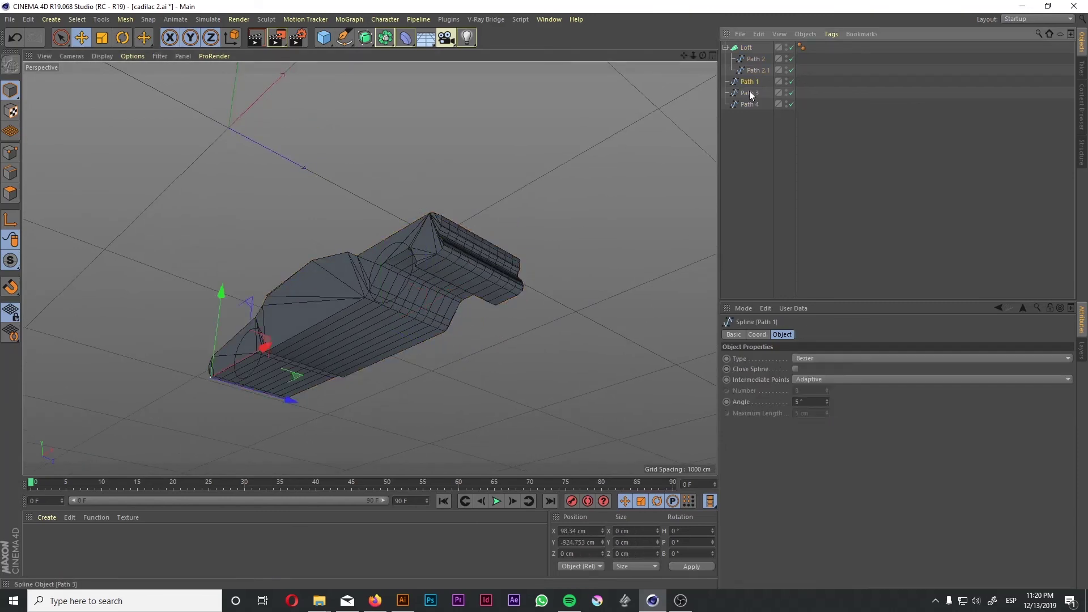
key(Delete)
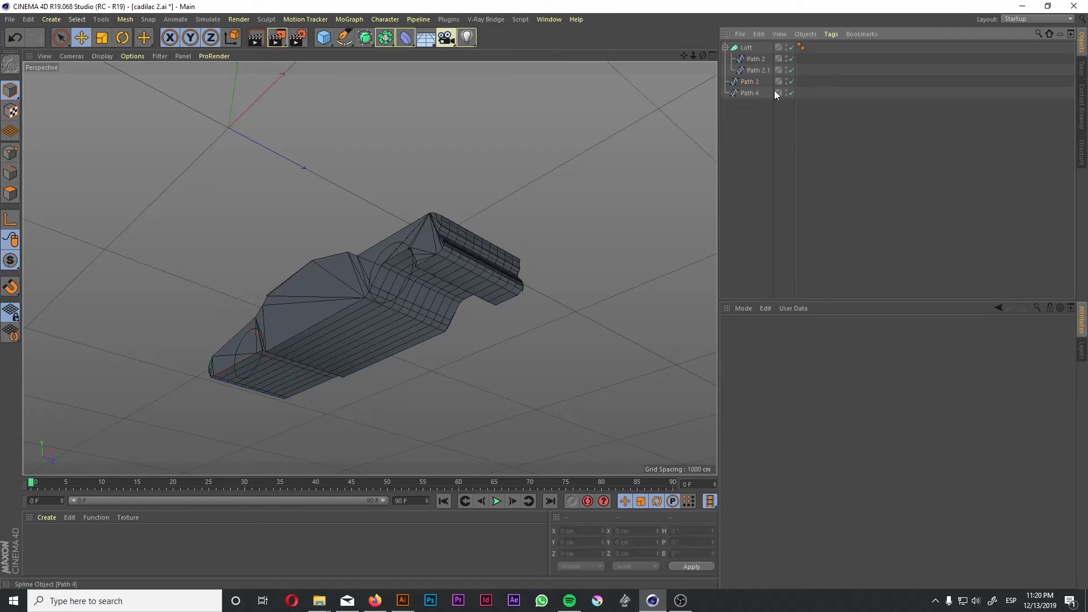
- Add an Extrude generator to each wheel spline, Path 3 and Path 4, with a Z movement of 35 cm
click(776, 93)
ctrl+click(750, 81)
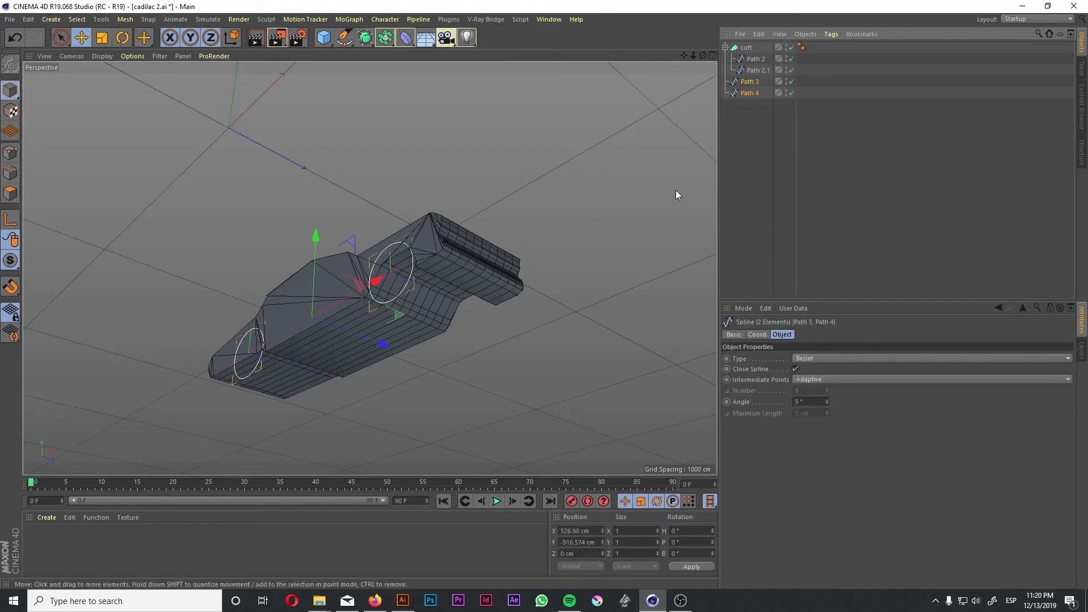
click(370, 44)
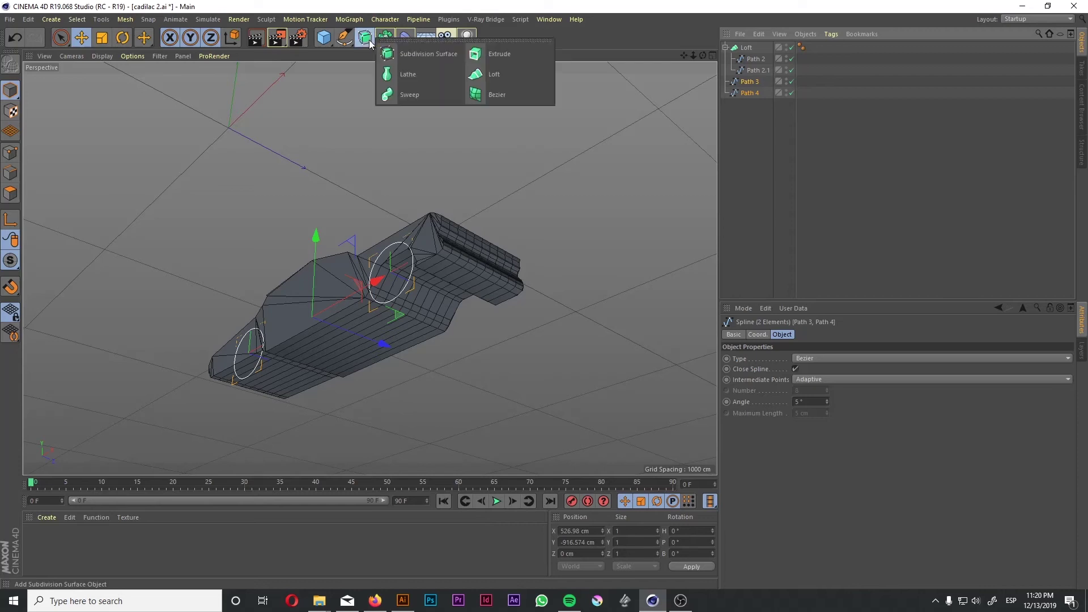
alt+click(486, 53)
alt+drag(508, 282, 321, 270)
drag(897, 357, 896, 368)
- Duplicate both extruded wheels to the opposite side of the car at about Z 196 cm, checking their alignment from above
alt+drag(488, 351, 527, 230)
middle_click(527, 230)
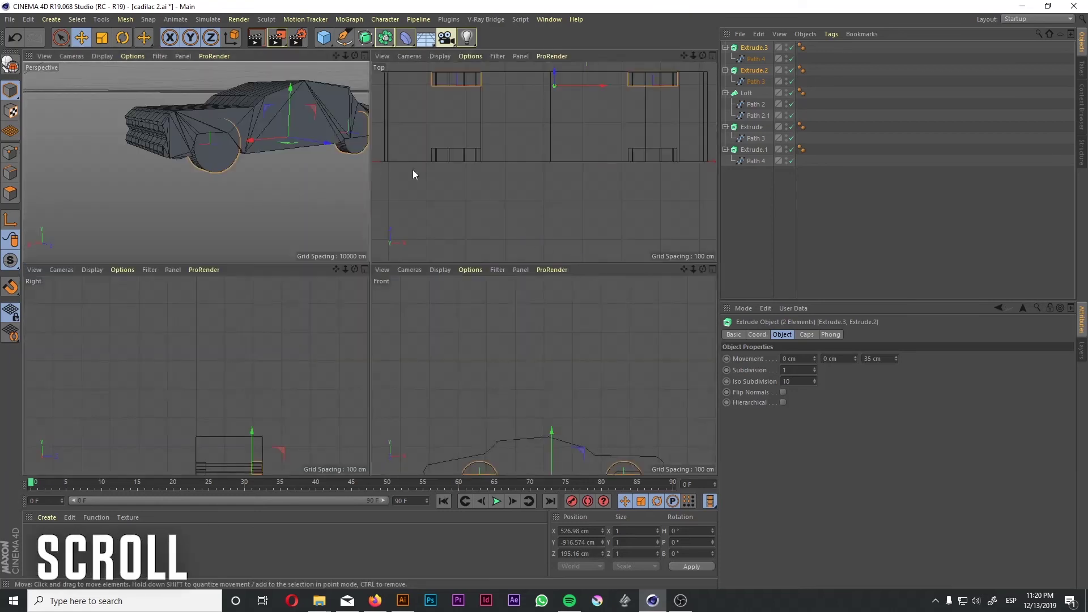
middle_click(563, 175)
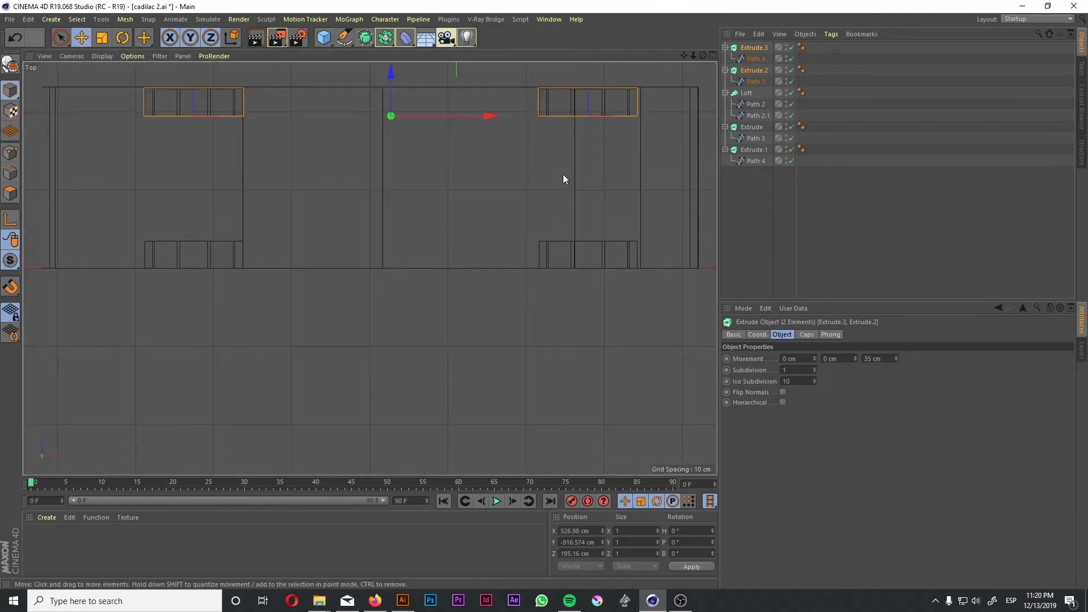
middle_click(249, 165)
middle_click(262, 168)
alt+drag(458, 215, 570, 334)
key(h)
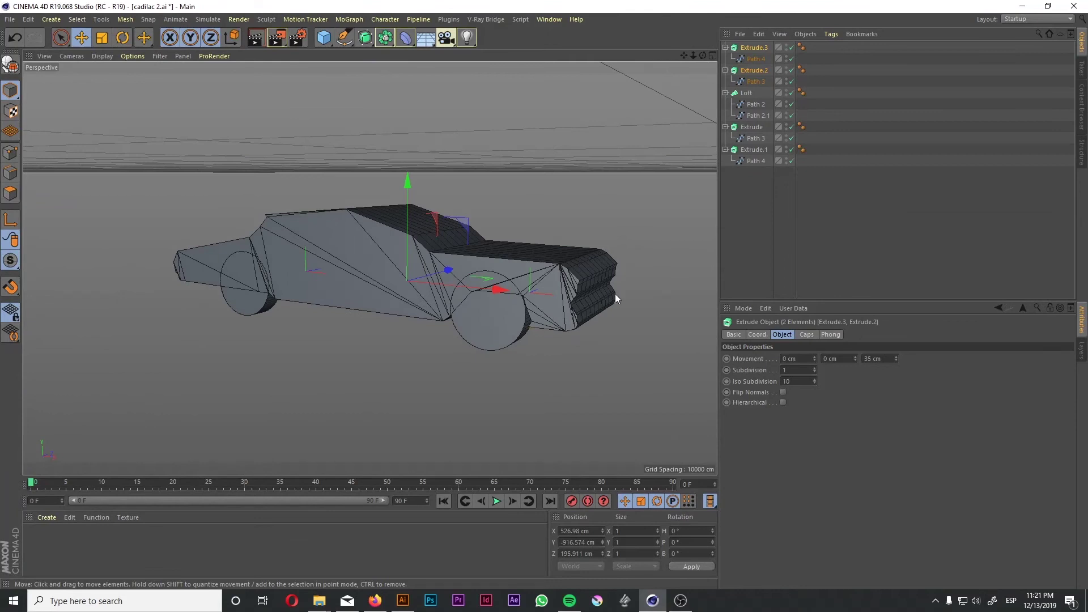
- Select all the Extrude and Loft generators with their paths and connect them into a single polygon object, keeping the originals
click(755, 160)
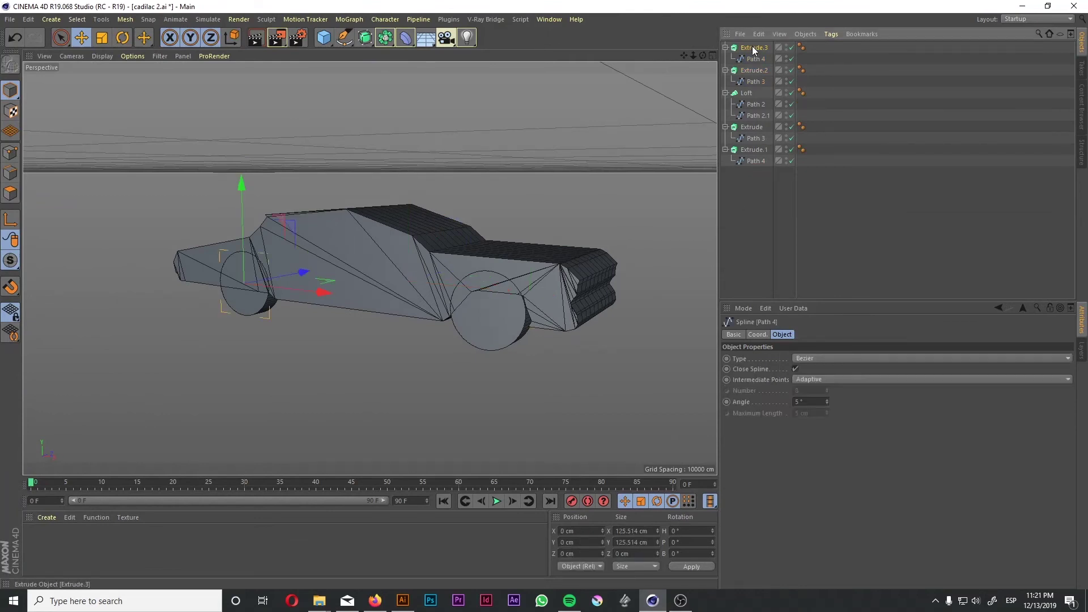
click(753, 48)
click(757, 161)
click(756, 48)
click(757, 166)
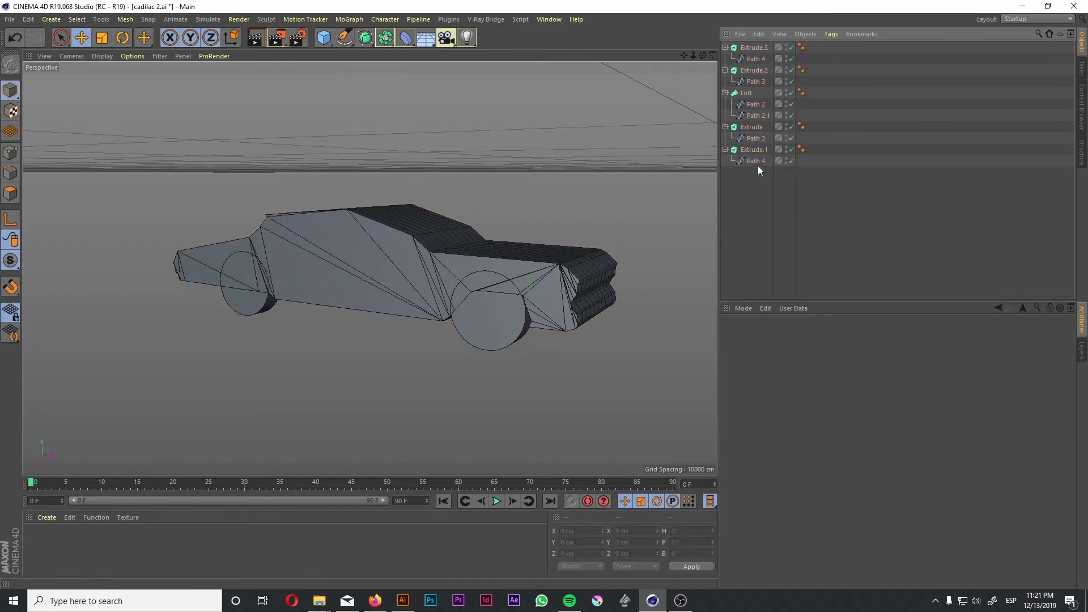
click(757, 162)
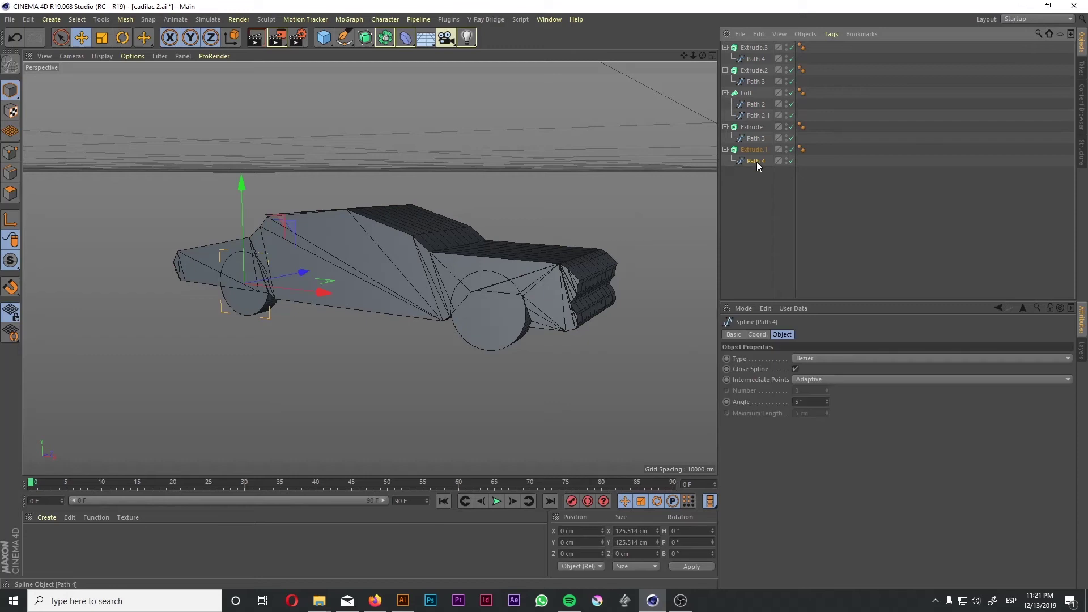
shift+click(758, 49)
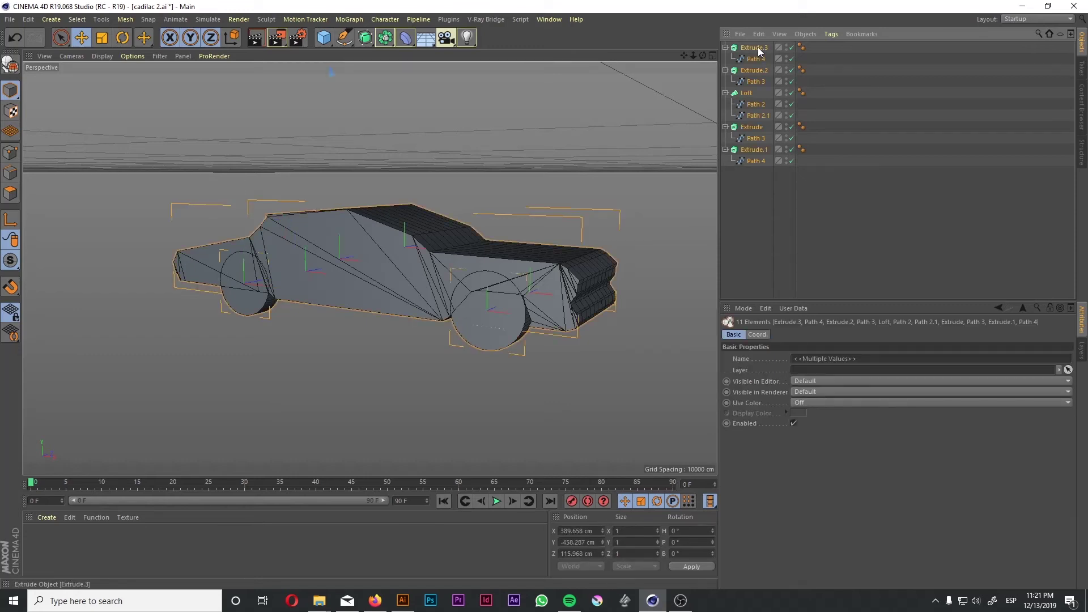
right_click(753, 106)
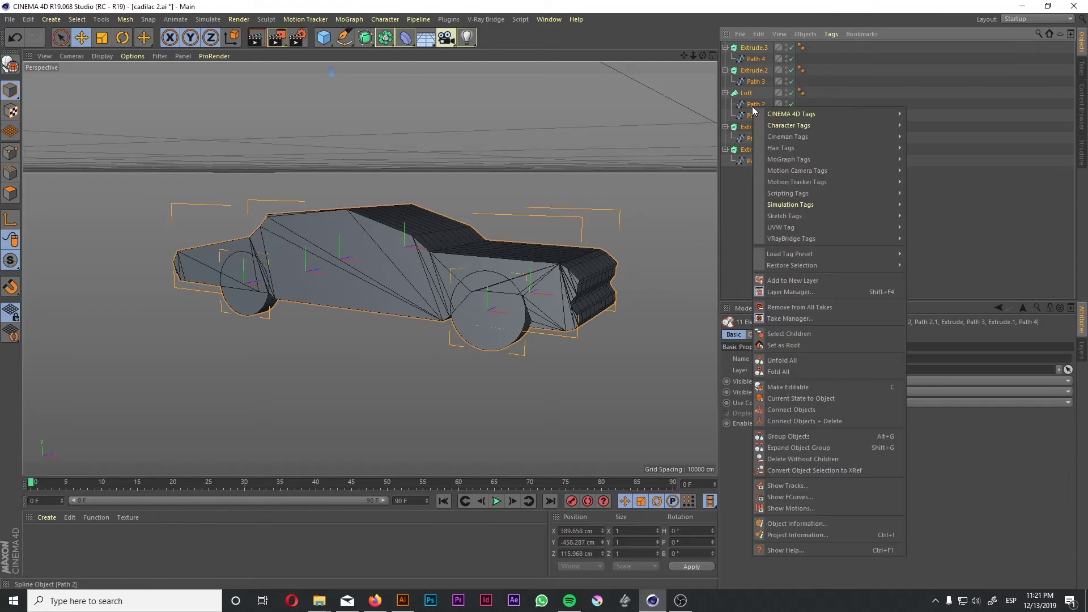
click(788, 409)
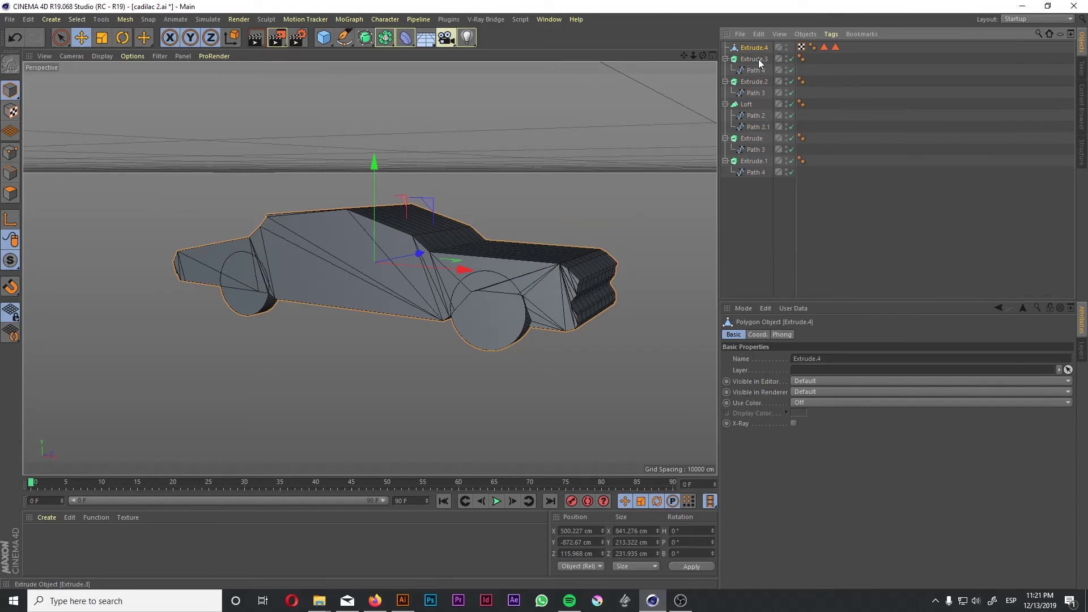
- Try moving the connected car mesh away from the original generators, and undo the move
alt+drag(570, 152, 463, 205)
drag(582, 262, 554, 291)
key(ctrl+z)
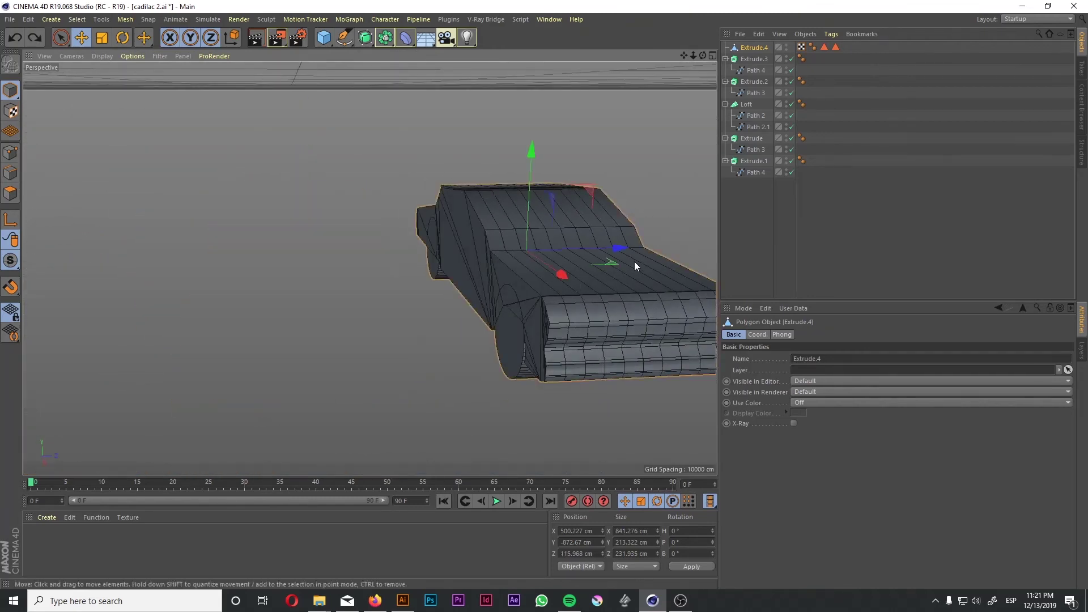
- Group all the original Extrude and Loft generators with their paths under one null
click(753, 59)
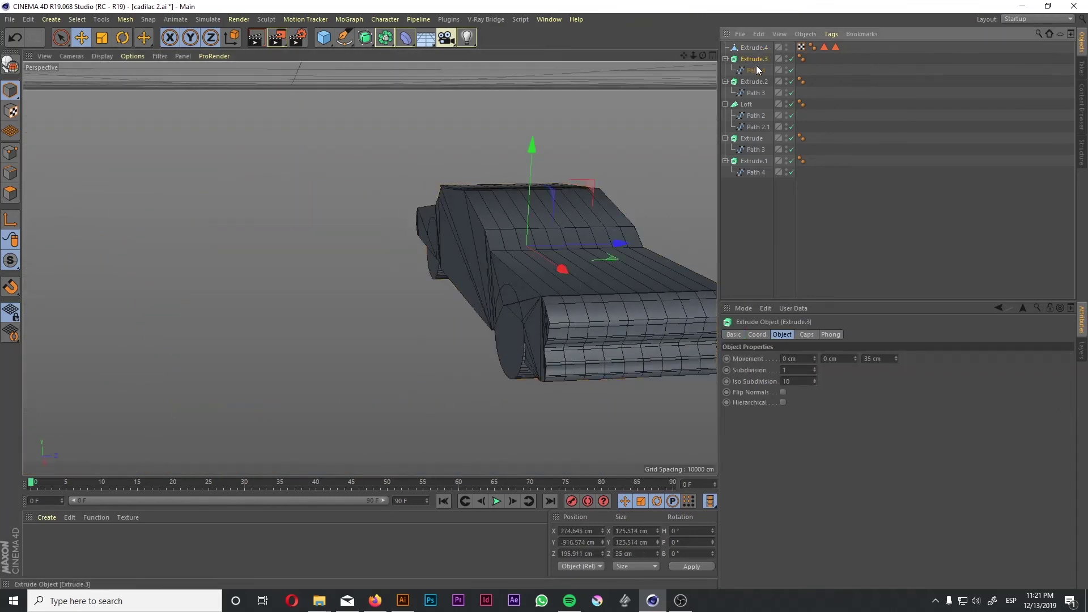
shift+click(754, 172)
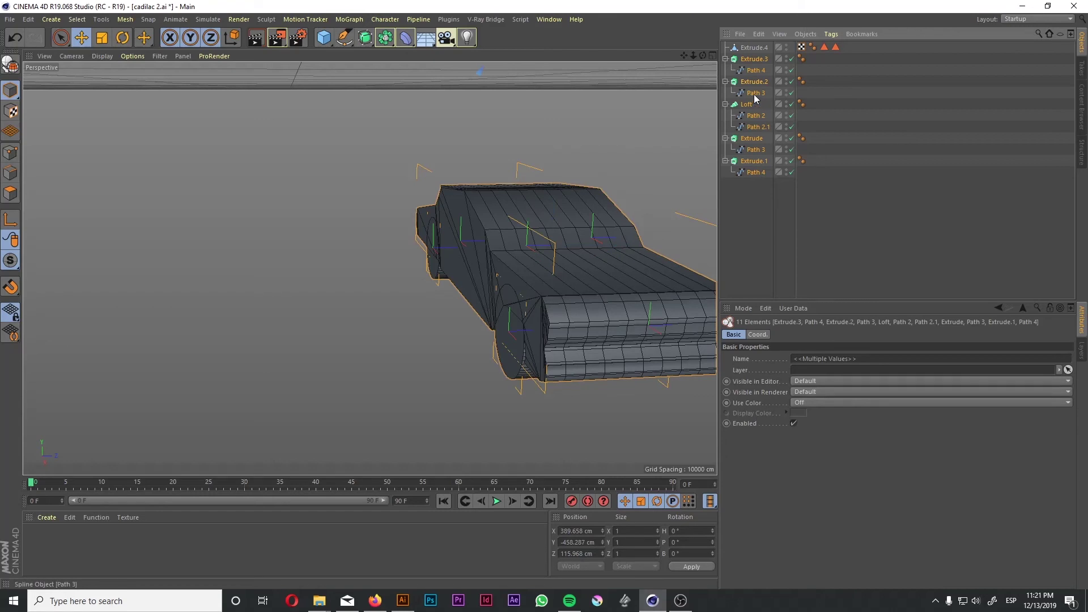
key(alt+g)
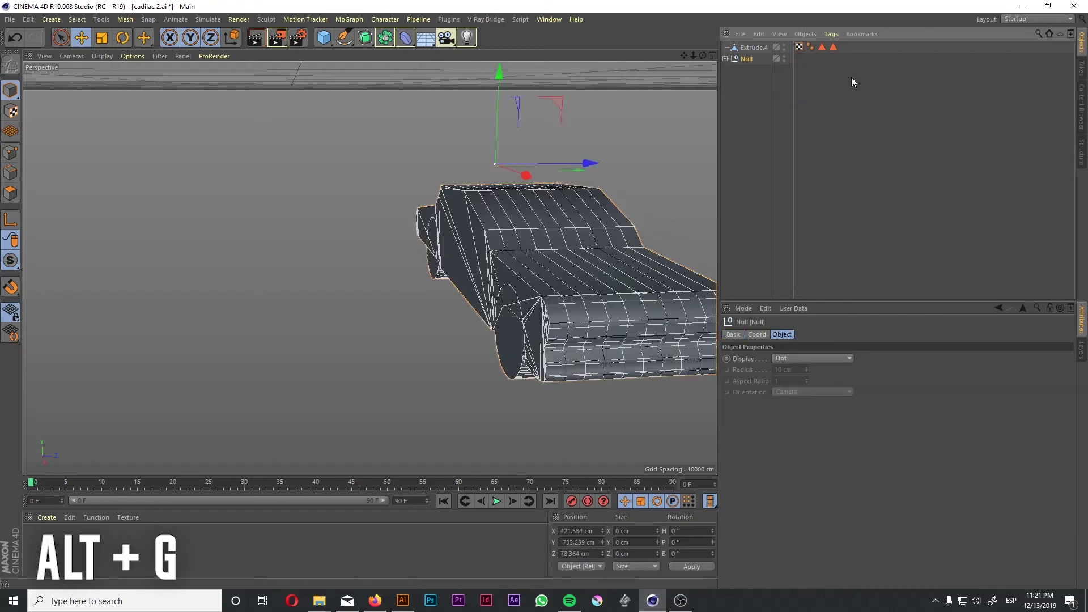
- Try moving the Null group sideways along Z away from the connected car mesh, and undo the move
click(638, 153)
alt+drag(637, 153, 497, 189)
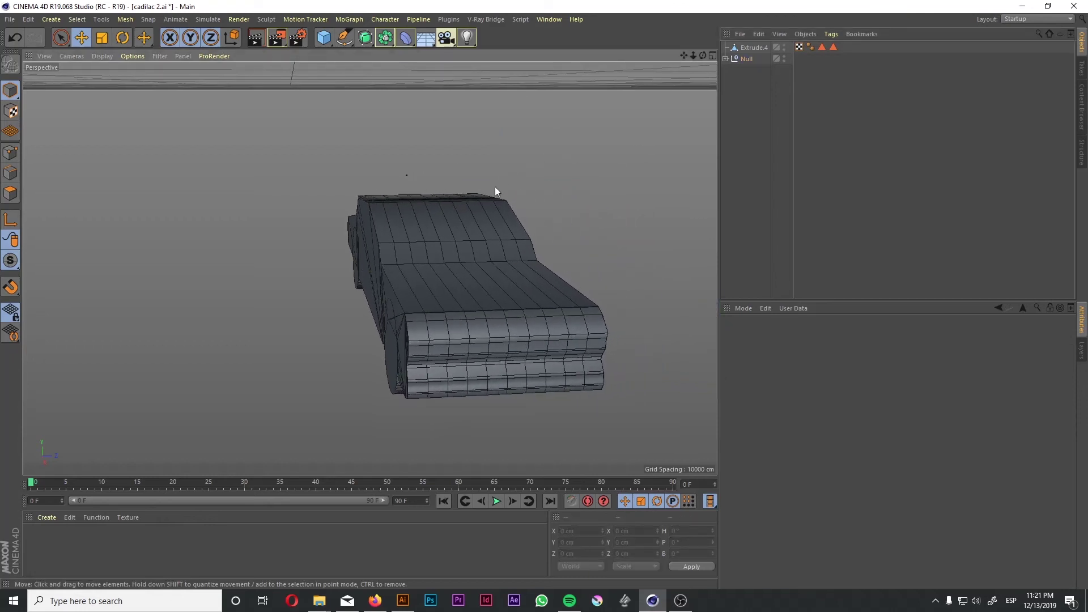
click(479, 247)
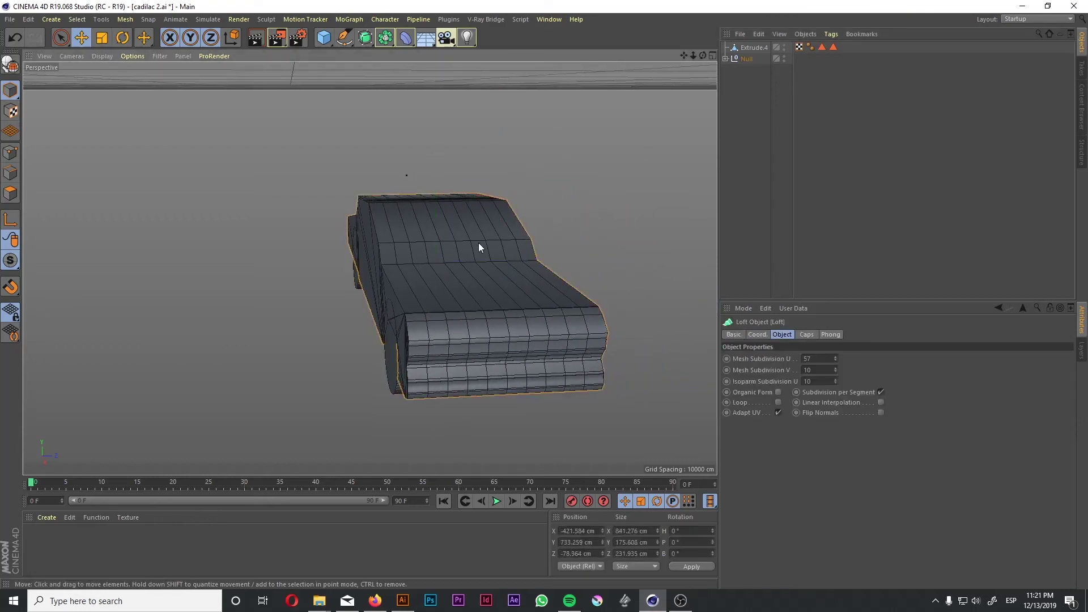
click(746, 58)
drag(504, 175, 388, 182)
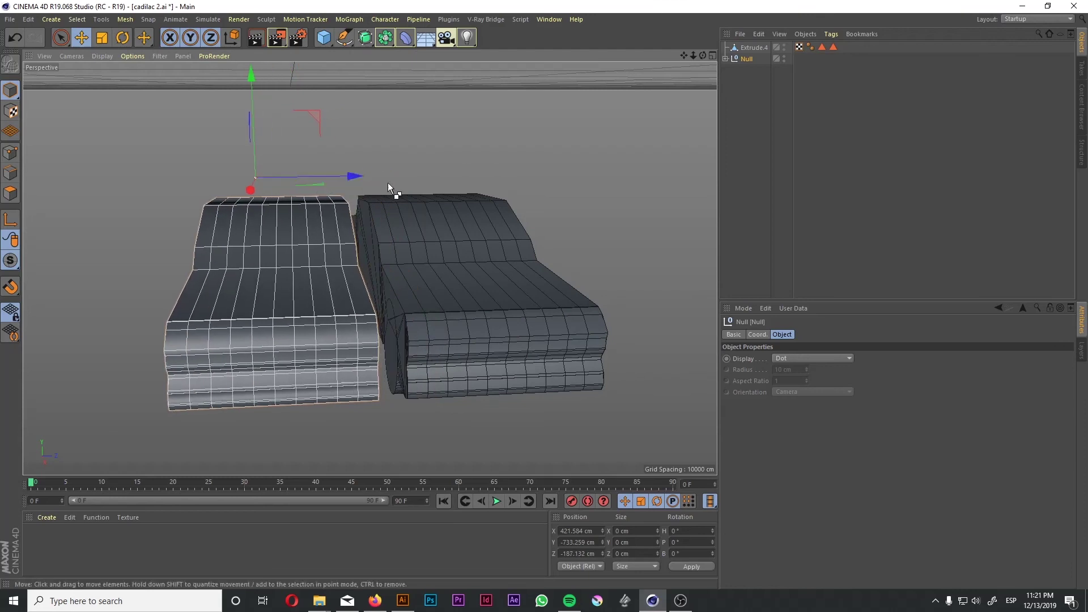
key(ctrl+z)
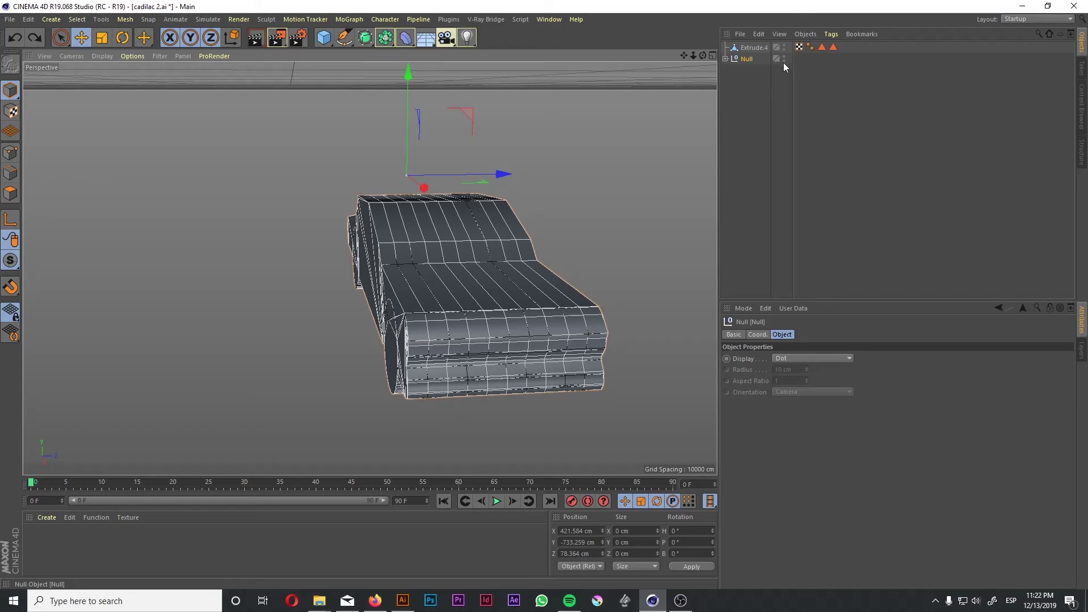
- Hide the Null group in both the editor and the renderer
ctrl+click(784, 56)
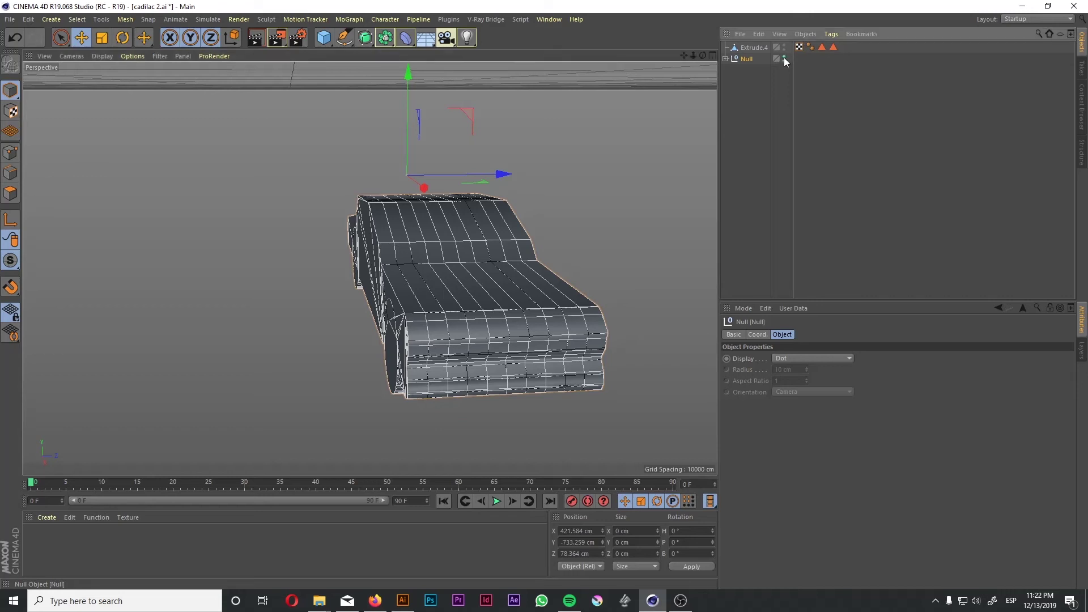
alt+drag(652, 170, 381, 173)
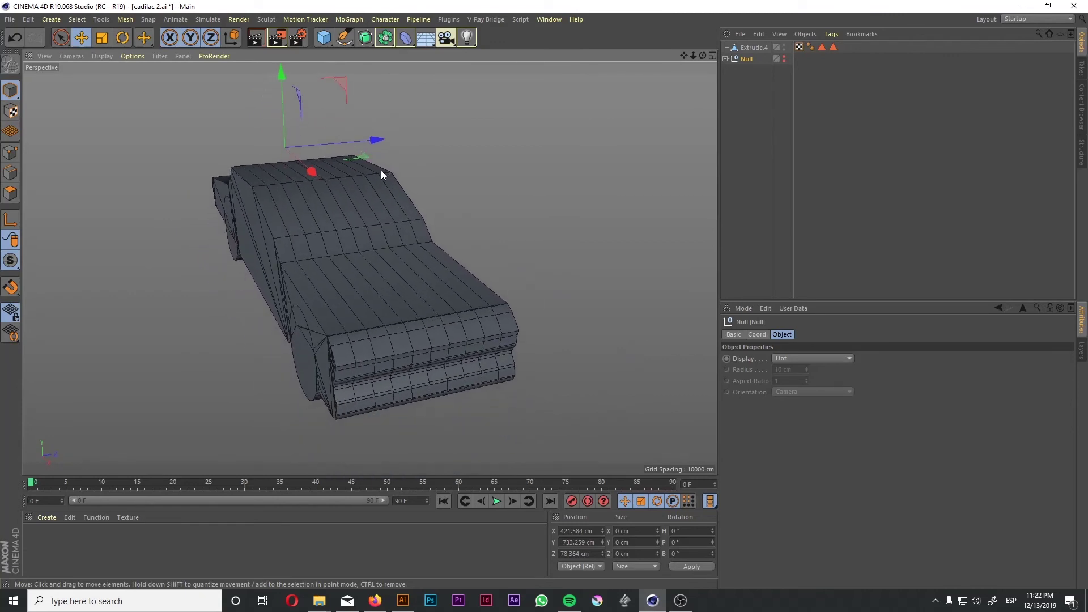
- Select the full row of windshield polygons on the Extrude.4 mesh in polygon mode
click(11, 193)
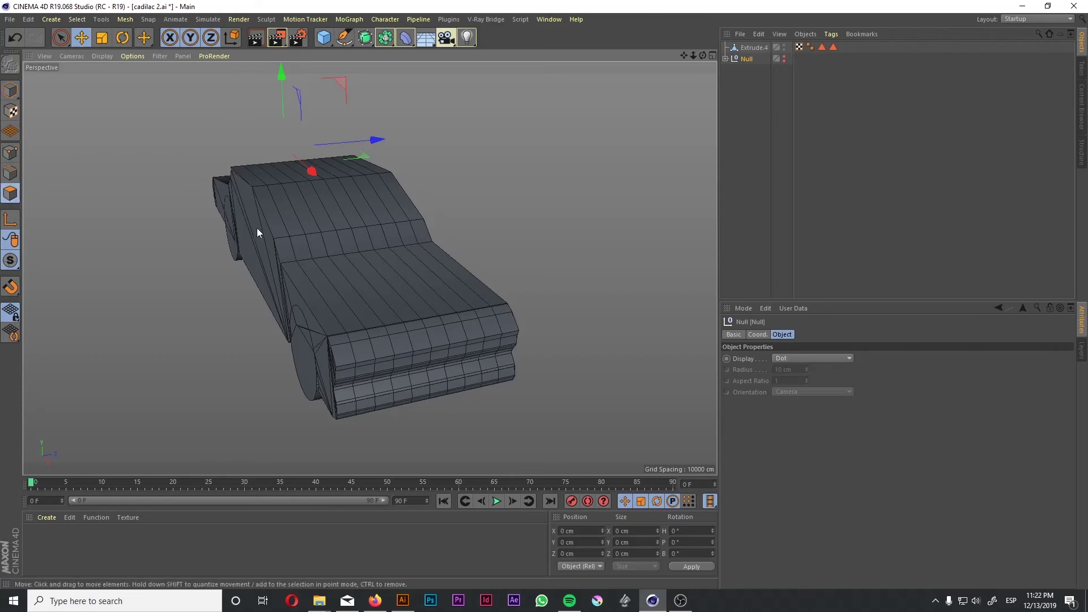
click(765, 47)
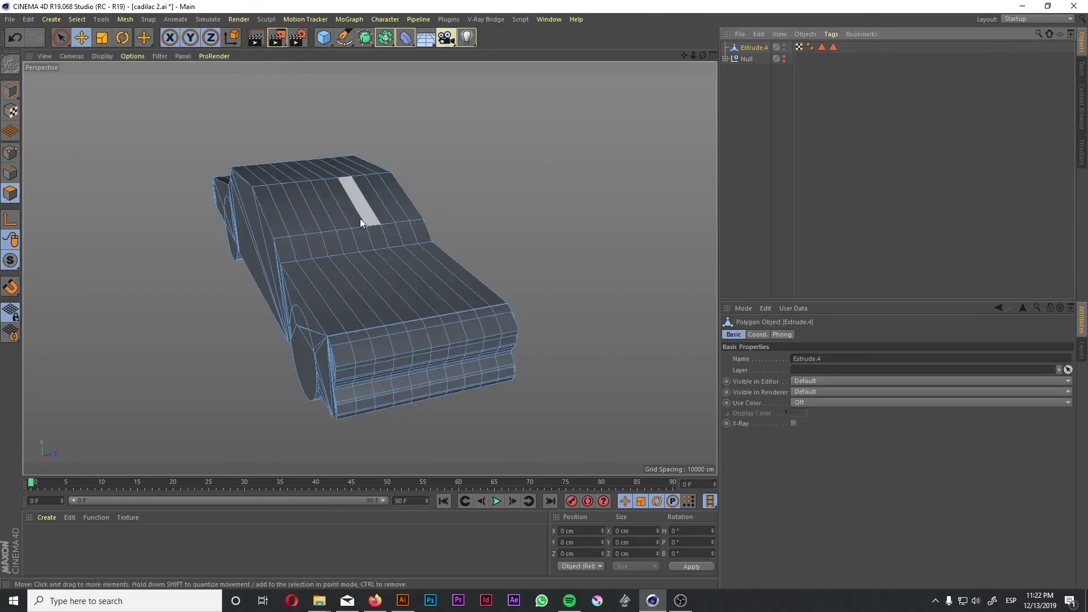
alt+drag(453, 196, 413, 205)
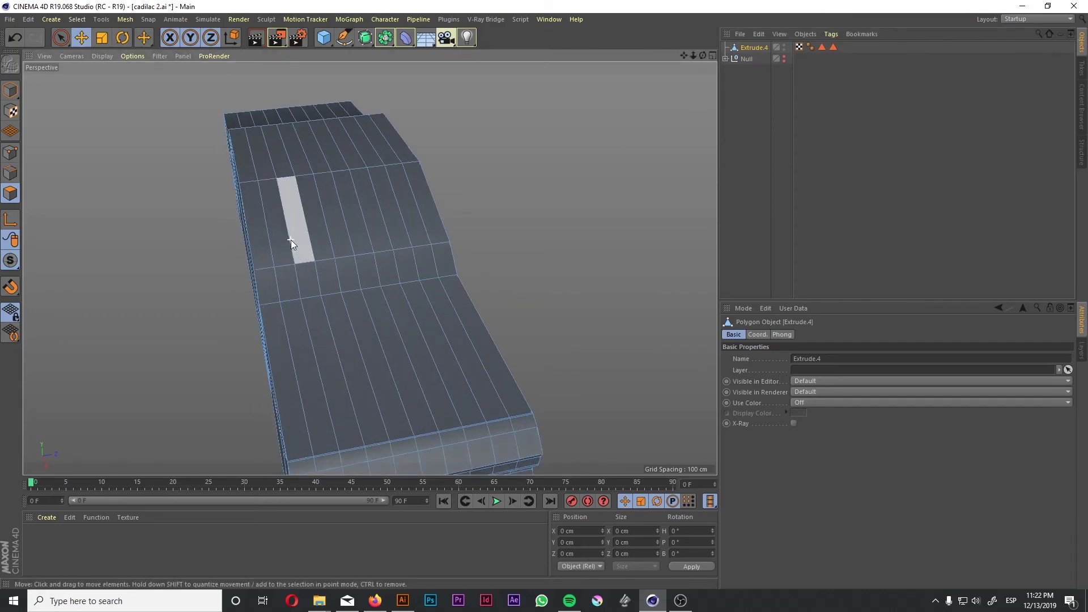
mouse_move(279, 232)
mouse_down()
mouse_move(263, 233)
mouse_move(415, 219)
mouse_move(400, 164)
mouse_up()
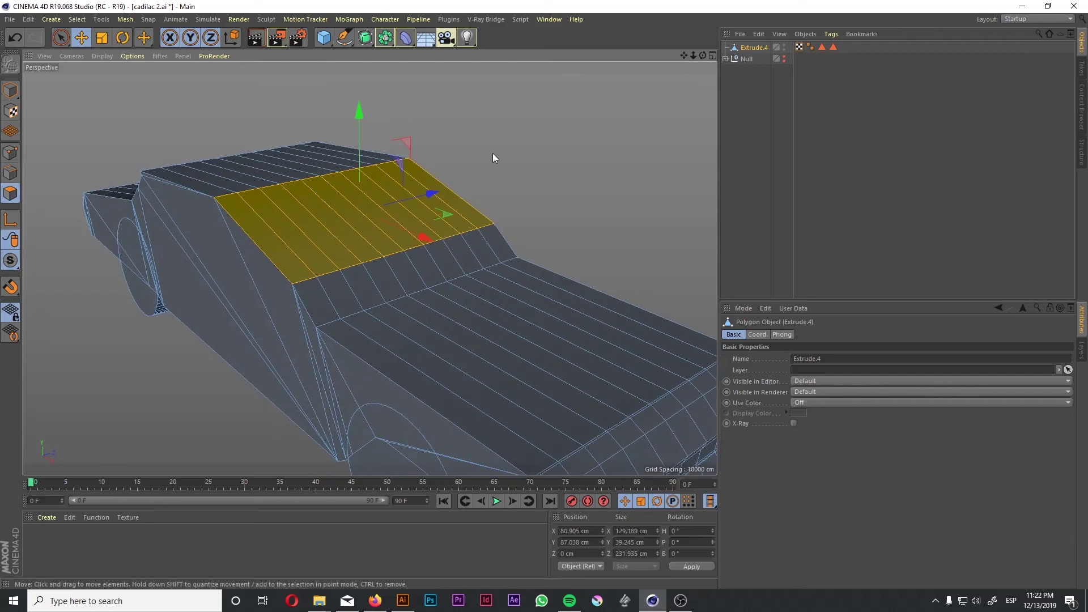
- Try scaling the selected windshield polygons to inspect how they connect to the body, and undo the scaling
key(t)
drag(580, 108, 491, 154)
alt+drag(491, 154, 278, 282)
alt+drag(273, 229, 533, 170)
key(ctrl+z)
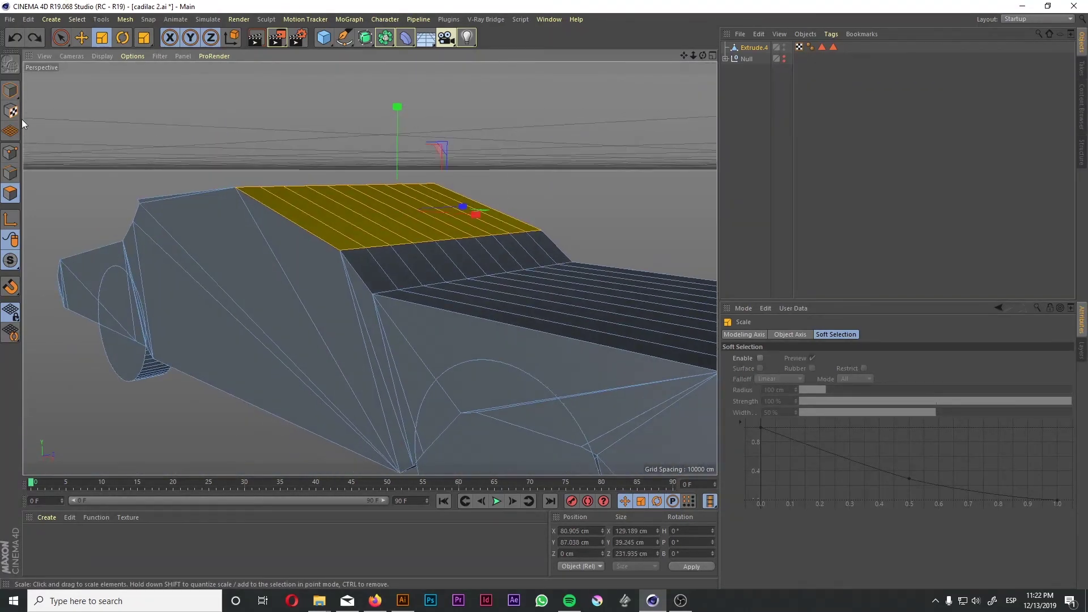
- Run the Optimize mesh command on the whole Extrude.4 object in model mode
click(13, 92)
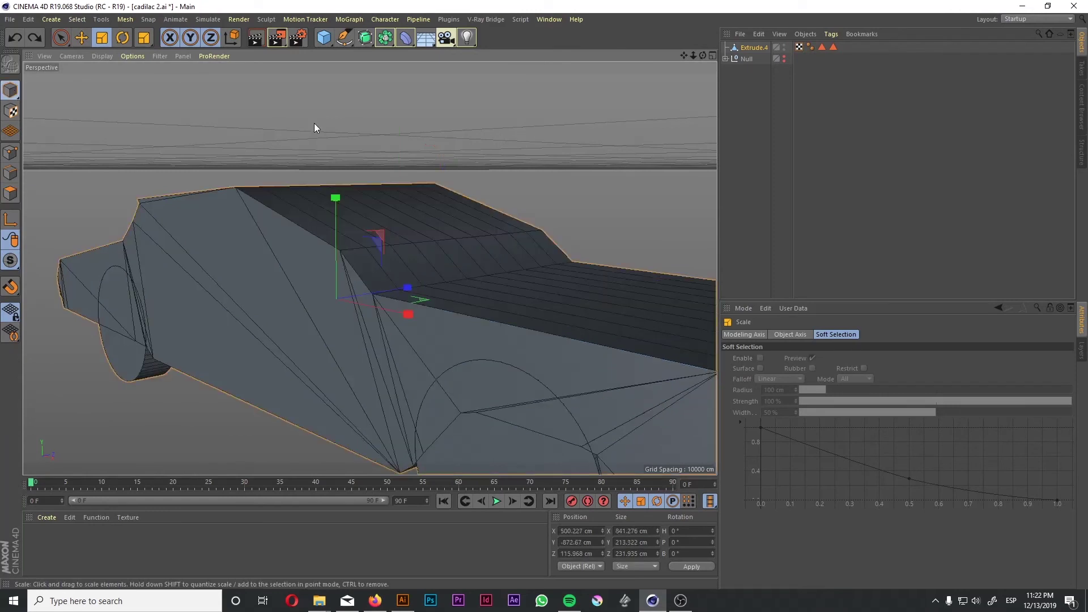
click(749, 48)
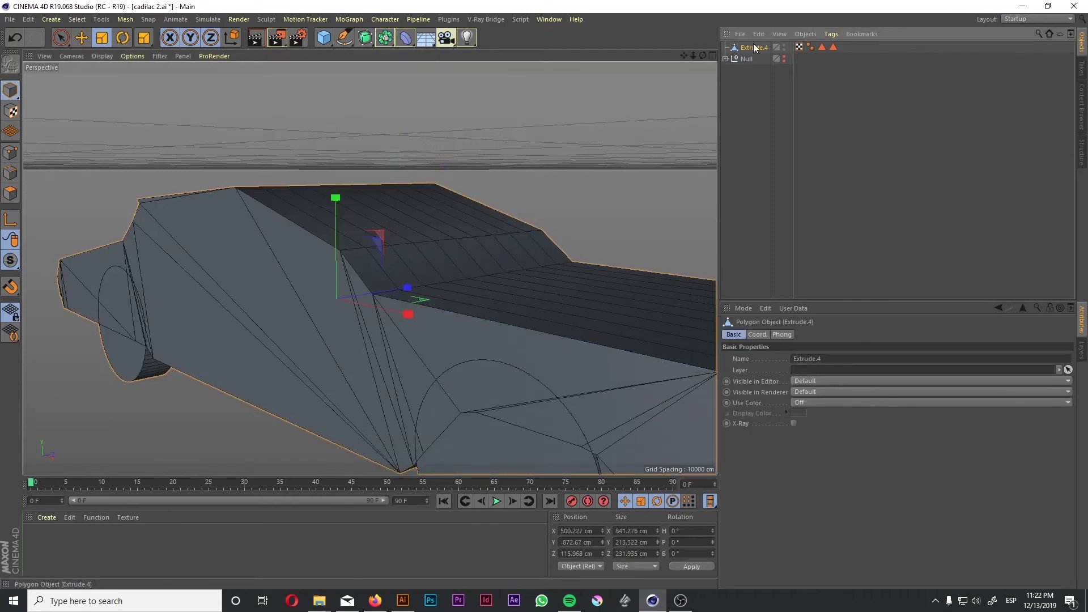
click(125, 20)
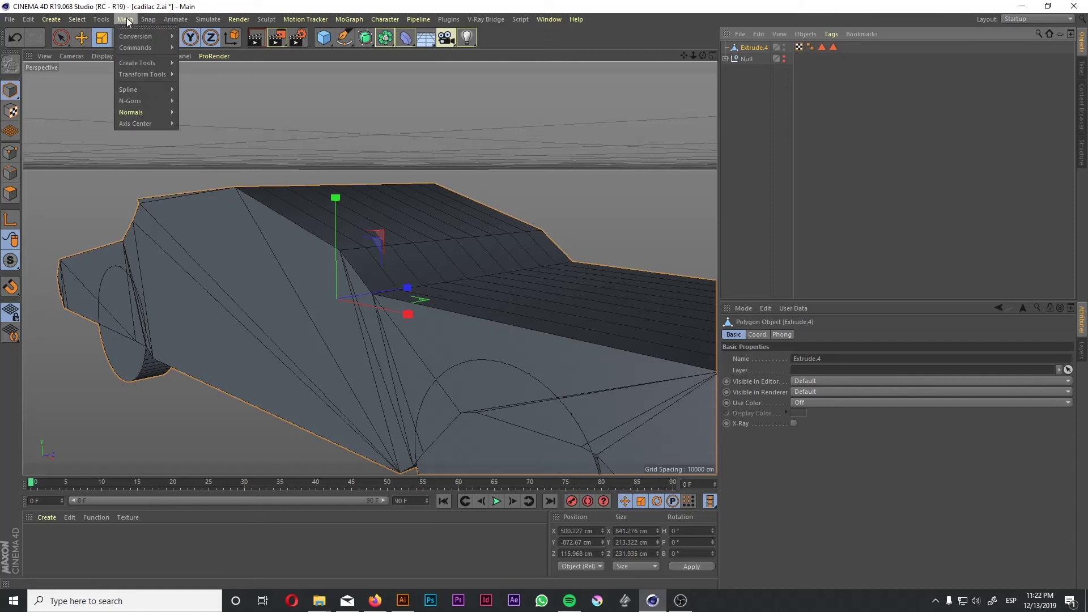
mouse_move(127, 48)
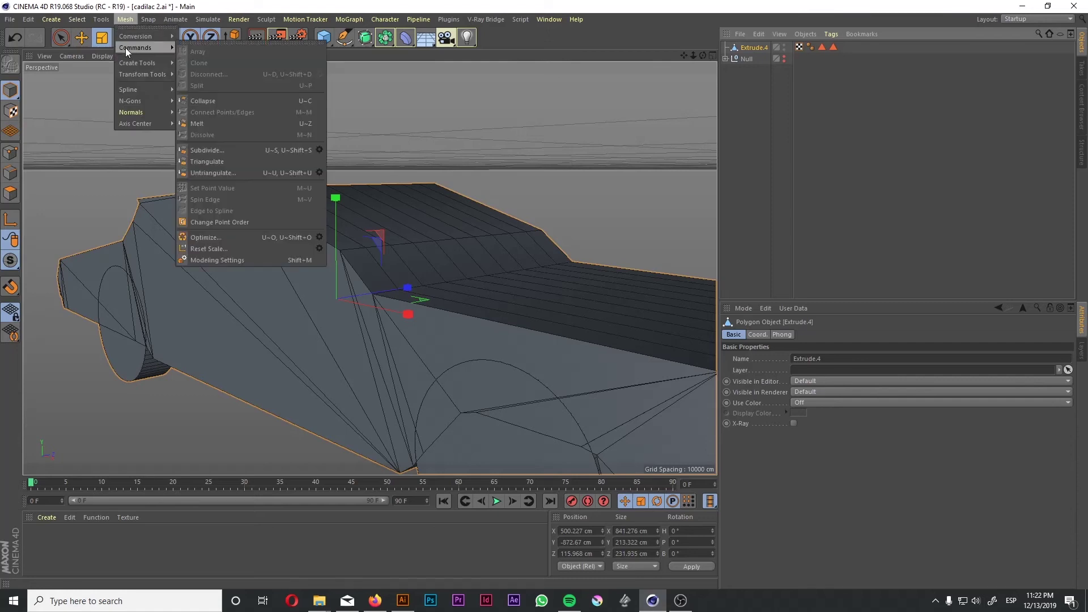
click(217, 238)
alt+drag(253, 236, 508, 199)
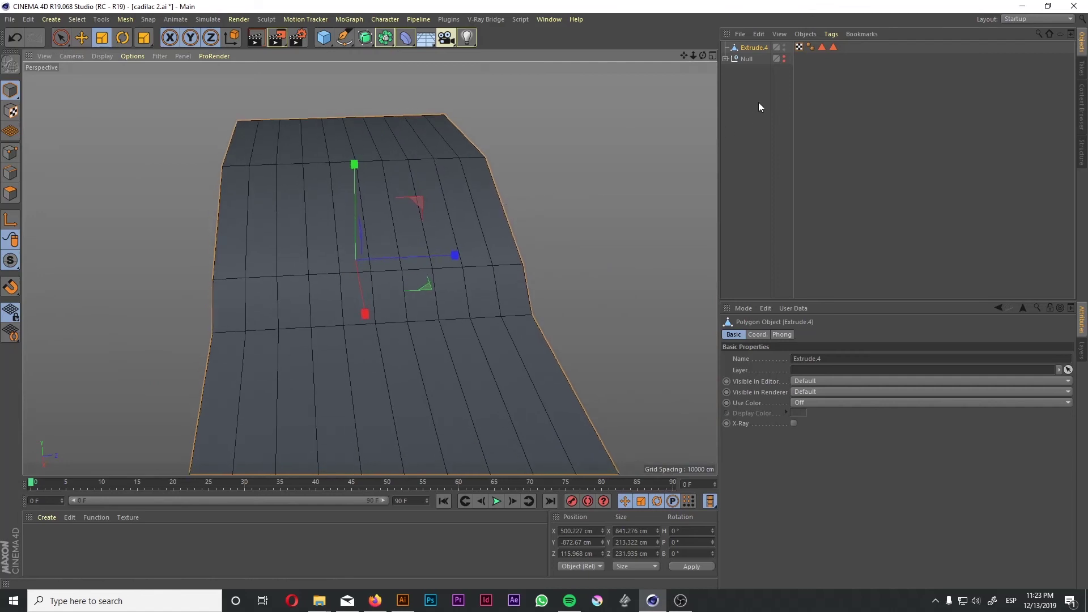
- Return to polygon mode, try scaling the windshield selection on the optimized mesh, and undo the scaling
click(11, 198)
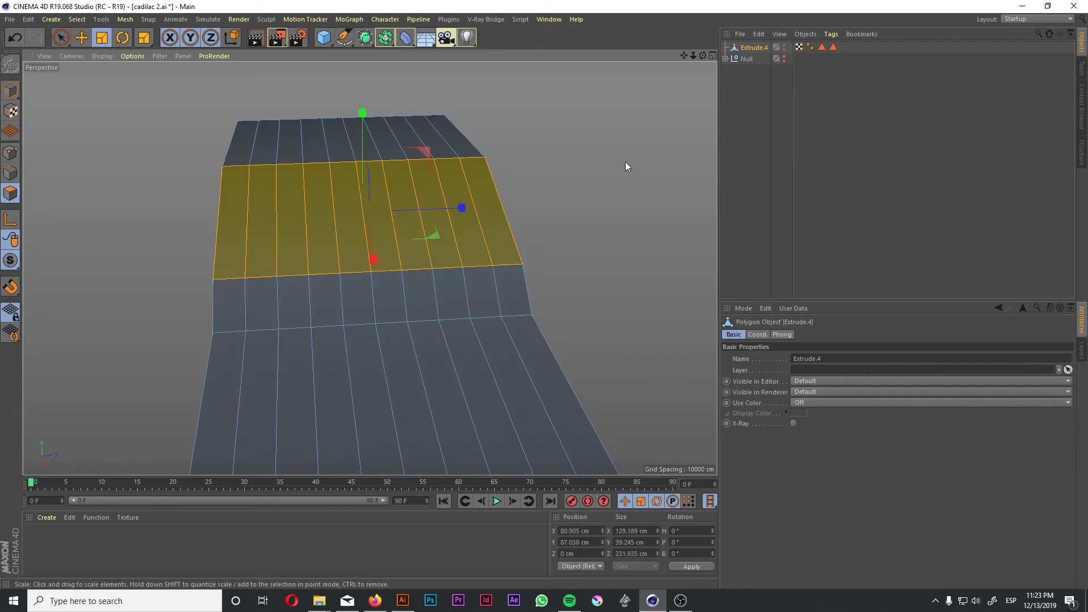
drag(626, 128, 594, 165)
key(ctrl+z)
scroll(386, 189, up, 2)
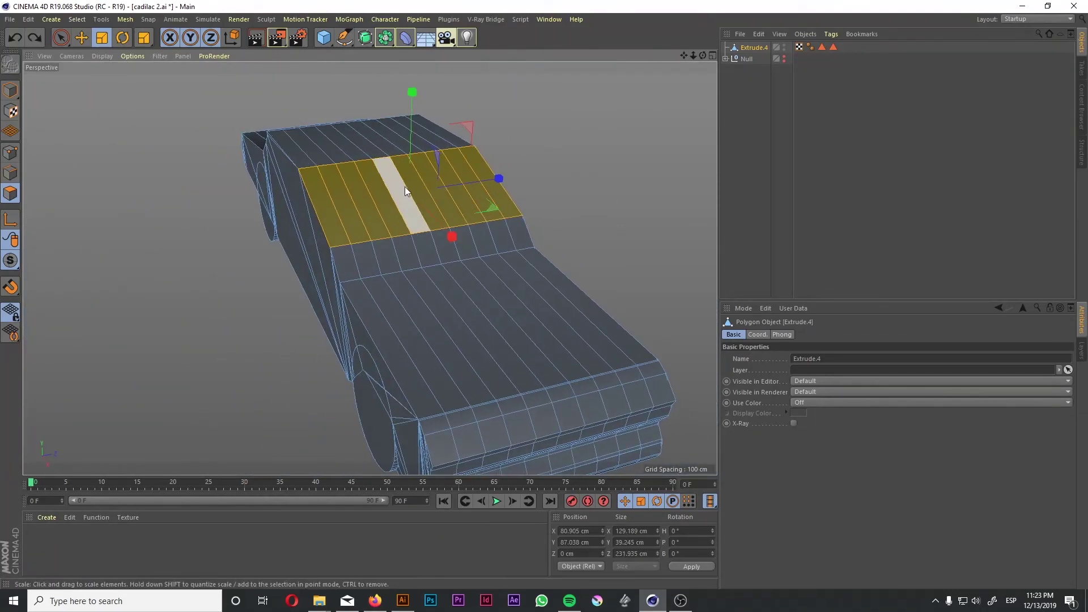
- Inset the selected windshield polygons with Extrude Inner at an offset of about 5.1 cm
right_click(404, 186)
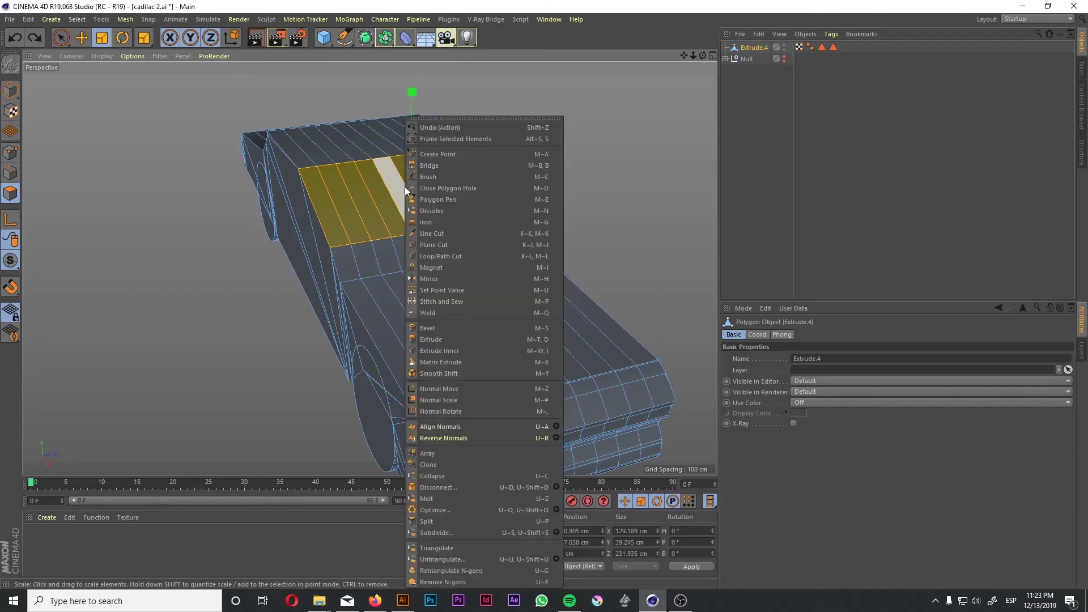
click(448, 349)
drag(511, 196, 517, 196)
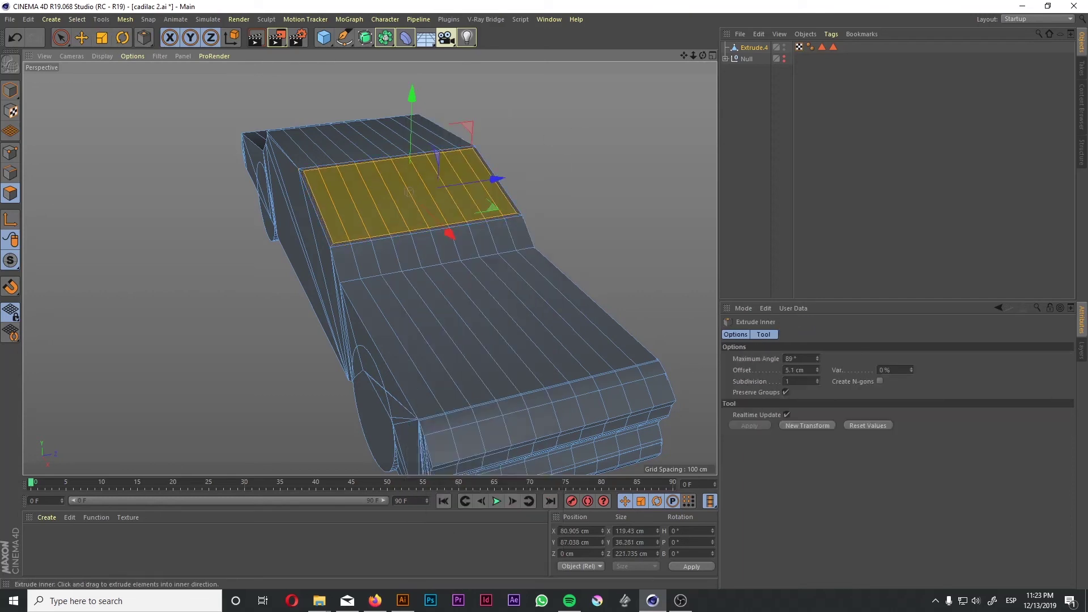
alt+drag(537, 143, 585, 141)
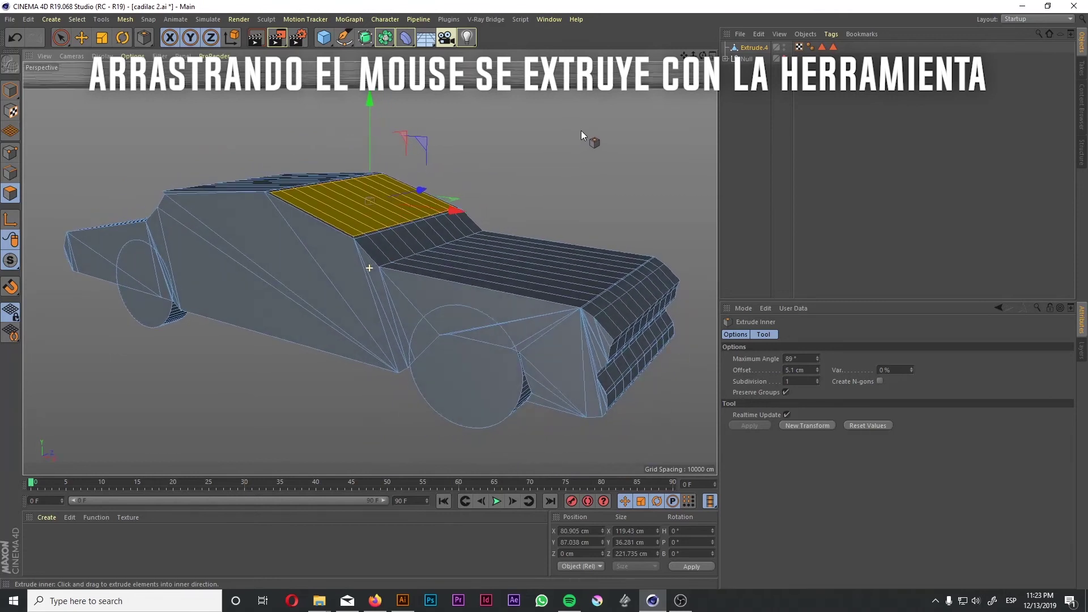
scroll(432, 156, up, 5)
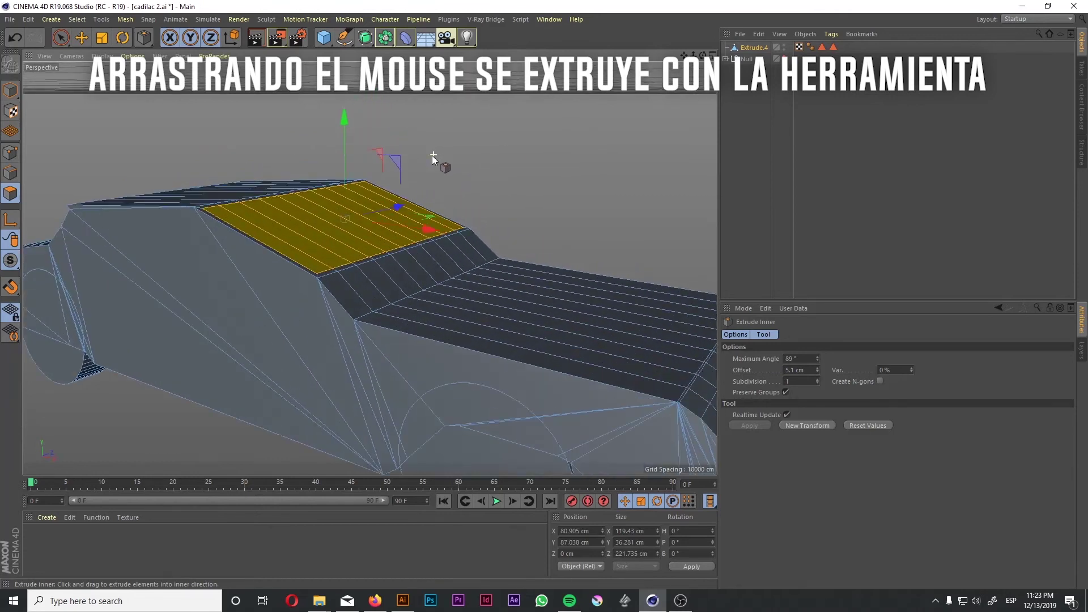
- Add the rear window polygons with Live Selection, inset them with Extrude Inner, and clear the selection
click(64, 37)
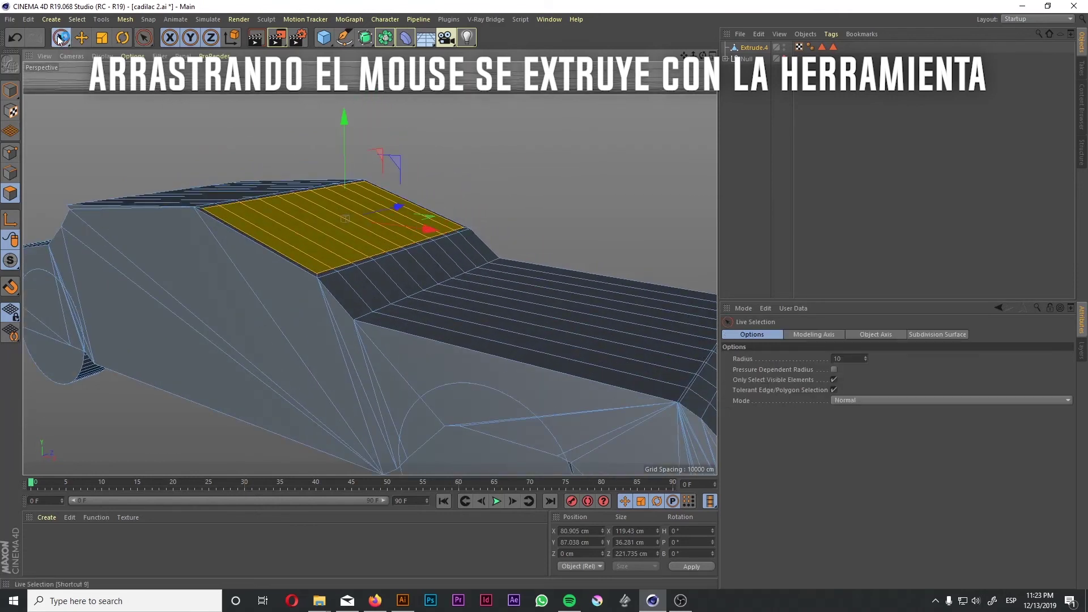
drag(395, 161, 394, 165)
mouse_move(393, 164)
alt+mouse_down()
mouse_move(412, 184)
mouse_move(360, 215)
mouse_move(317, 191)
mouse_move(219, 182)
mouse_move(419, 172)
mouse_move(313, 214)
mouse_move(225, 227)
mouse_move(287, 244)
mouse_move(461, 244)
alt+mouse_up()
right_click(362, 249)
click(415, 357)
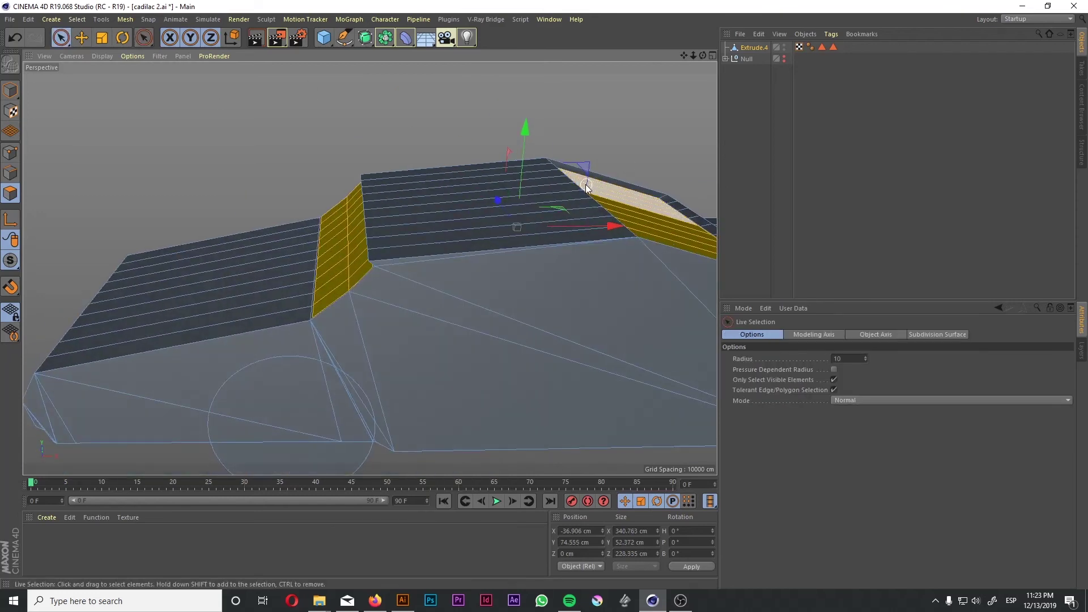
click(356, 254)
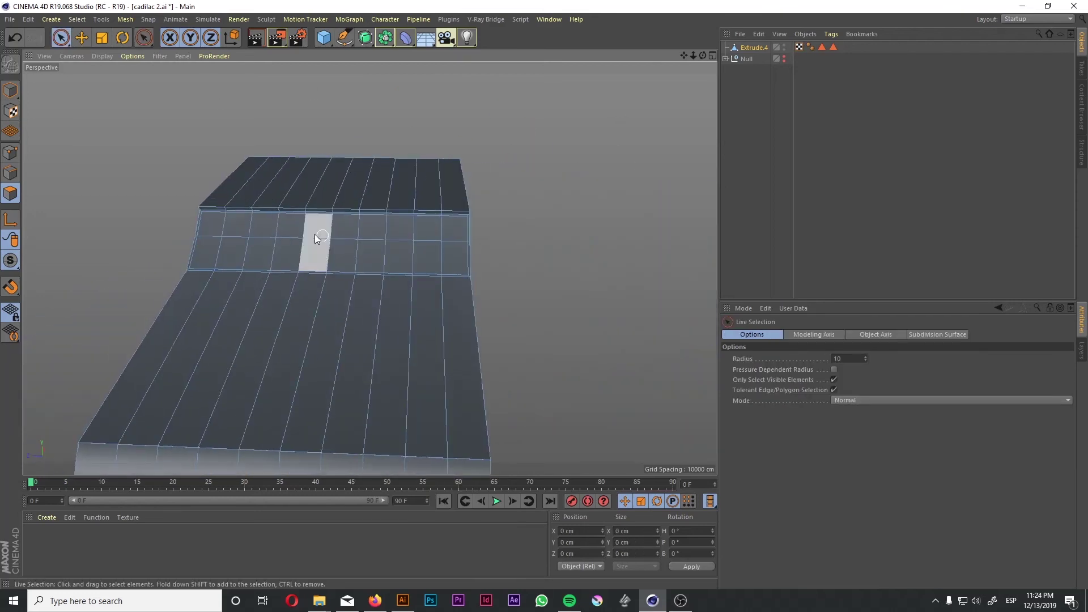
- Select the two-row polygon strip of the car's short sloped window with Live Selection
drag(216, 238, 275, 238)
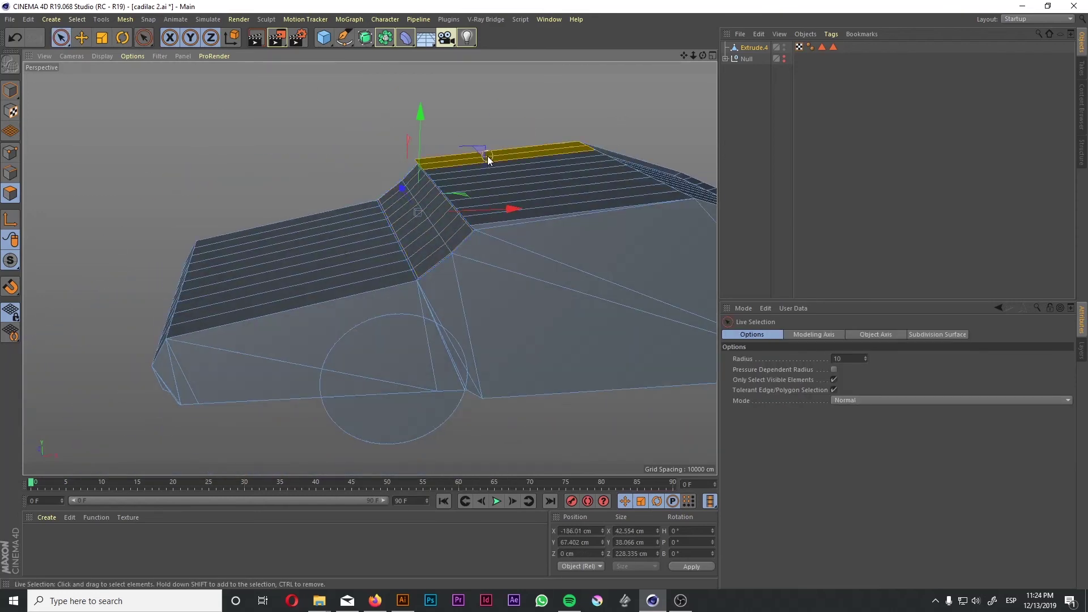
drag(431, 181, 453, 238)
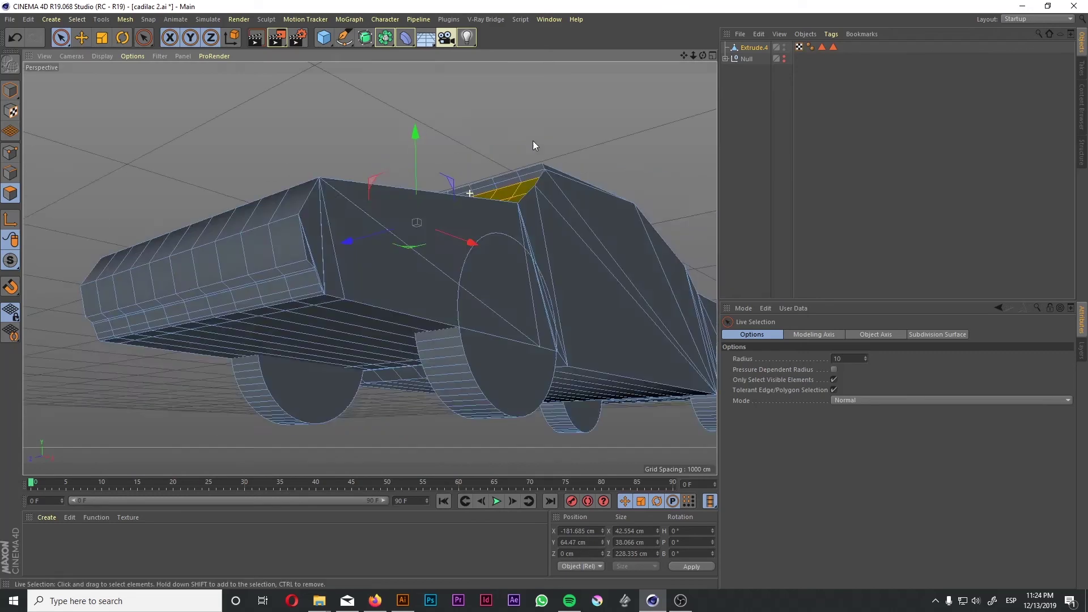
alt+drag(533, 141, 262, 244)
alt+drag(369, 267, 352, 181)
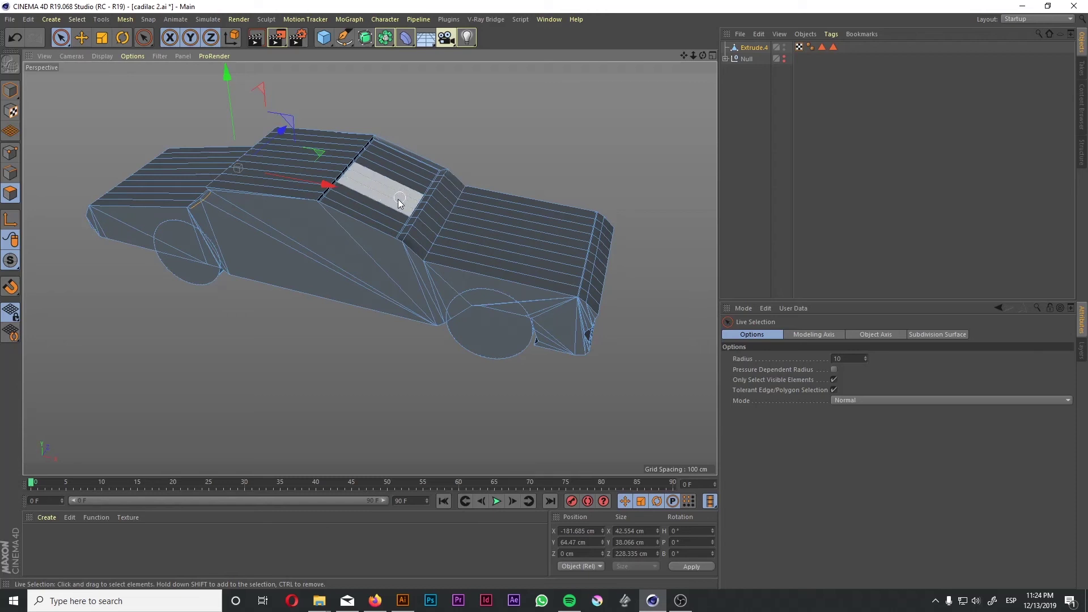
alt+middle_drag(597, 211, 561, 242)
alt+drag(563, 240, 619, 243)
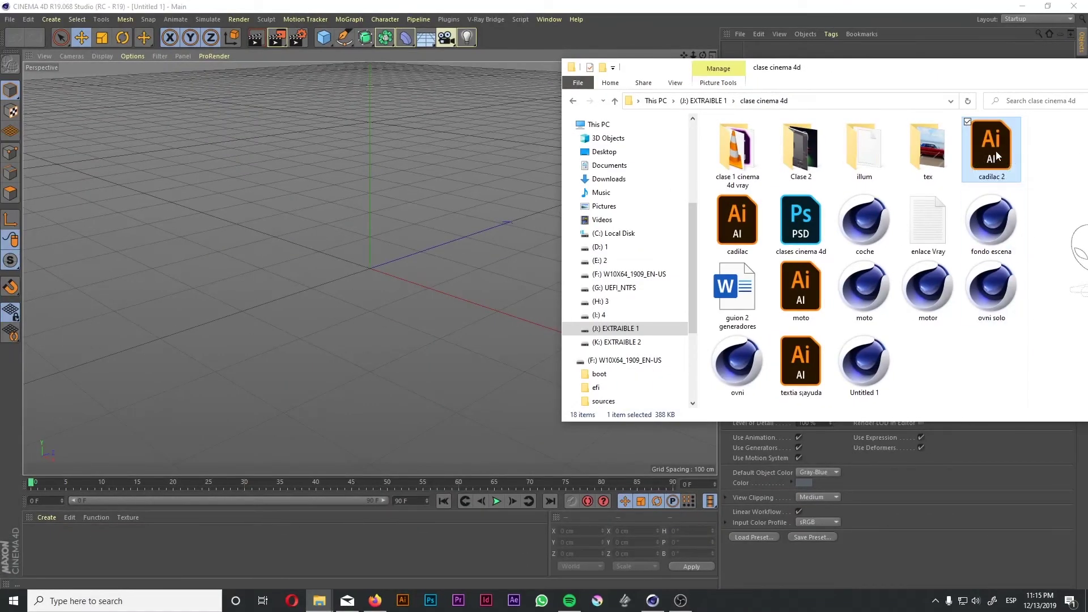
- Import the Illustrator file cadilac 2 into the new scene at scale 1 with Connect Splines turned off
drag(998, 156, 386, 269)
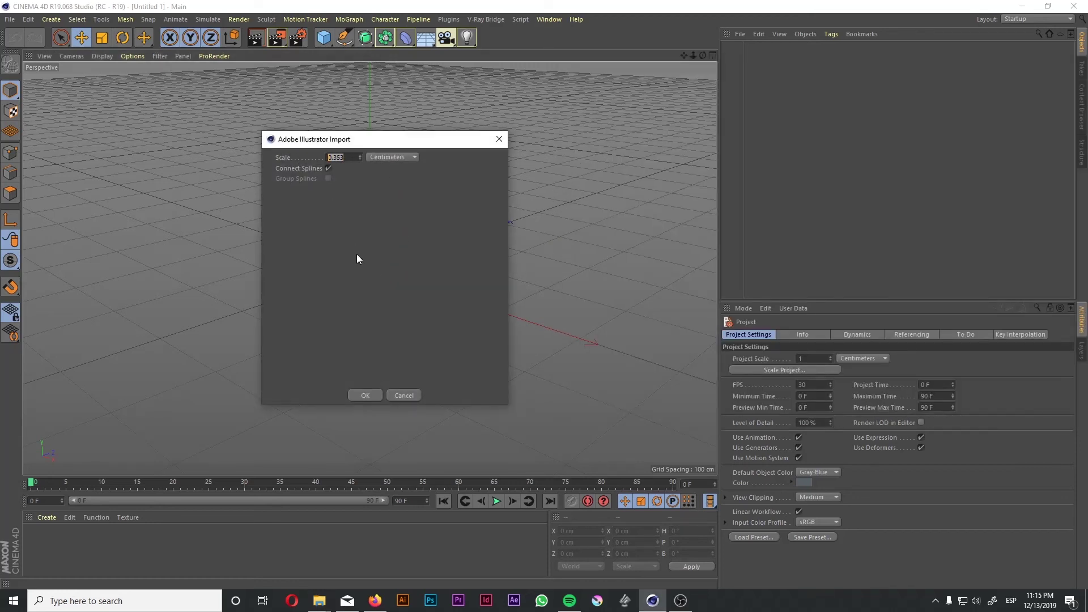
text(1)
click(328, 168)
key(Return)
- Delete the car body, both wheels and the curved window outline, keeping the alien head splines
click(448, 376)
key(ctrl+z)
click(451, 352)
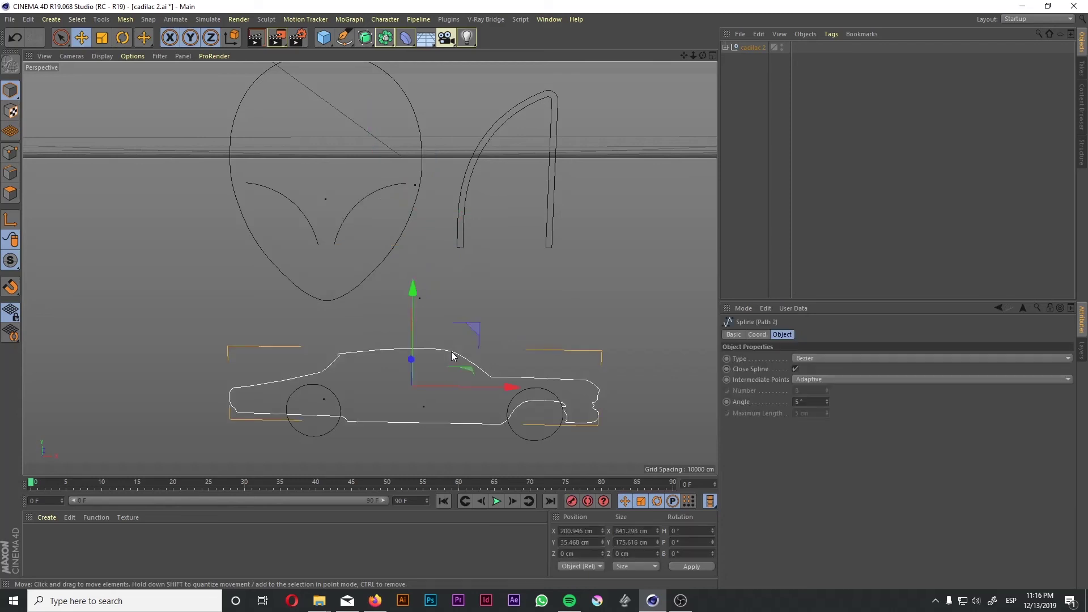
key(Delete)
key(9)
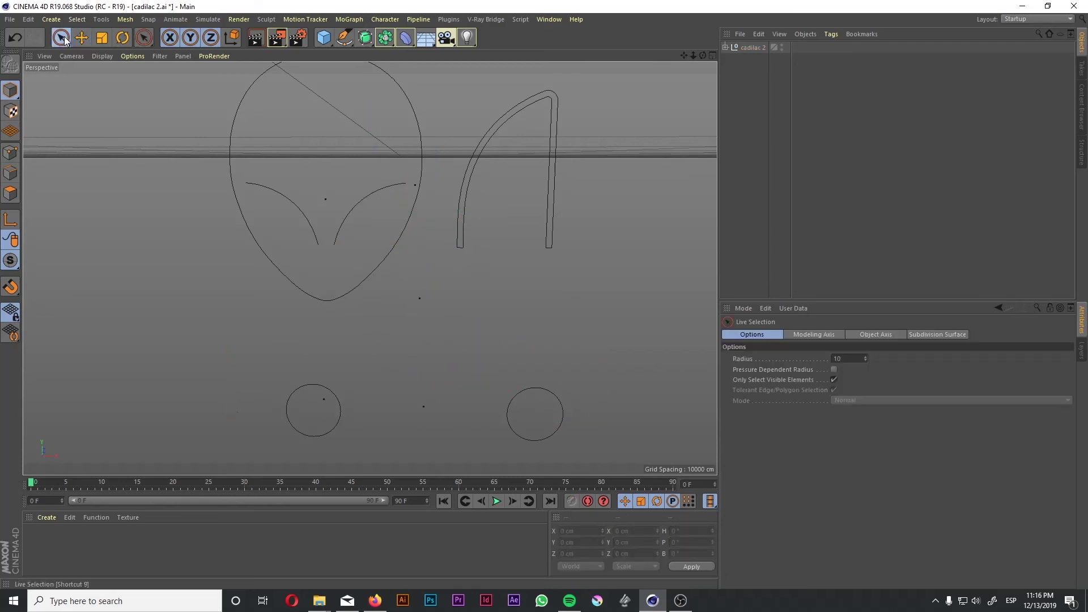
click(304, 384)
click(508, 390)
click(469, 182)
key(Delete)
- Delete the leftover null below the alien head, and undo the extra deletion made beside its eye
click(418, 297)
click(421, 395)
key(Delete)
click(416, 187)
key(Delete)
key(ctrl+z)
- Expand the cadilac 2 hierarchy and move Path 5, Path 6 and Path 7 out of Group 2 to the top level
click(726, 47)
click(732, 59)
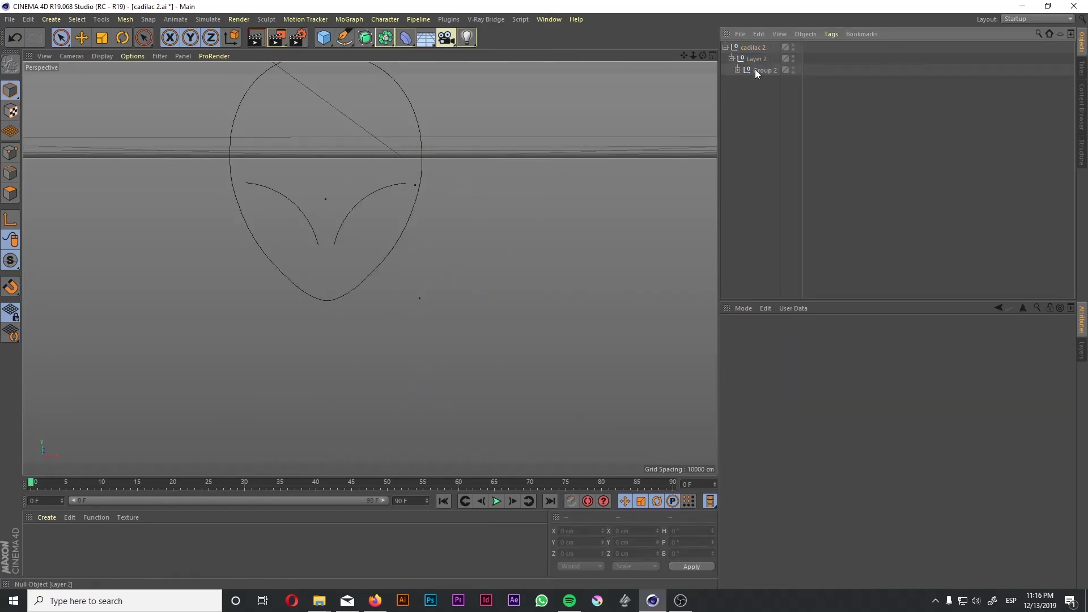
click(738, 69)
drag(760, 117, 760, 154)
- Delete the emptied Group 2, Layer 2 and cadilac 2 nulls
click(762, 70)
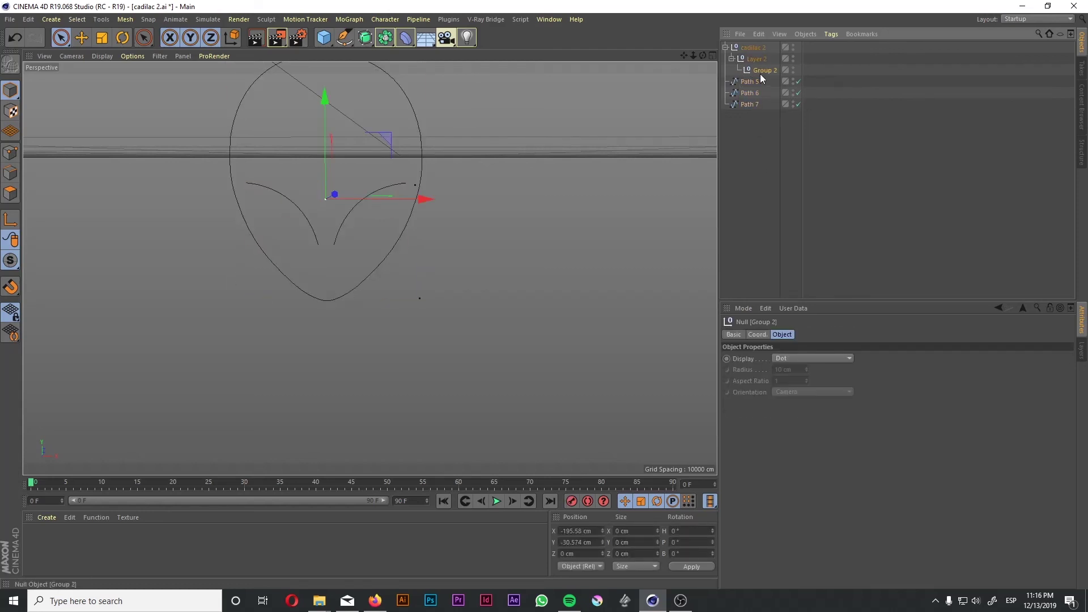
key(Delete)
click(756, 59)
key(Delete)
click(753, 47)
key(Delete)
- Enable Close Spline on both alien eye splines, Path 5 and Path 7
click(384, 188)
shift+click(301, 212)
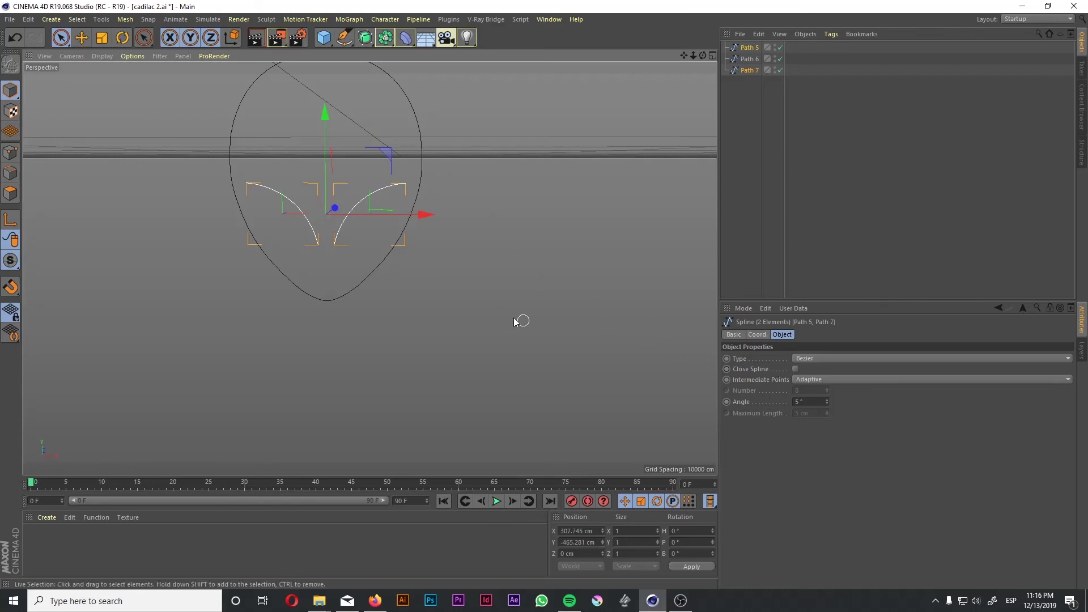
click(797, 366)
click(583, 267)
alt+drag(475, 253, 693, 92)
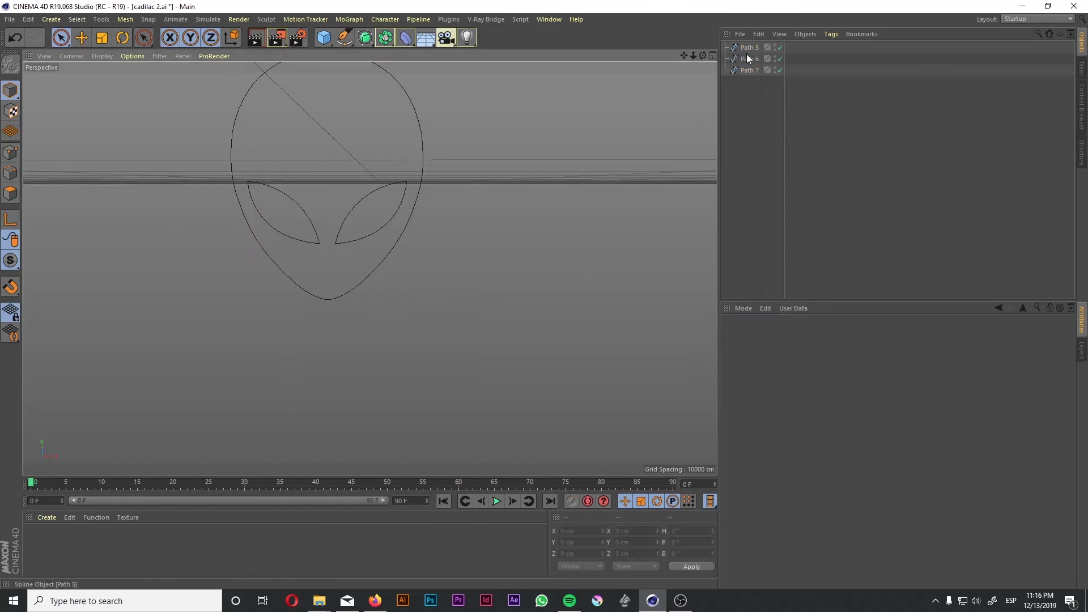
- Put each of the two alien eye splines under its own Extrude generator
click(424, 164)
click(339, 230)
shift+click(310, 221)
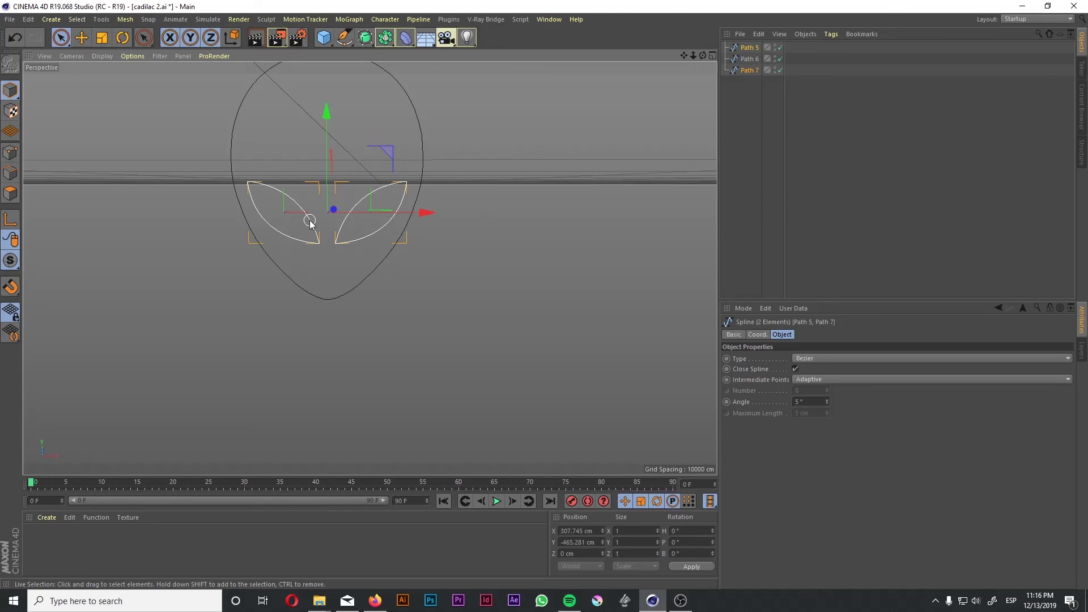
click(365, 37)
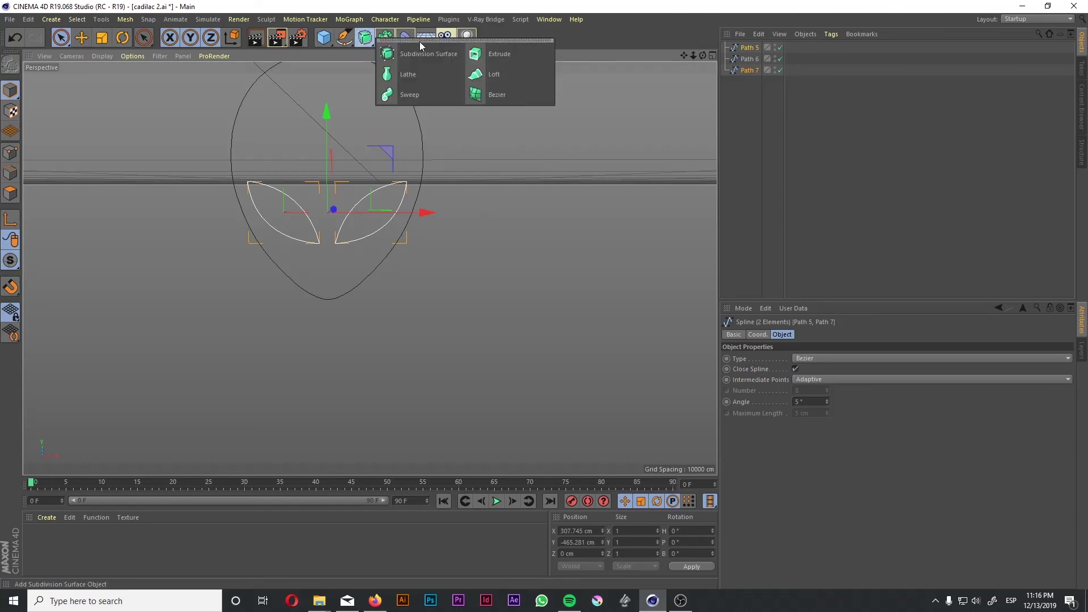
alt+click(502, 53)
alt+drag(542, 151, 375, 207)
scroll(335, 196, up, 3)
scroll(332, 198, up, 1)
- Reorder Path 6 below the eye Extrudes, add a Circle spline and scale it to about 19.5 cm across
drag(751, 71, 750, 138)
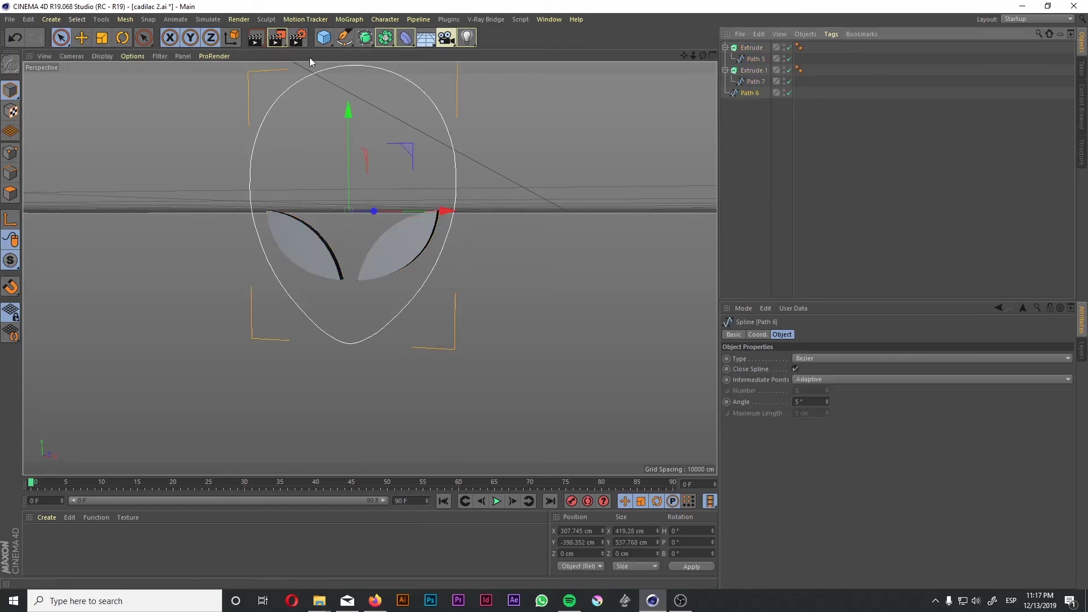
click(344, 39)
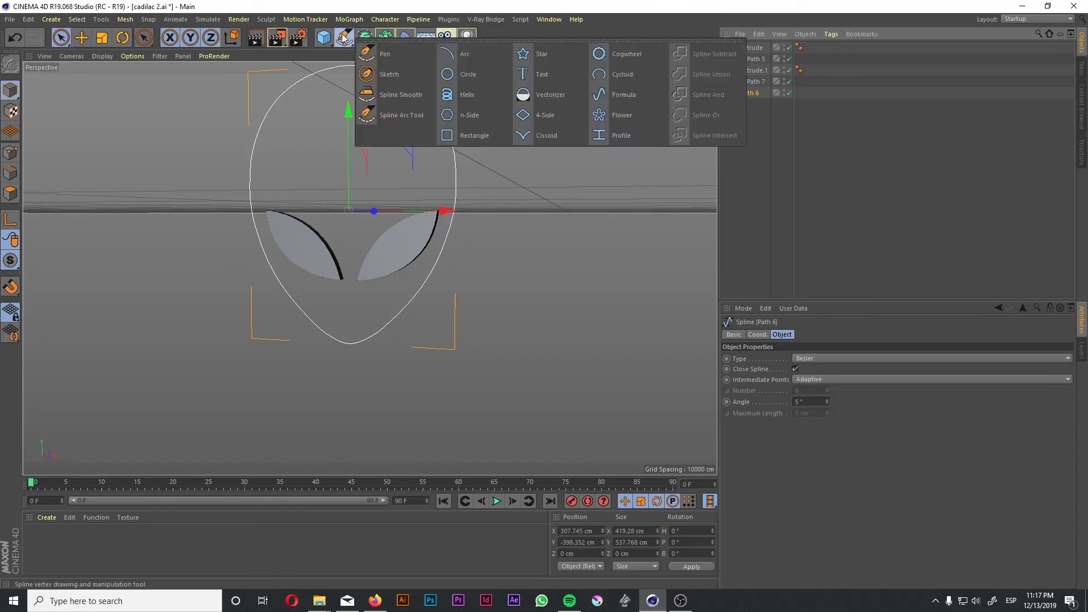
click(467, 73)
alt+middle_drag(370, 102, 322, 254)
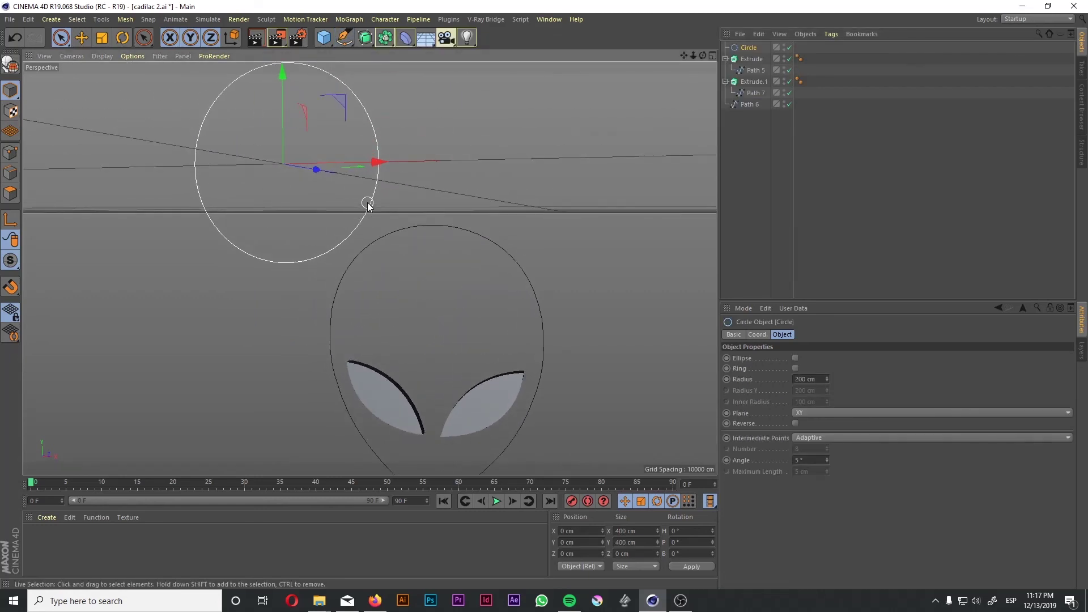
key(t)
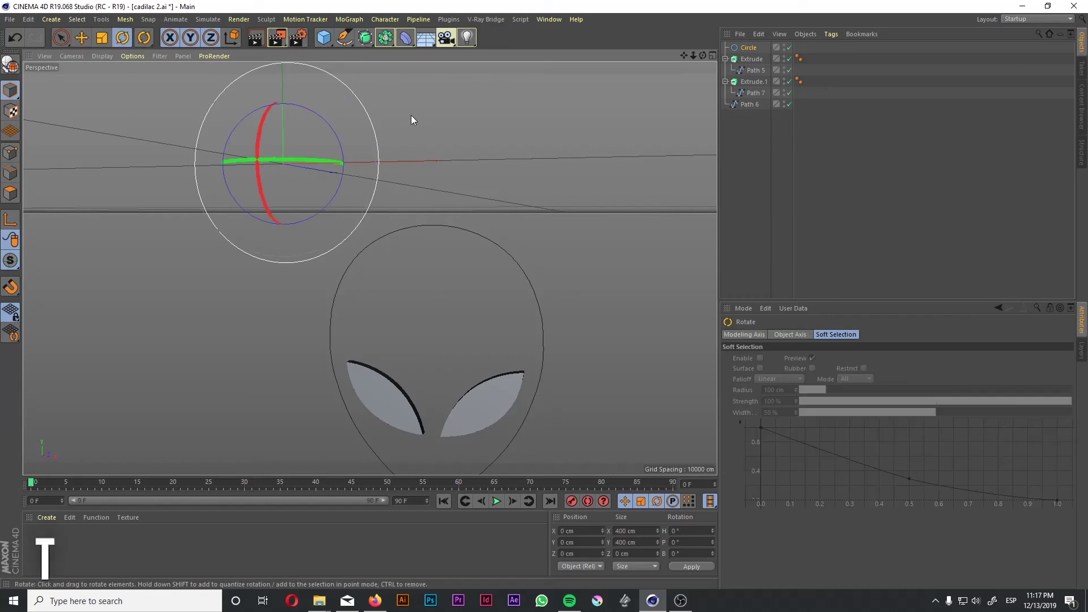
drag(410, 117, 91, 266)
drag(391, 119, 365, 135)
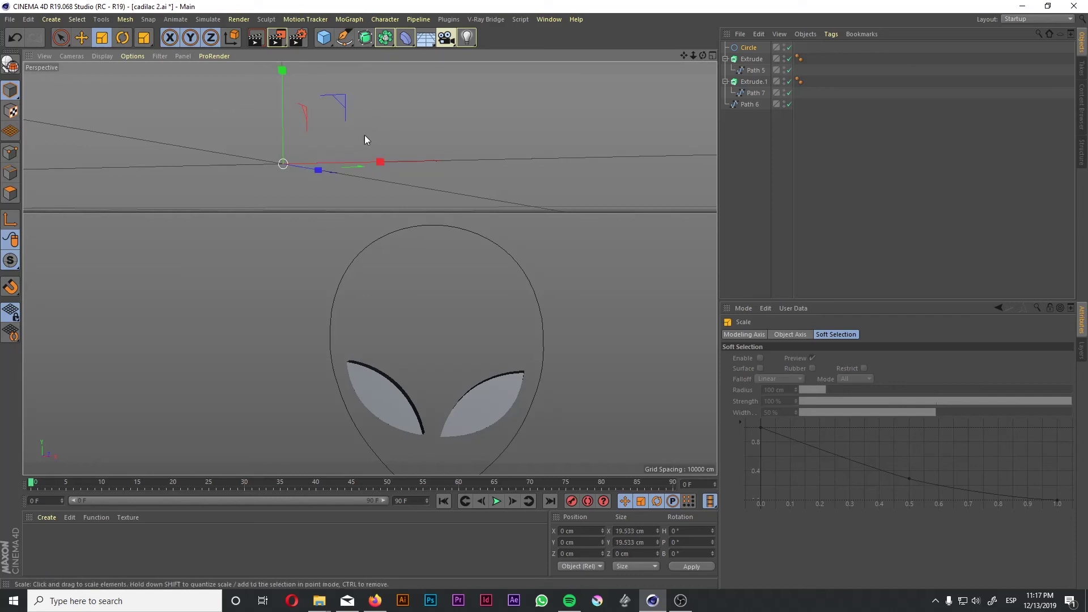
- Add a Sweep generator and nest the Circle as profile above Path 6, the head outline, inside it
click(367, 39)
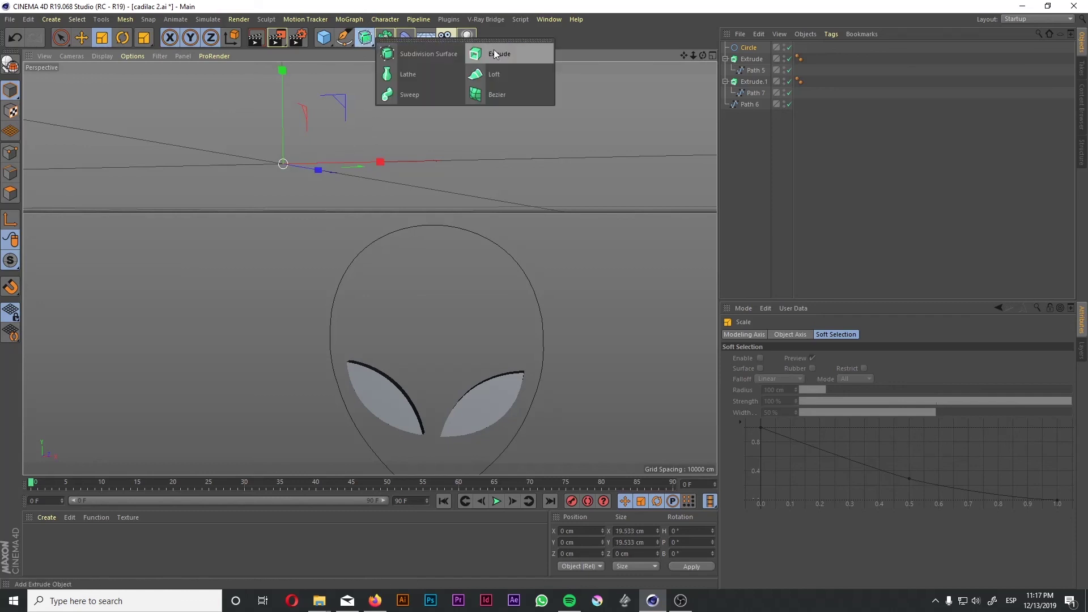
click(415, 93)
drag(744, 53, 745, 121)
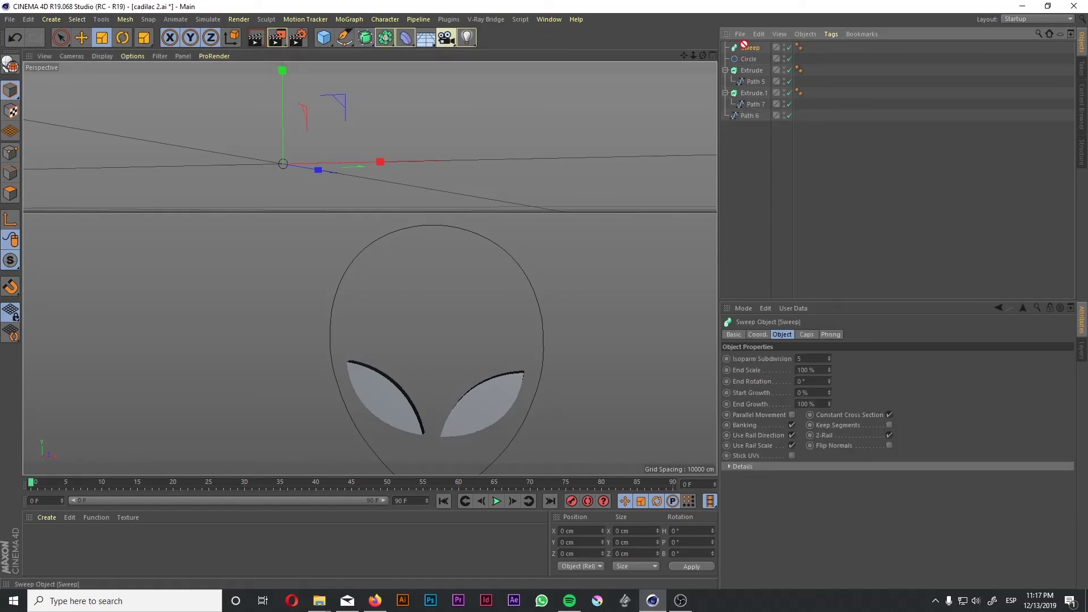
click(750, 107)
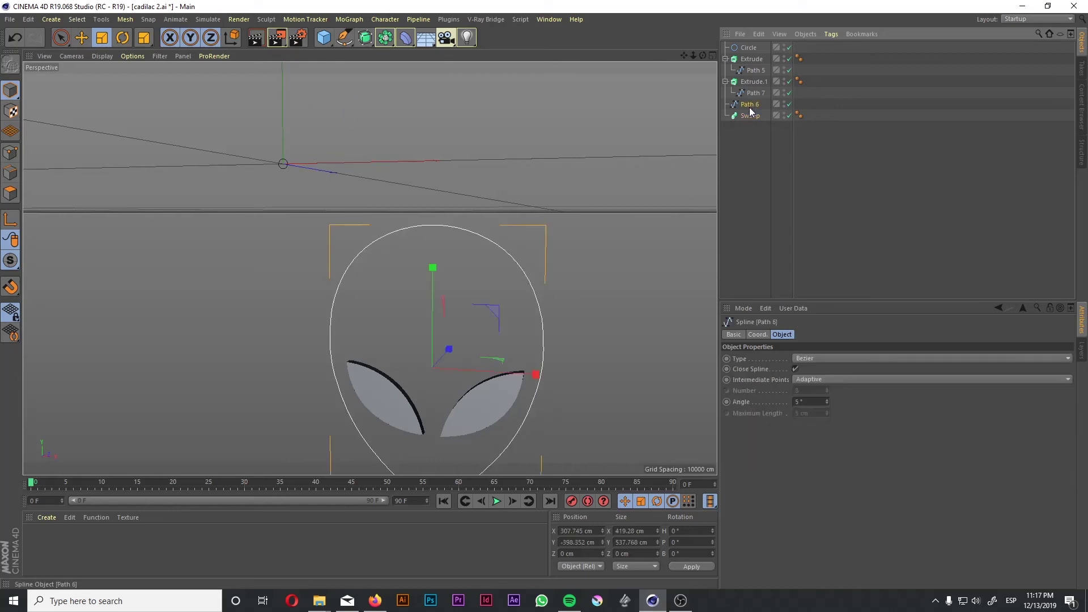
drag(751, 109, 750, 118)
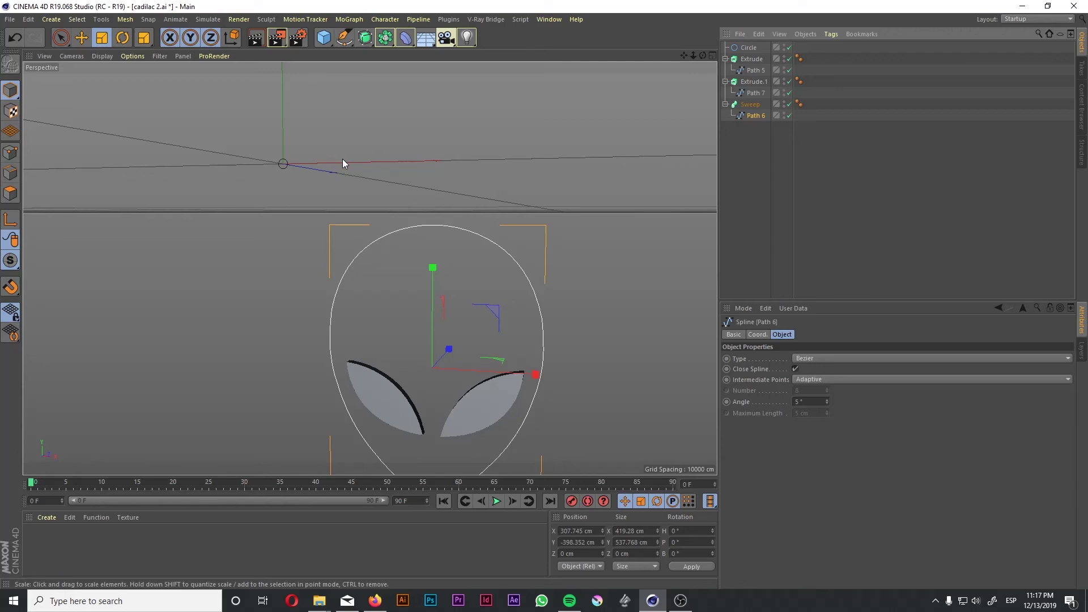
drag(748, 47, 753, 108)
- Thin the head tube by scaling the Circle profile to about 11.6 cm across, and select the Sweep
alt+drag(443, 256, 501, 192)
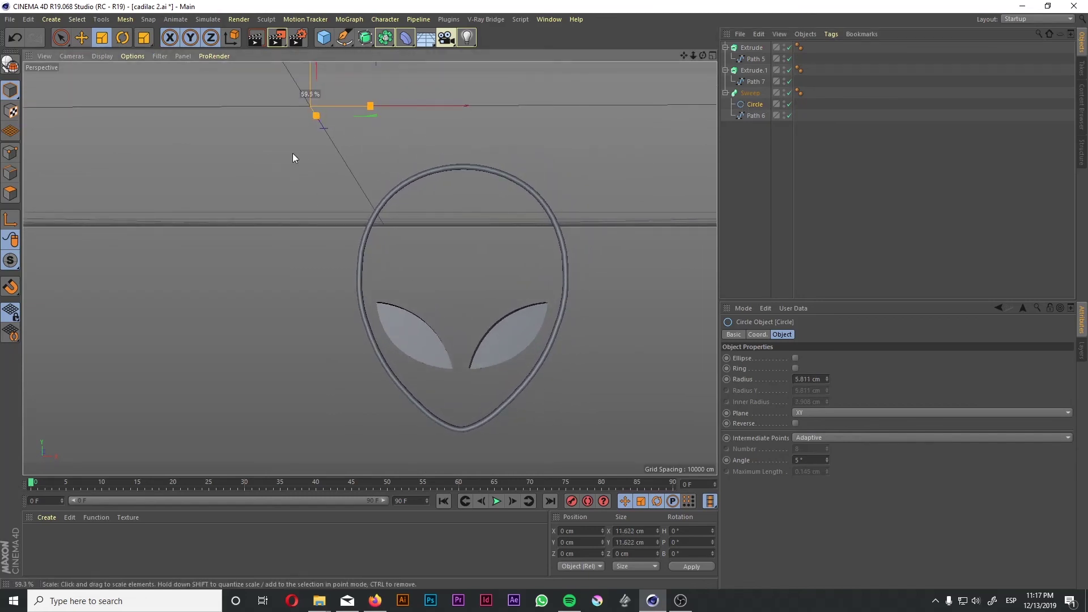
click(750, 92)
drag(490, 128, 482, 166)
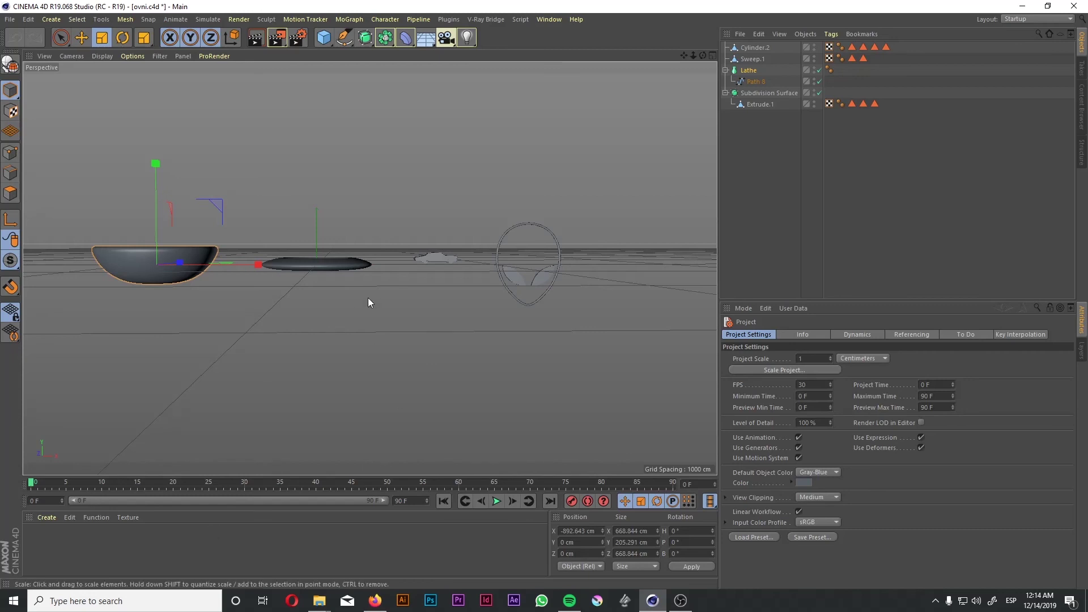
- Duplicate the bowl-shaped Lathe onto the saucer at X about 13.2 cm and rotate the copy 180° upside down
mouse_move(419, 267)
alt+mouse_down()
mouse_move(396, 243)
mouse_move(399, 267)
mouse_move(392, 253)
mouse_move(412, 278)
mouse_move(387, 263)
mouse_move(393, 280)
mouse_move(401, 267)
alt+mouse_up()
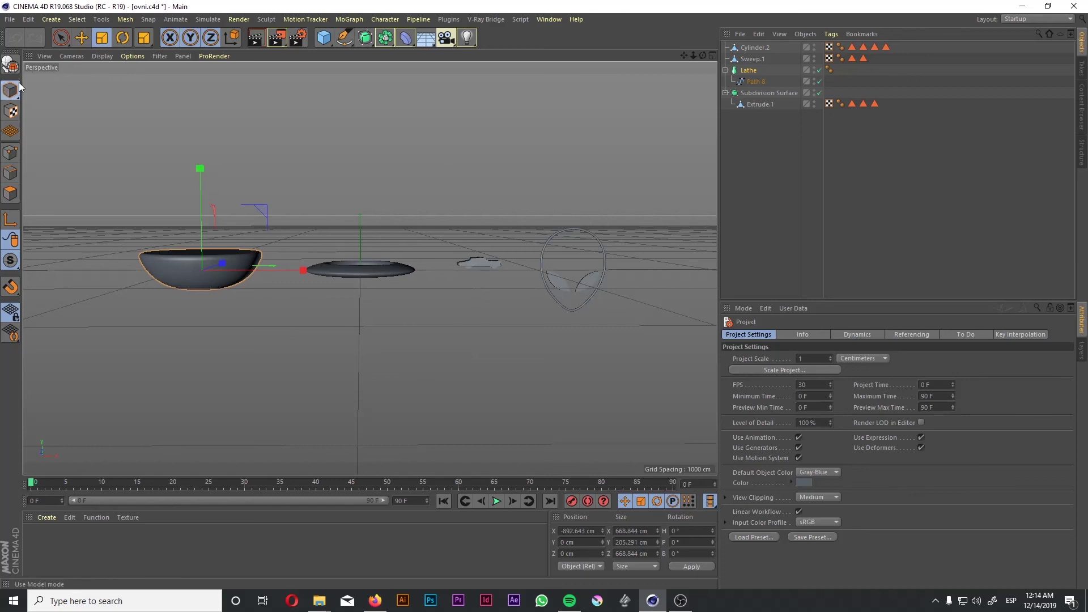
click(61, 37)
ctrl+drag(301, 270, 460, 271)
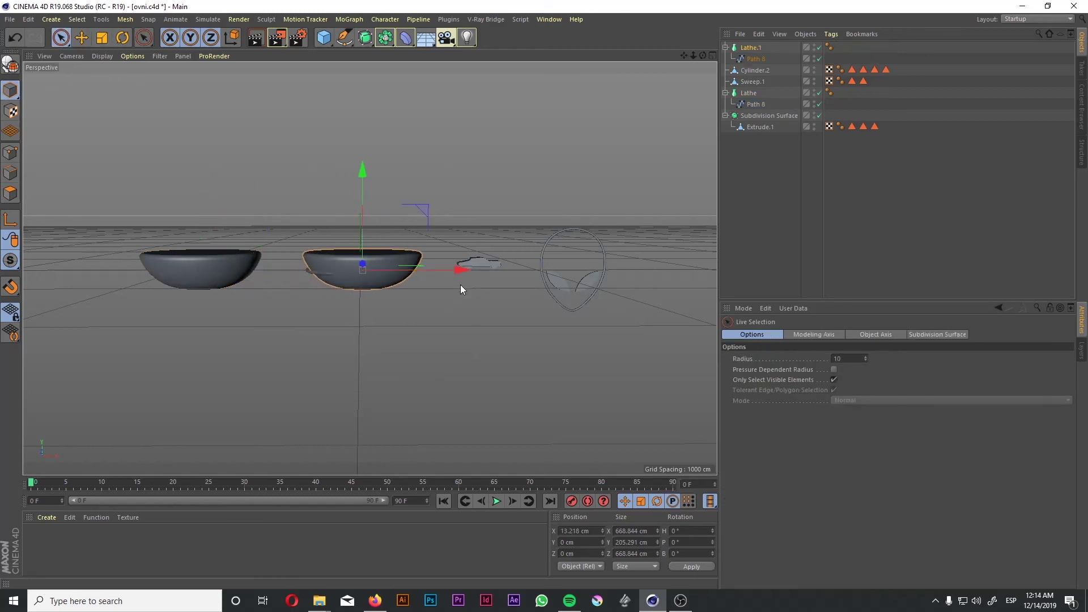
key(r)
drag(418, 238, 293, 318)
- Scale the dome copy to about 412.7 cm wide and raise it to Y about 91.3 cm above the saucer
scroll(382, 260, up, 3)
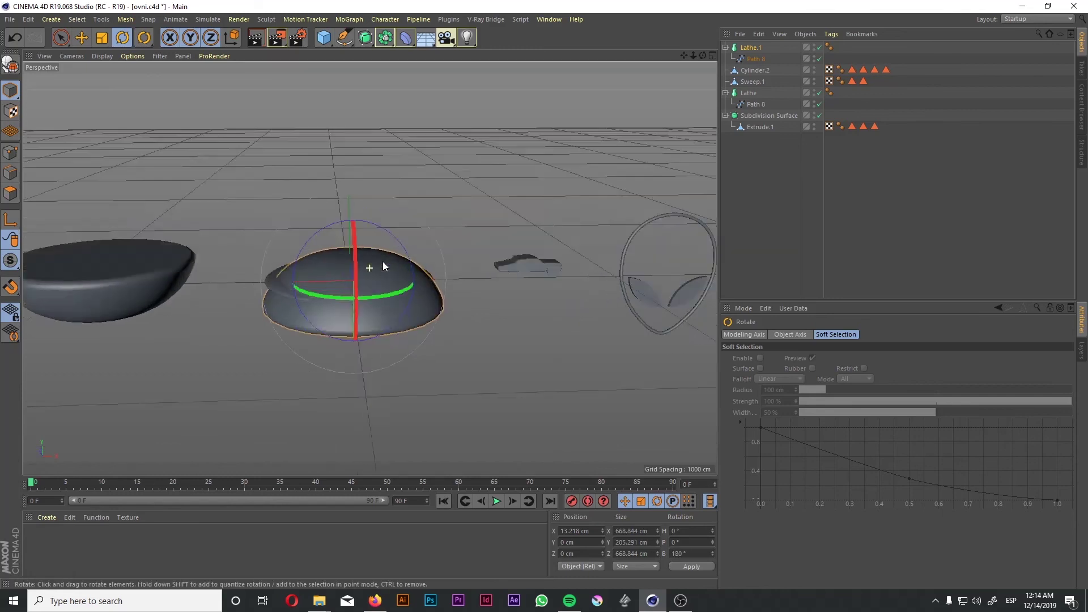
alt+drag(383, 260, 395, 311)
key(t)
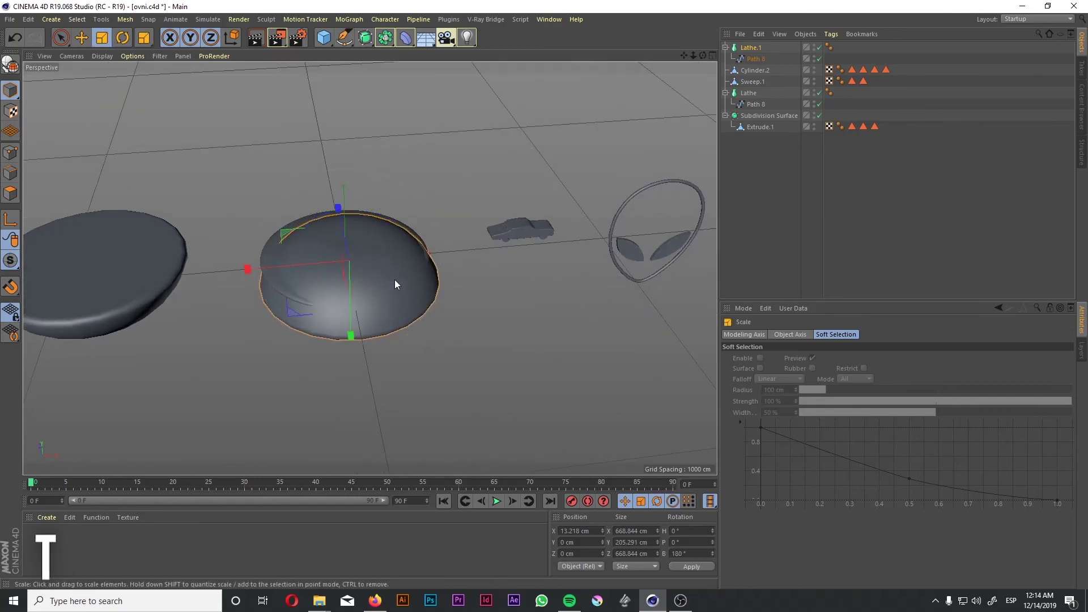
drag(446, 177, 341, 274)
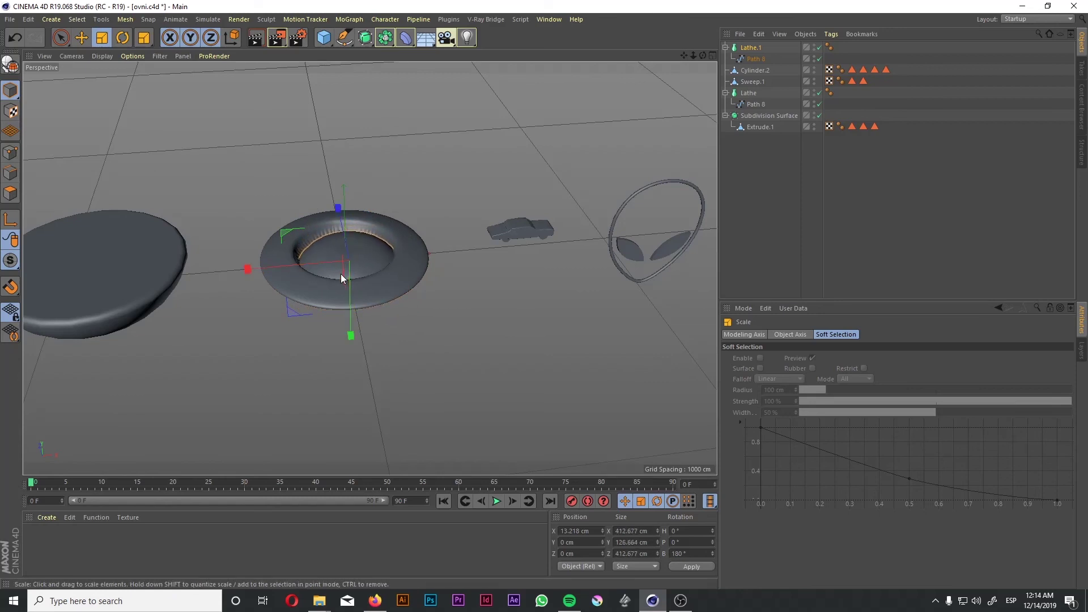
key(e)
drag(344, 189, 344, 168)
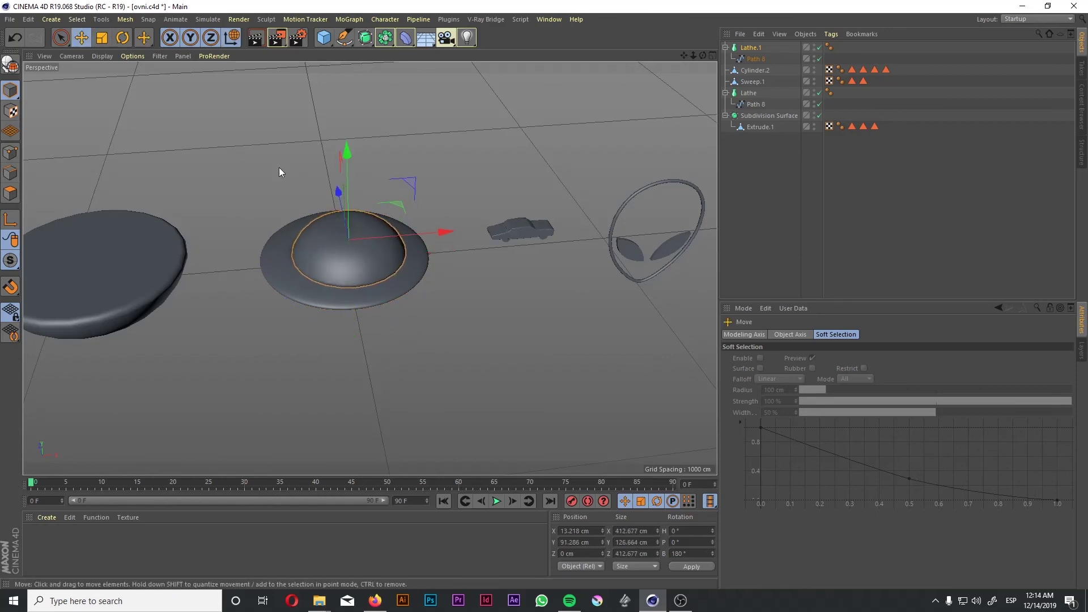
- Center the dome over the saucer in the Top view, at X about -3.6 cm and Z about 36.9 cm
middle_click(230, 155)
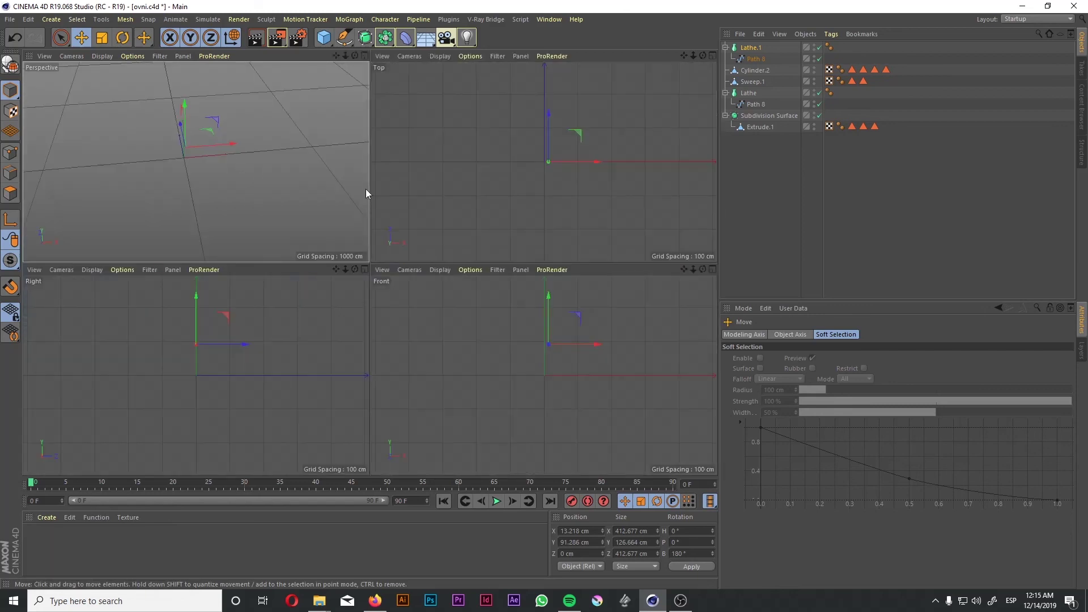
drag(579, 139, 573, 120)
middle_click(235, 225)
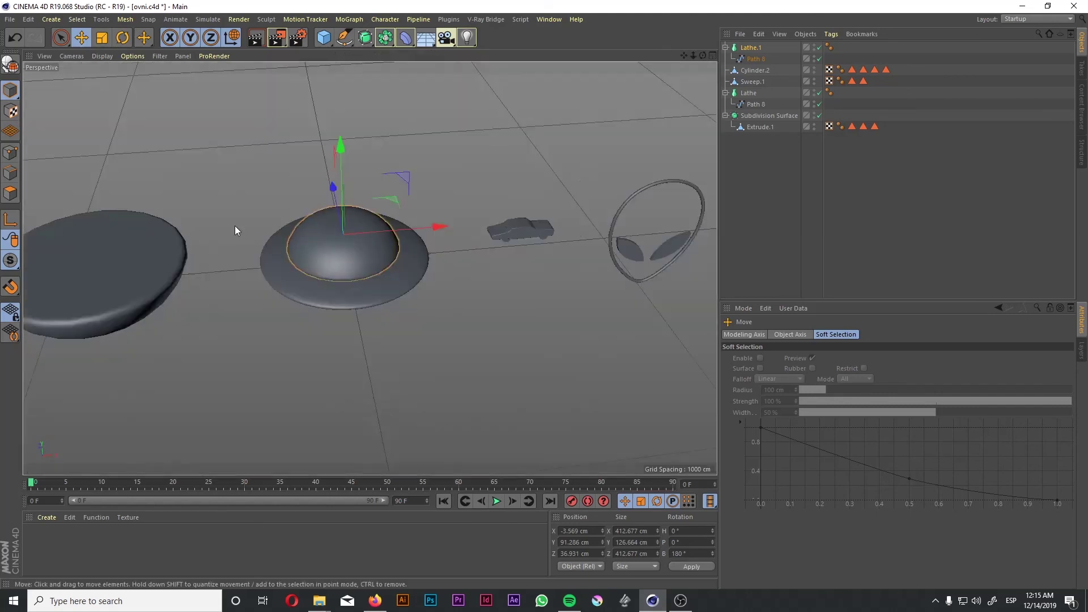
alt+drag(234, 226, 370, 219)
- Move the original bowl Lathe underneath the saucer and scale it to about 216 cm wide
click(127, 294)
drag(203, 290, 452, 307)
key(t)
drag(363, 222, 295, 420)
- Center the small bowl under the saucer at X about -4.1 and Z about 36.8 cm, and raise it to Y about -43.4 cm
middle_click(295, 421)
middle_click(664, 169)
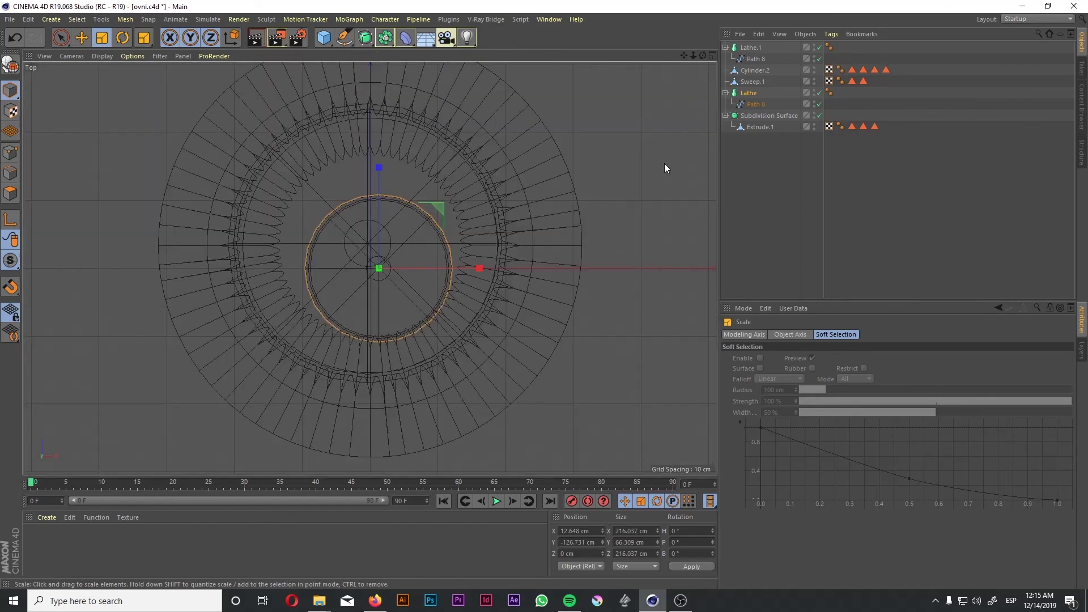
key(e)
drag(446, 205, 434, 184)
middle_click(435, 184)
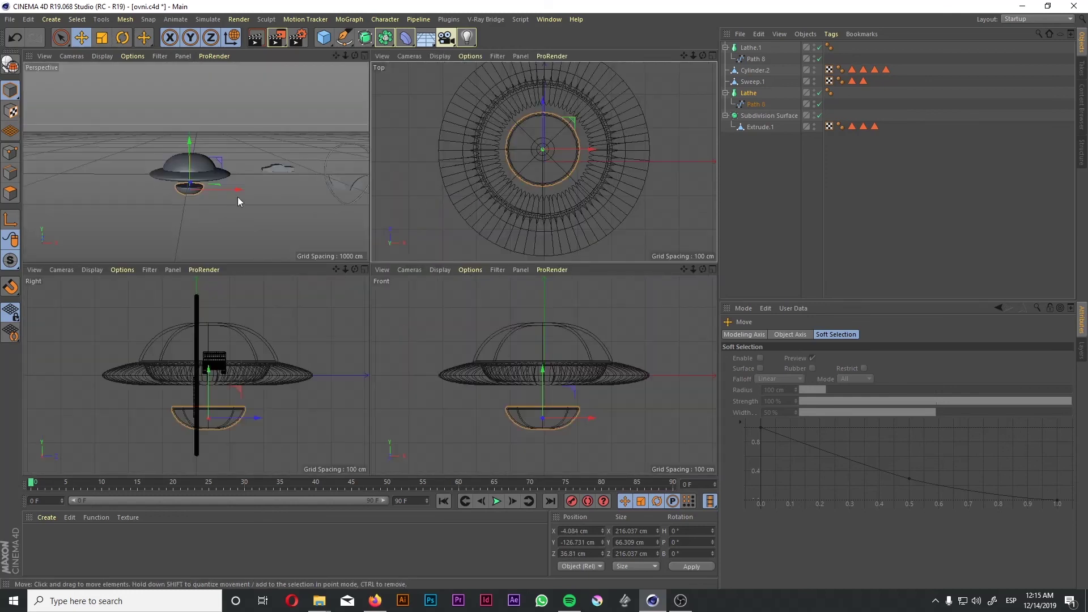
drag(210, 368, 526, 335)
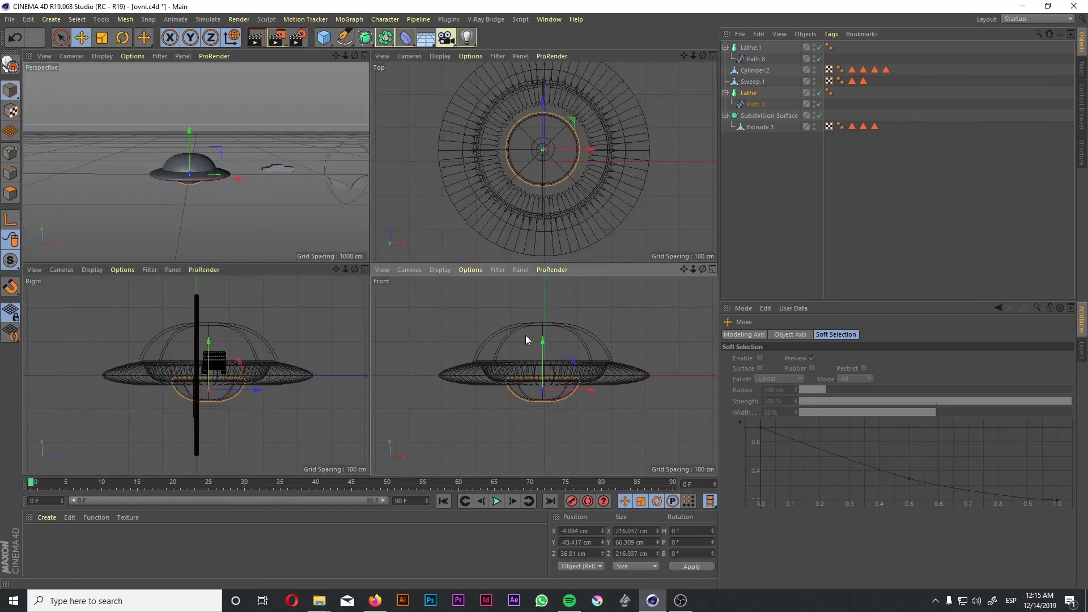
- Flatten the UFO's dome to about 80.7 cm high and lower it onto the saucer at Y about 58.8 cm
key(F1)
alt+drag(410, 227, 376, 271)
key(t)
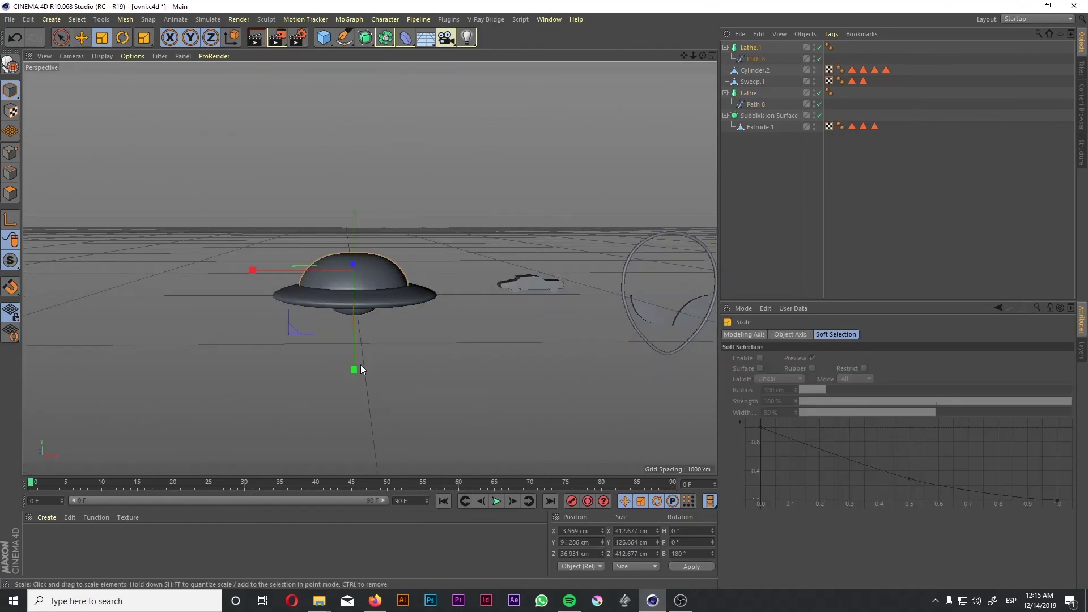
drag(356, 372, 359, 334)
key(e)
drag(354, 184, 356, 194)
alt+drag(406, 301, 404, 279)
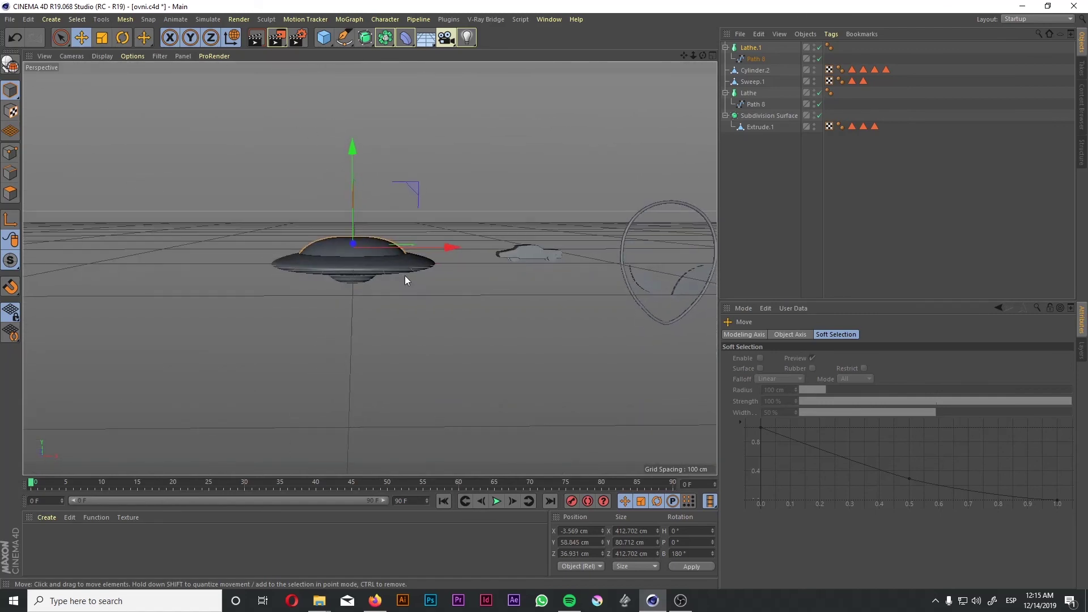
- Move the car underneath the UFO and center it at X about -4.7, Y about -313.1 and Z about 32.4 cm
click(542, 255)
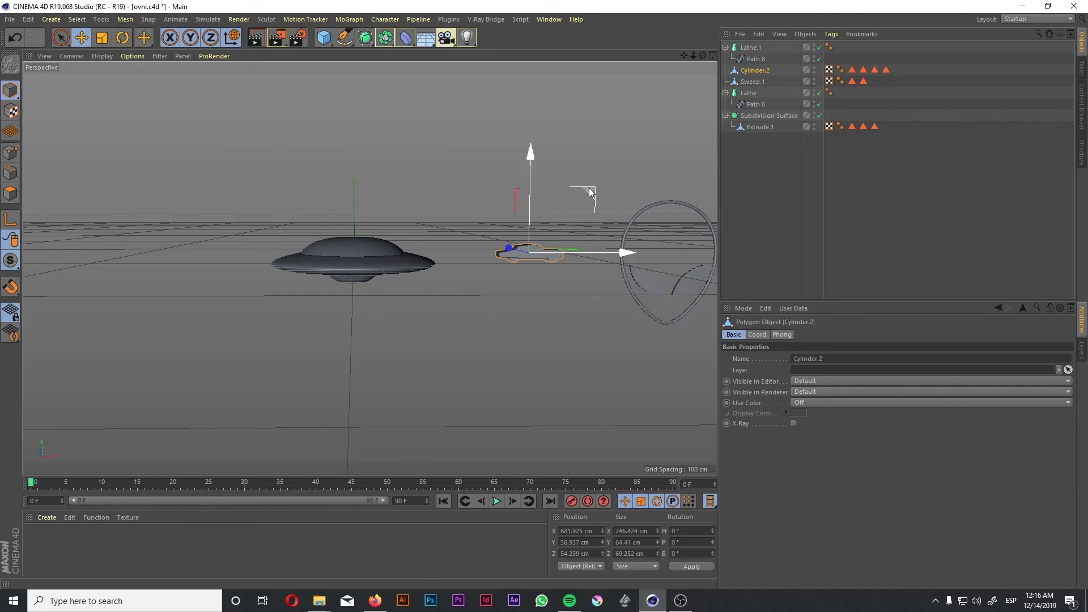
drag(589, 188, 407, 240)
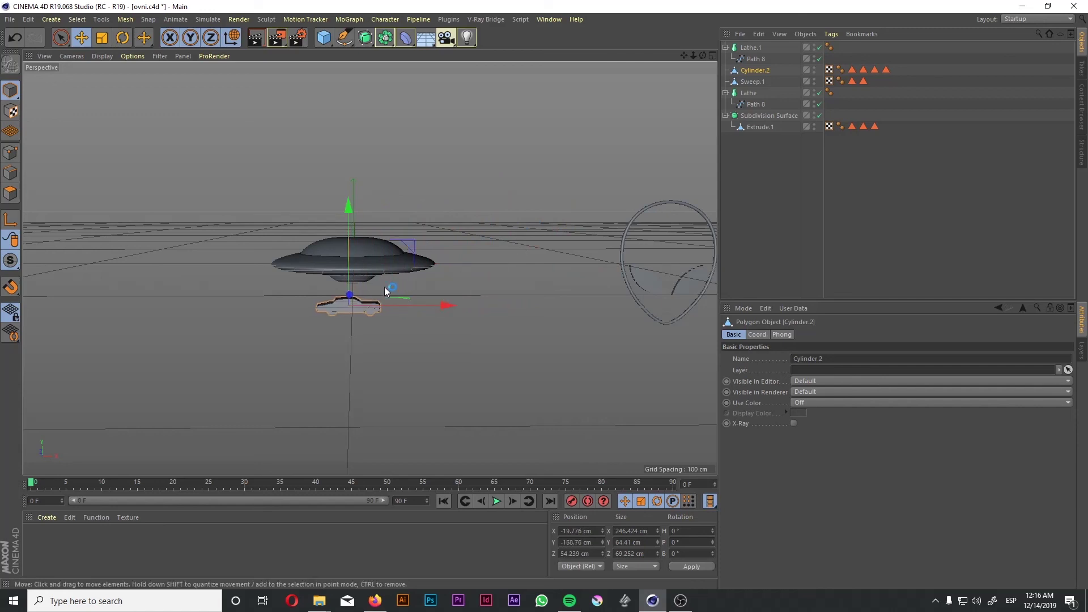
middle_click(424, 279)
drag(567, 114, 571, 122)
drag(545, 397, 572, 417)
alt+middle_drag(572, 421, 571, 333)
alt+middle_drag(277, 384, 259, 364)
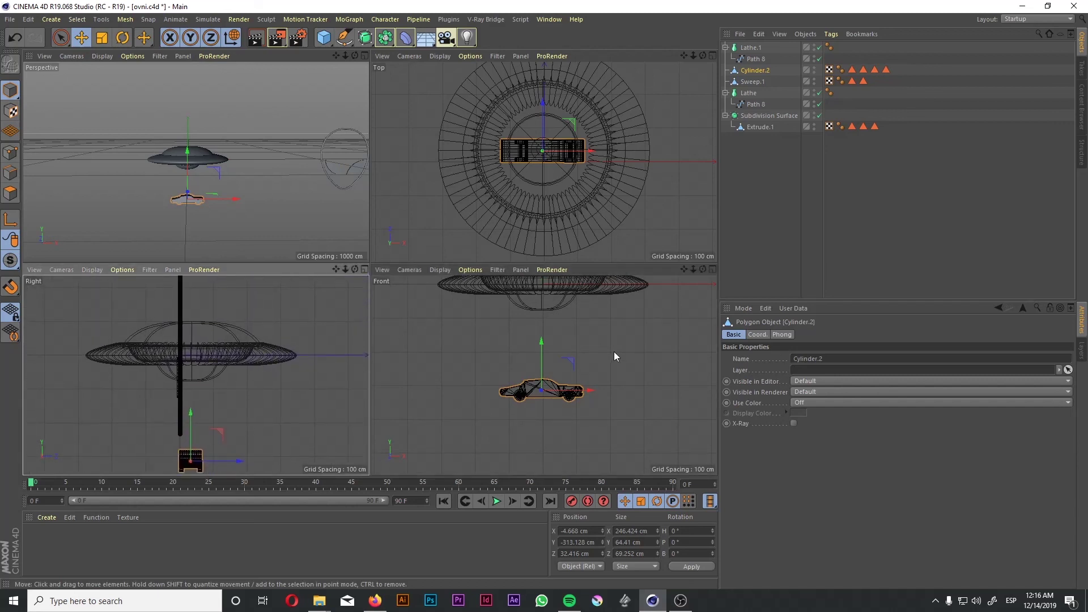
alt+middle_drag(605, 365, 606, 325)
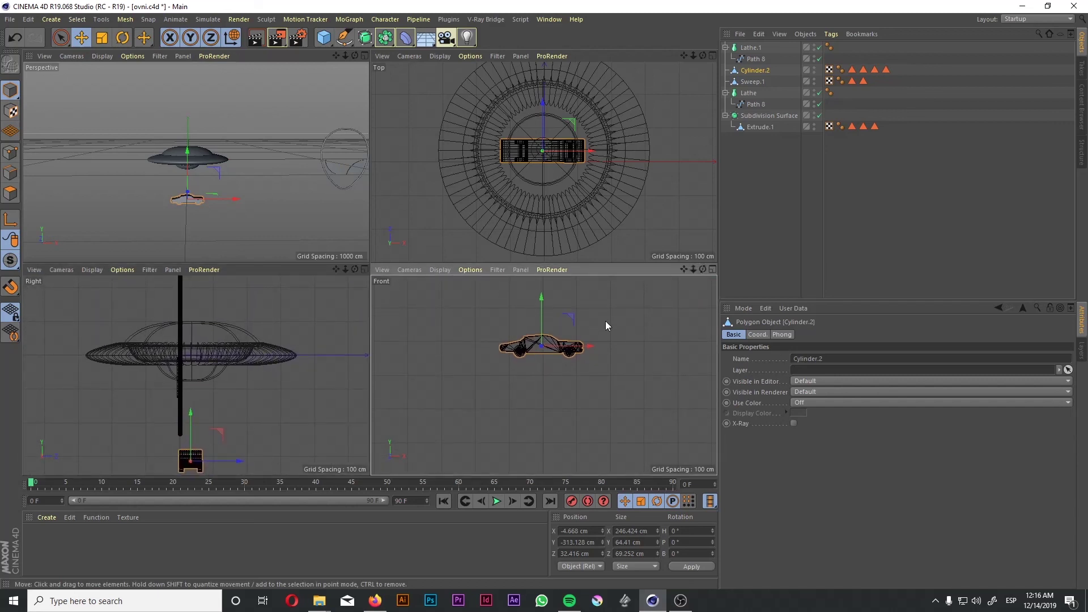
- Rotate the car to a tilted floating pose at H about 16.3°, P about 41.8° and B about -38.5°
key(r)
drag(556, 329, 517, 337)
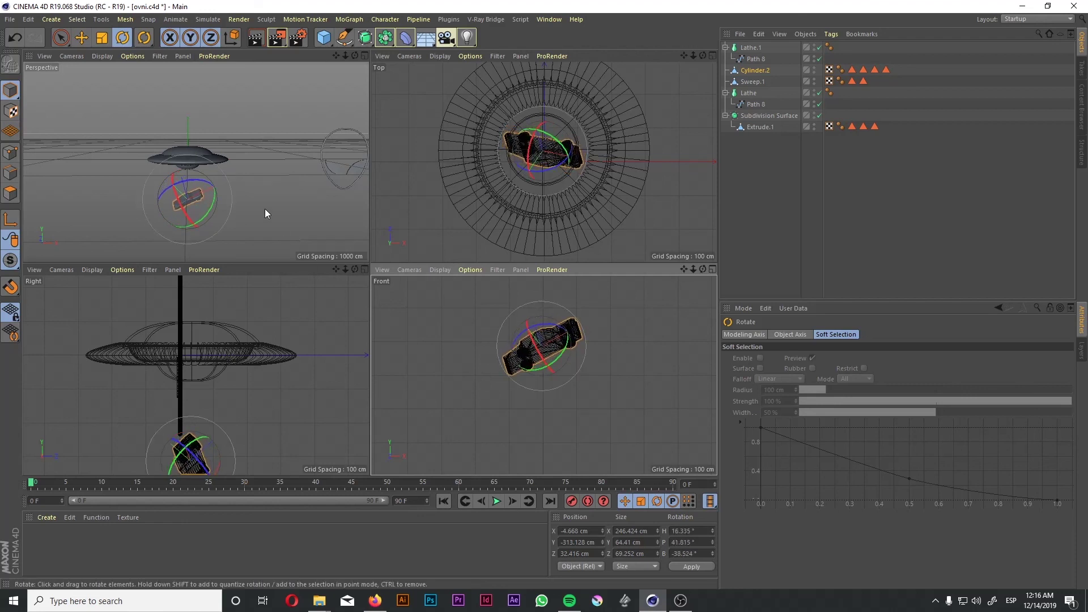
middle_click(515, 318)
scroll(476, 236, down, 3)
alt+middle_drag(482, 241, 557, 338)
middle_click(557, 339)
middle_click(300, 240)
mouse_move(299, 239)
alt+mouse_down()
mouse_move(318, 152)
mouse_move(308, 243)
mouse_move(427, 268)
mouse_move(353, 271)
mouse_move(298, 222)
mouse_move(315, 242)
alt+mouse_up()
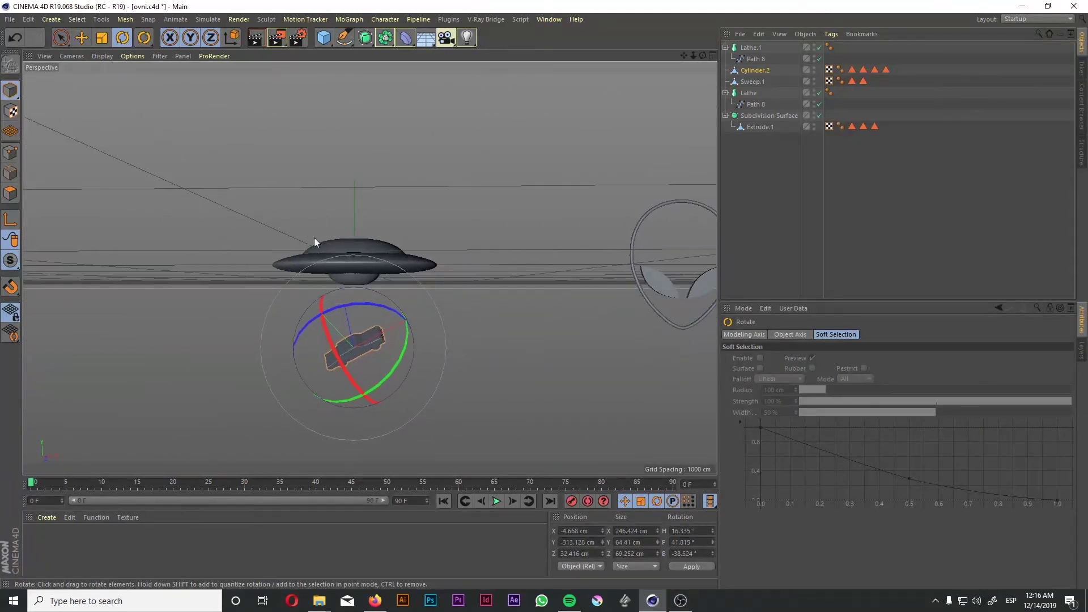
- Move the alien head far behind and above the UFO, at X about 17, Y about 519.5 and Z about 3227.3 cm
click(665, 292)
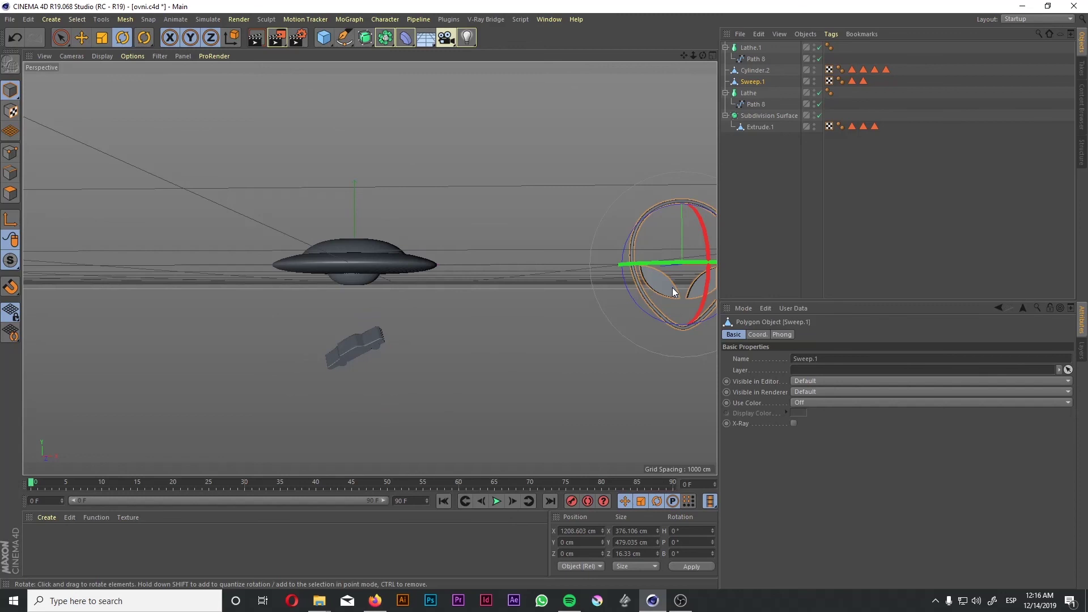
key(e)
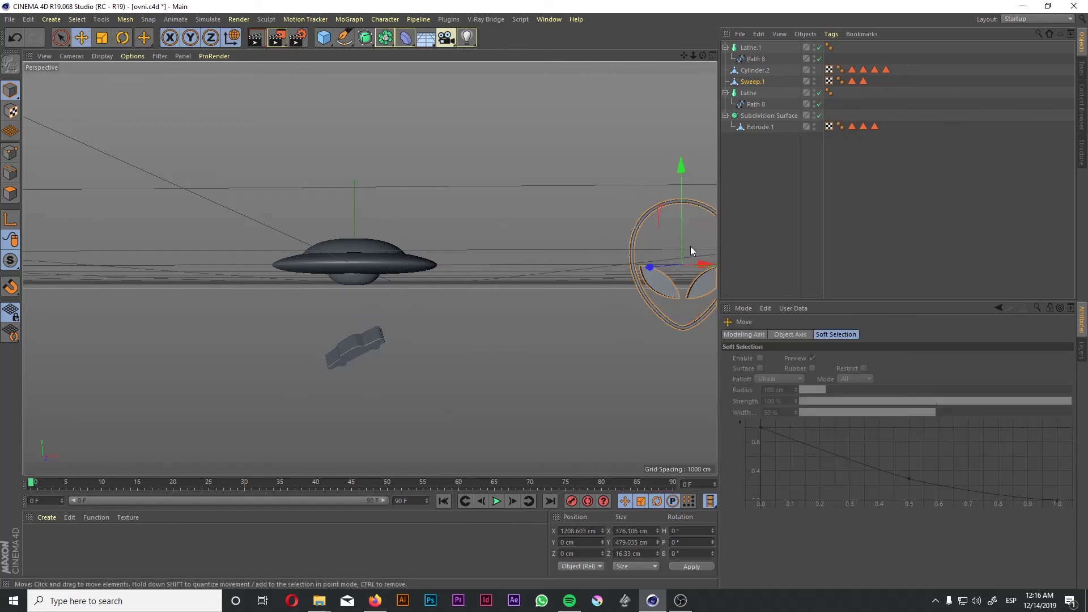
drag(698, 249, 366, 163)
alt+drag(366, 226, 550, 294)
drag(267, 187, 170, 193)
alt+drag(669, 243, 449, 178)
drag(378, 128, 373, 89)
drag(470, 165, 350, 192)
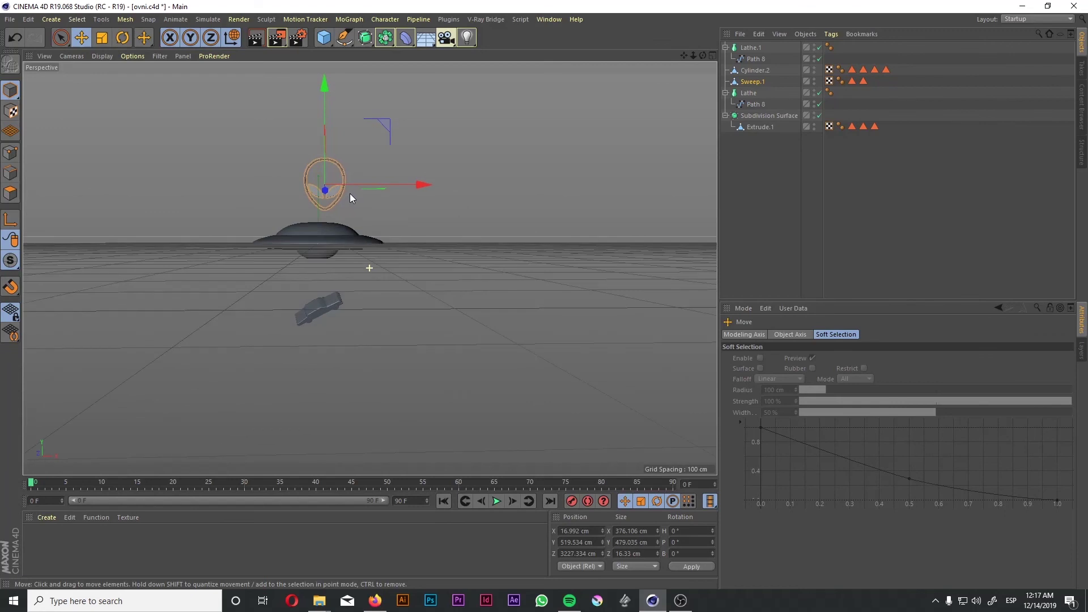
- Raise the alien head slightly and scale it up uniformly to about 797.5 cm wide and 1015.8 cm high
key(t)
drag(392, 134, 488, 62)
alt+drag(352, 247, 356, 250)
key(e)
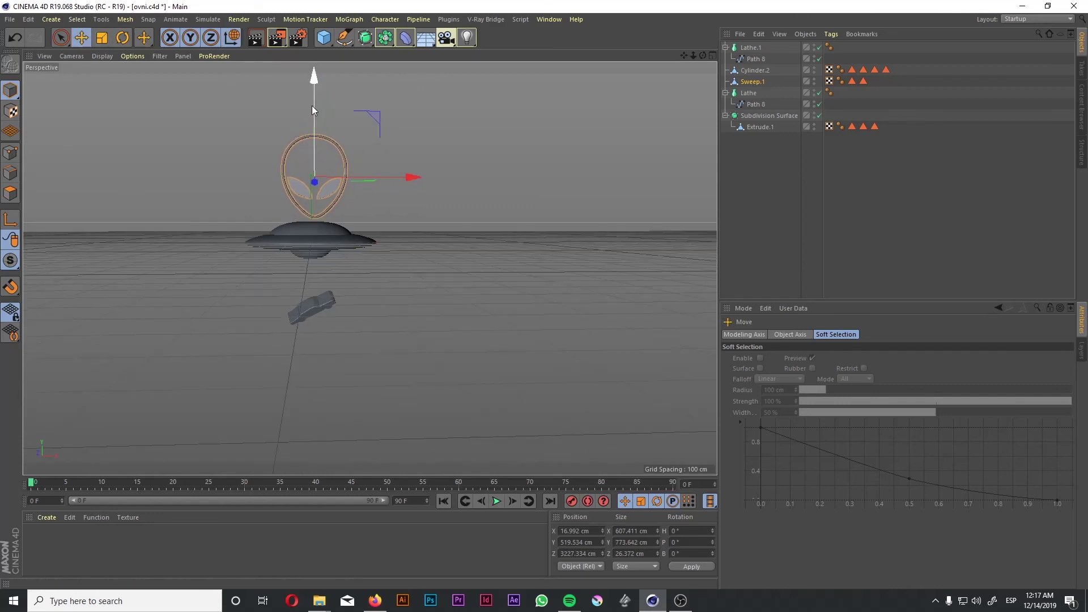
drag(311, 106, 314, 91)
key(t)
drag(399, 143, 529, 106)
alt+drag(363, 216, 375, 209)
- Align the alien head above the UFO at X about -20.6 cm and raise it to Y about 1006 cm
key(e)
drag(436, 169, 428, 170)
alt+drag(425, 207, 392, 196)
drag(356, 130, 357, 93)
alt+drag(414, 223, 463, 271)
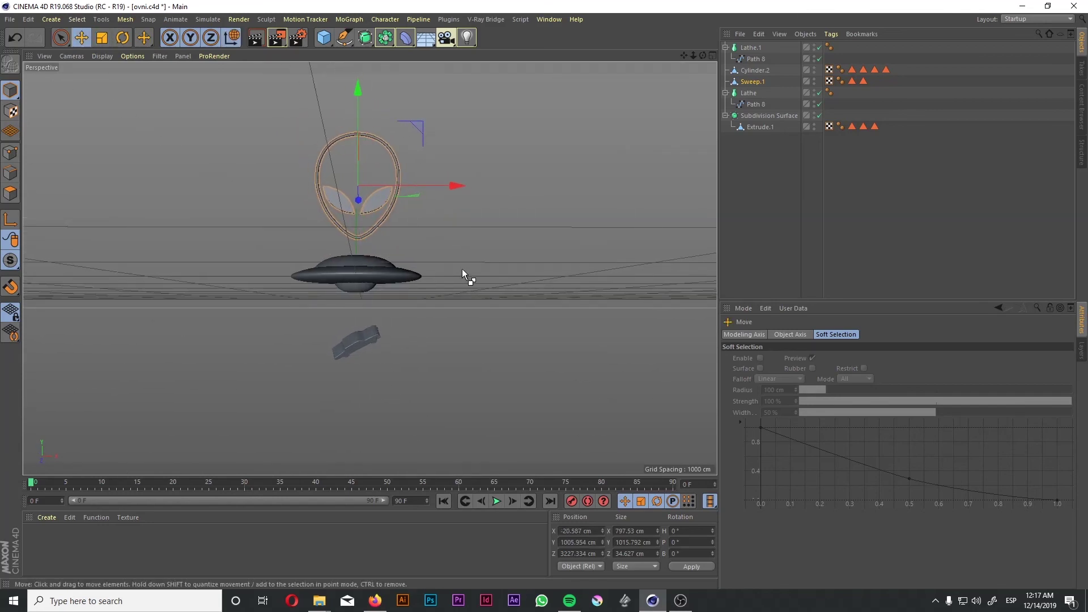
- Set the render output size to 1920 x 1920 pixels
key(ctrl+b)
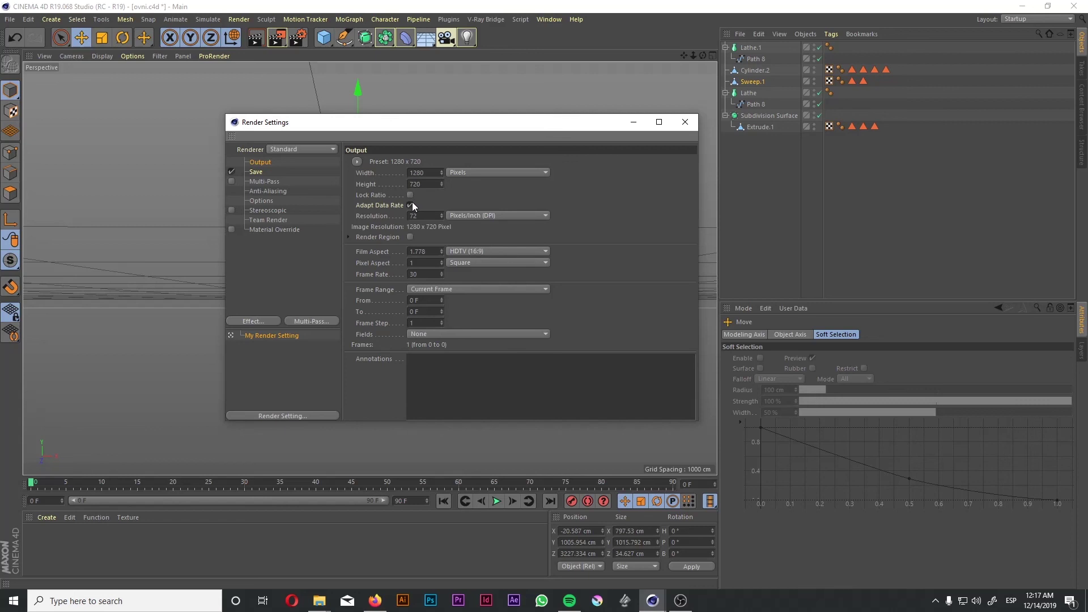
click(431, 173)
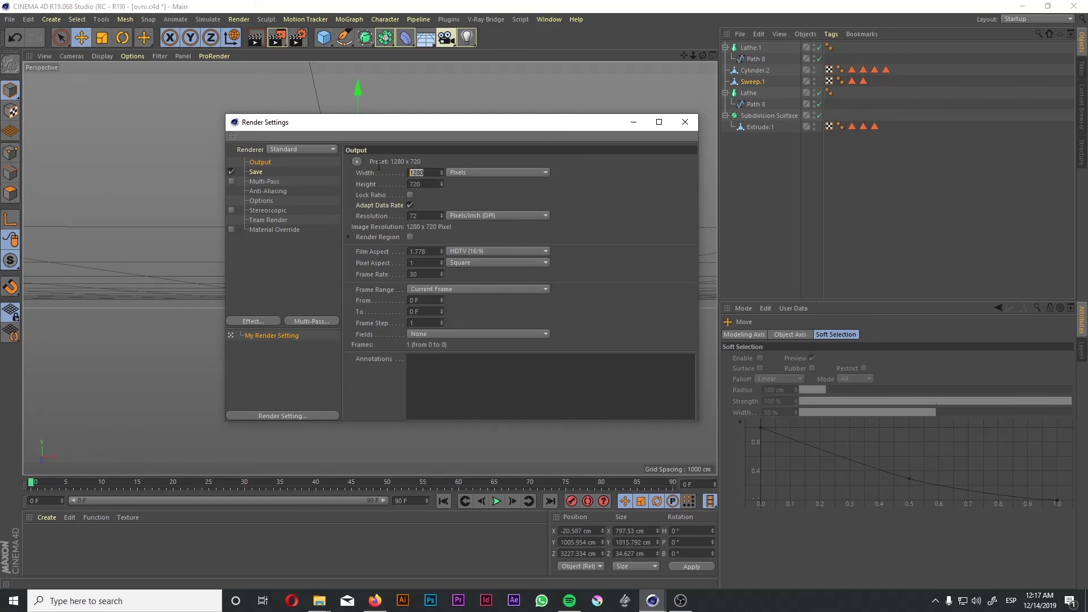
text(1920)
click(424, 183)
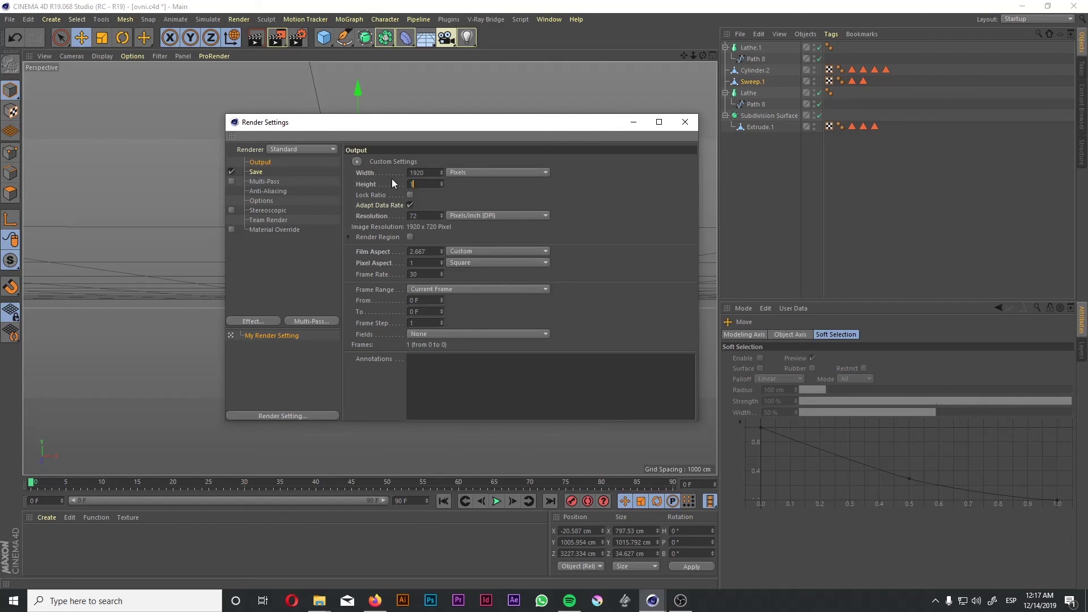
key(Return)
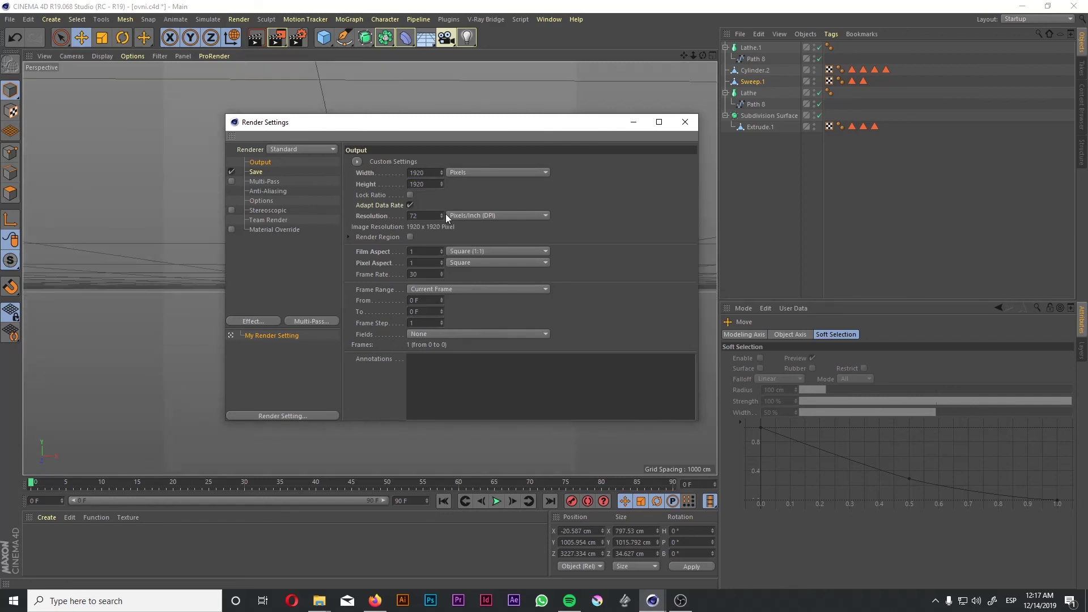
click(424, 216)
- Add the Ambient Occlusion and Global Illumination effects to the render settings and close them
click(260, 322)
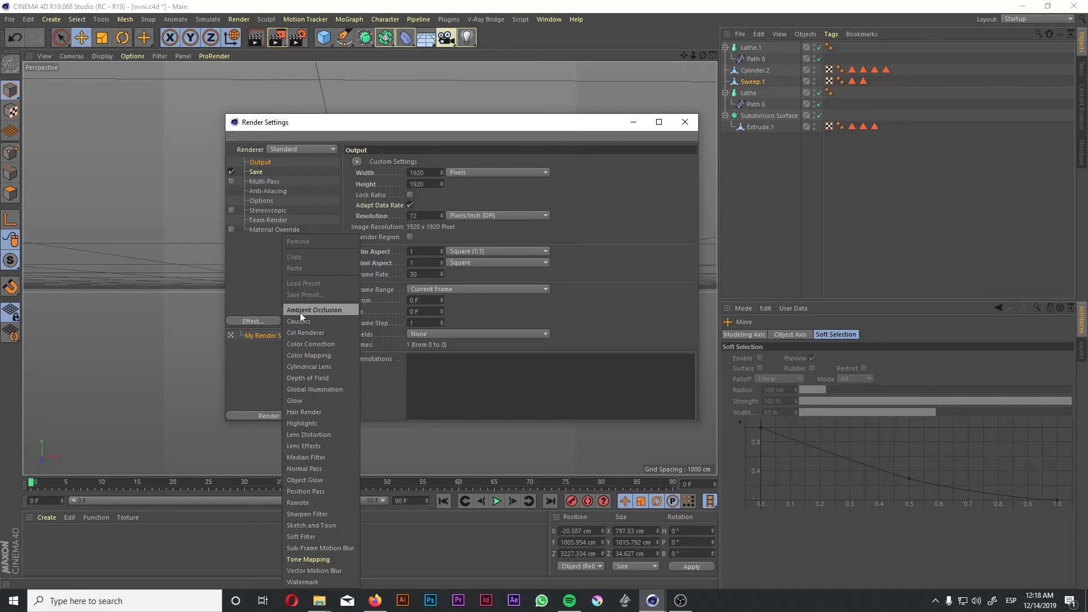
click(314, 308)
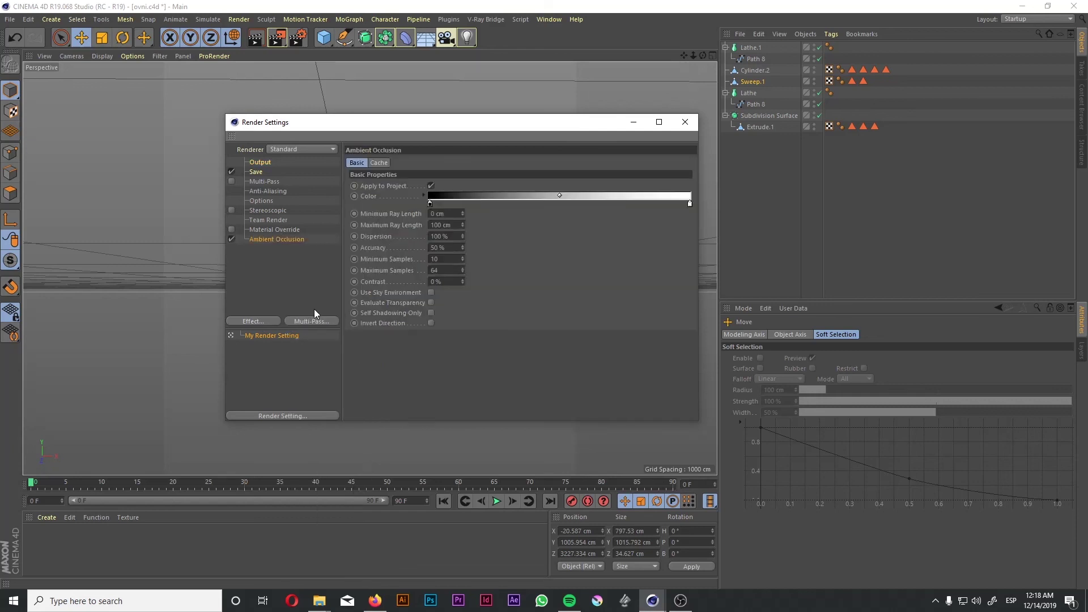
click(273, 325)
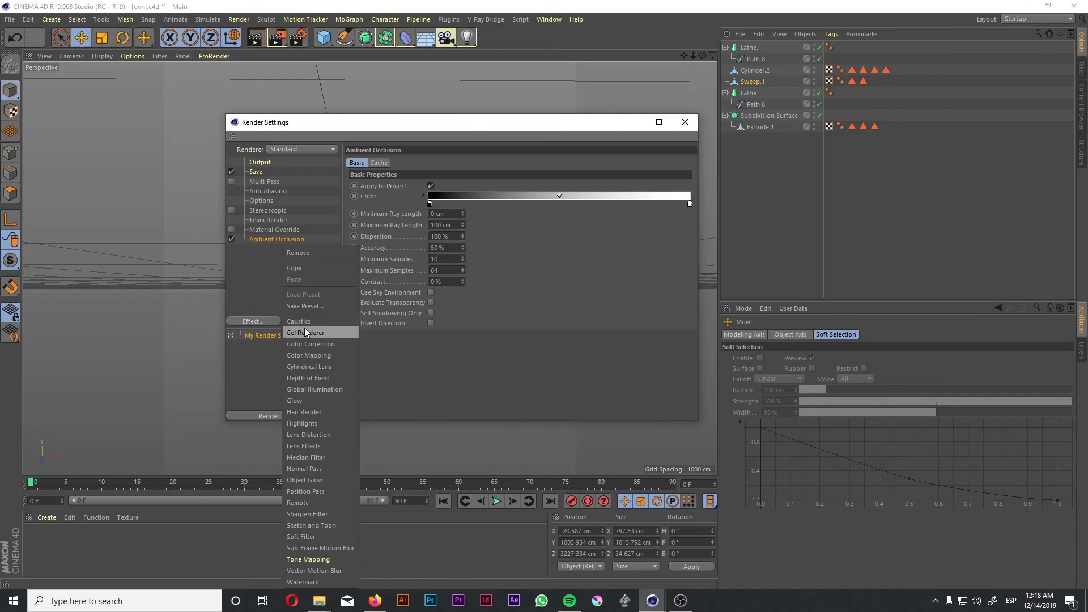
click(321, 390)
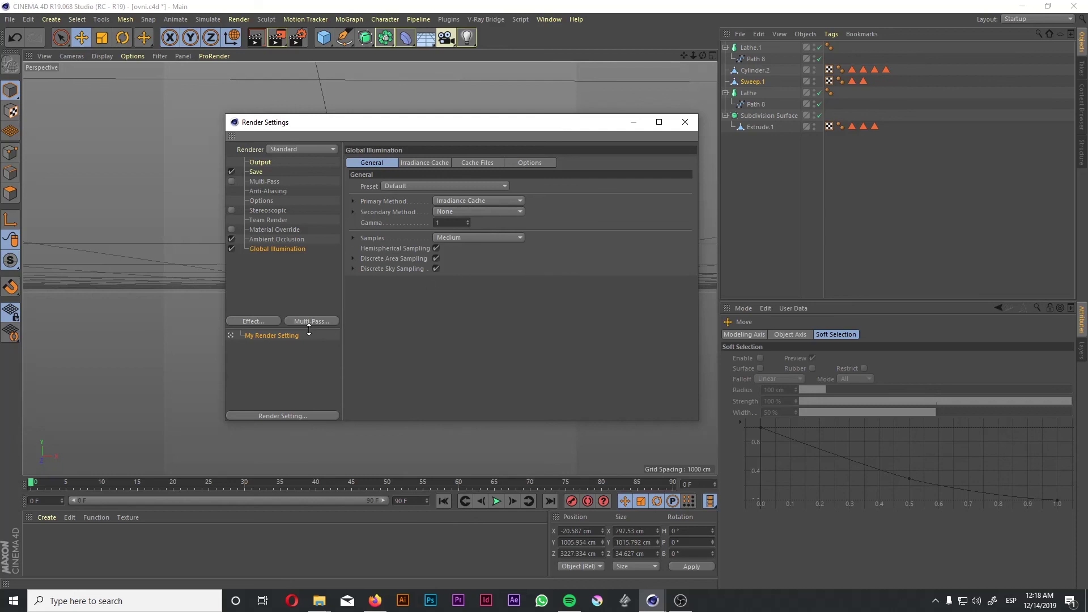
click(684, 123)
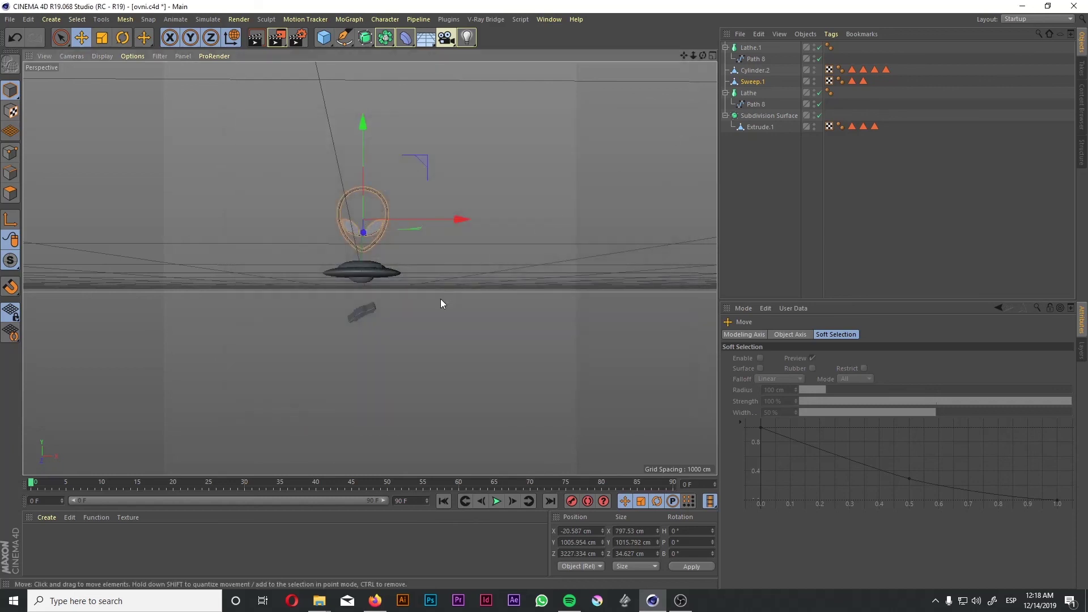
- Frame the alien head, UFO and car in the square render area, add a camera there and look through it
scroll(442, 298, up, 1)
alt+drag(443, 301, 451, 301)
scroll(410, 260, up, 5)
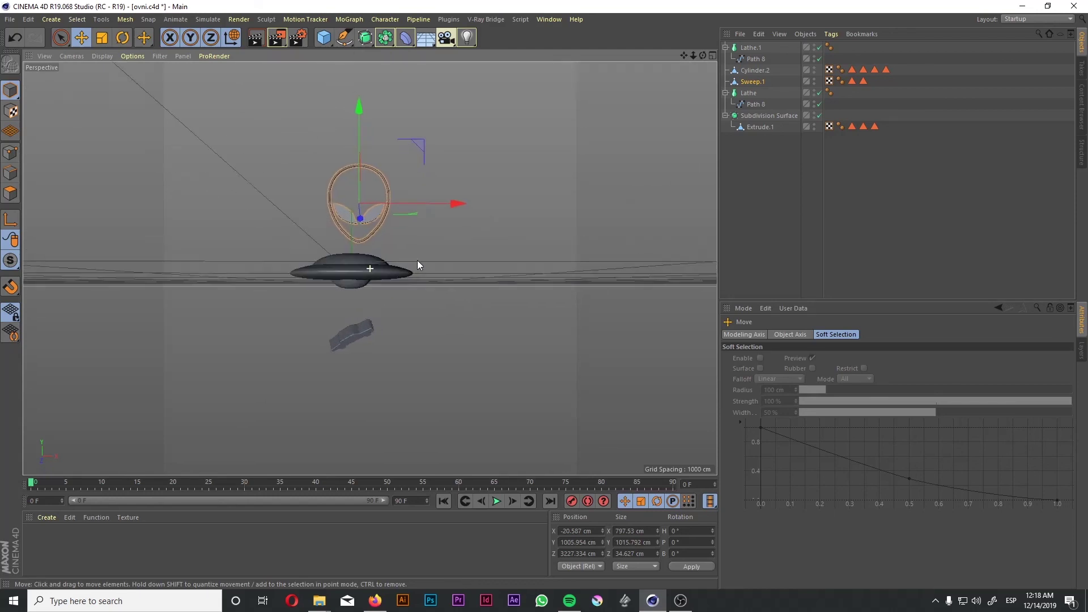
alt+drag(427, 259, 438, 270)
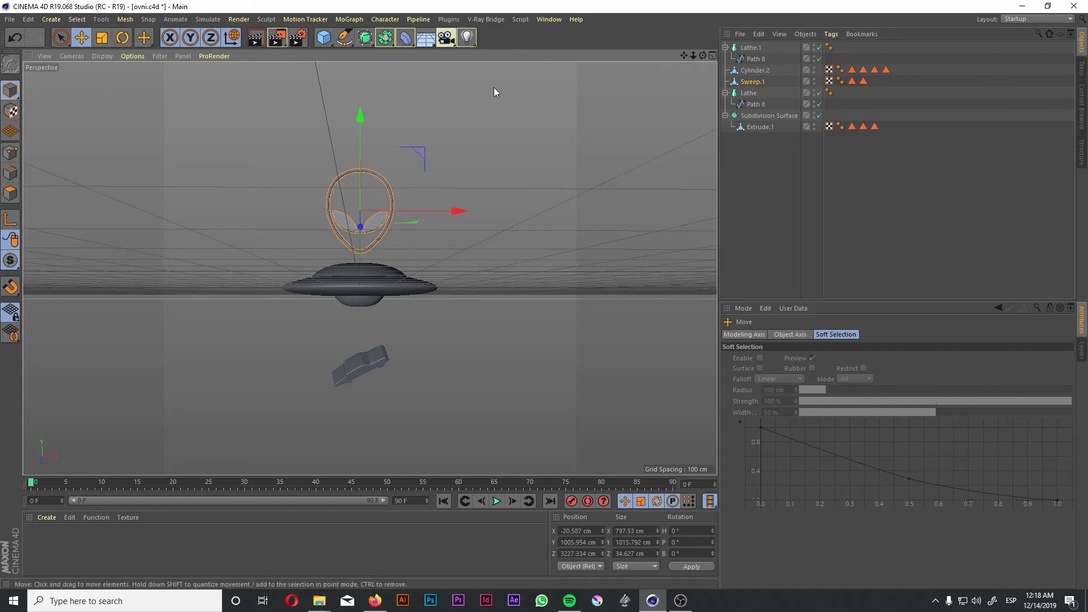
click(446, 37)
click(490, 54)
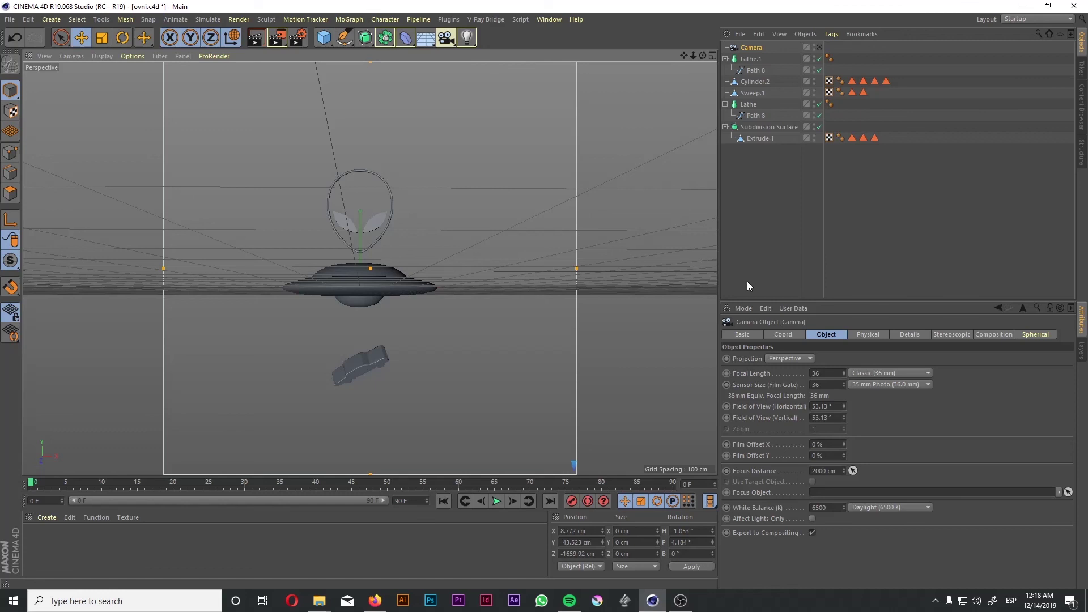
click(819, 47)
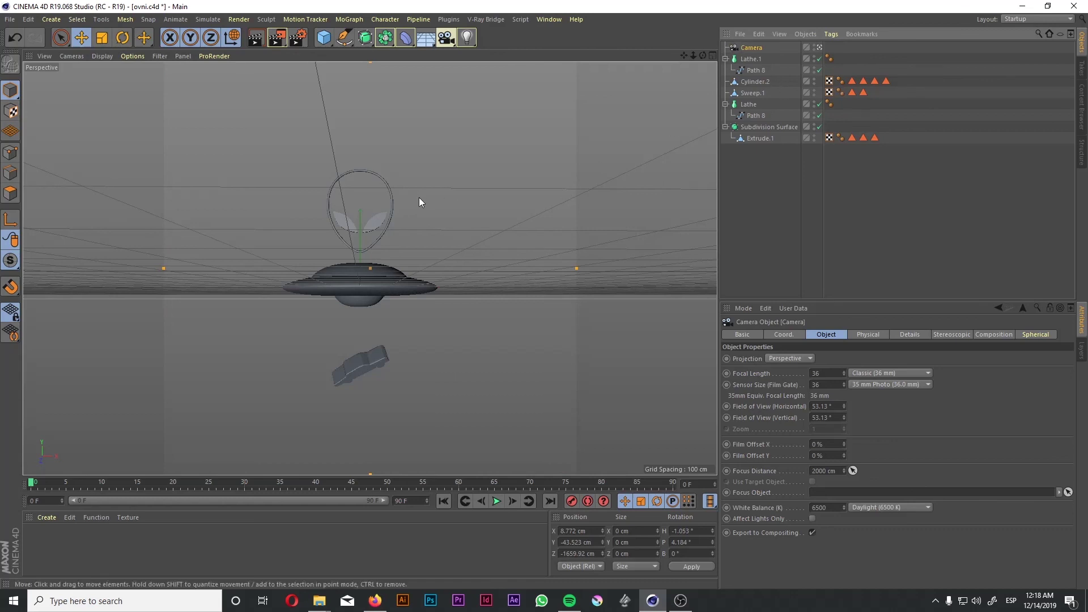
- Lock the camera with a Protection tag, and leave the camera view to orbit around the scene
right_click(756, 49)
mouse_move(782, 55)
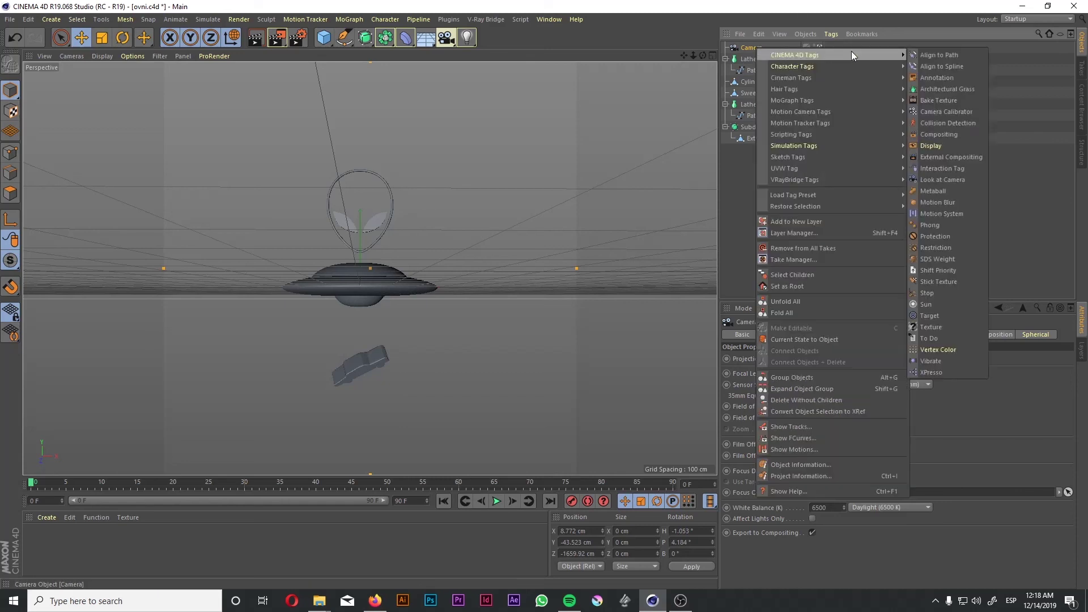
click(939, 236)
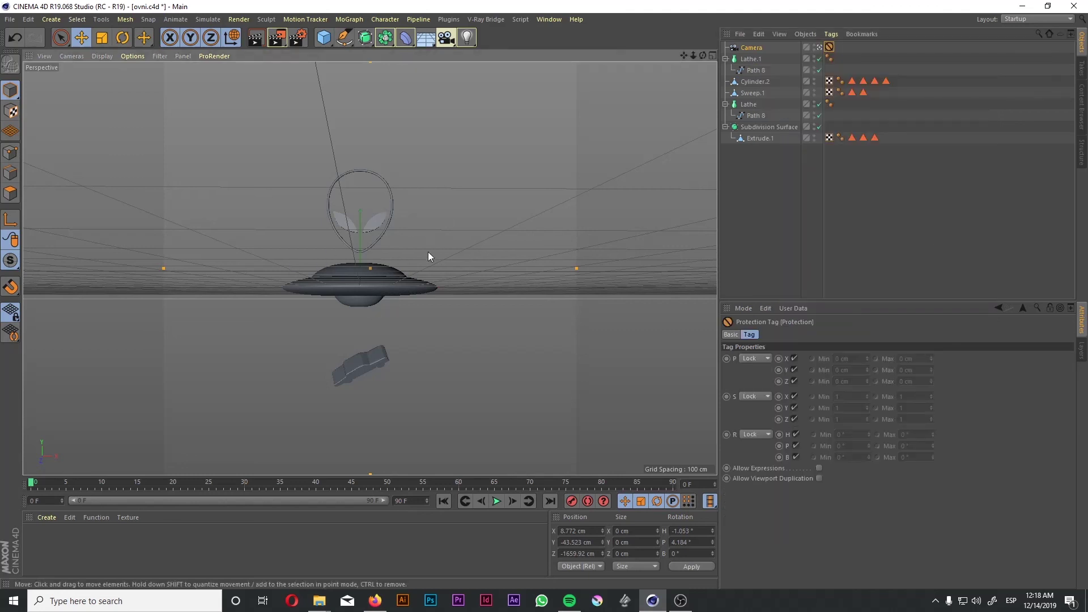
middle_click(440, 239)
middle_click(294, 195)
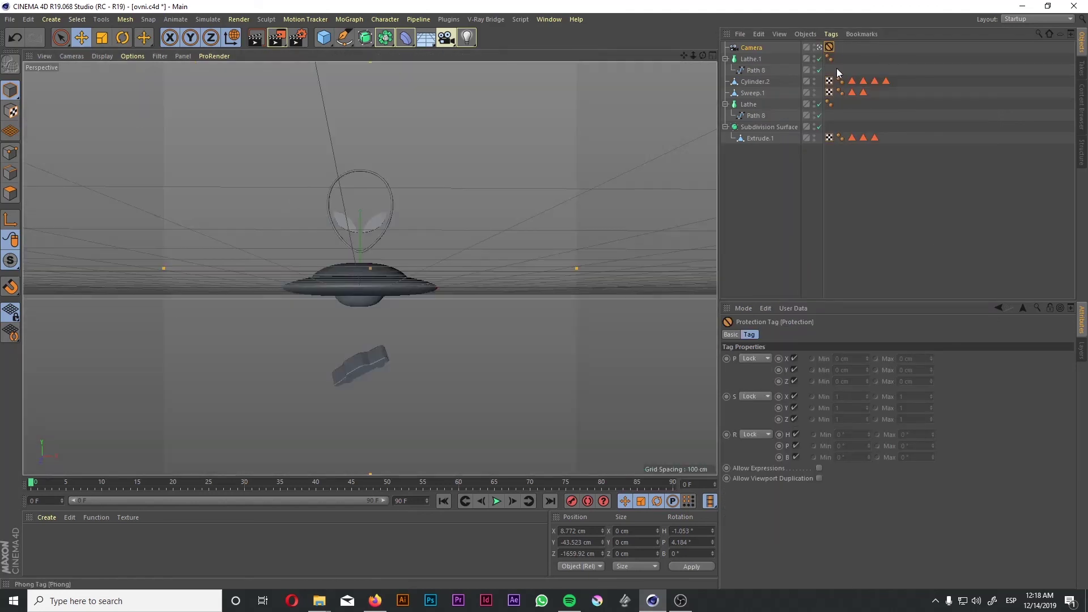
click(820, 48)
alt+drag(536, 162, 457, 199)
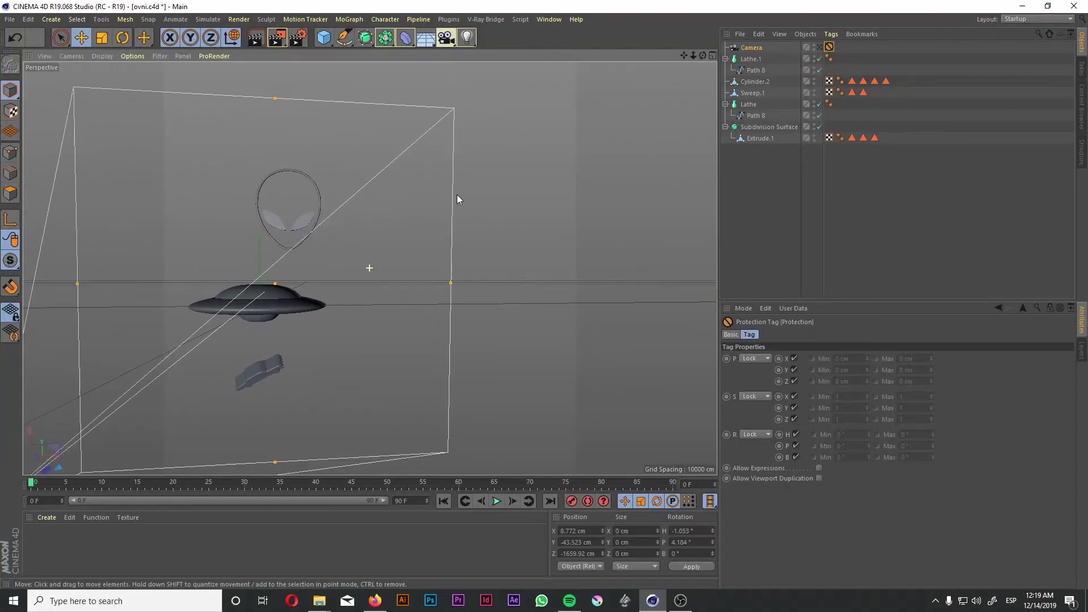
- Return to the camera view and enlarge the alien head to about 1140.5 cm wide, raised to Y about 1258.9 cm
click(819, 48)
click(513, 264)
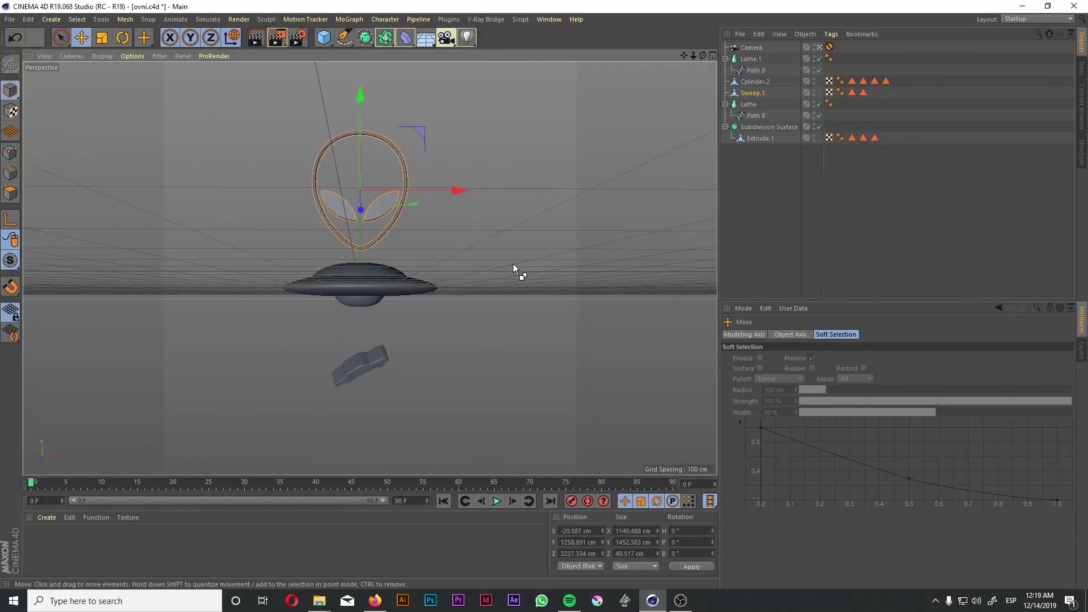